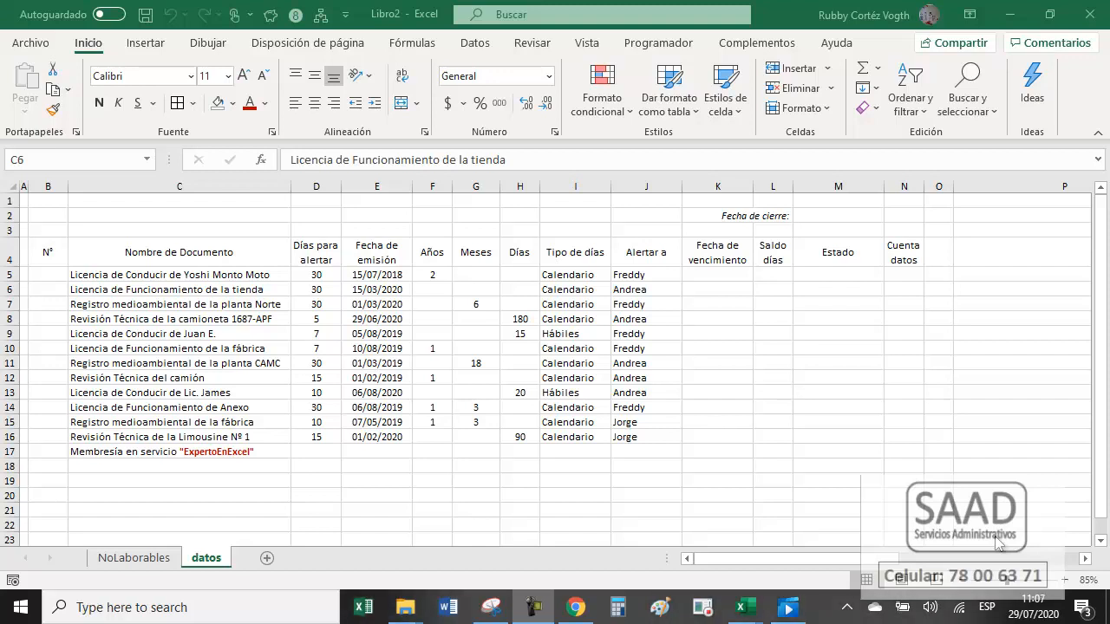
Step: Examine the document list column by column, from document names and alert days through day type, recipients and the empty result columns
click(207, 291)
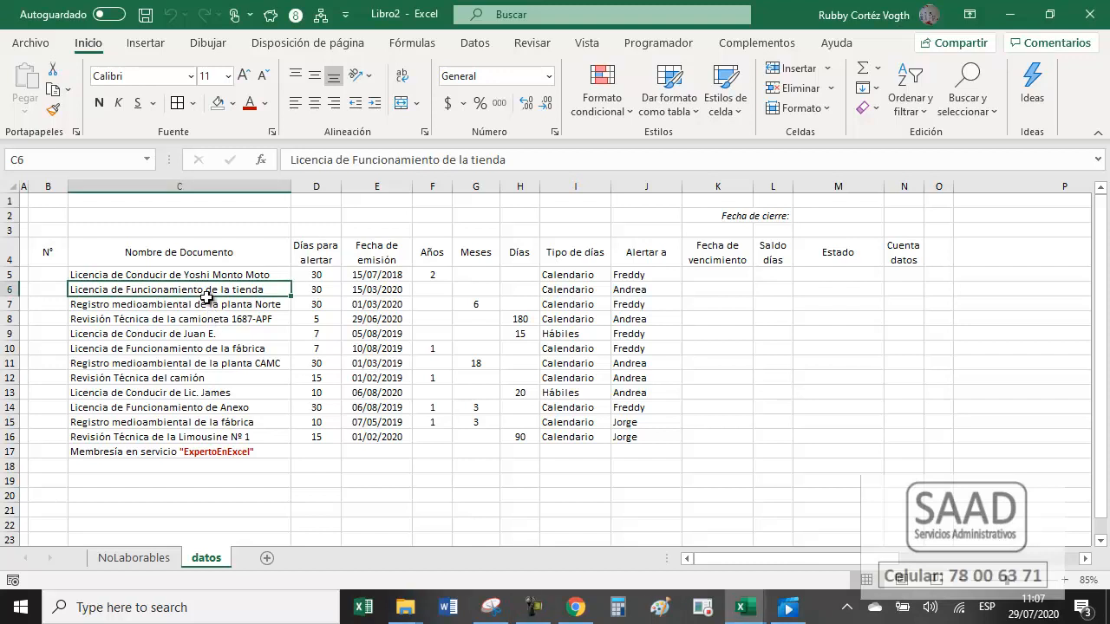
drag(201, 276, 207, 441)
drag(321, 278, 315, 452)
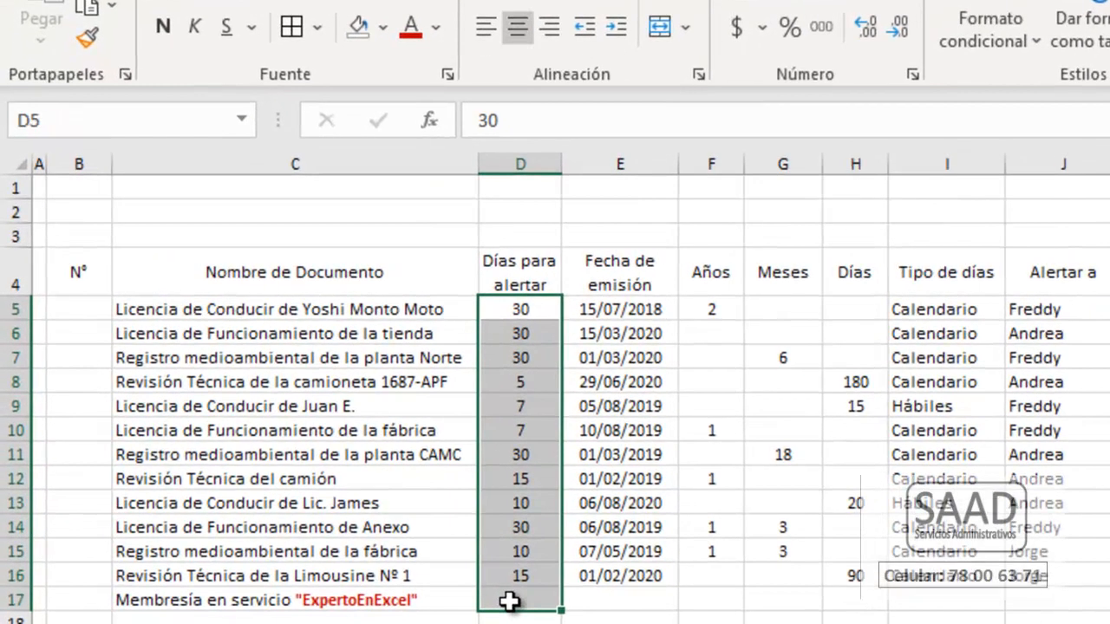
drag(619, 314, 613, 612)
click(718, 305)
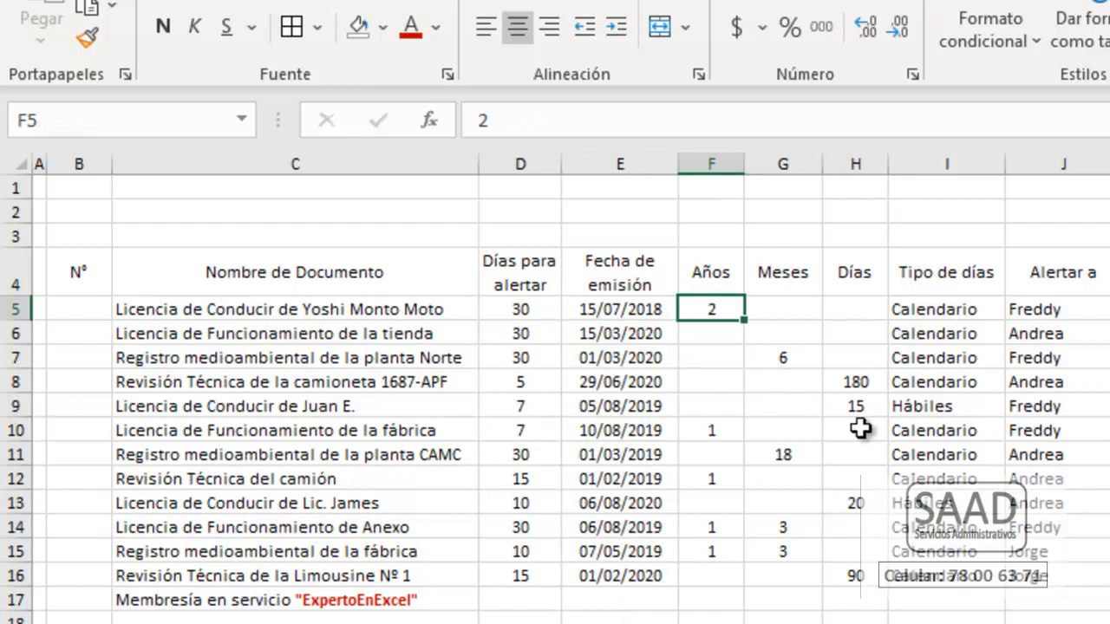
drag(936, 311, 969, 599)
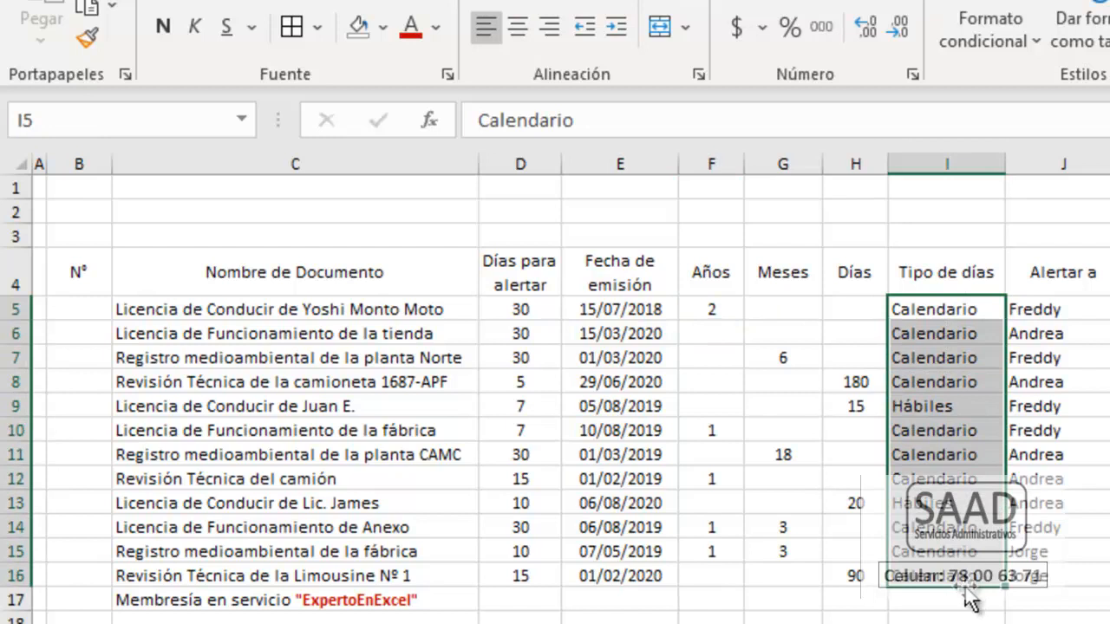
click(915, 404)
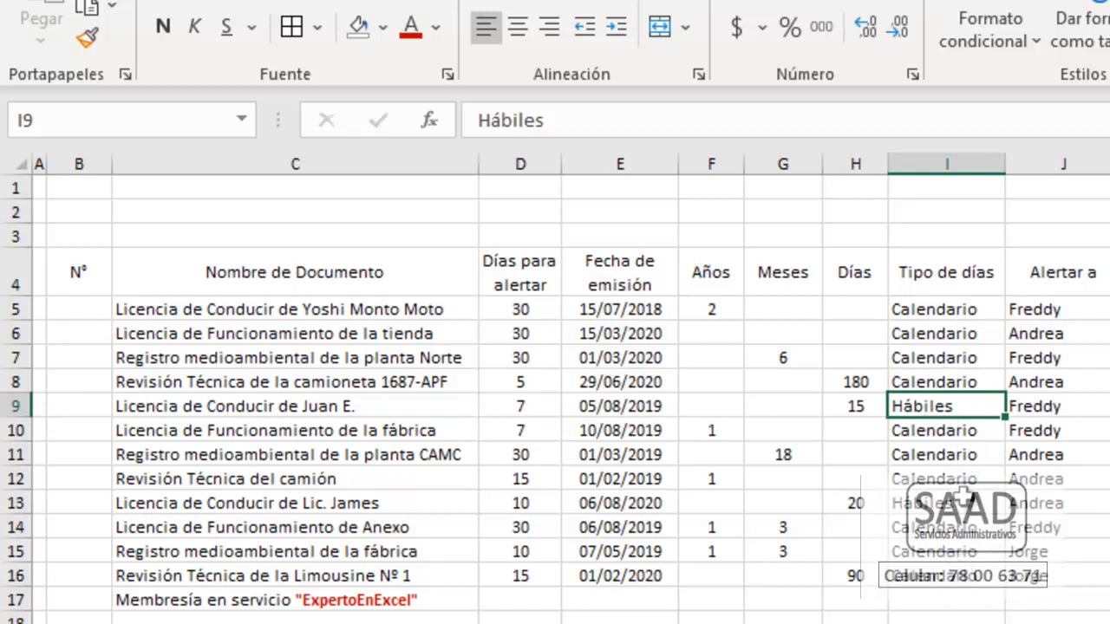
drag(1059, 312, 1036, 576)
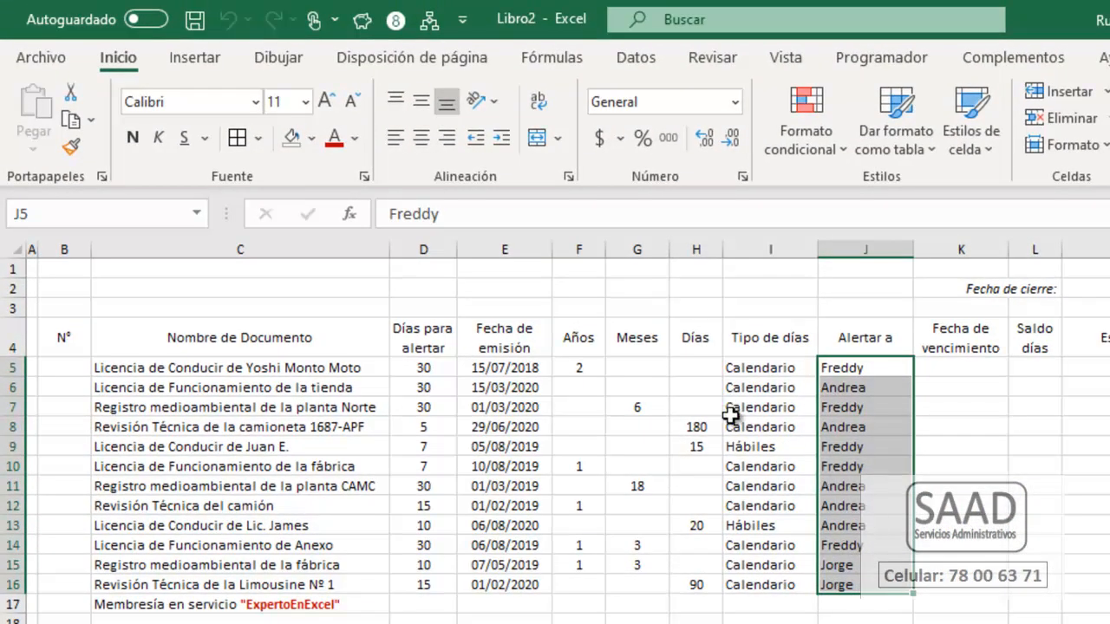
drag(949, 370, 1078, 580)
drag(1058, 322, 1051, 517)
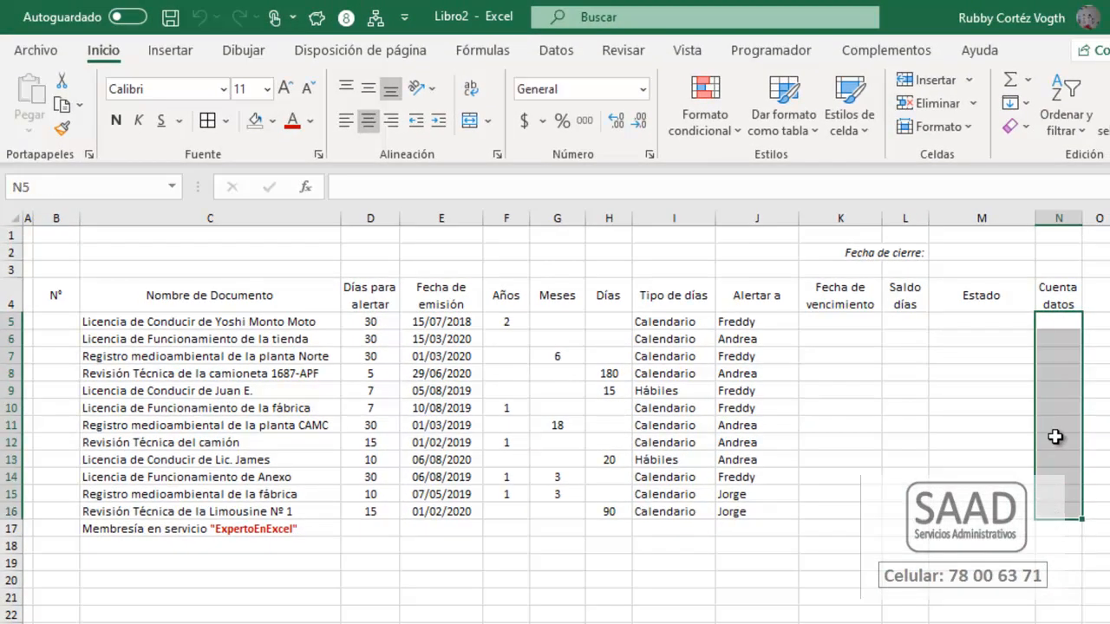
Step: Format the document list B4:N17 as a table with headers, using a green medium style
click(198, 357)
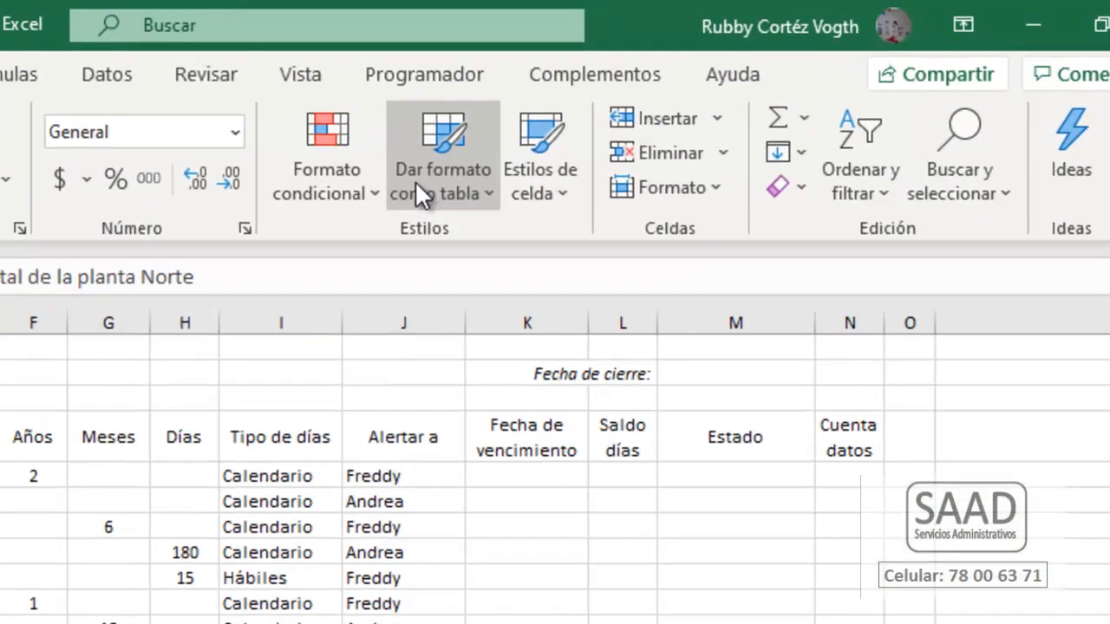
click(704, 108)
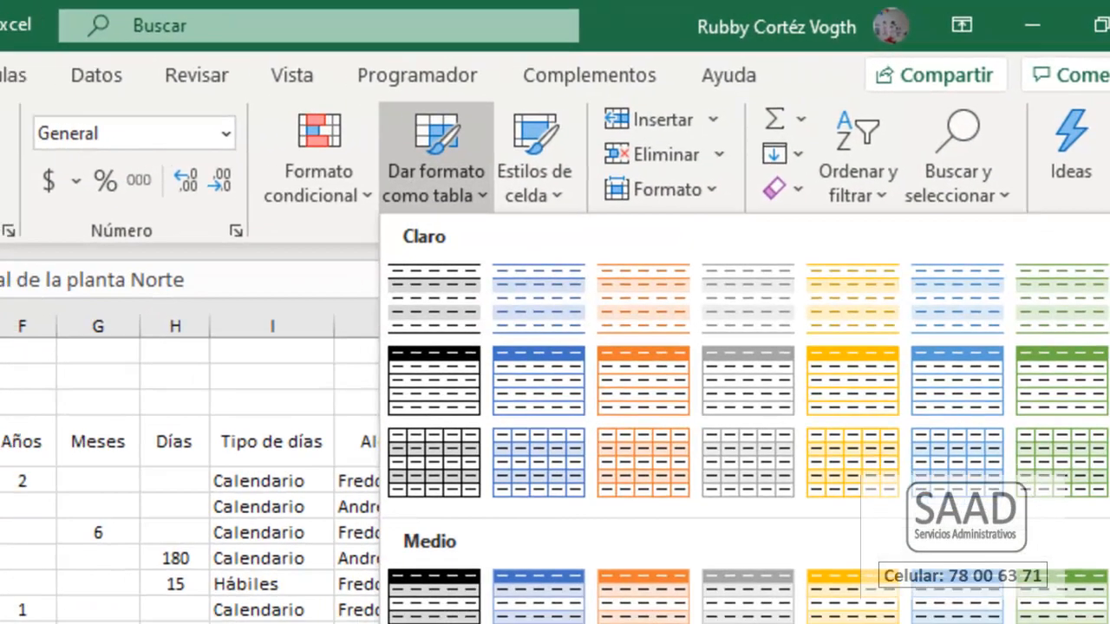
click(971, 506)
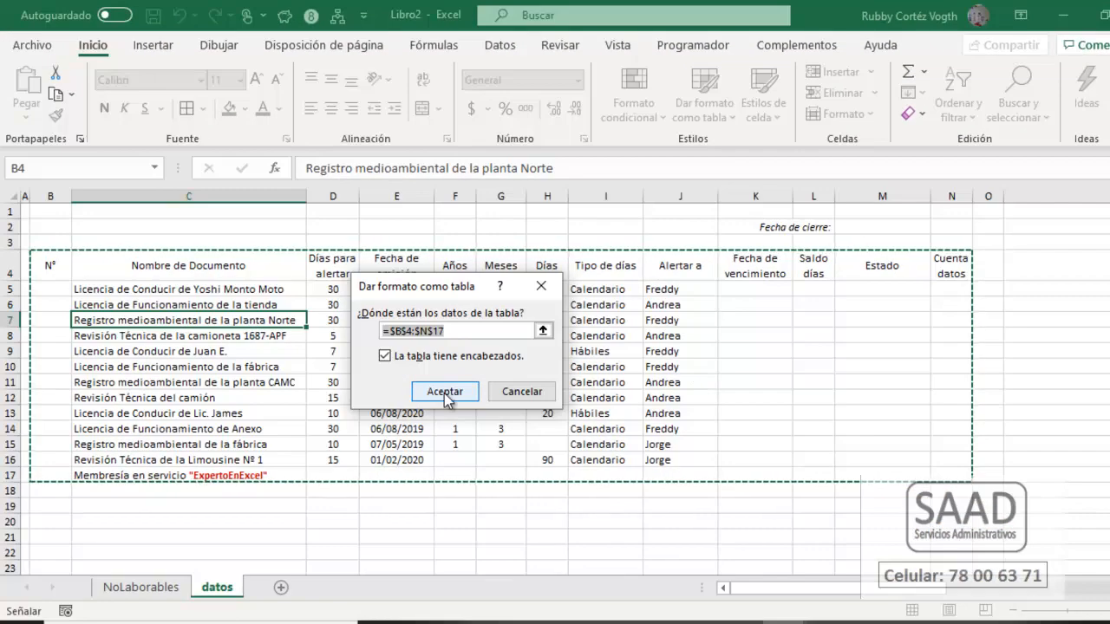
click(445, 392)
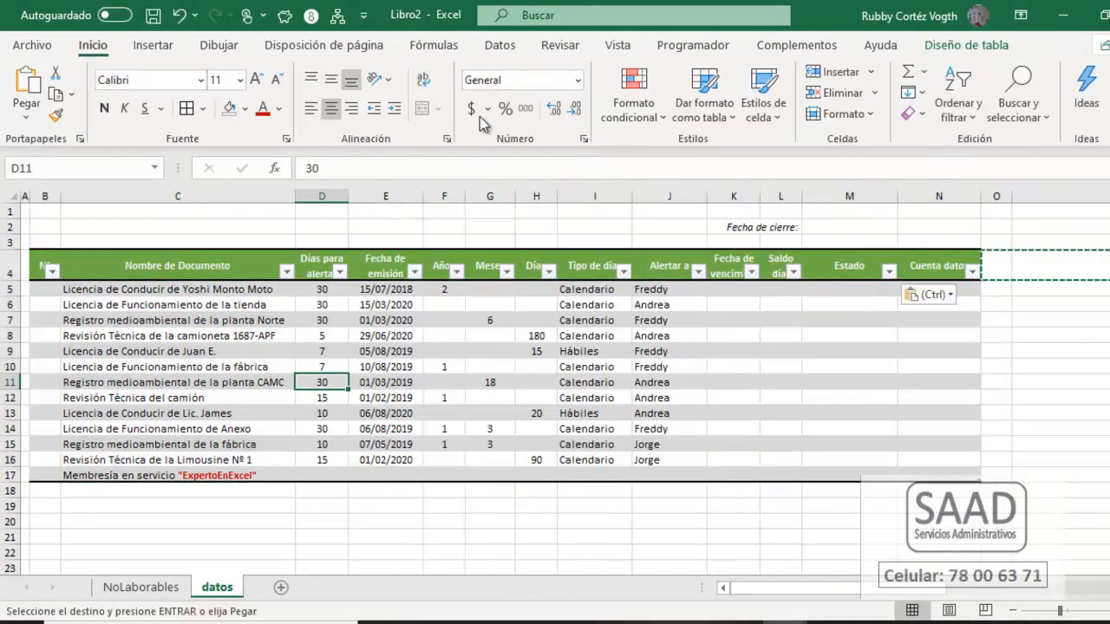
Step: Remove the filter buttons and turn off banded rows in the document table
click(500, 46)
click(722, 95)
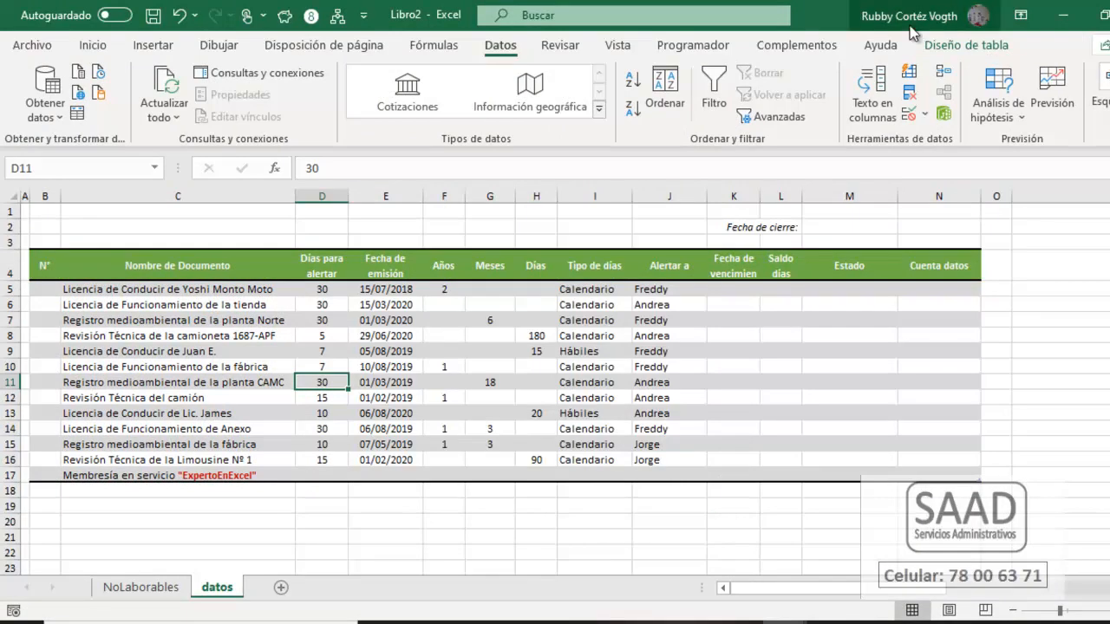
click(965, 45)
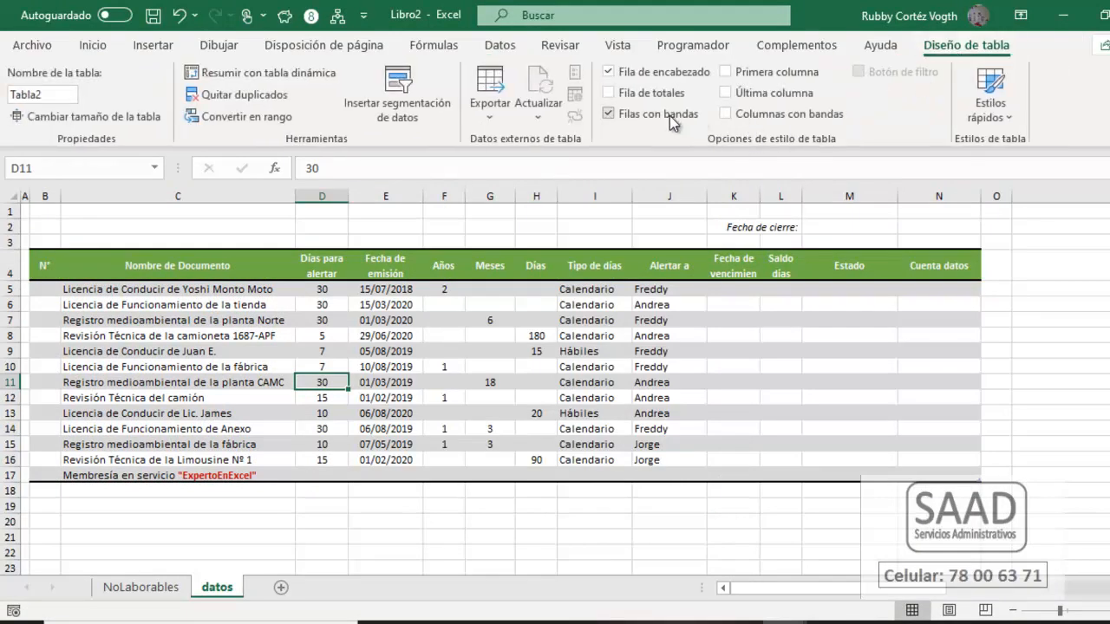
click(610, 113)
click(464, 381)
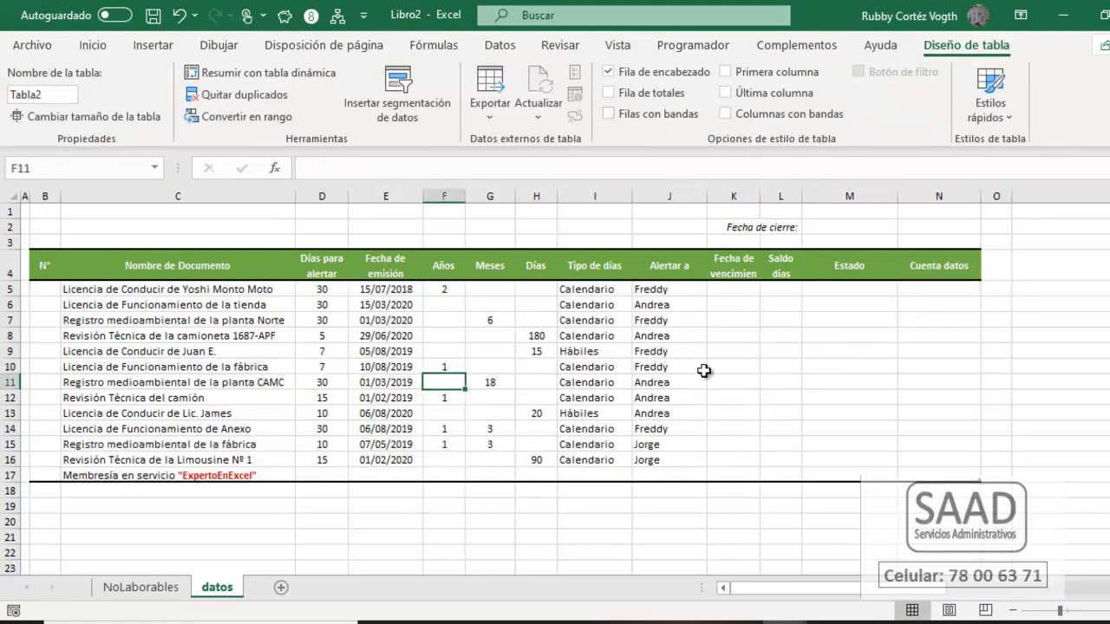
Step: Enter =HOY() as the closing date in cell M2 and centre it
click(742, 289)
click(830, 227)
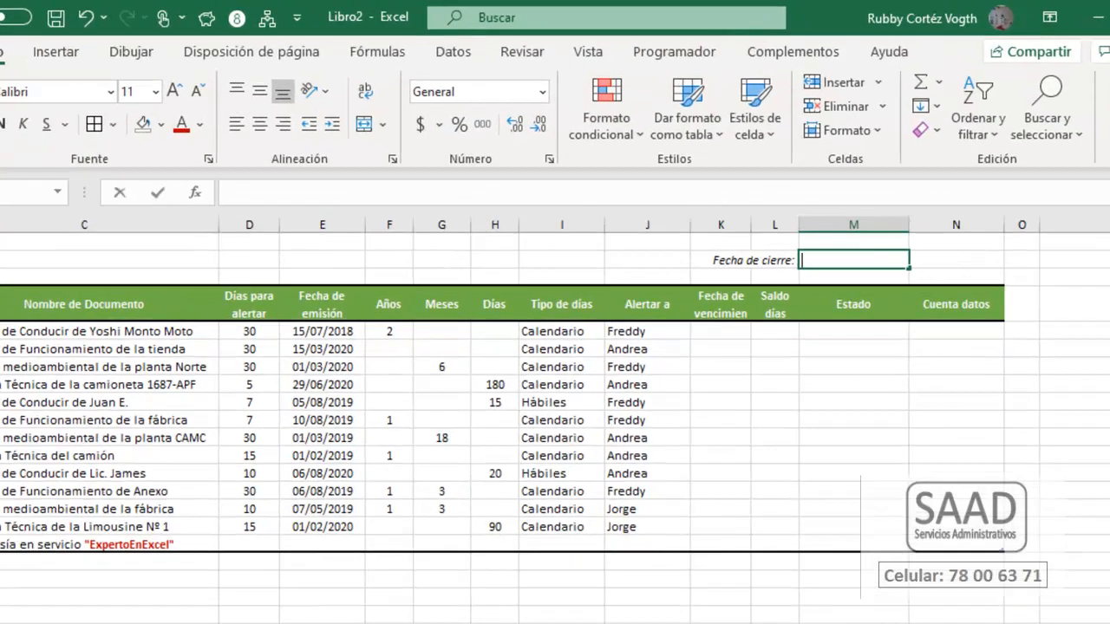
text(=hoy)
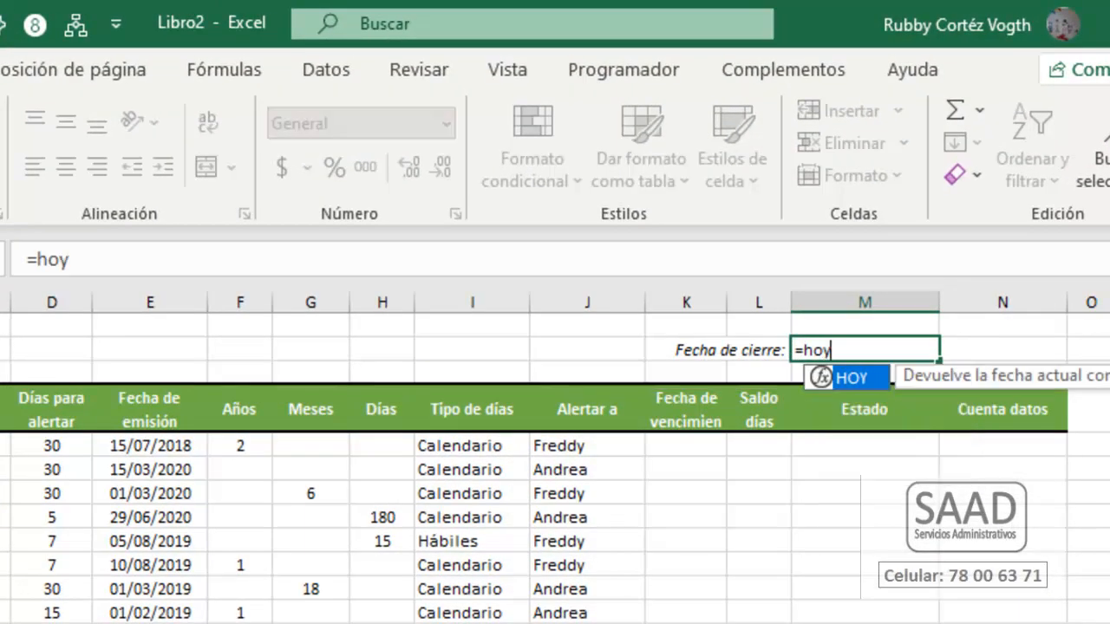
text(())
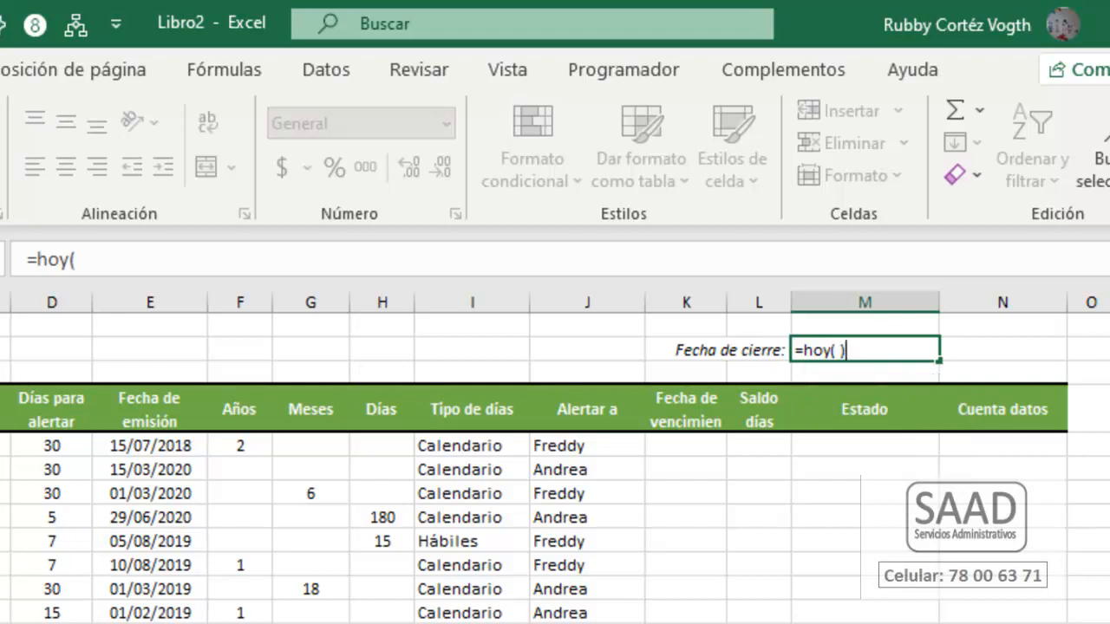
key(Return)
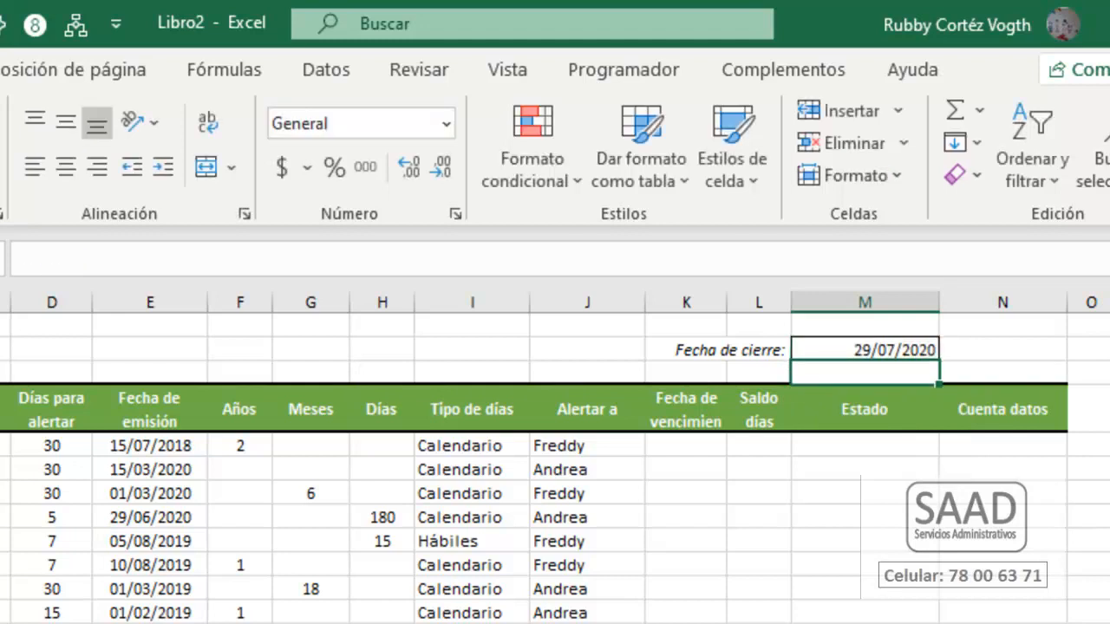
click(821, 347)
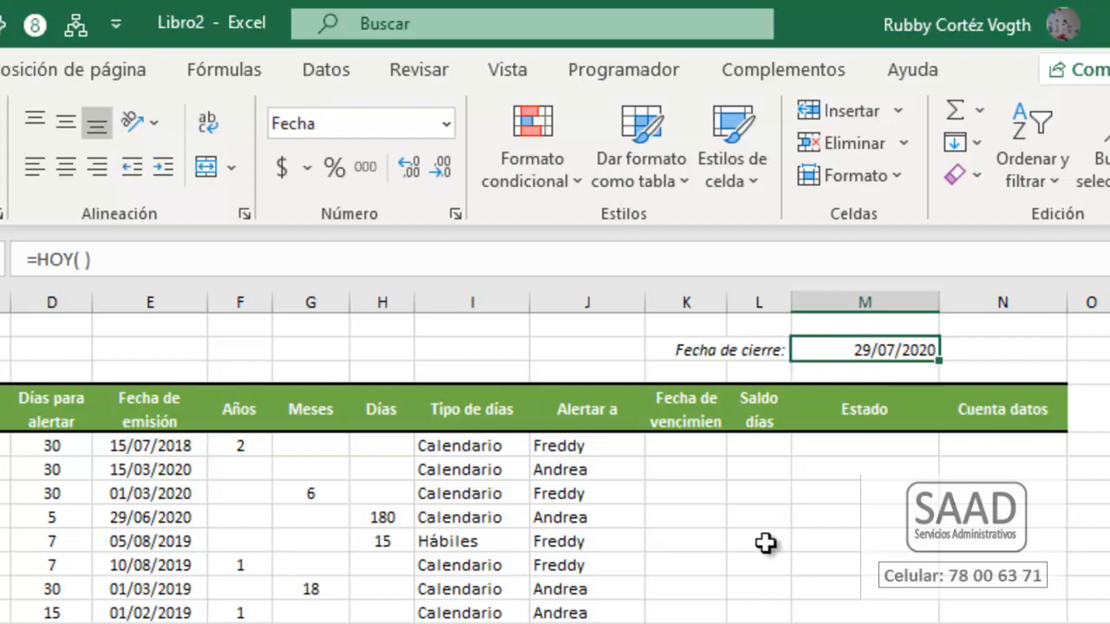
click(66, 166)
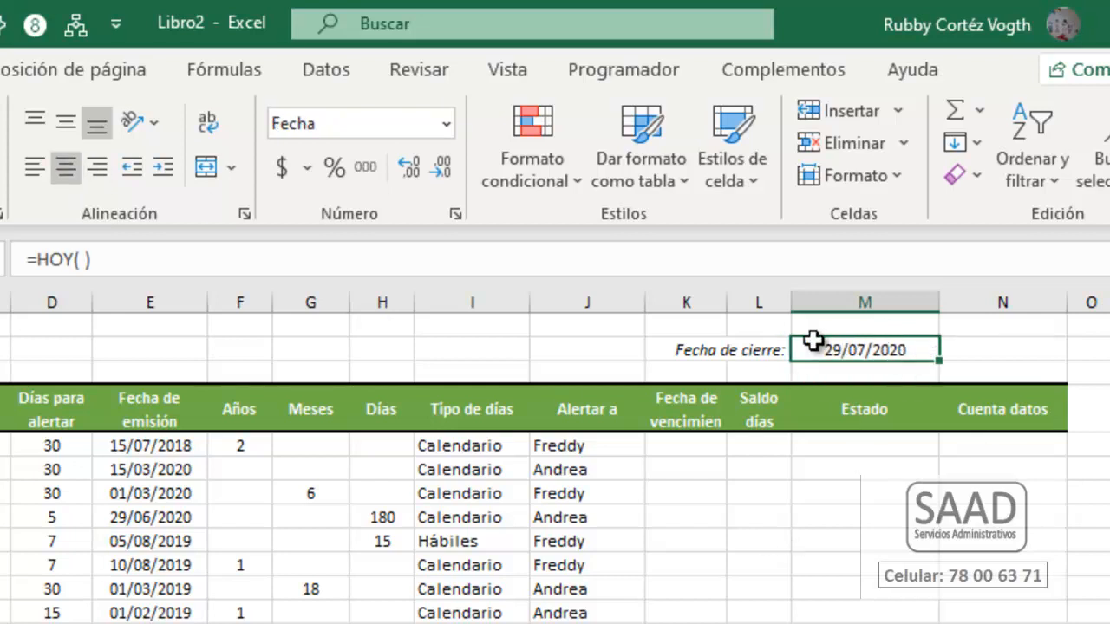
Step: Rename the document table as TablaDatos
click(51, 446)
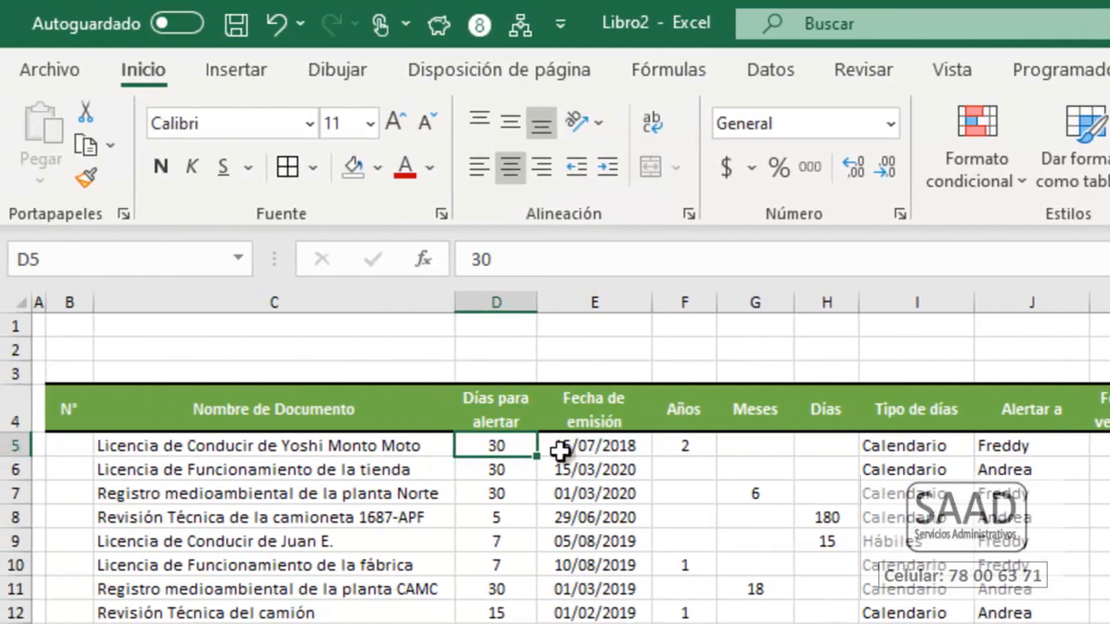
click(1109, 69)
click(105, 147)
click(104, 150)
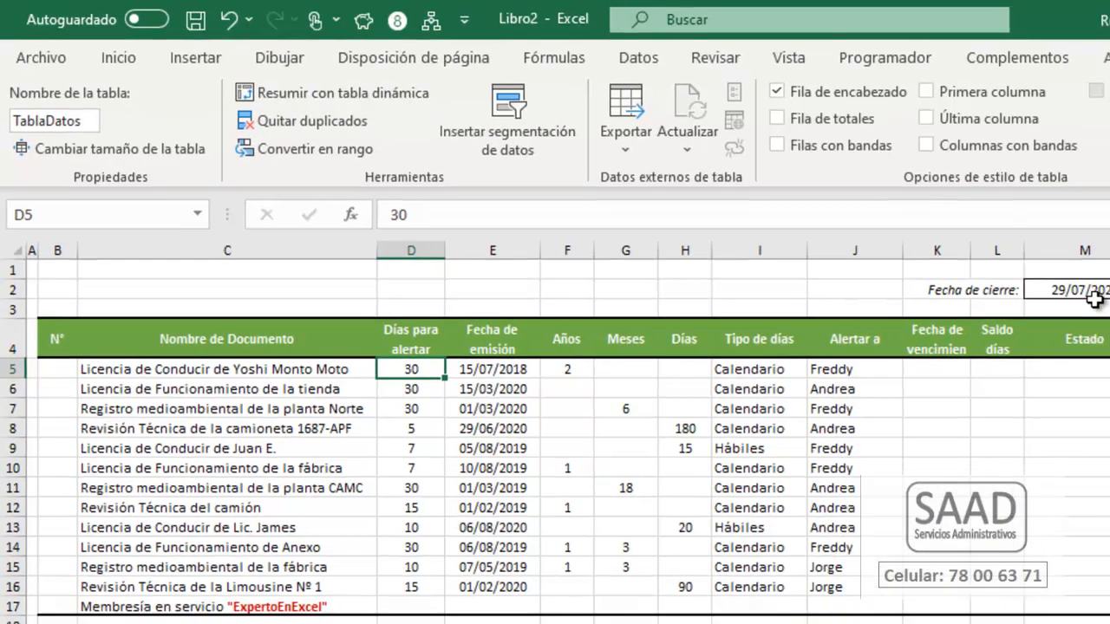
Step: Assign the name FechaCierre to the closing date cell M2
click(1050, 280)
click(79, 214)
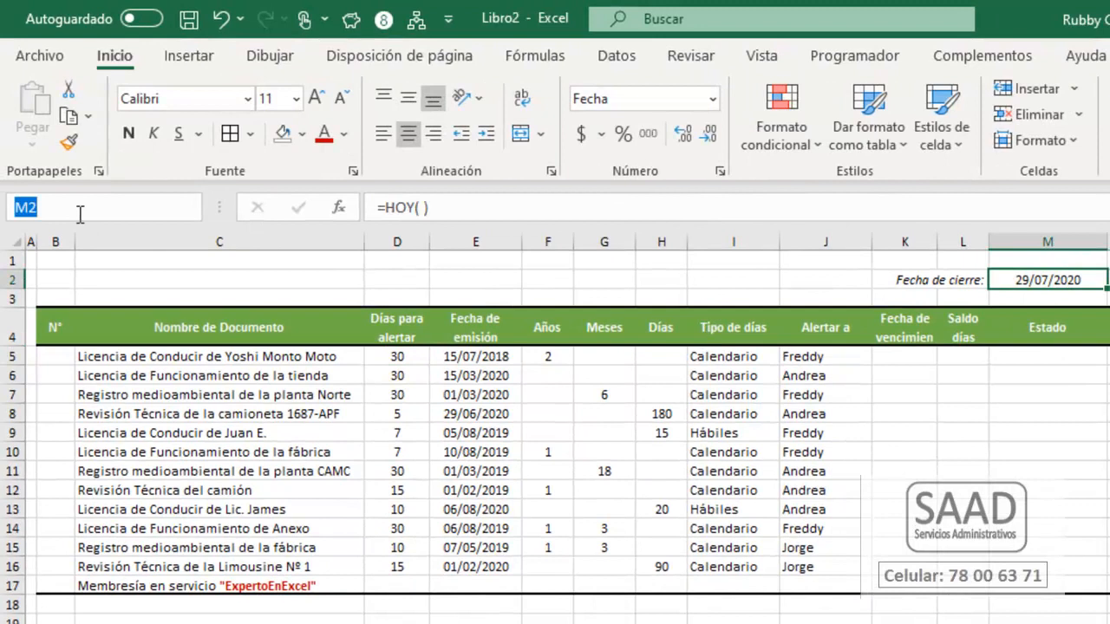
text(FechaCier)
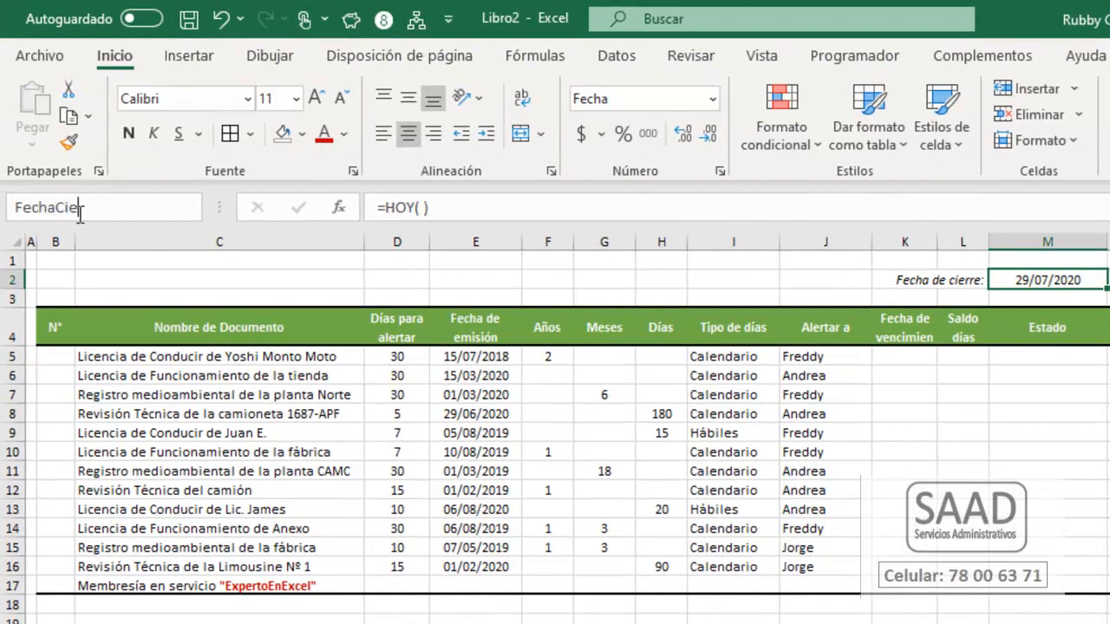
text(re)
key(Return)
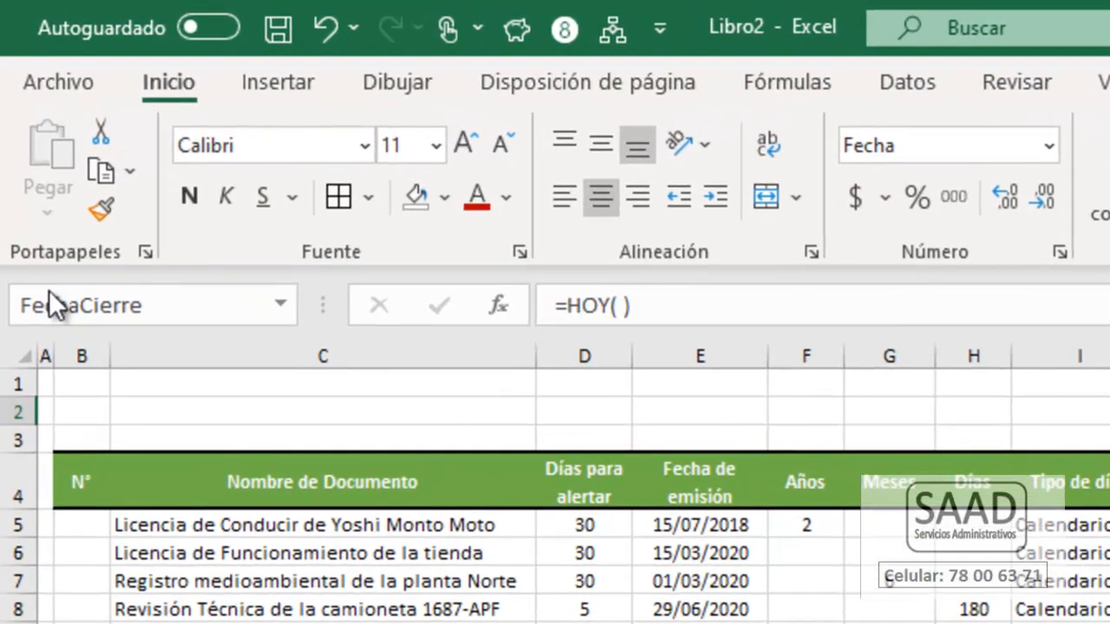
click(1109, 609)
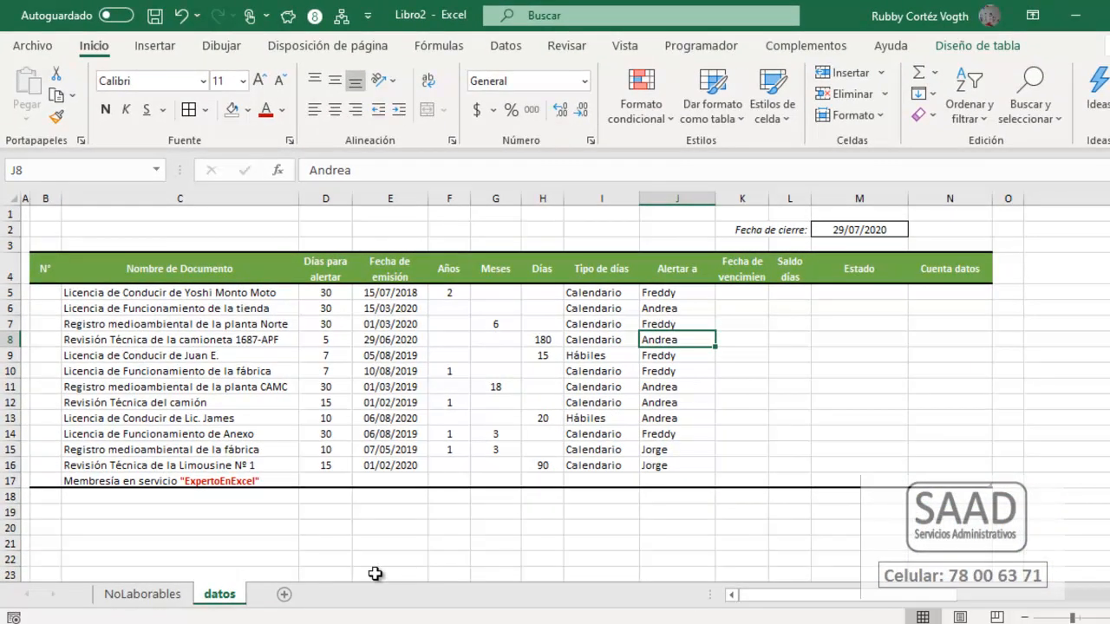
Step: Review the list of holiday dates on the NoLaborables sheet, from its last entries back to its first date
click(148, 595)
click(77, 395)
key(ctrl+Down)
key(Down)
key(Down)
key(ctrl+Up)
key(ctrl+Up)
key(Down)
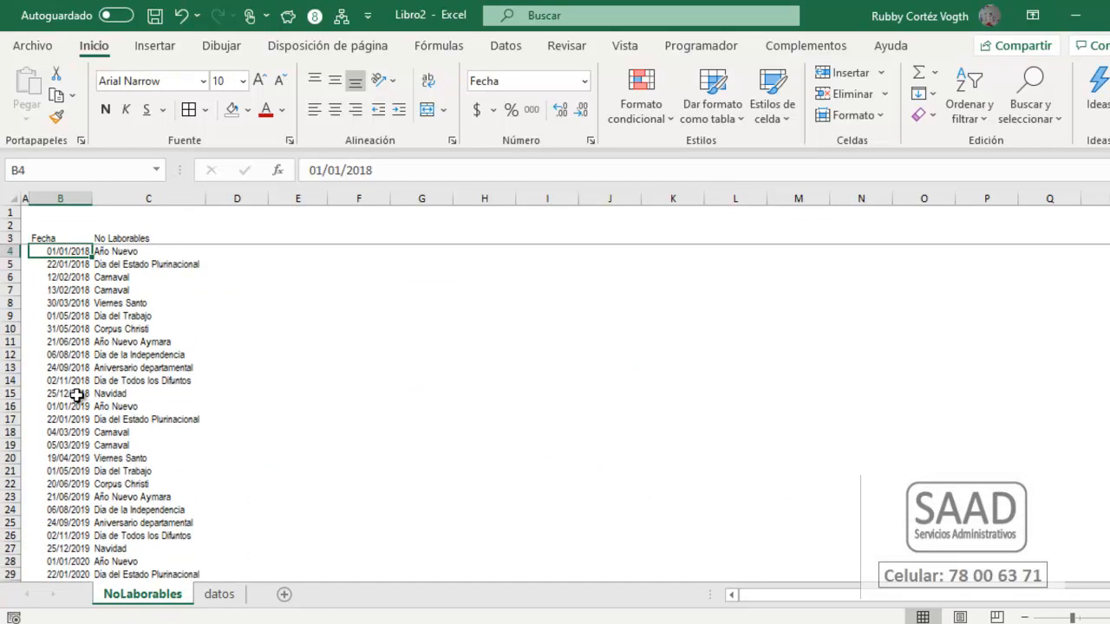
Step: Format the holiday list on the NoLaborables sheet as a table with an orange medium style
click(744, 135)
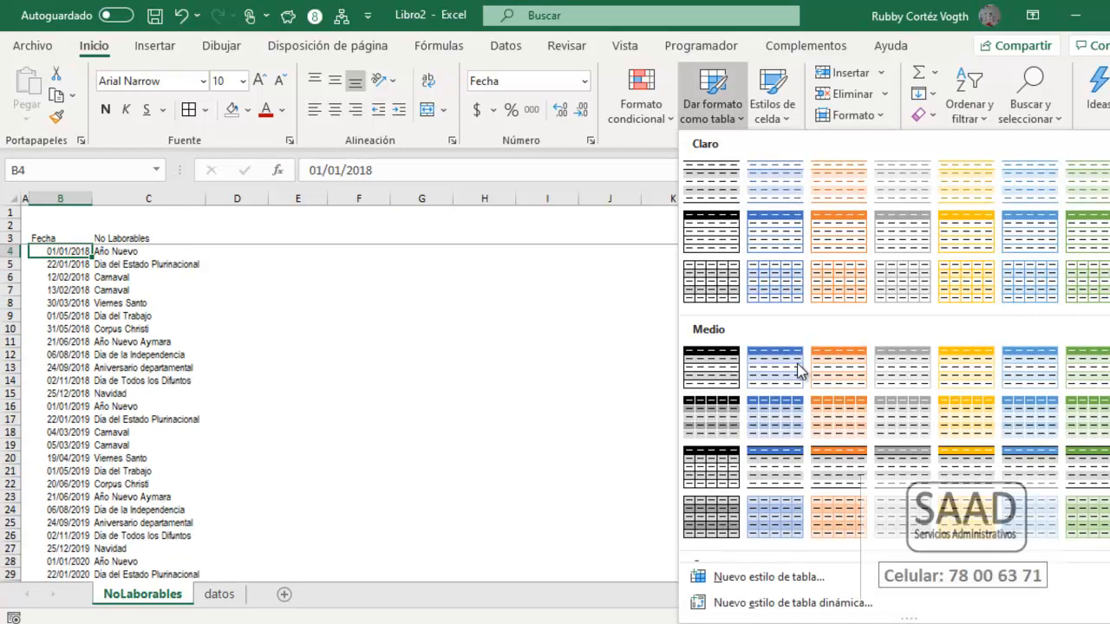
click(835, 469)
click(461, 397)
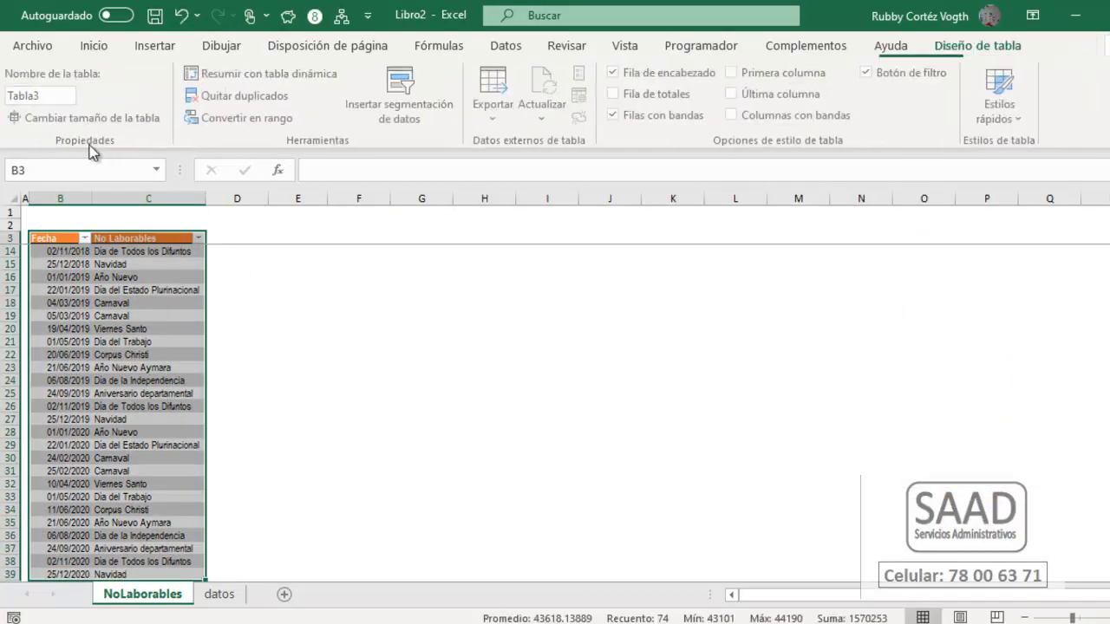
Step: Rename the holiday table as TablaNoLaborables
click(52, 100)
click(53, 97)
key(BackSpace)
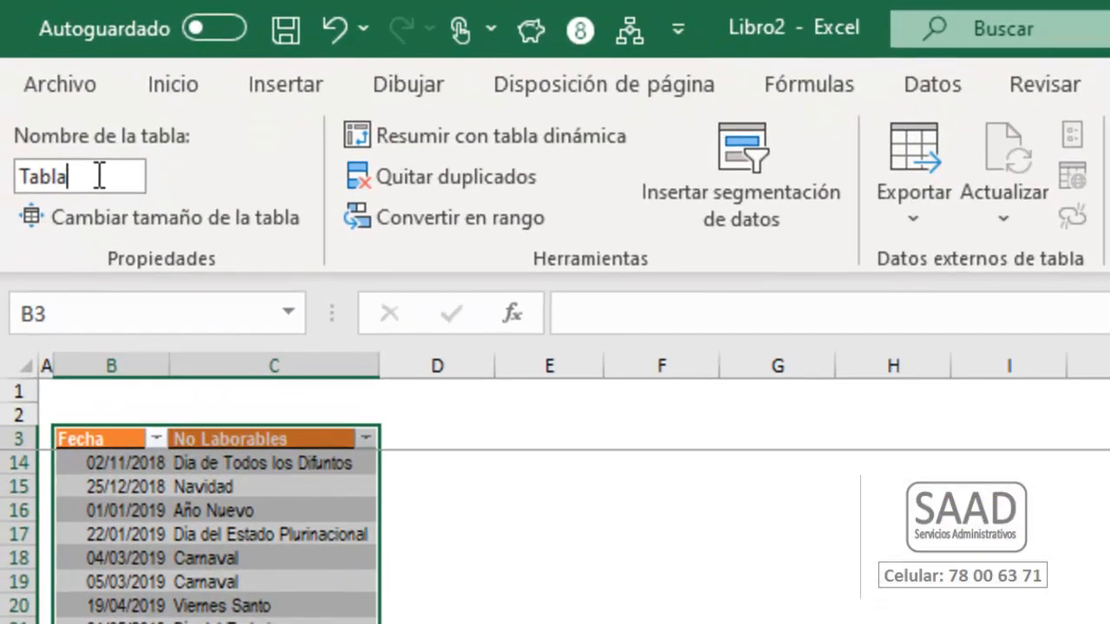
text(NoLaborables)
key(Return)
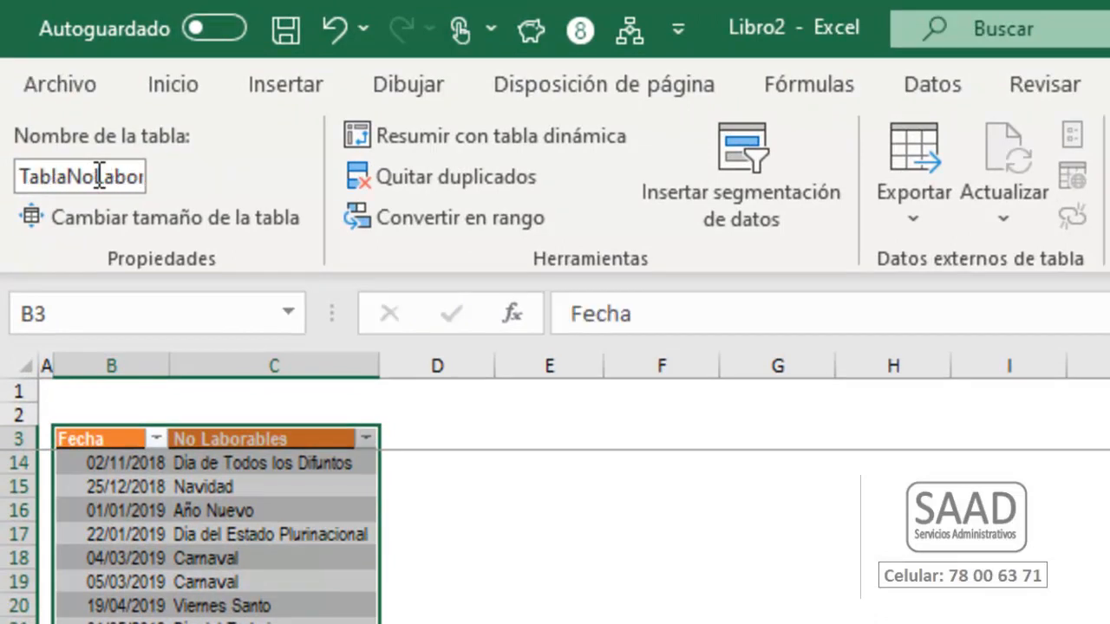
Step: Turn off banded rows in the holiday table
click(280, 478)
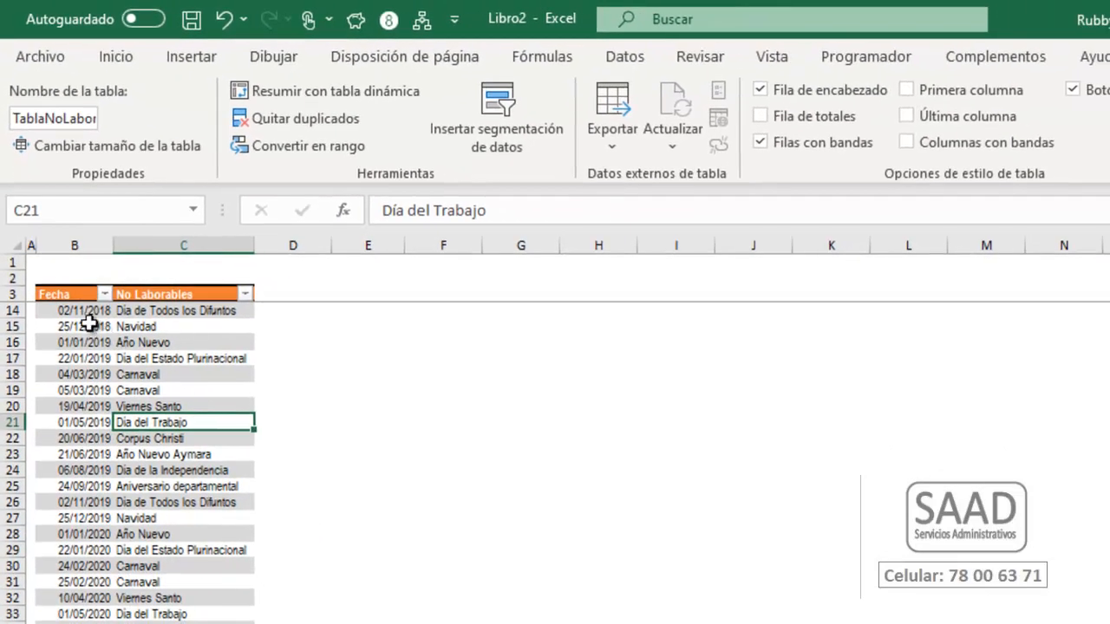
drag(87, 310, 64, 616)
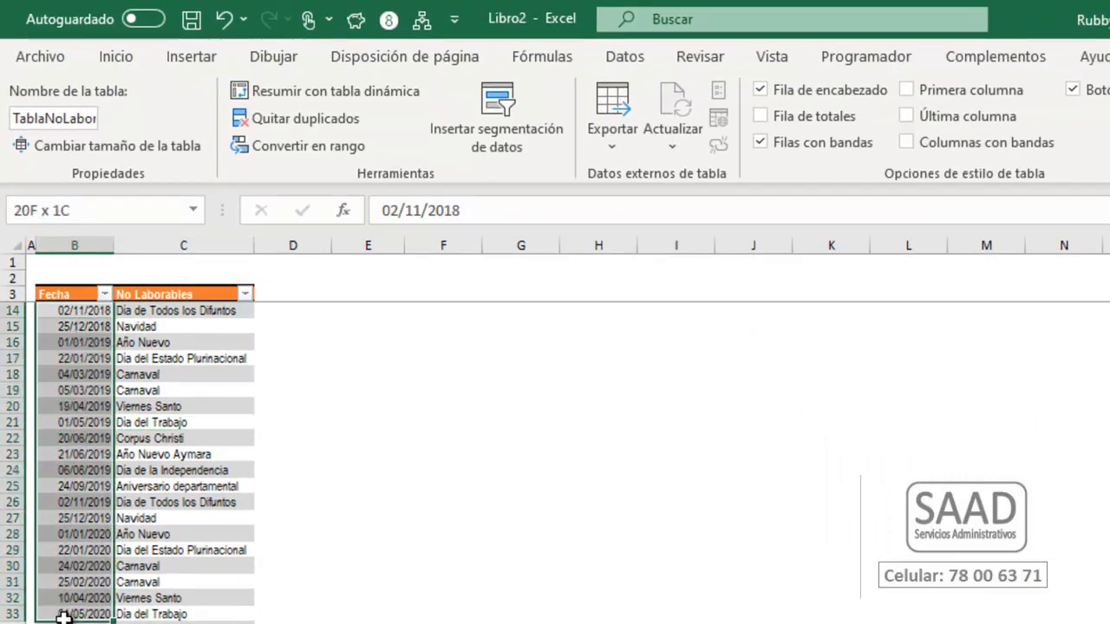
click(130, 598)
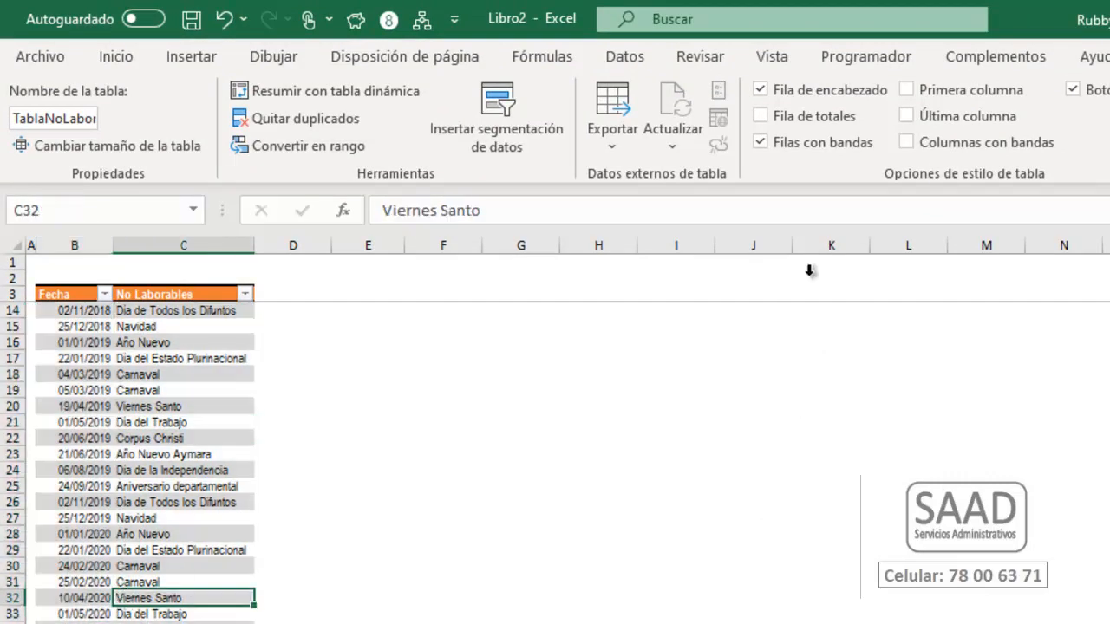
click(782, 139)
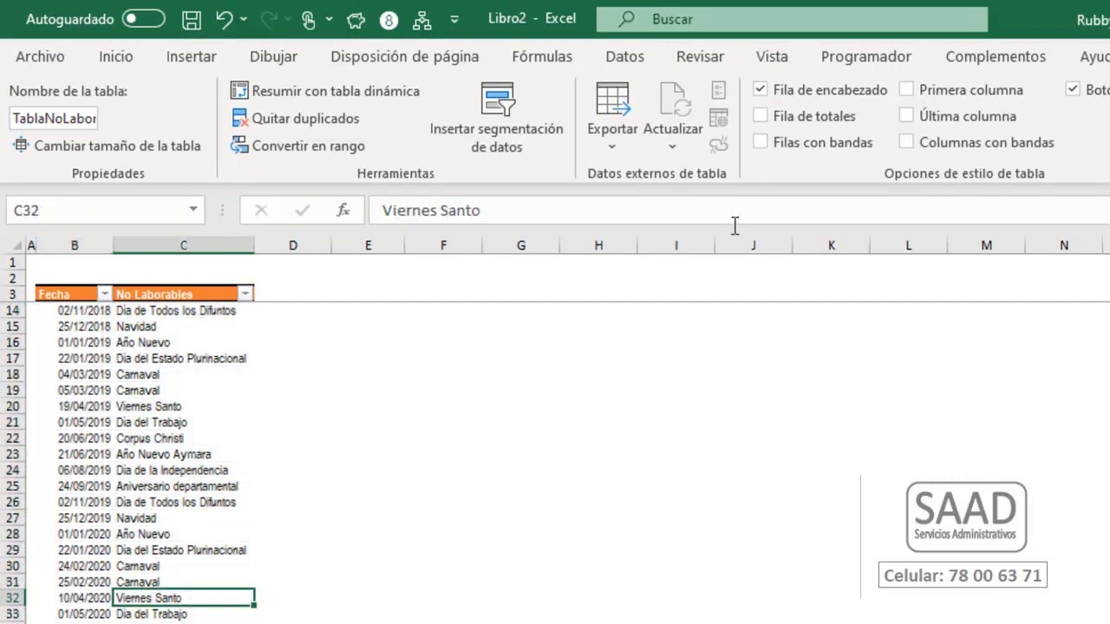
Step: Name the range of all dates in the holiday table's Fecha column ListaNoLaborables
click(79, 283)
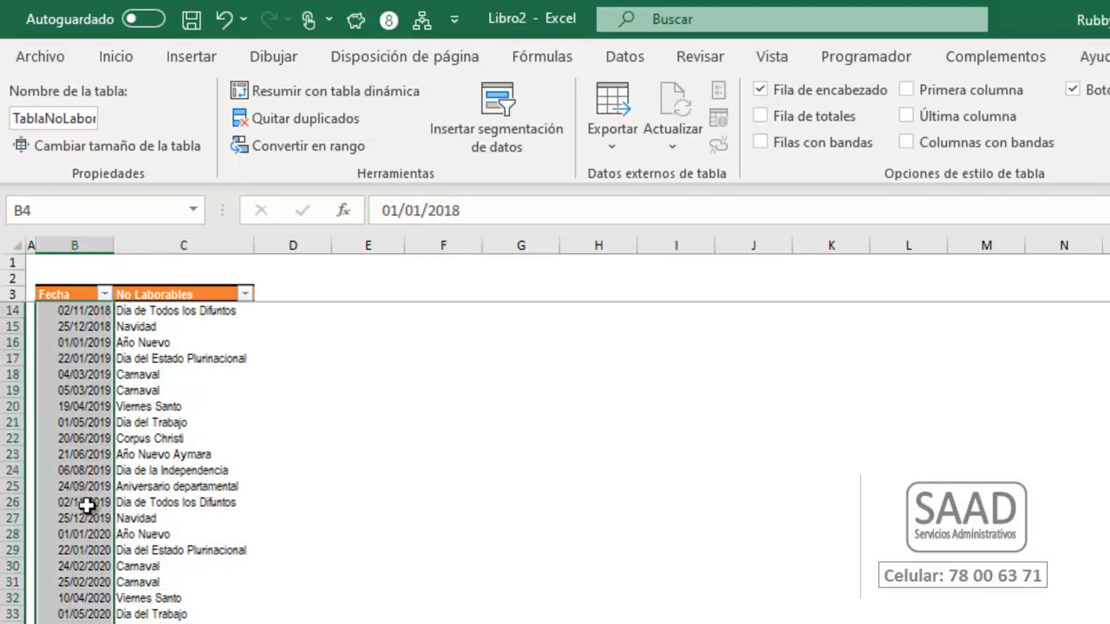
click(42, 212)
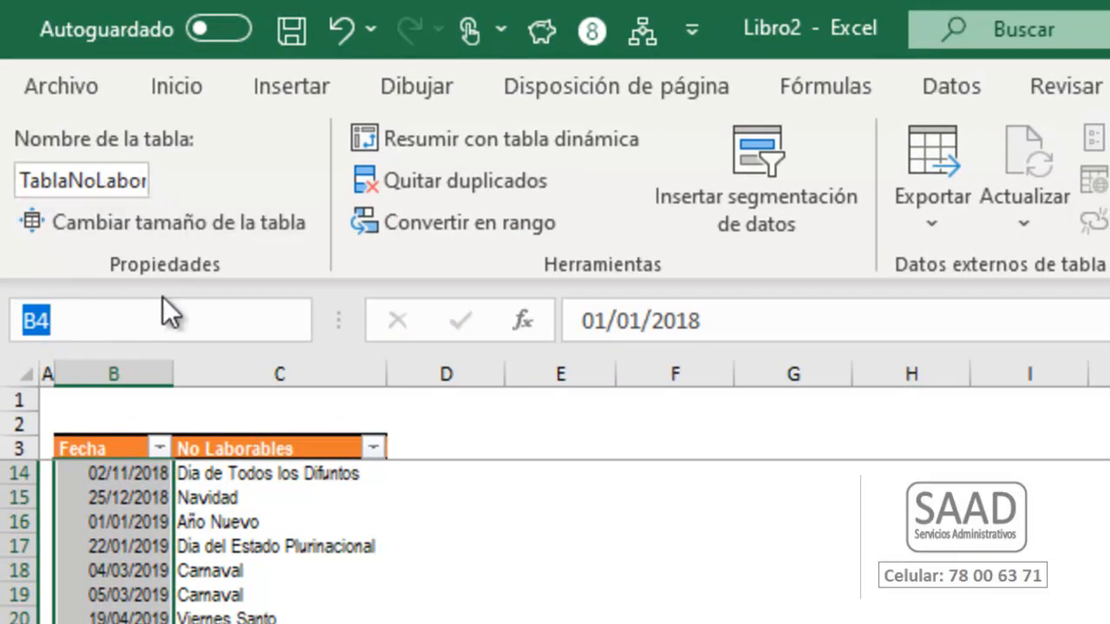
click(124, 320)
drag(124, 320, 21, 319)
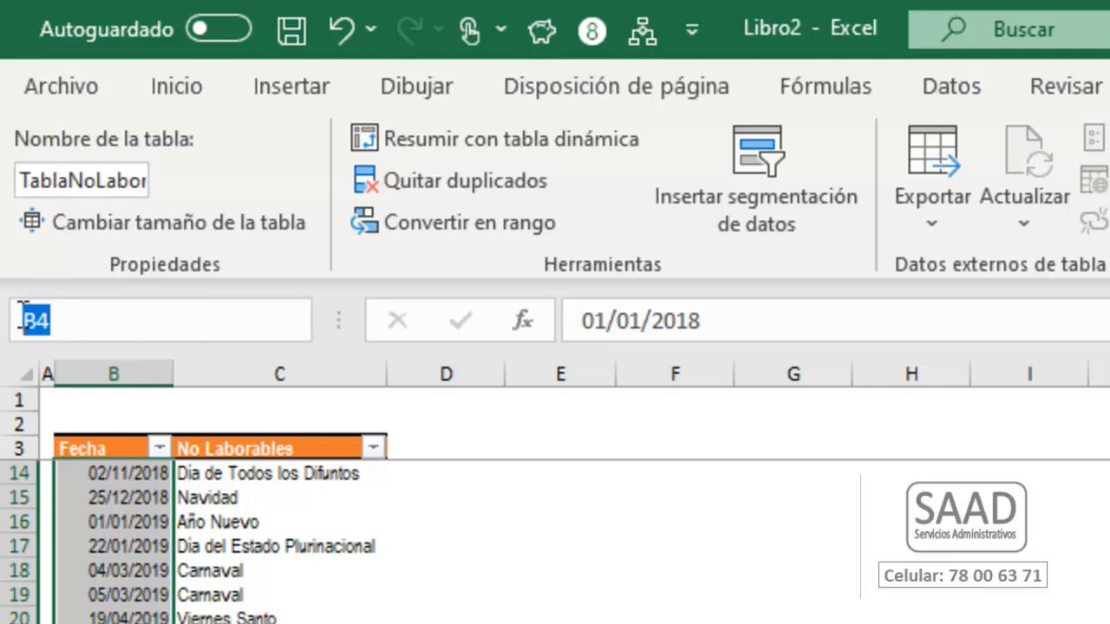
text(ListaNo)
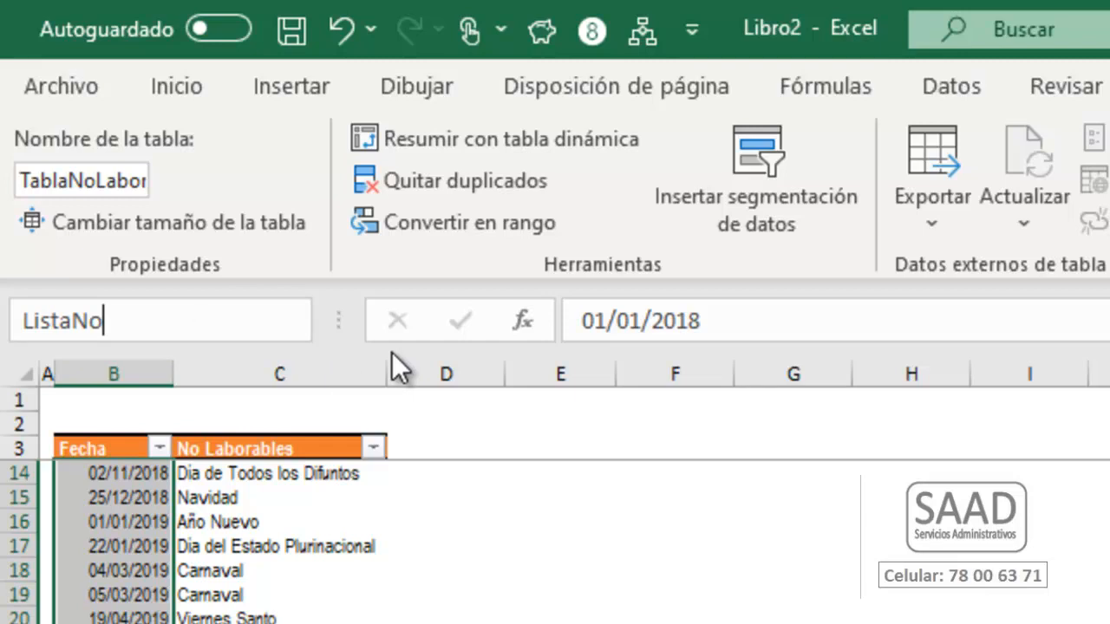
text(Laborables)
key(Return)
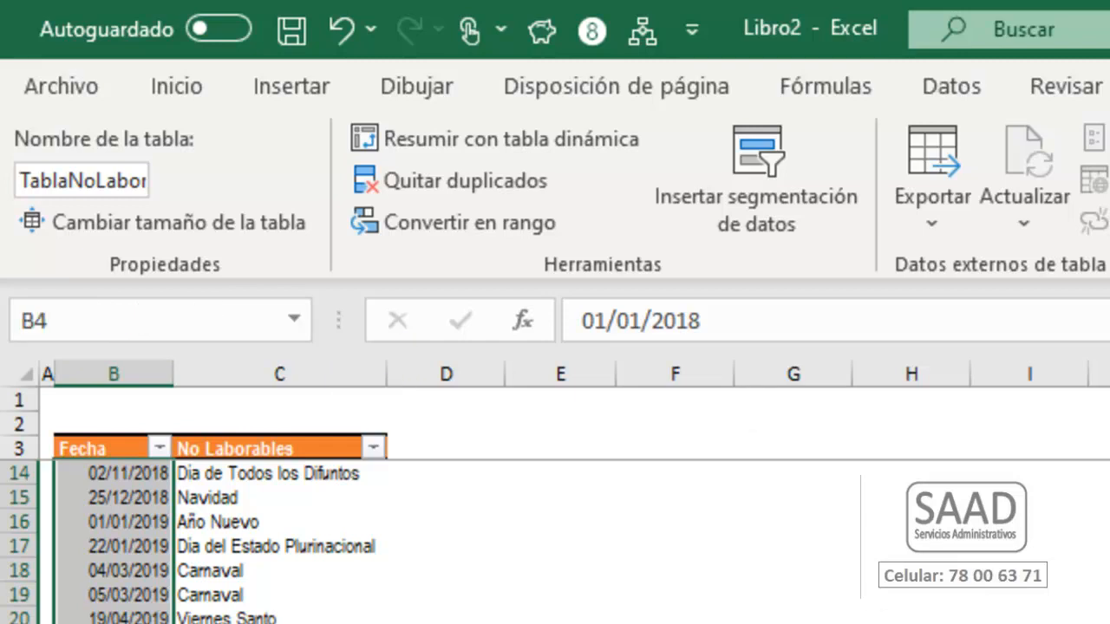
Step: Check which cells the defined names ListaNoLaborables and TablaNoLaborables select, starting from the datos sheet
key(ctrl+Page_Up)
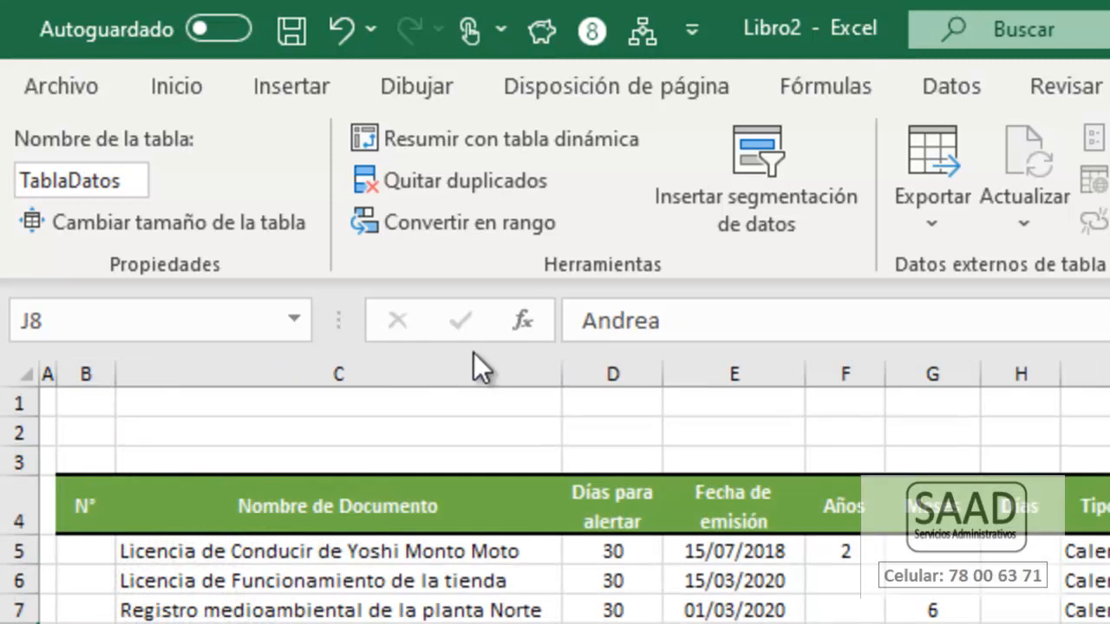
click(294, 320)
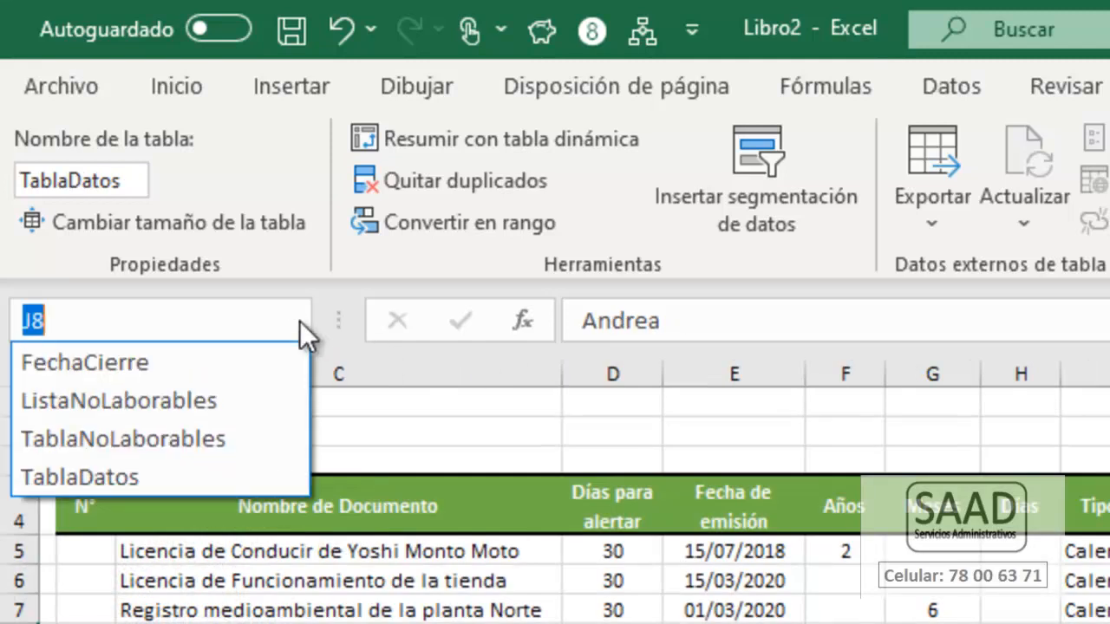
click(105, 402)
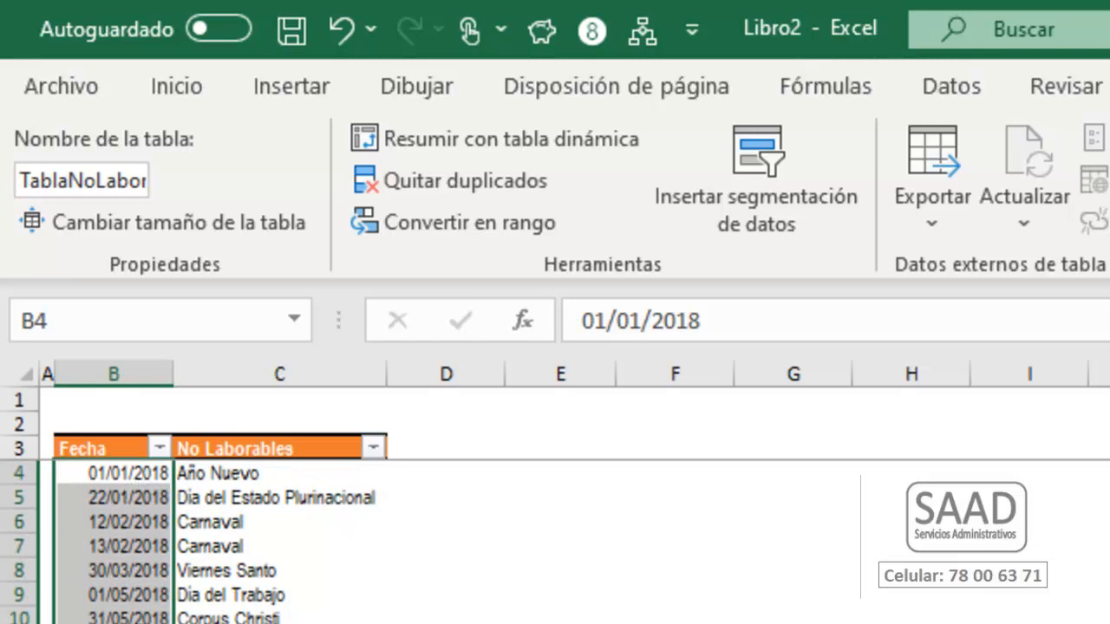
key(ctrl+Page_Up)
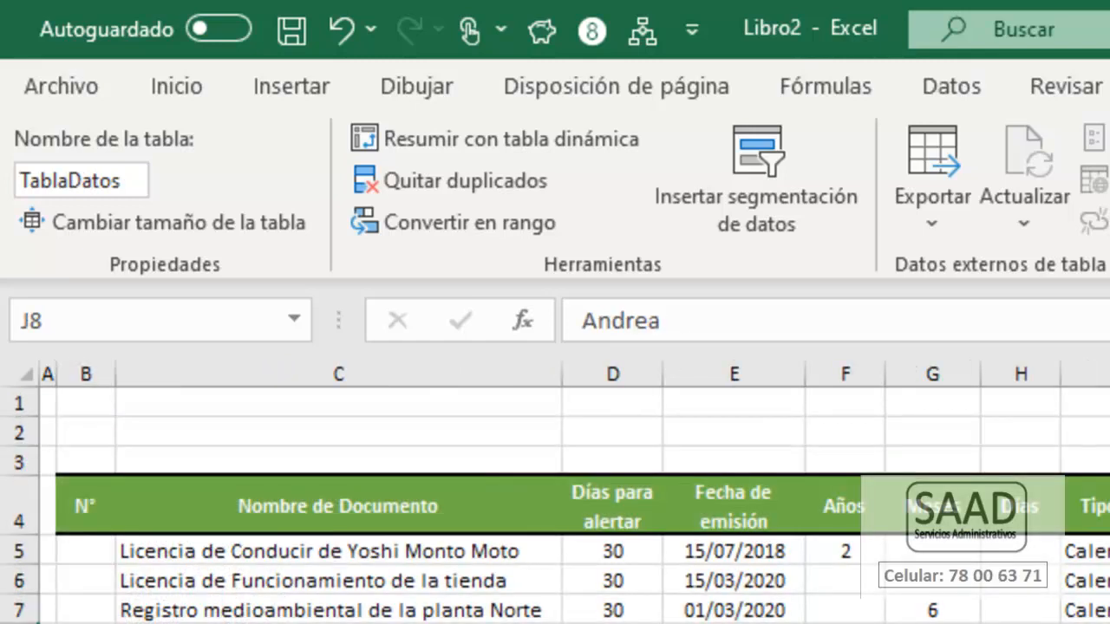
click(295, 312)
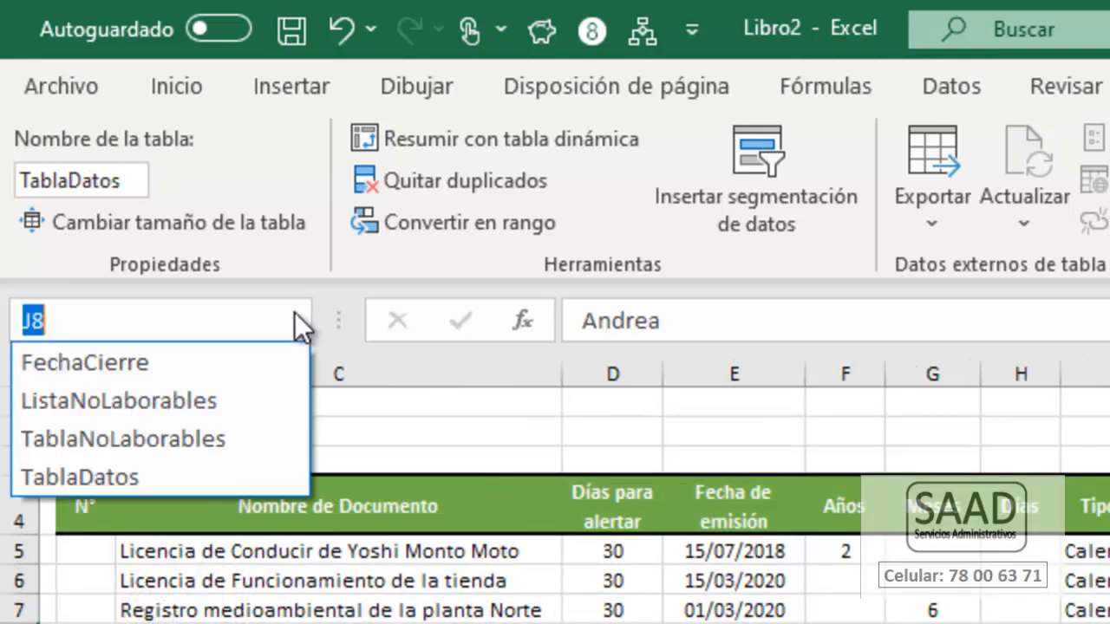
click(139, 438)
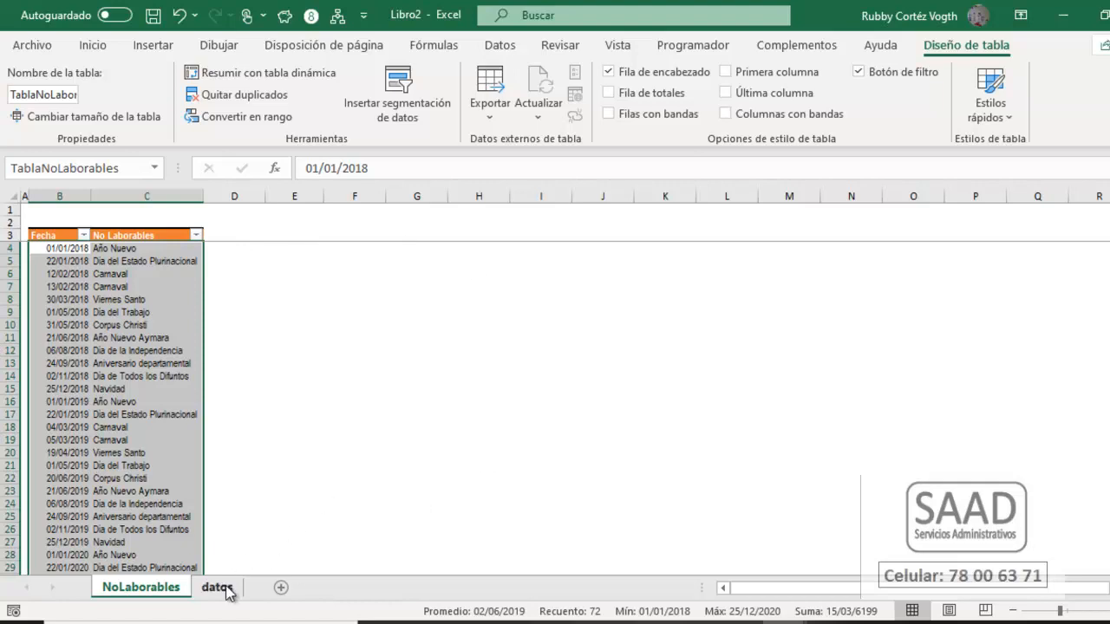
click(130, 349)
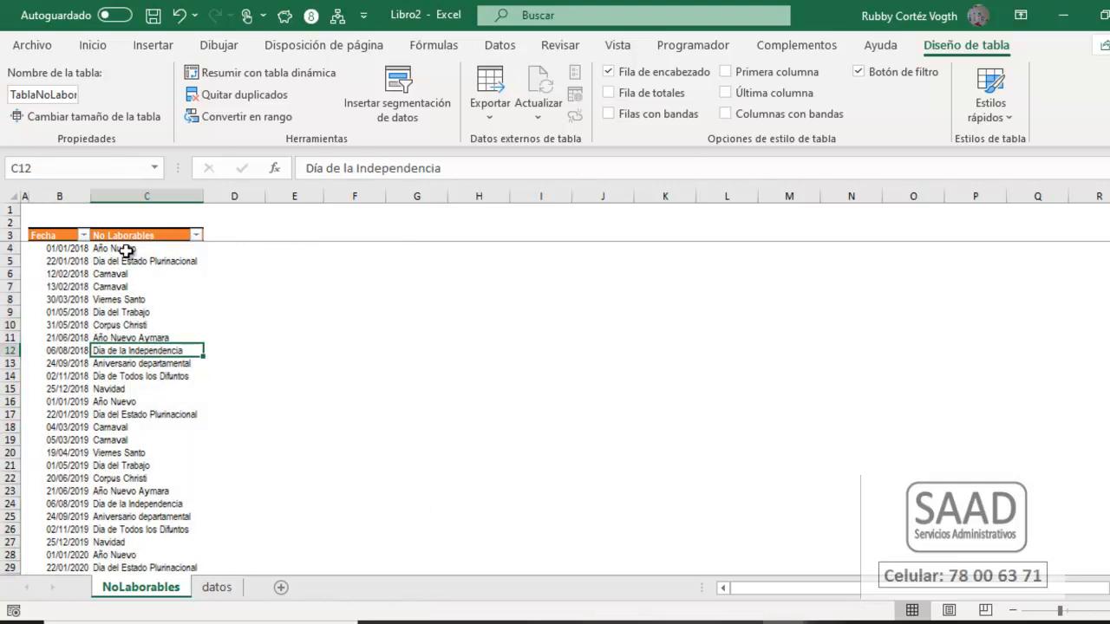
click(156, 168)
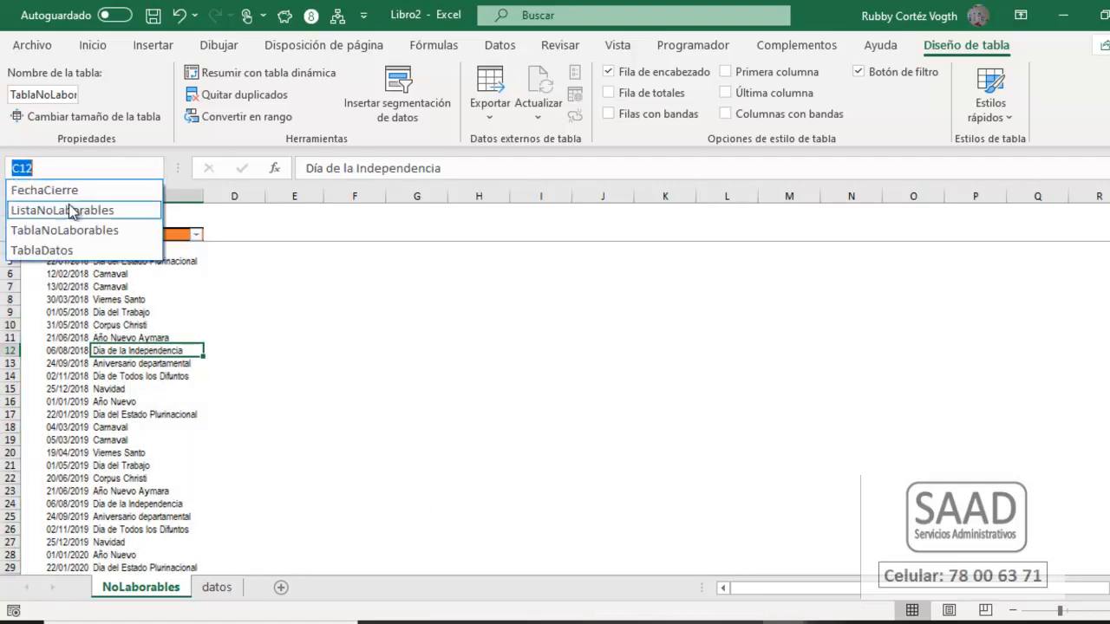
click(77, 210)
Step: Go to the datos sheet and select the first cell of the Fecha de vencimiento column, K5
click(215, 588)
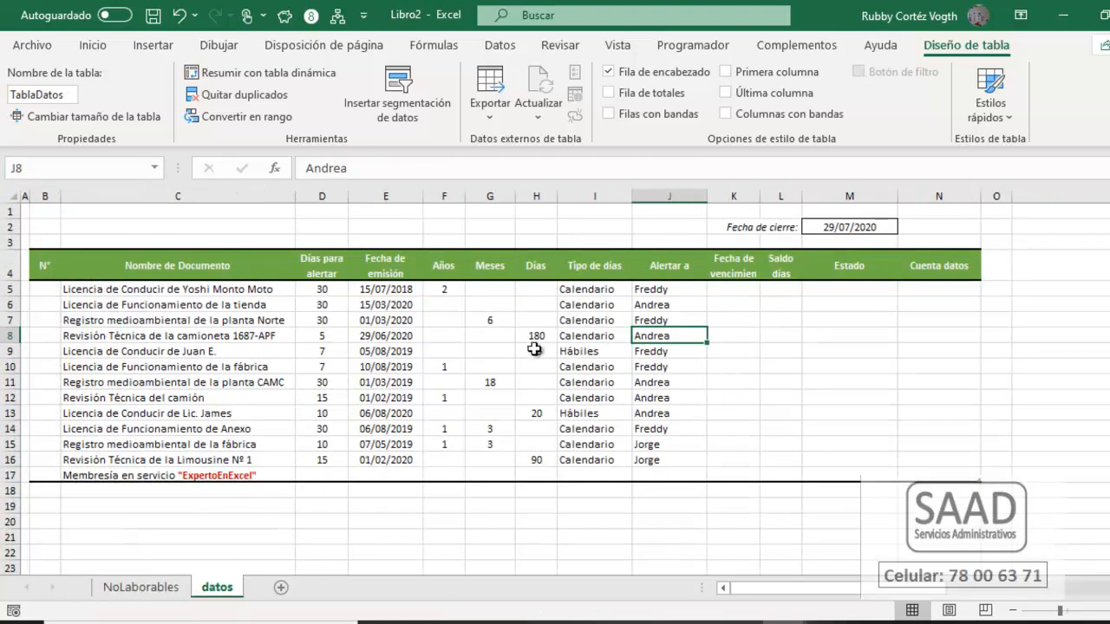
click(733, 289)
key(Up)
key(Down)
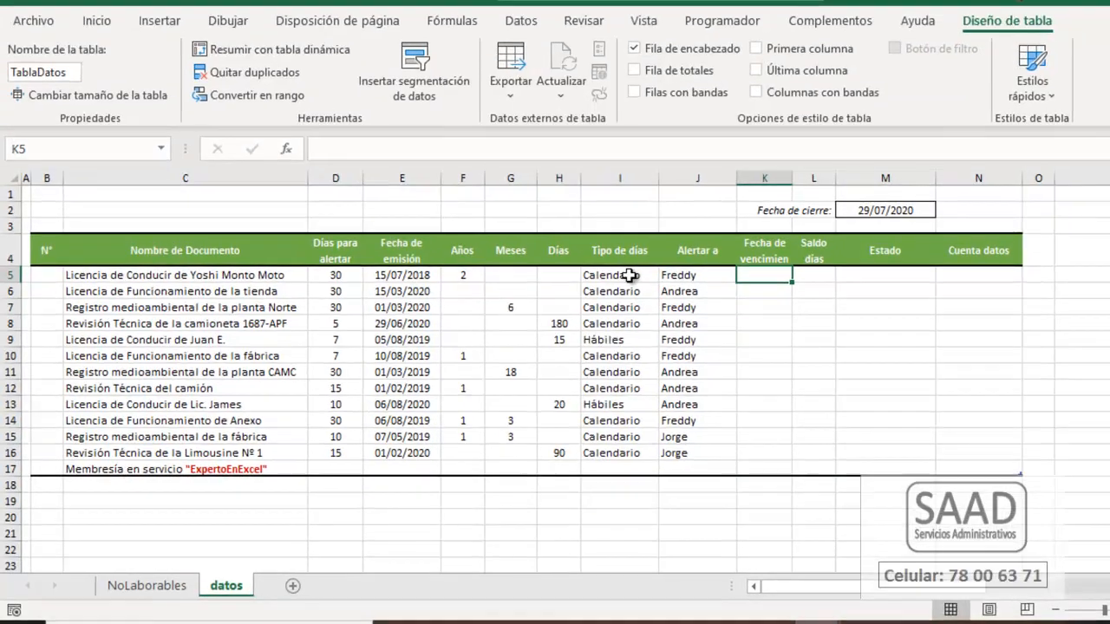
click(615, 289)
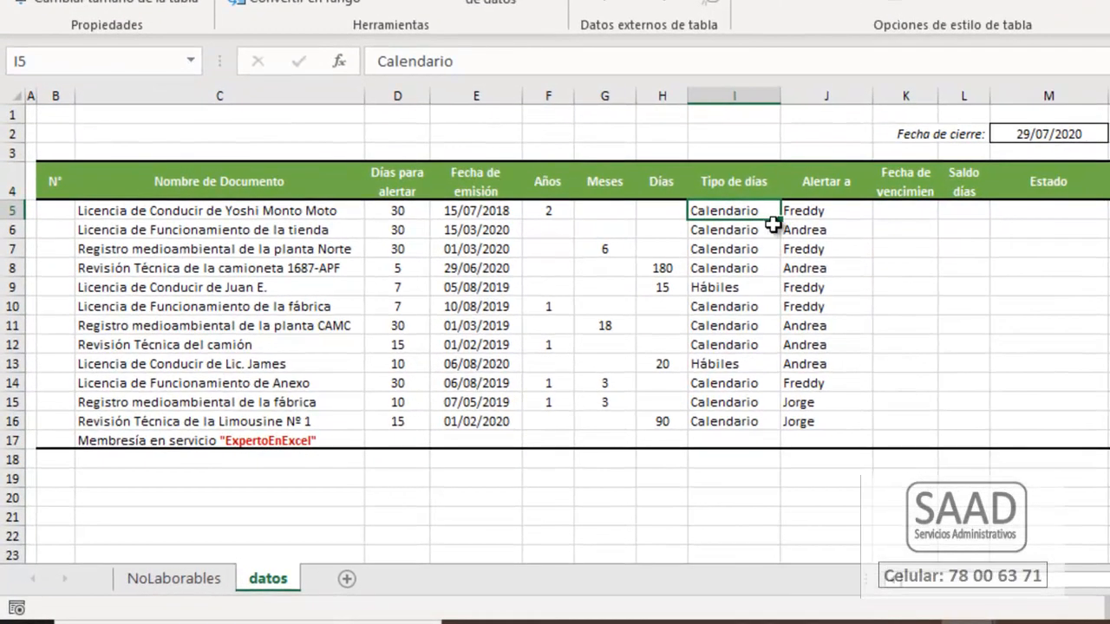
click(904, 209)
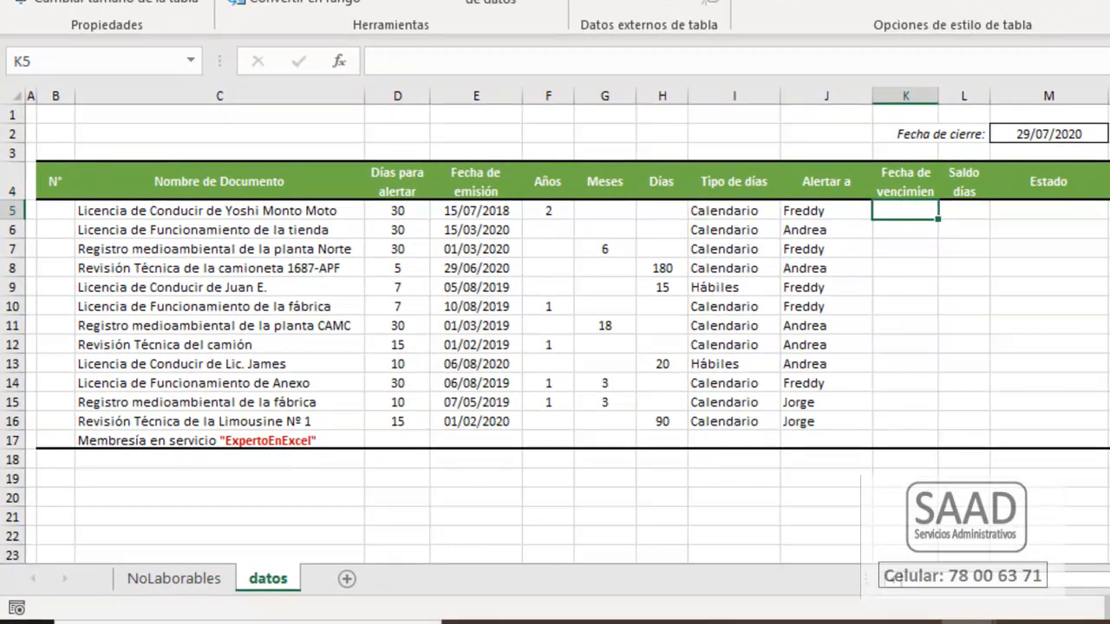
text(=si()
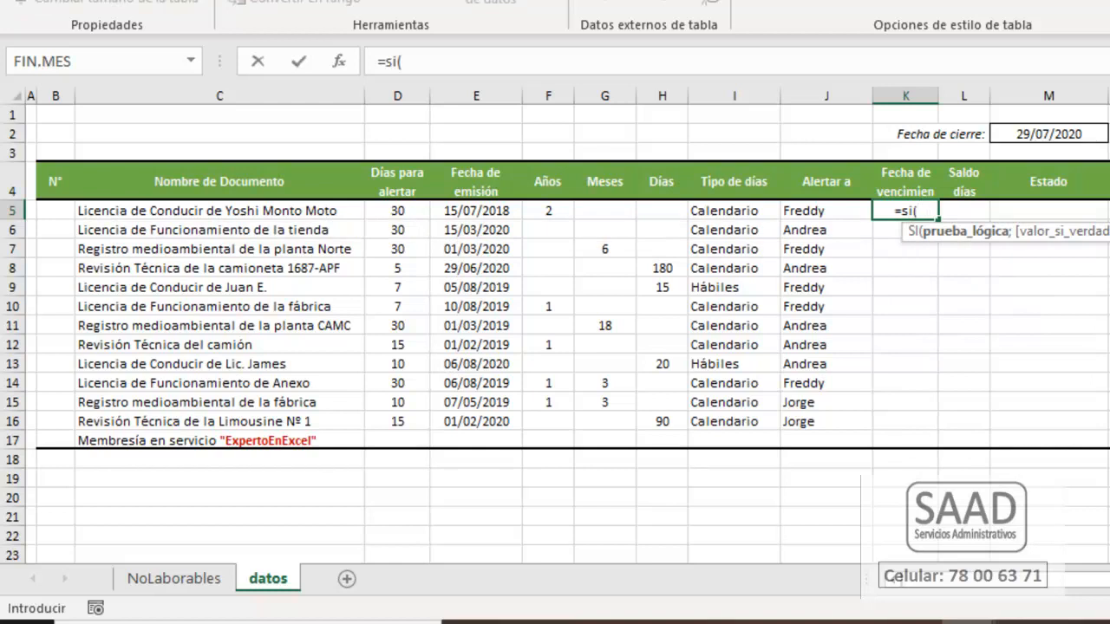
key(Left)
key(Escape)
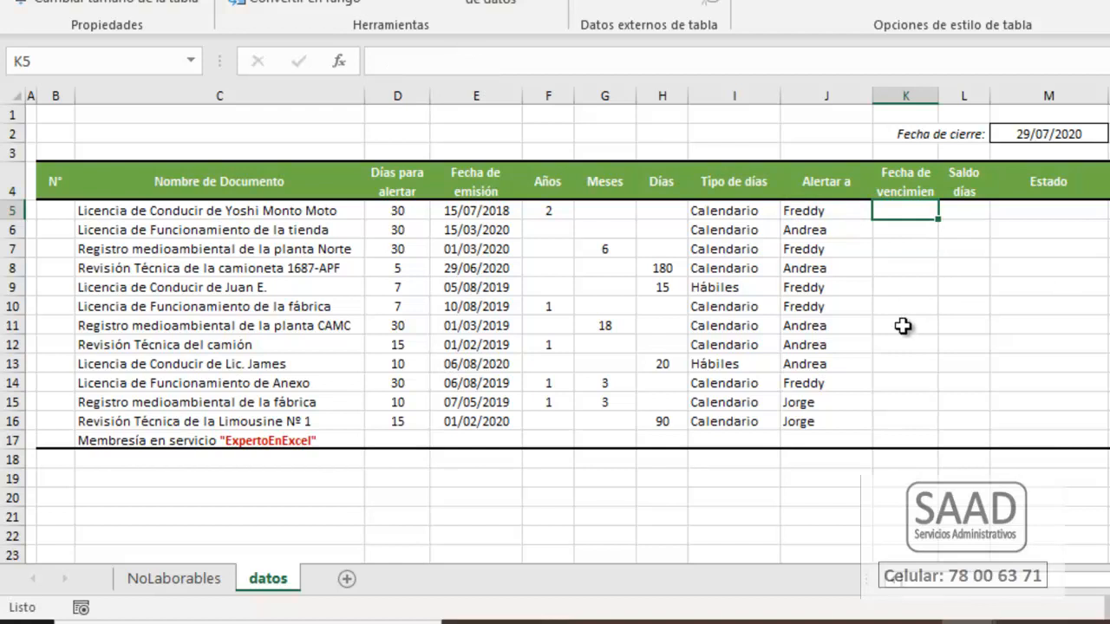
Step: Enter =FECHA(AÑO(E5);MES(E5);DIA(E5)) in K5 of the Fecha de vencimiento column and autofit the column's width
text(=fecha()
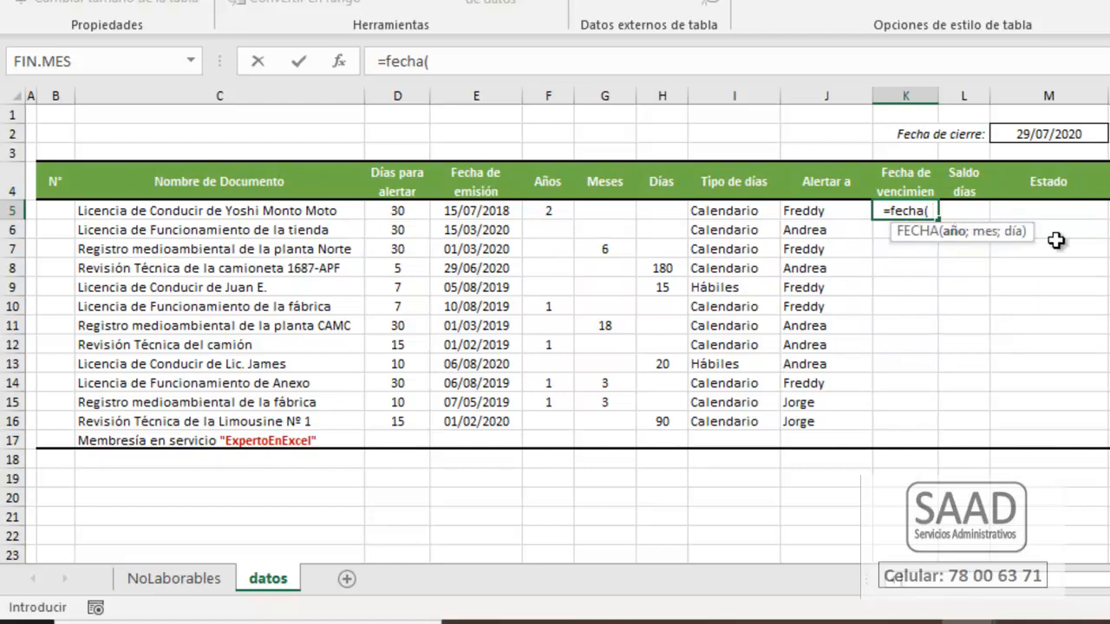
text(añ)
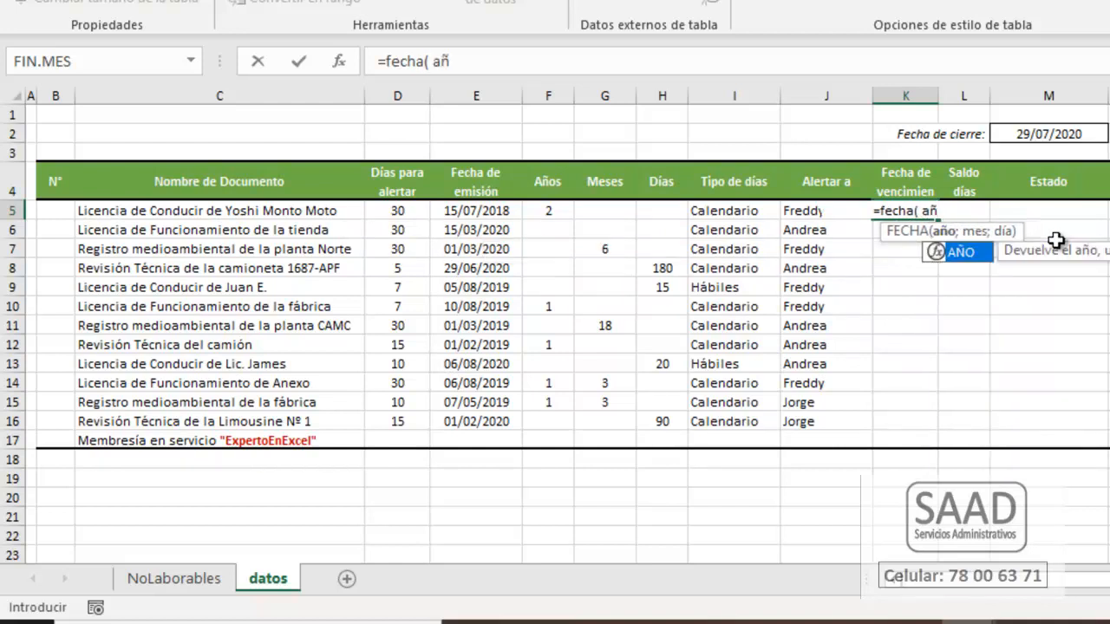
text(o()
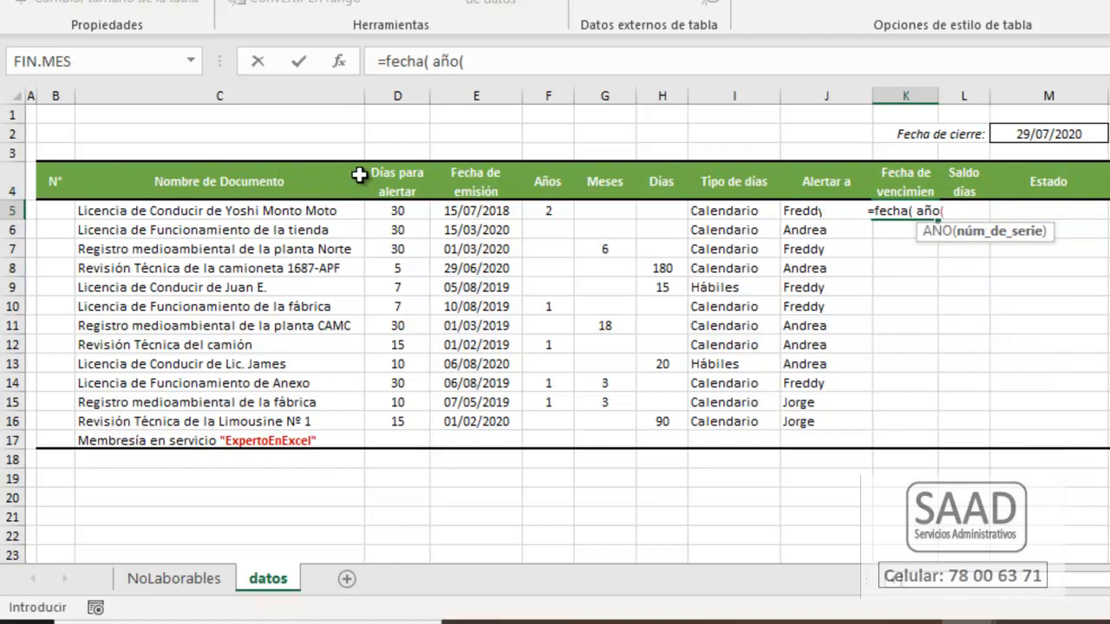
text(E5)
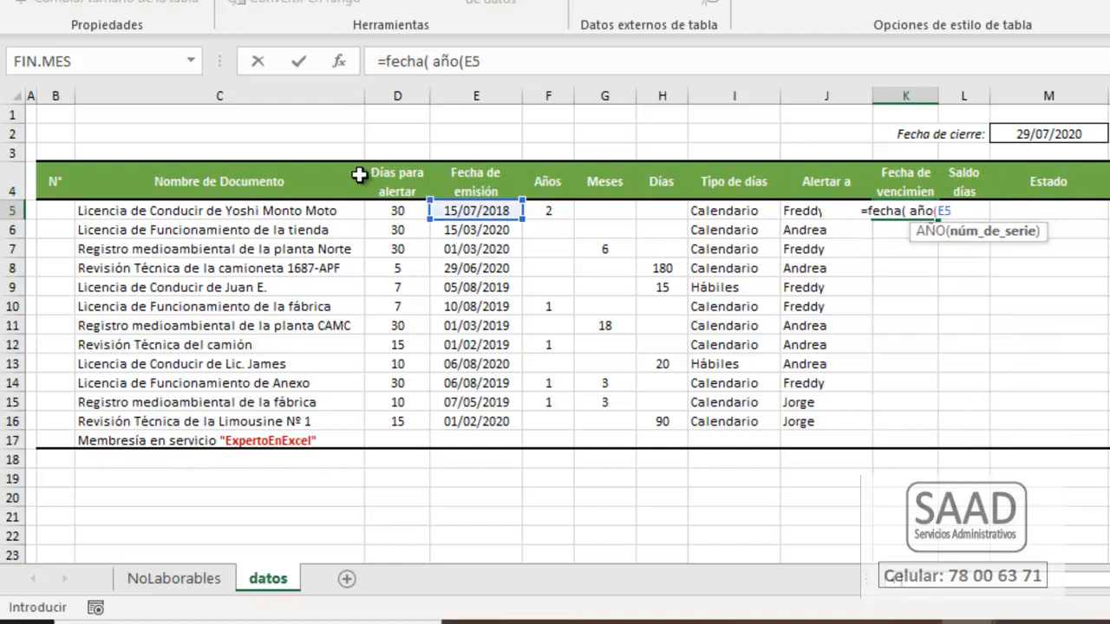
text() ;)
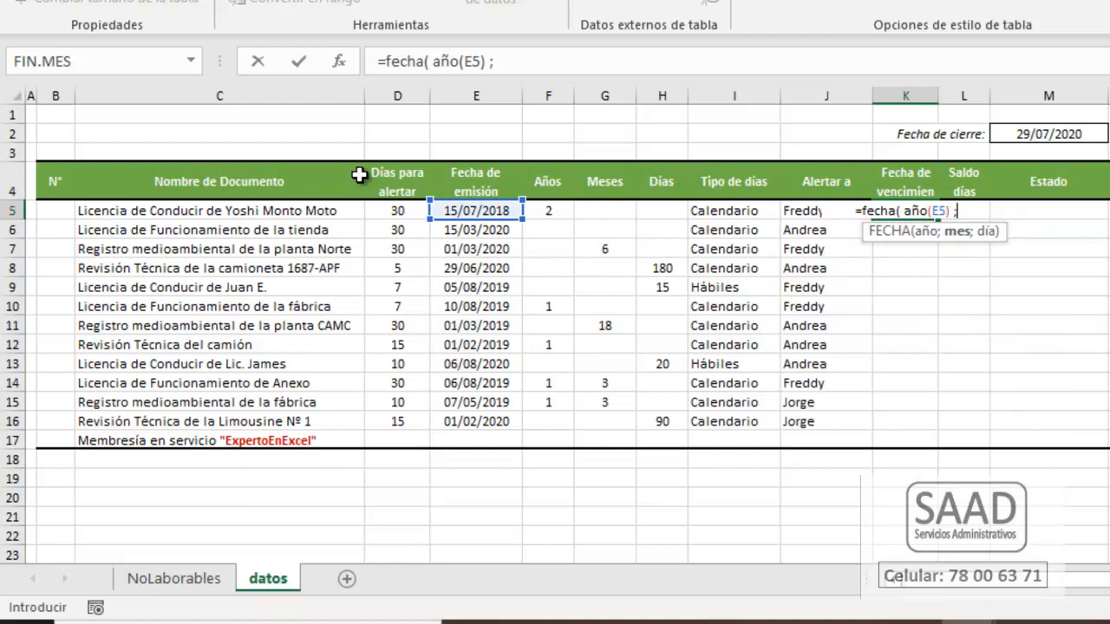
text( Me)
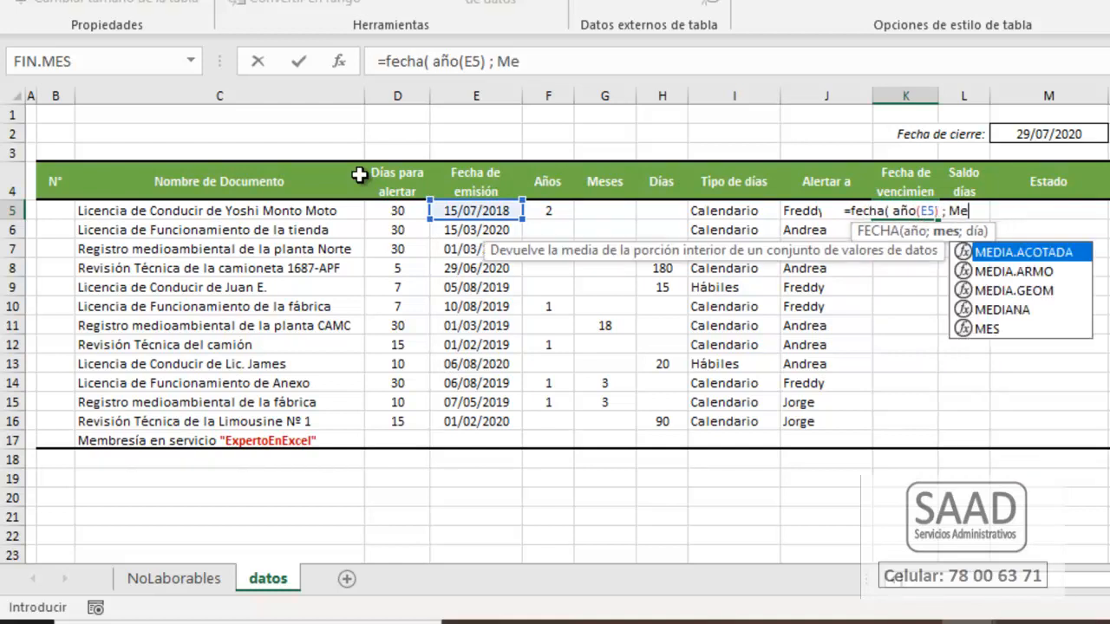
text(s(E5))
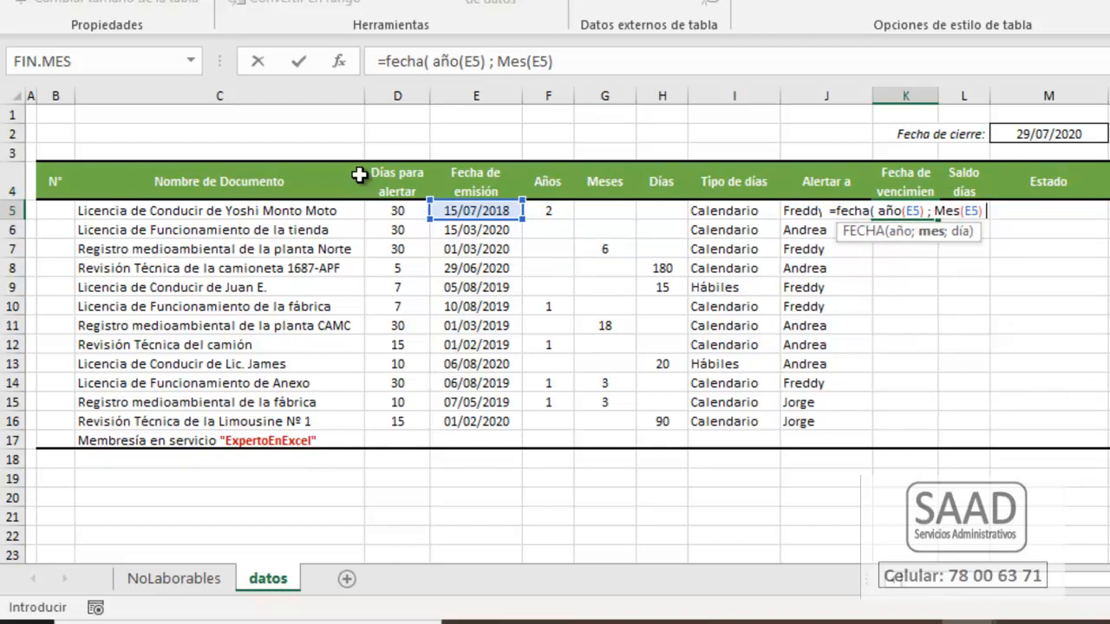
text( ; Dia()
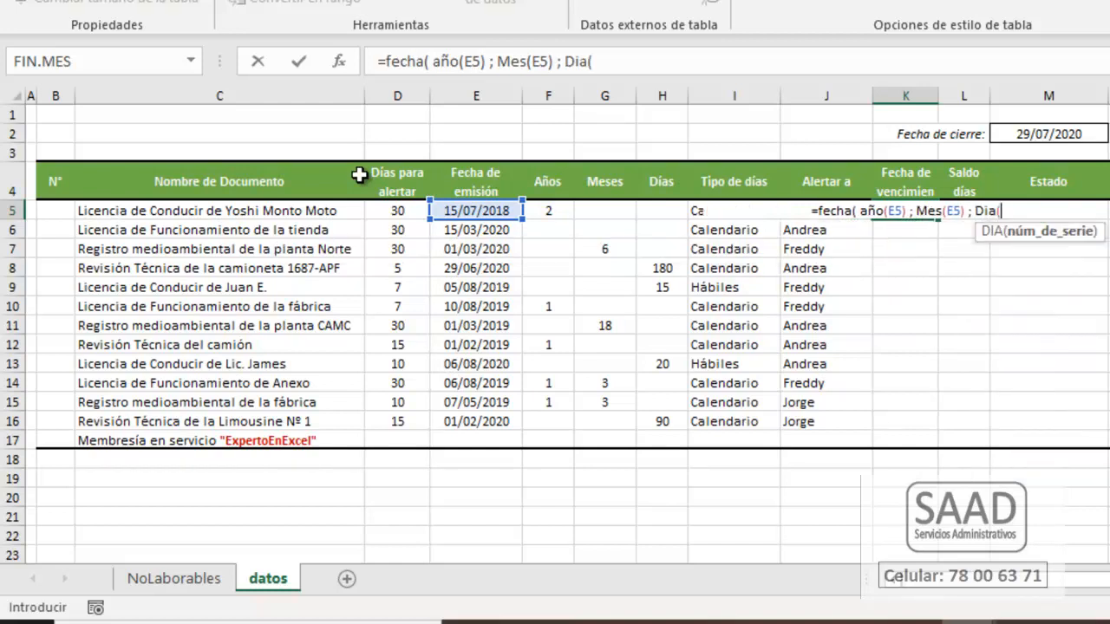
text(E5)
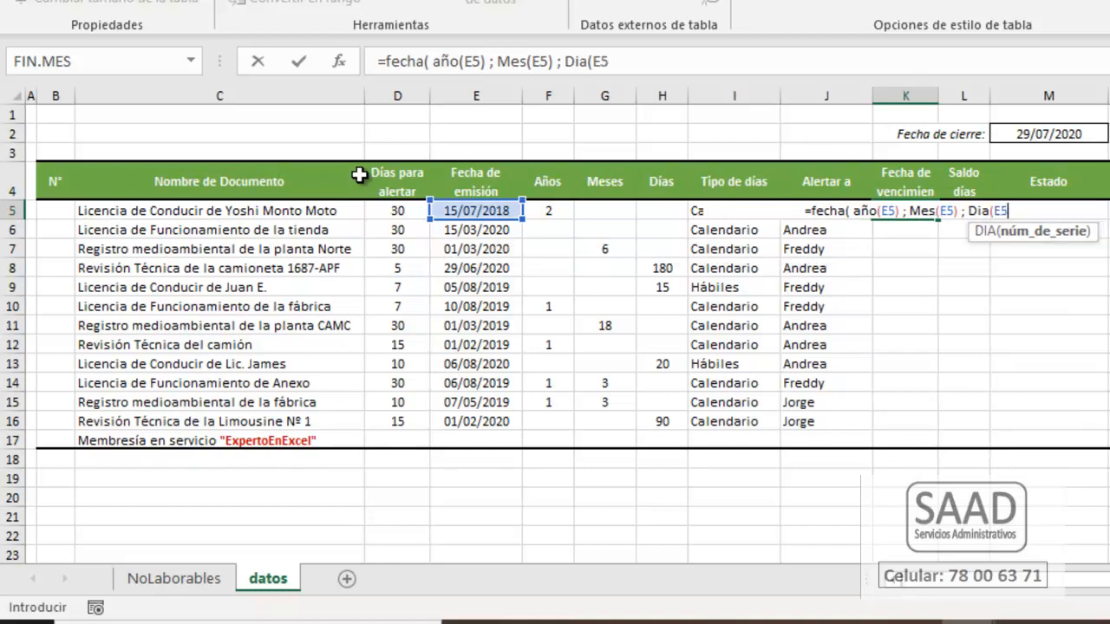
text() ))
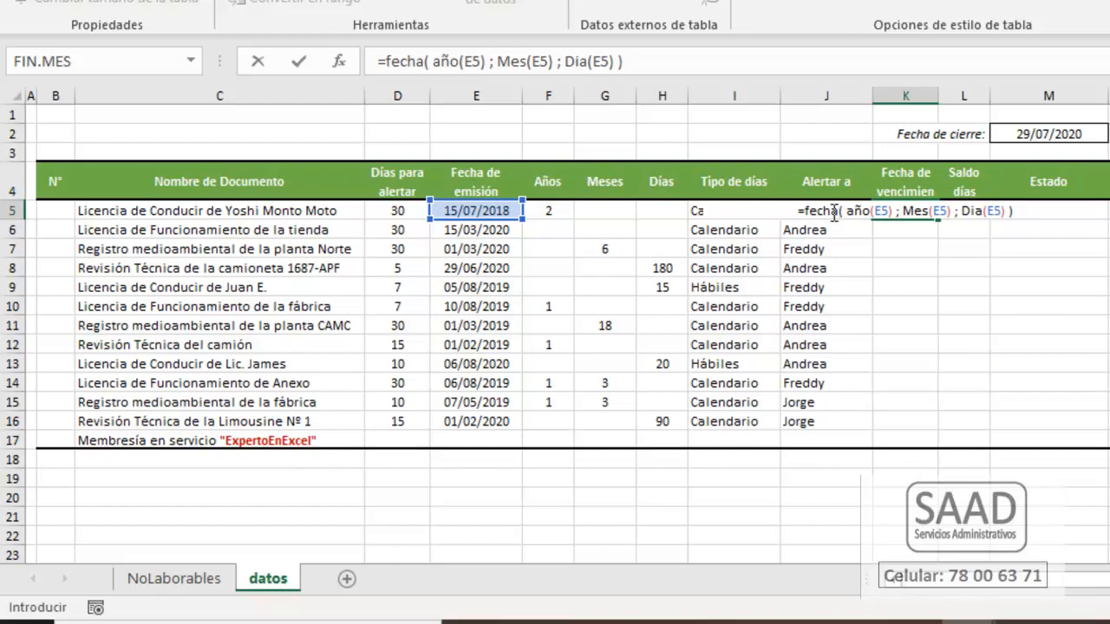
drag(847, 211, 942, 208)
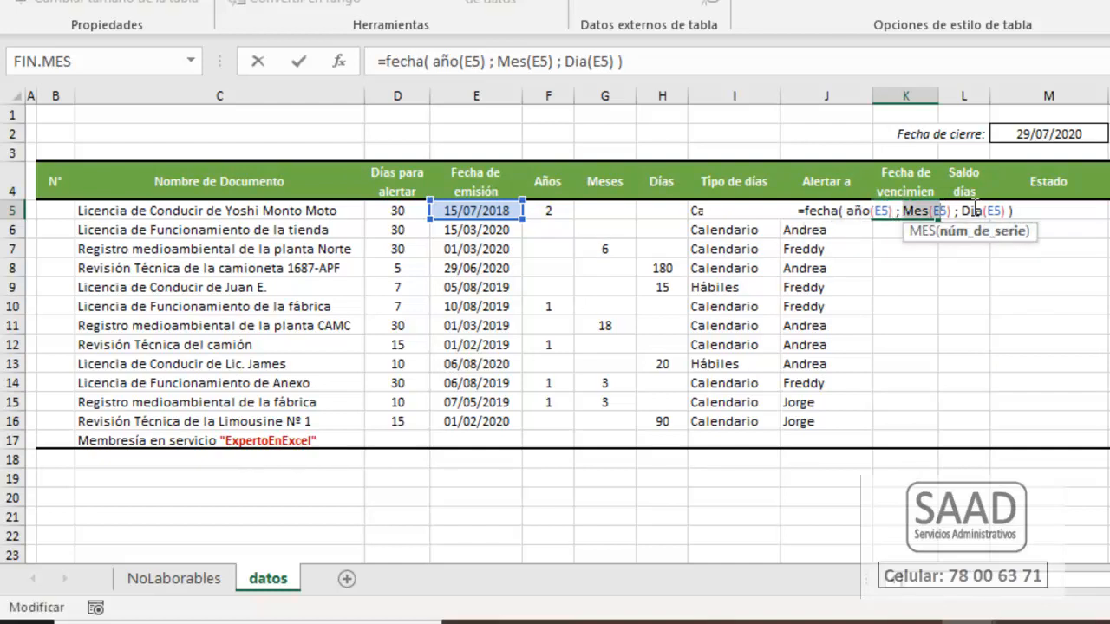
click(1037, 214)
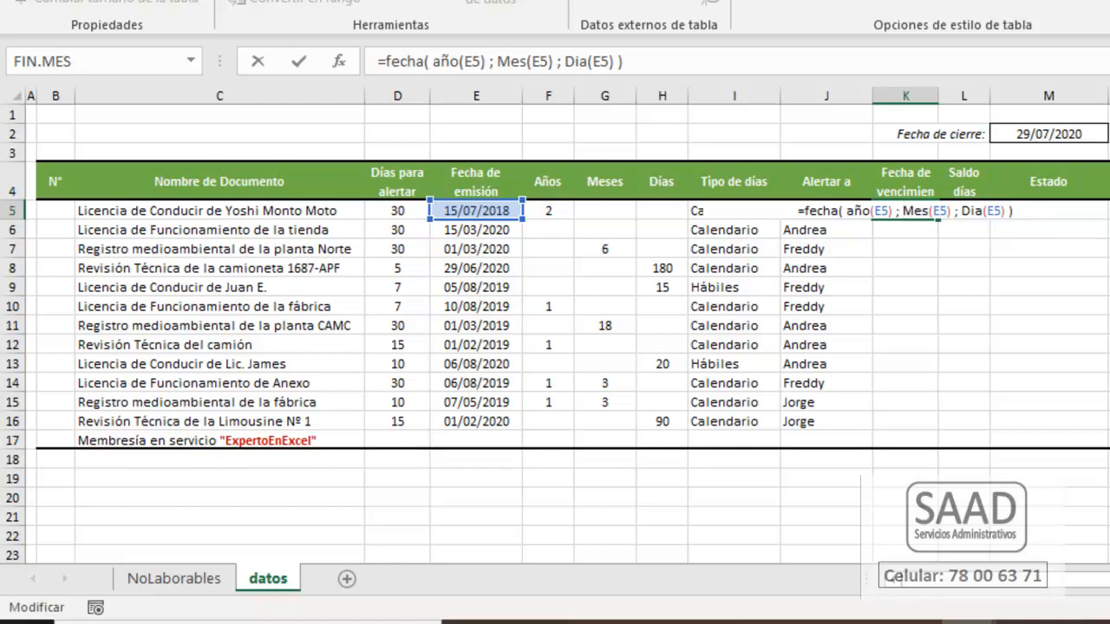
key(Return)
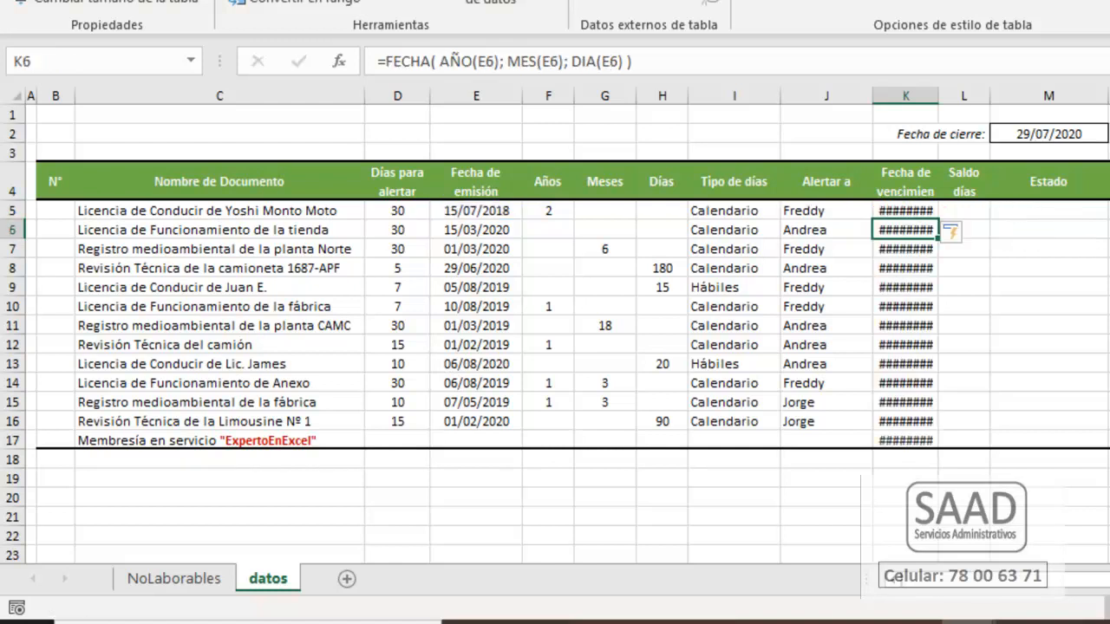
double_click(938, 100)
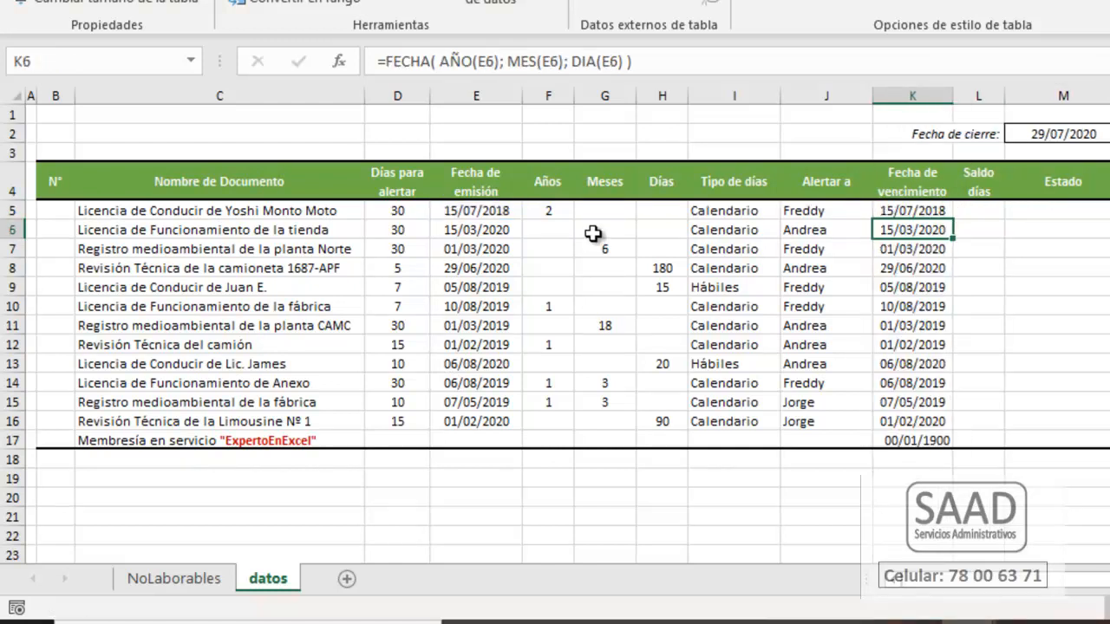
Step: Compare the issue date in E5 with the calculated expiry date in K5
click(445, 213)
click(937, 213)
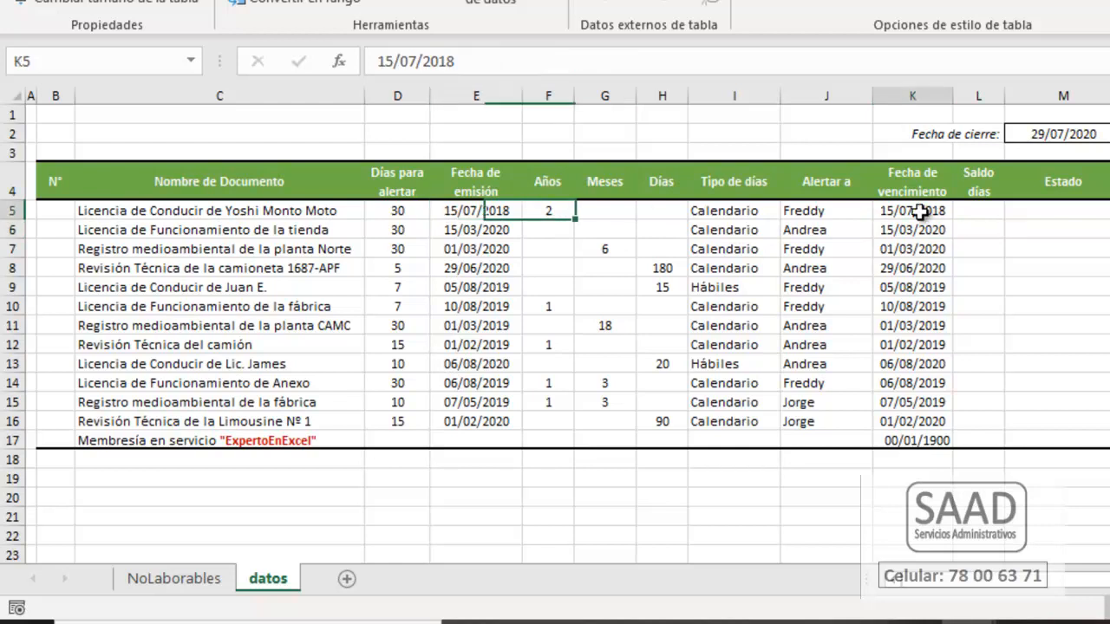
ctrl+click(505, 211)
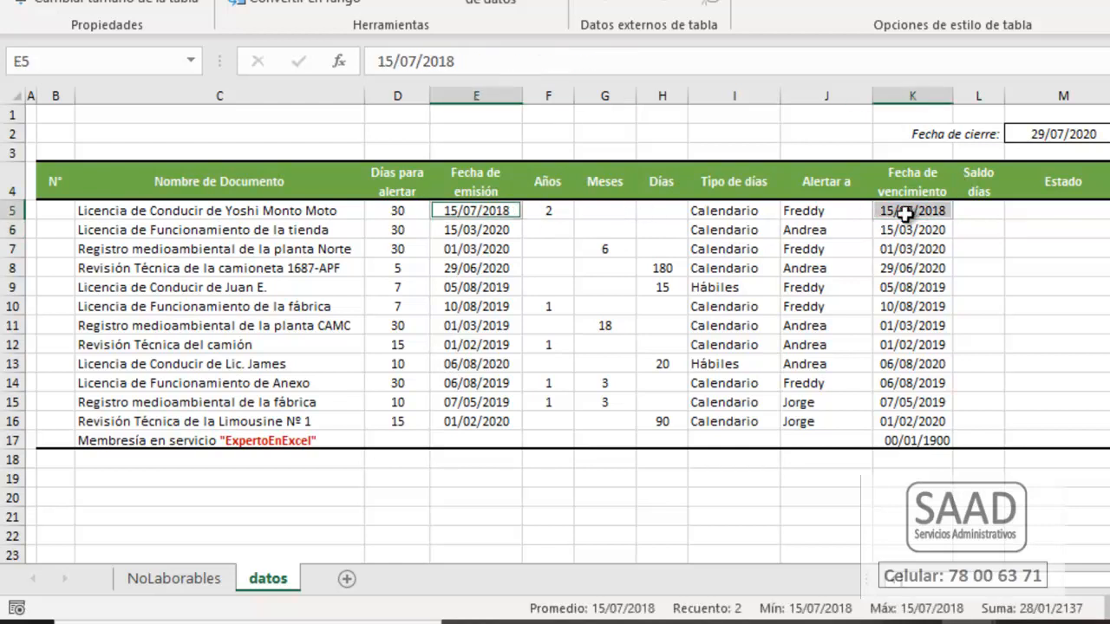
Step: Open the K5 formula for editing and add a space after each of its arguments, AÑO(E5), MES(E5) and DIA(E5)
click(905, 215)
double_click(905, 215)
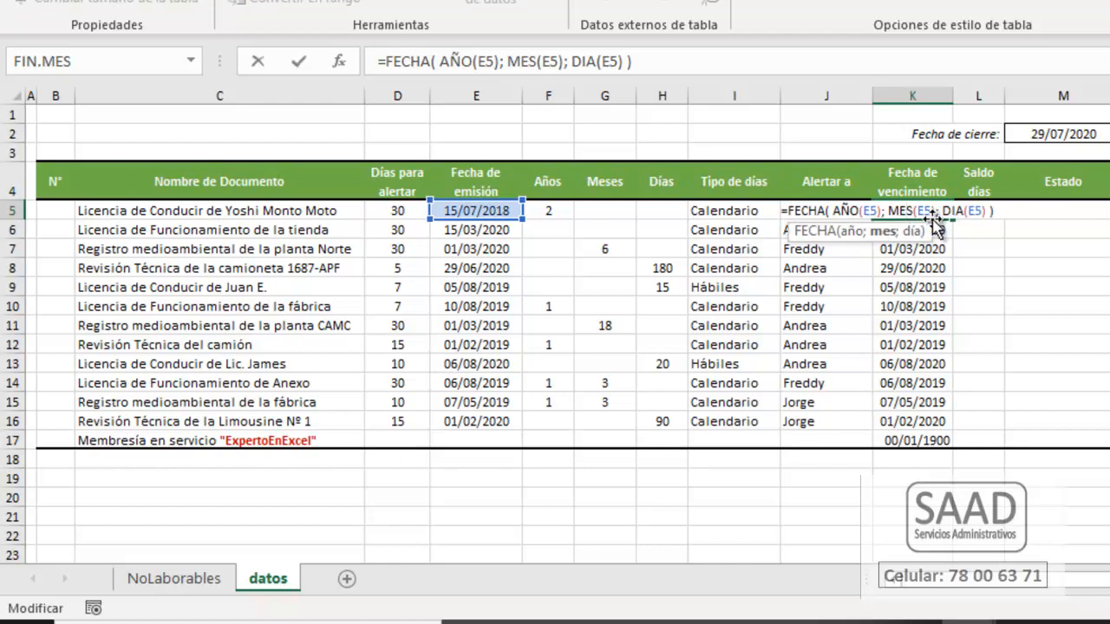
click(883, 210)
key(Left)
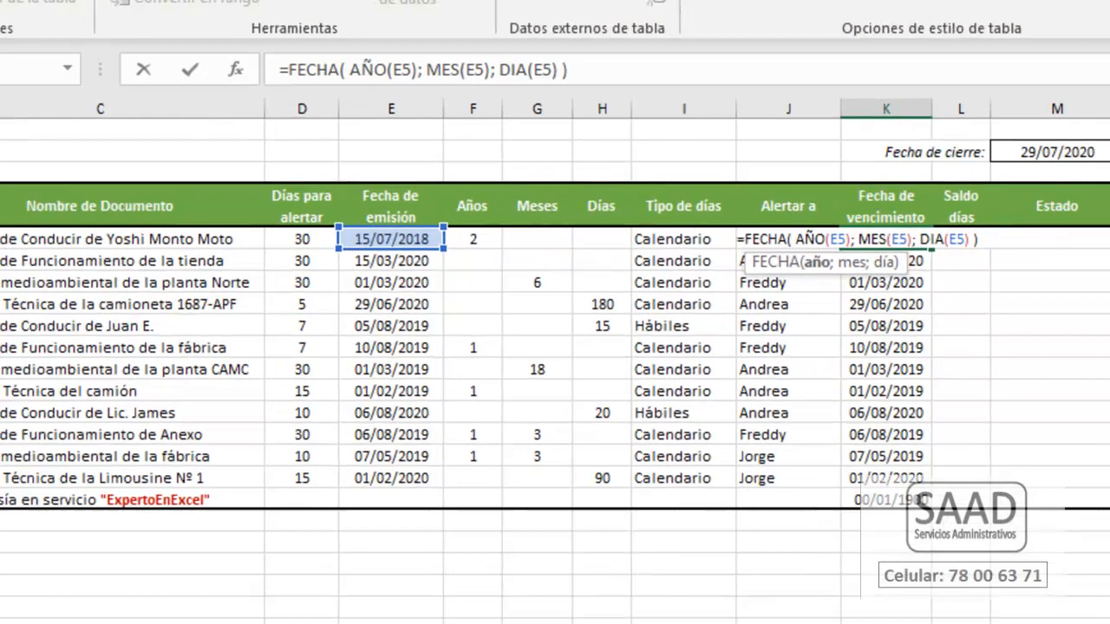
key(Right)
key(Right)
key(Right)
key(Right)
key(Right)
key(Right)
key(Right)
key(Right)
key(Right)
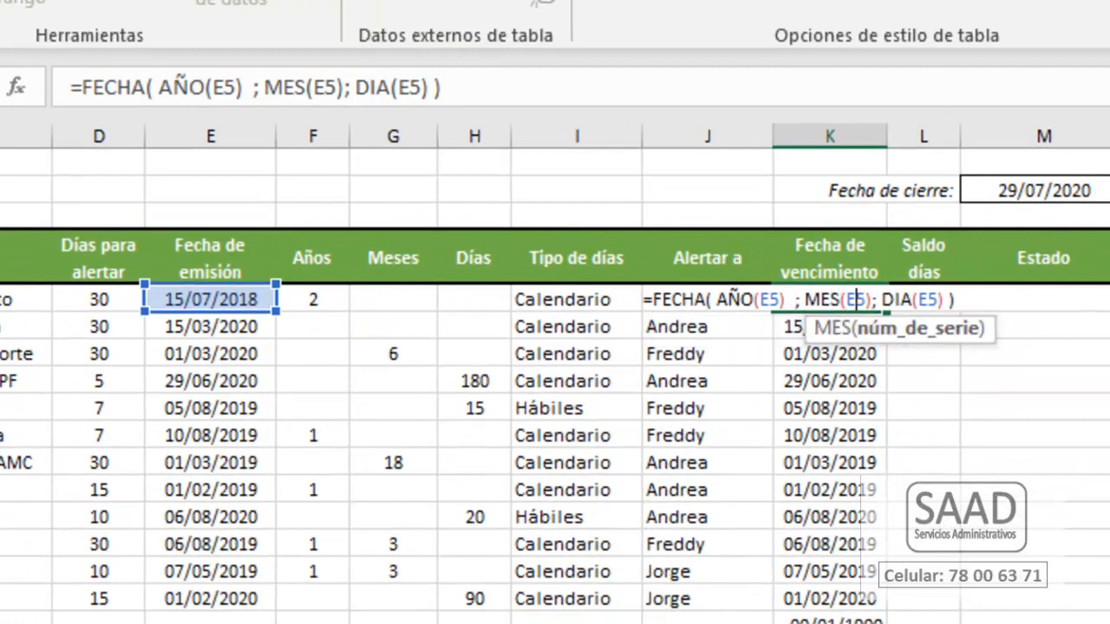
key(Right)
key(Right)
key(Right)
key(Right)
key(Right)
key(Right)
key(Right)
key(Right)
key(Right)
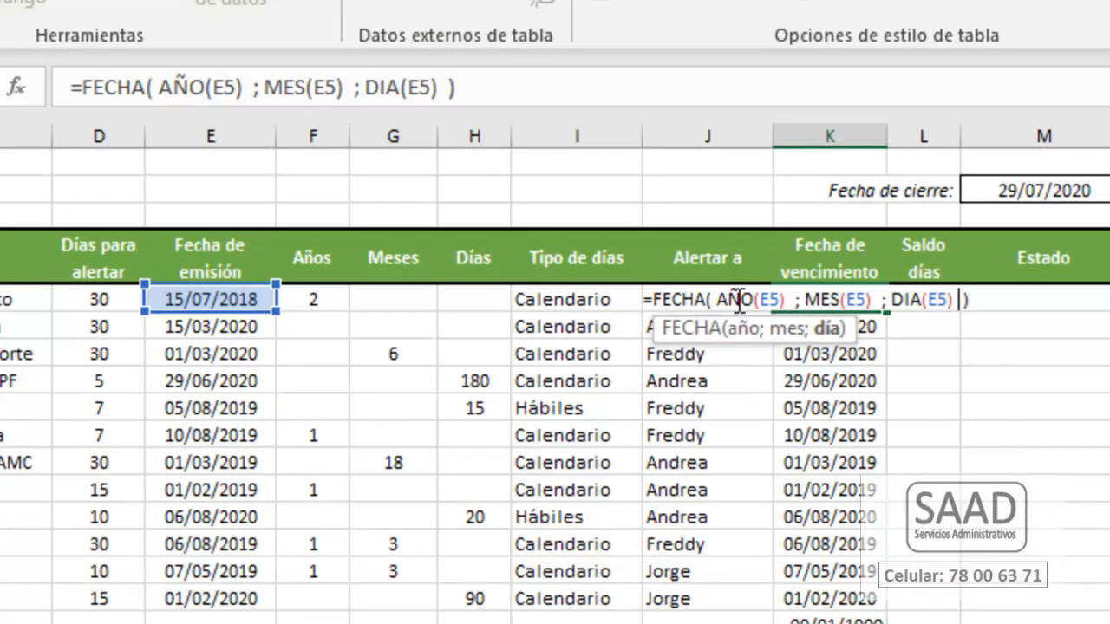
Step: Extend the K5 formula's year argument to AÑO(E5)+F5 and its month argument to MES(E5)+G5
click(786, 300)
text(+)
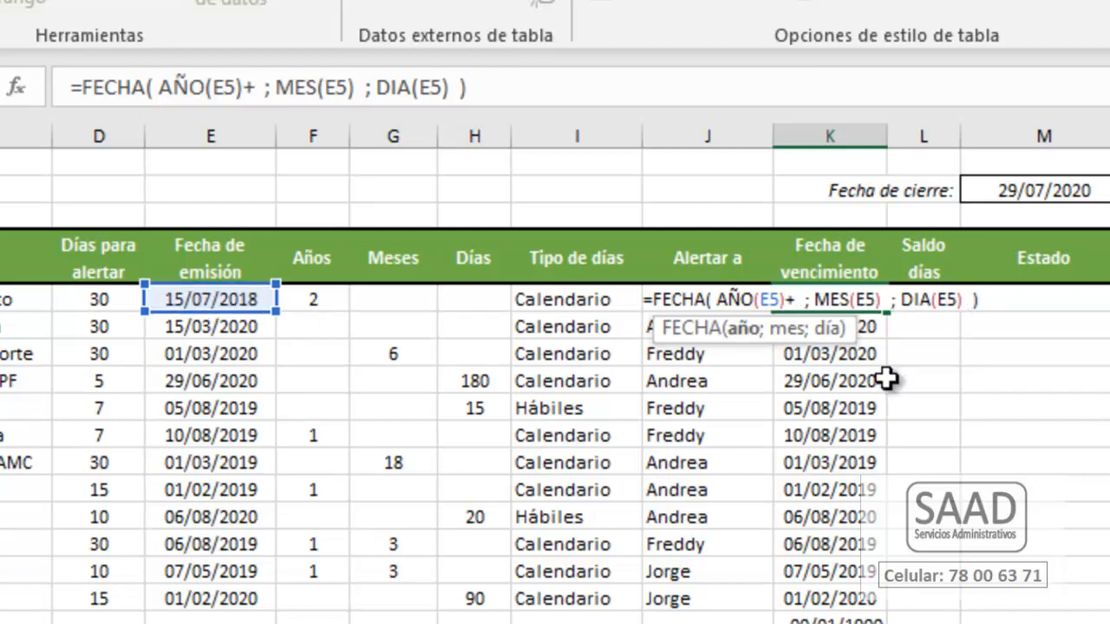
text(F5)
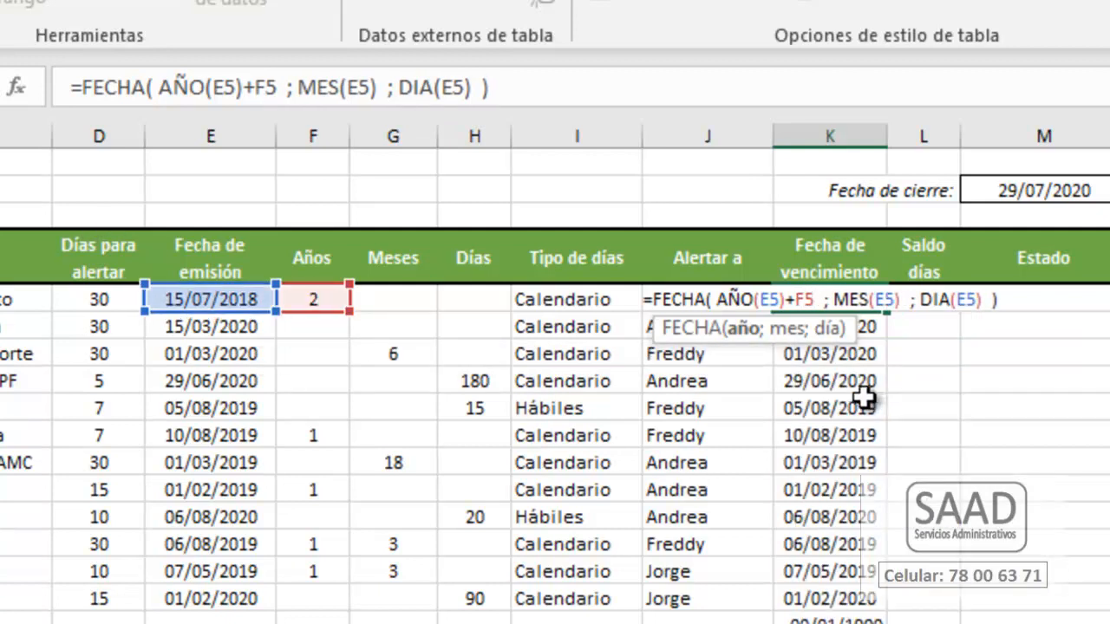
click(903, 303)
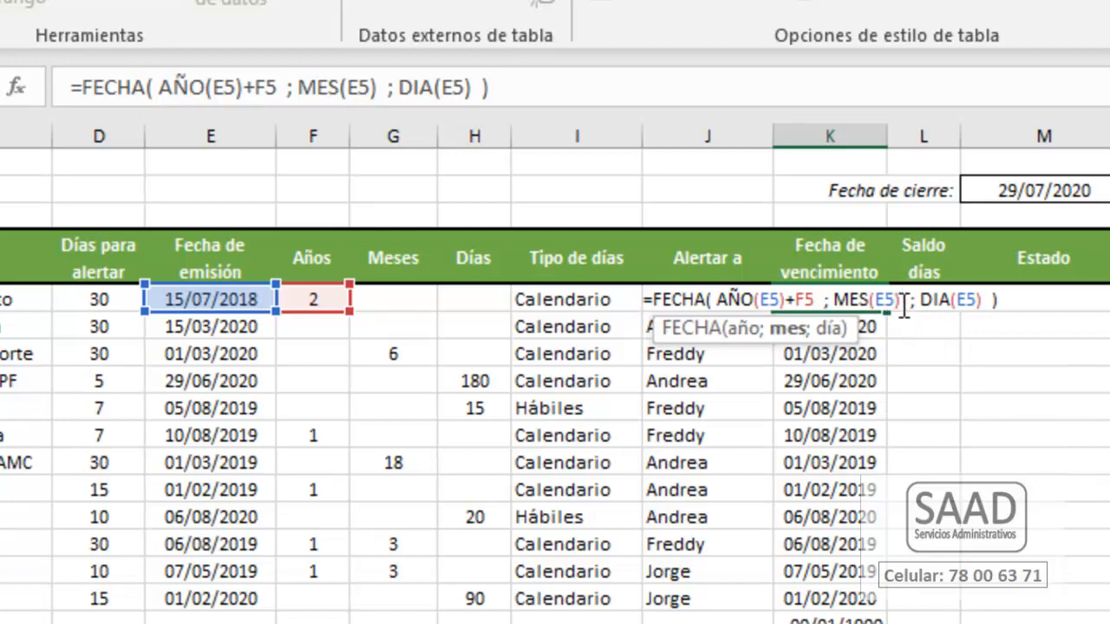
text(+)
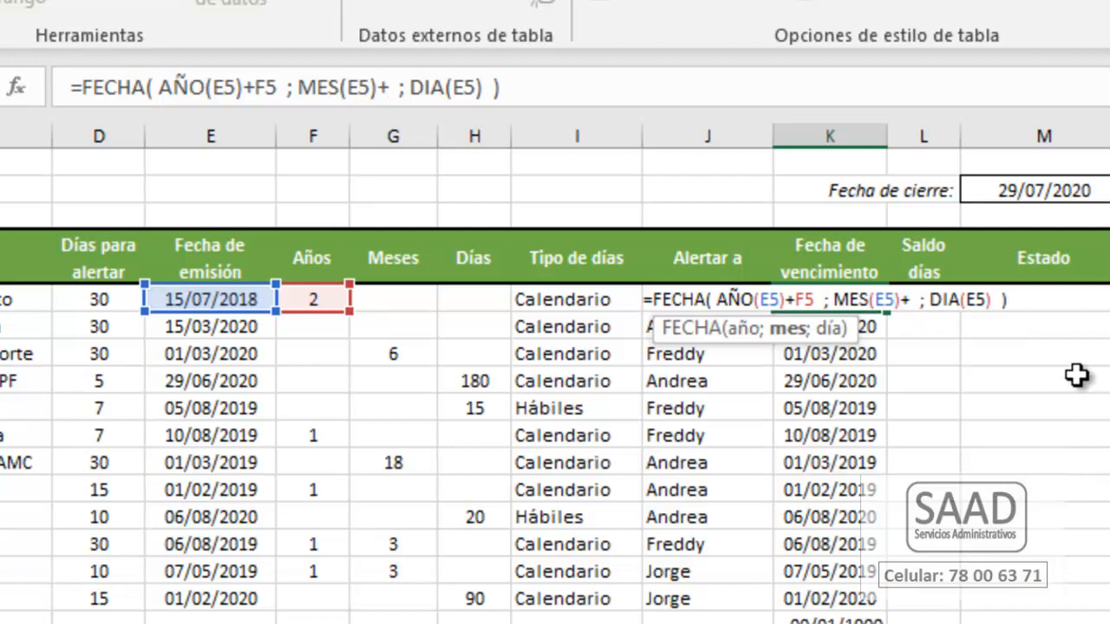
text(G5)
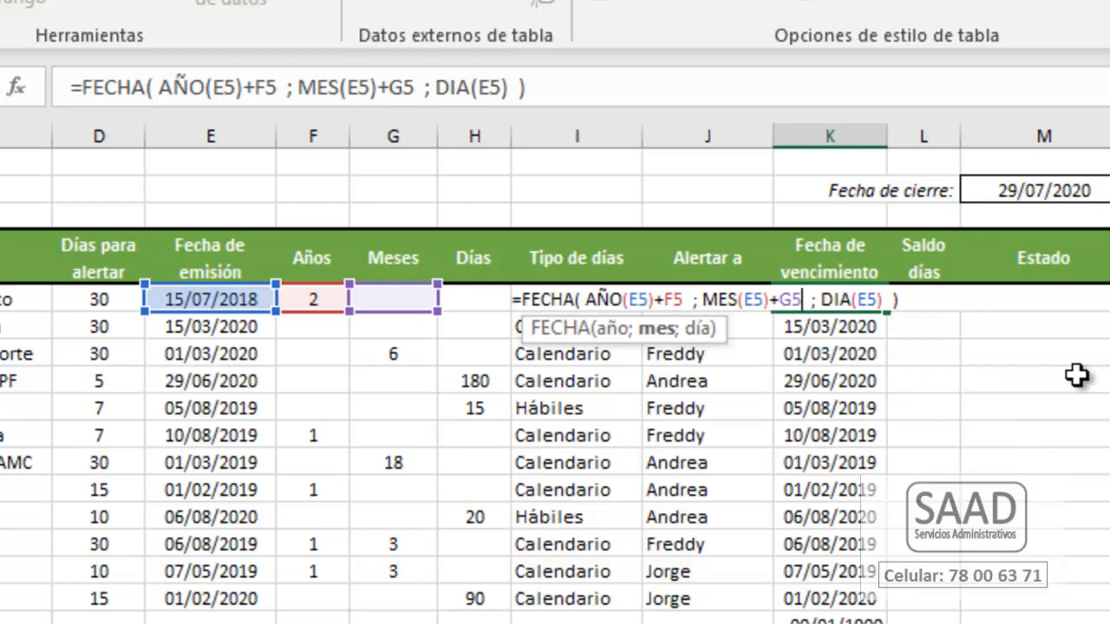
Step: Extend the K5 formula's day argument to DIA(E5)+H5 and enter the formula in the Fecha de vencimiento column
click(892, 300)
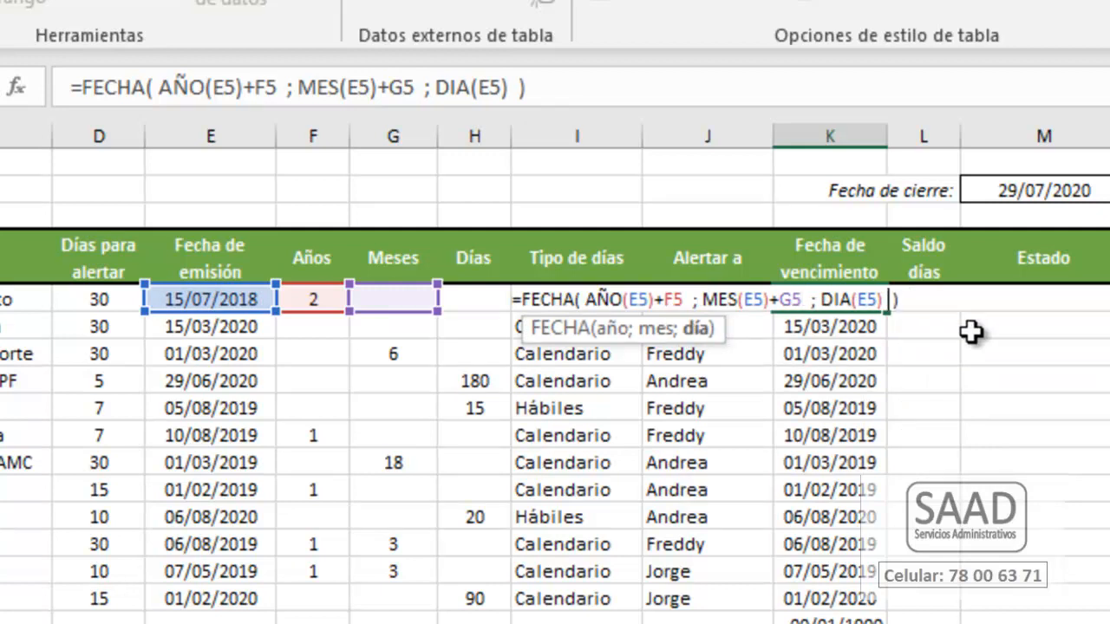
text(+)
key(BackSpace)
key(BackSpace)
text(+H5)
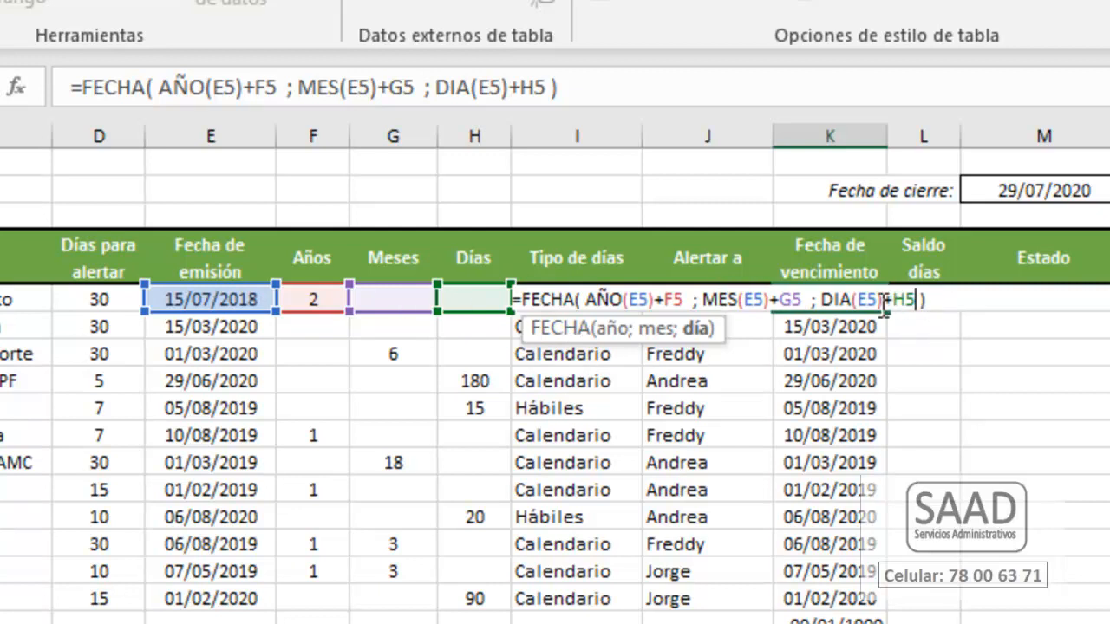
drag(879, 301, 812, 300)
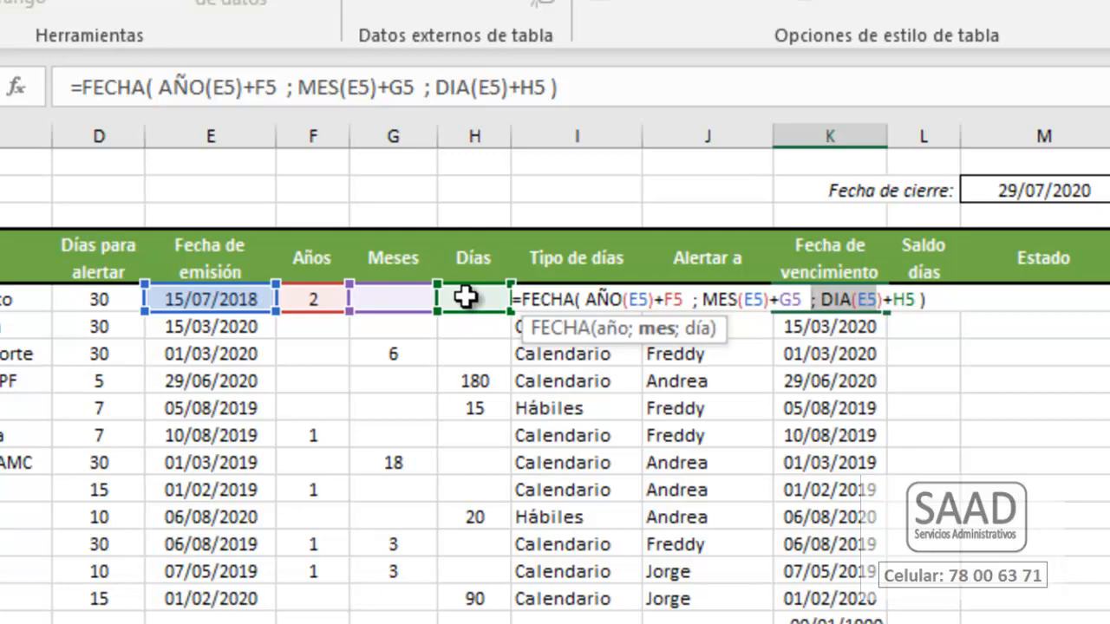
key(Return)
key(Up)
key(Left)
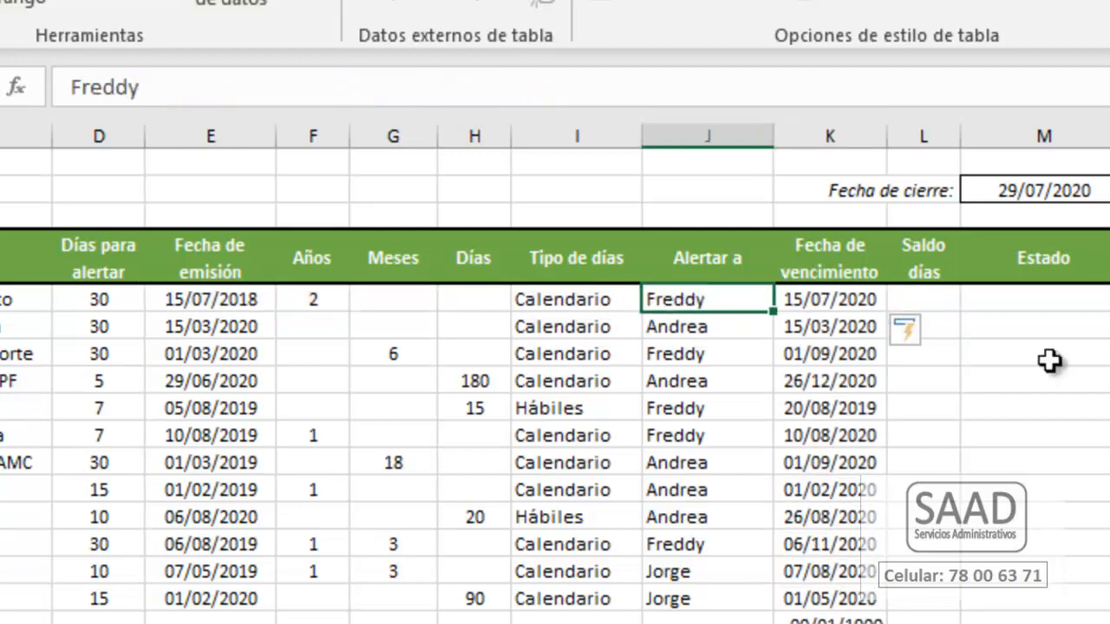
Step: Check the expiry date in K5 against the issue date in E5 and the years, months and days in F5, G5 and H5
click(252, 300)
click(819, 303)
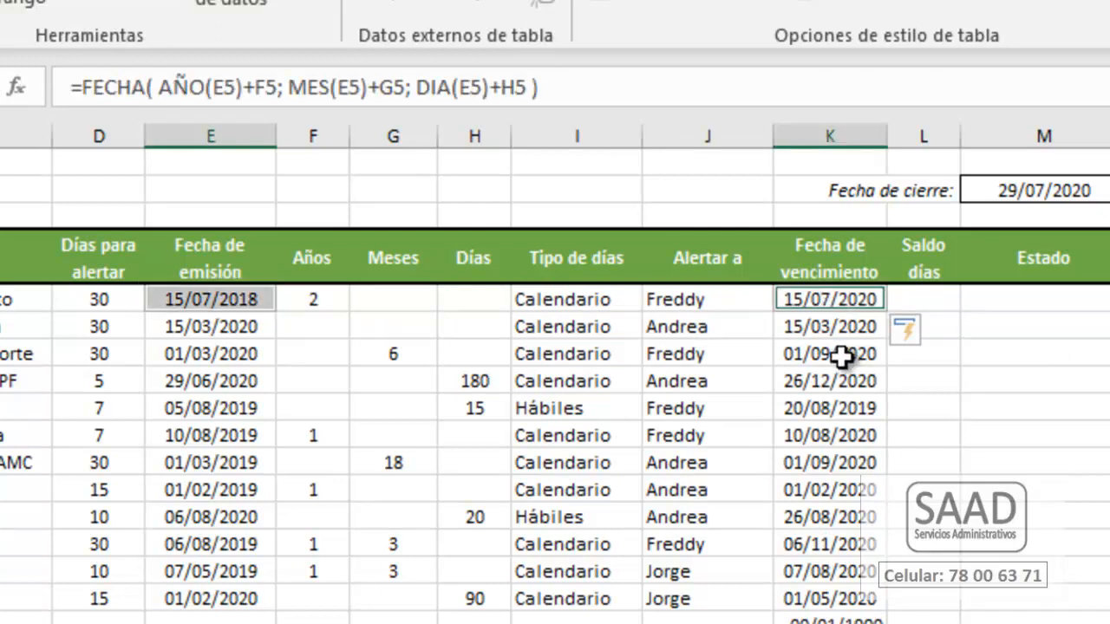
click(306, 301)
text(2)
click(392, 302)
click(464, 301)
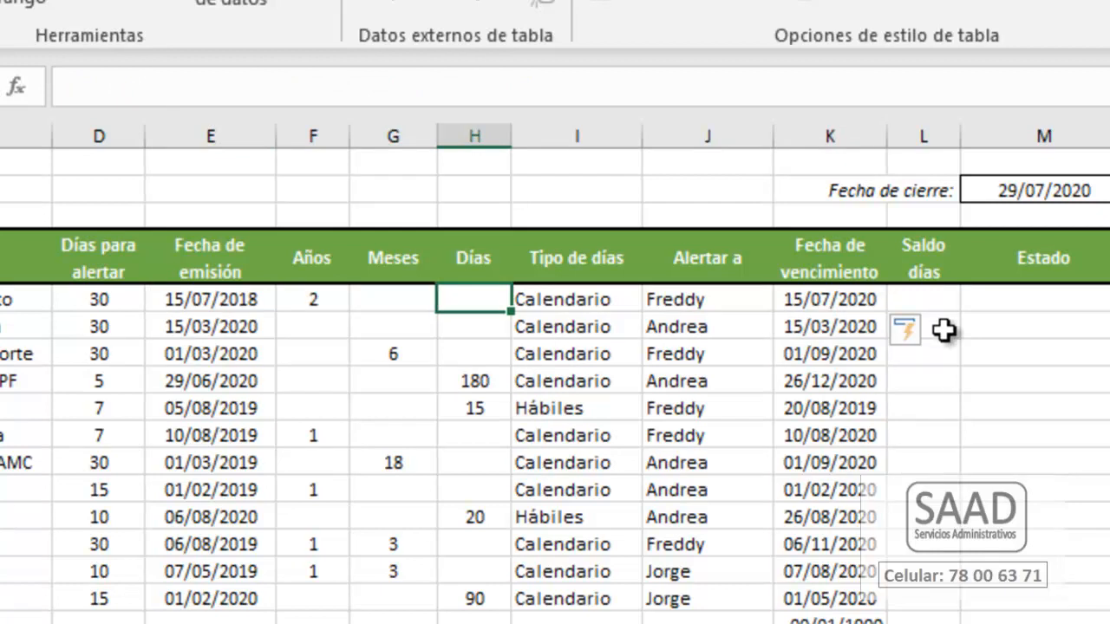
click(845, 301)
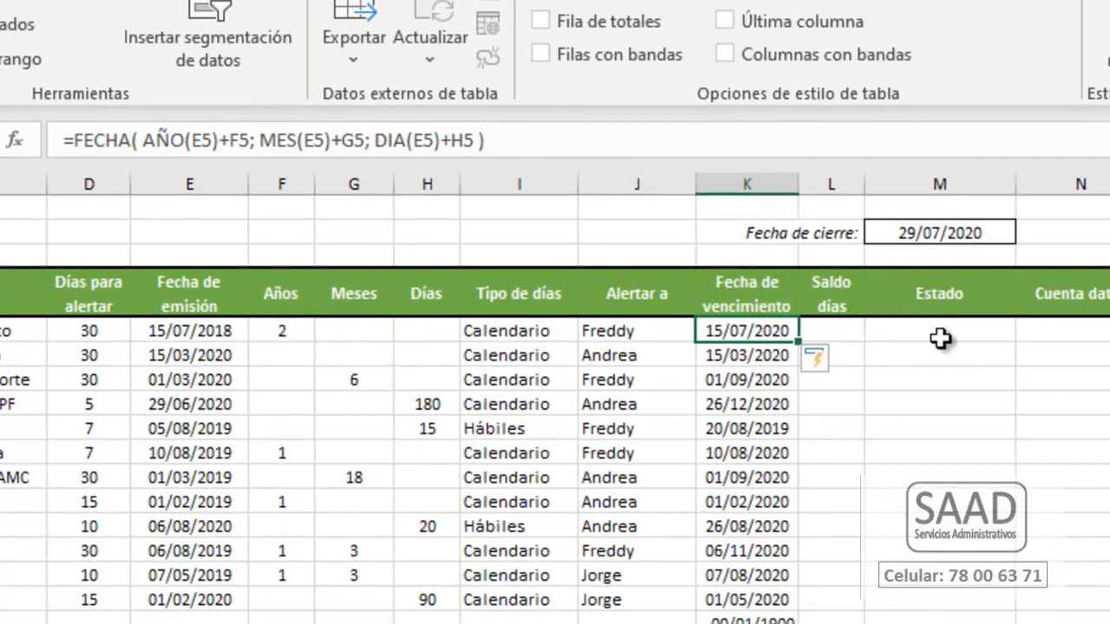
Step: Begin a DIA.LAB.INTL formula in M5 of the Estado column with E5 as start date and H5 as number of days
click(1040, 305)
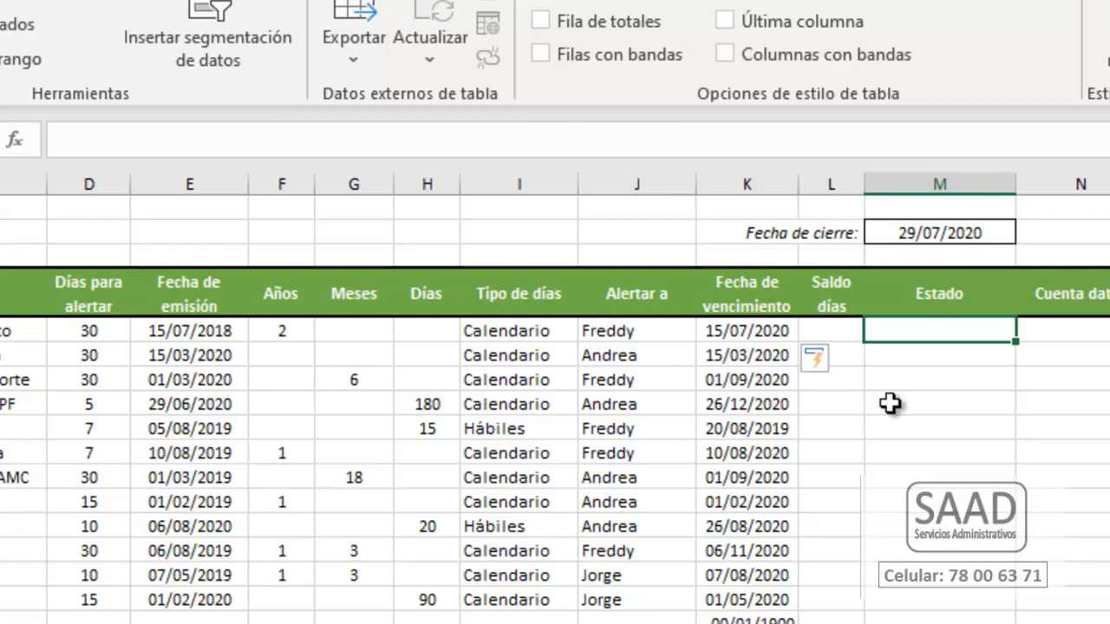
text(=dia)
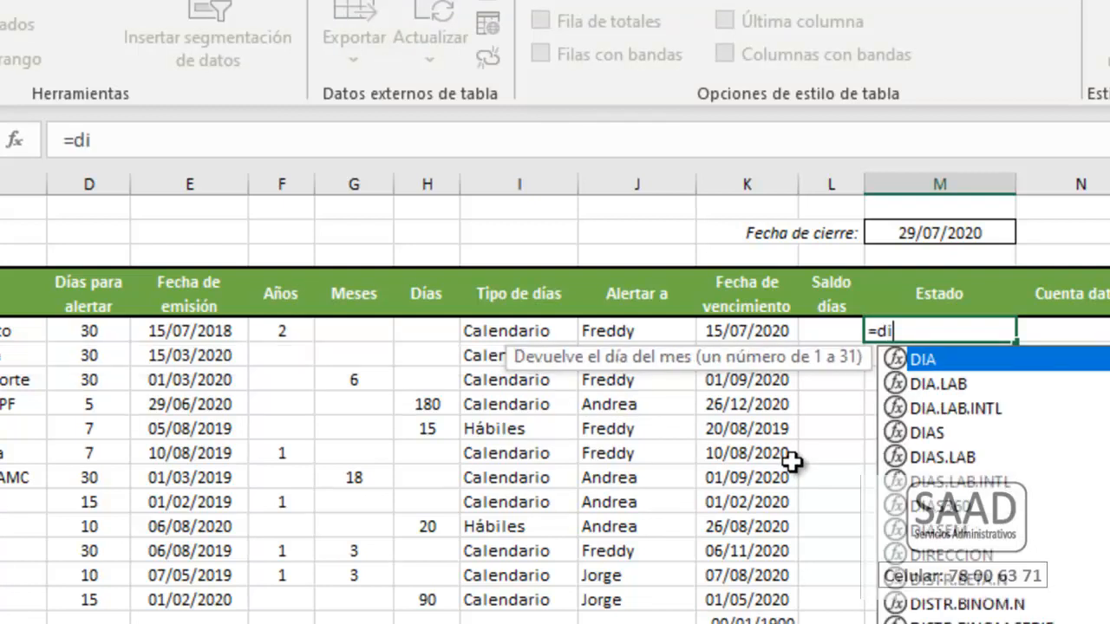
key(Down)
key(Down)
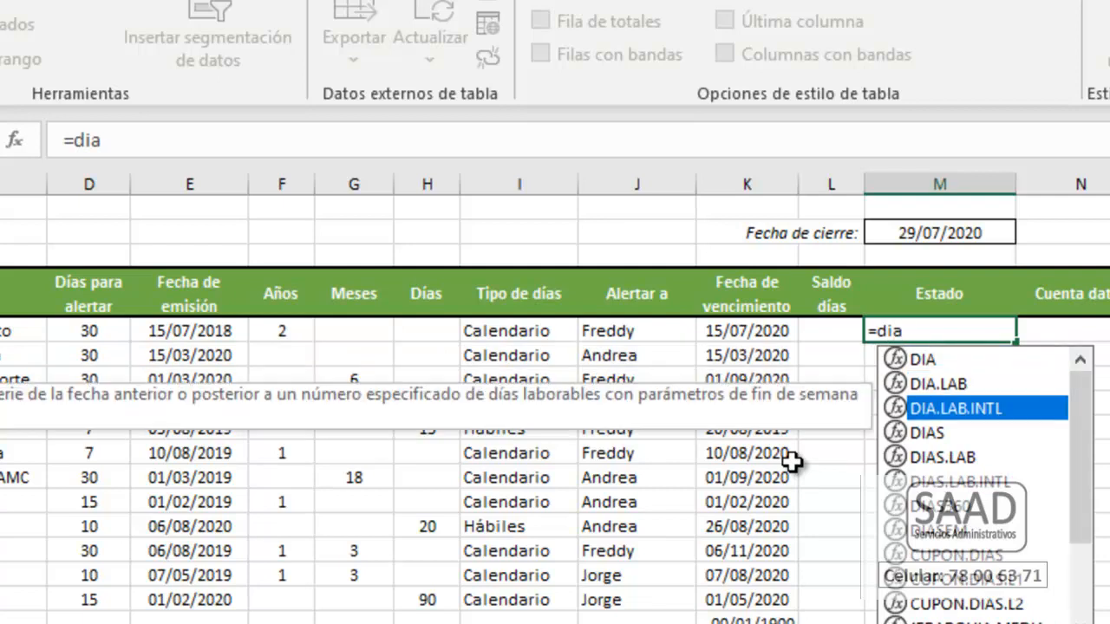
key(Tab)
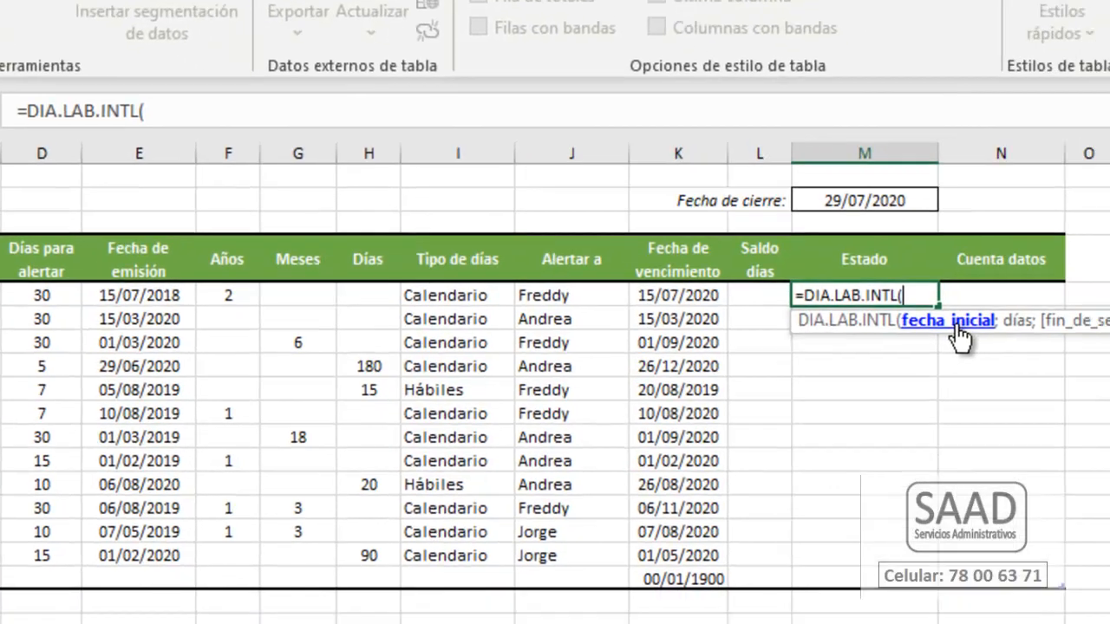
text(E5)
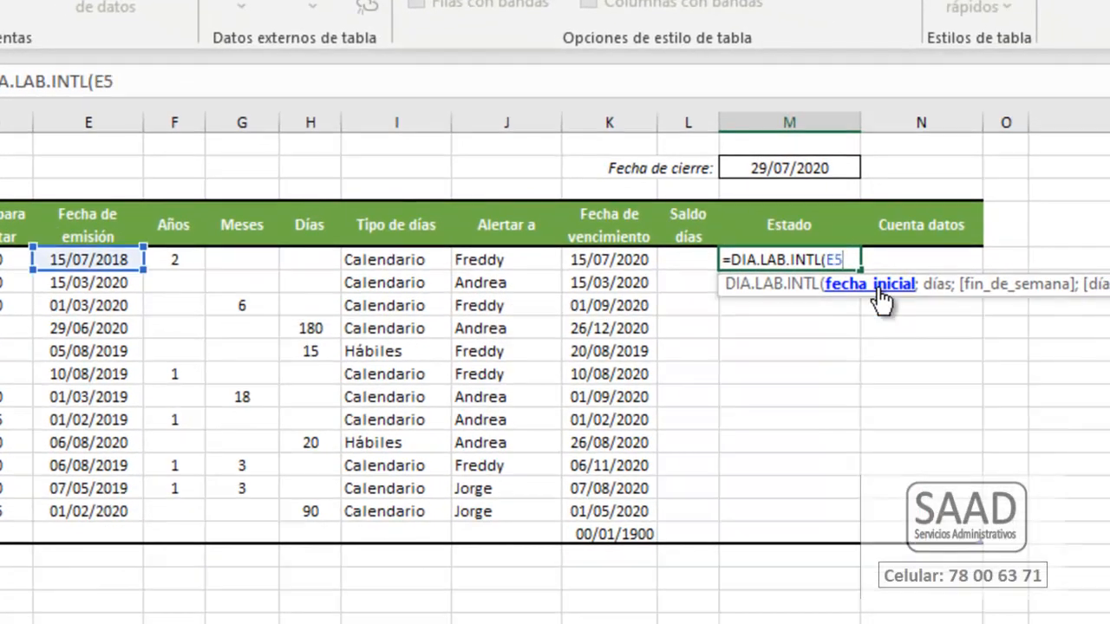
text( ;)
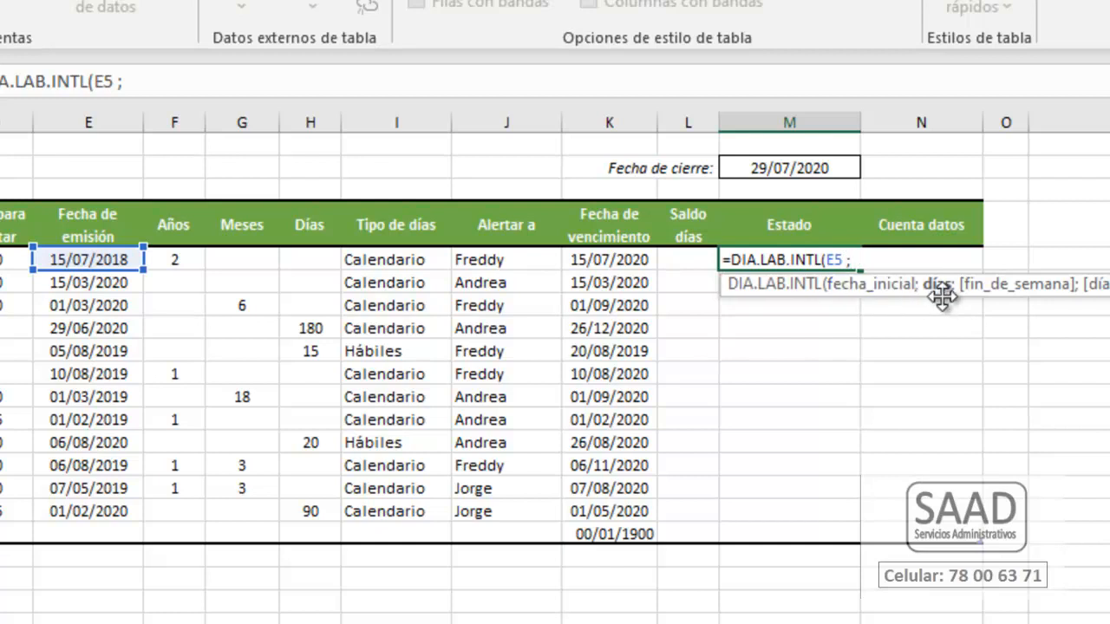
text( H5)
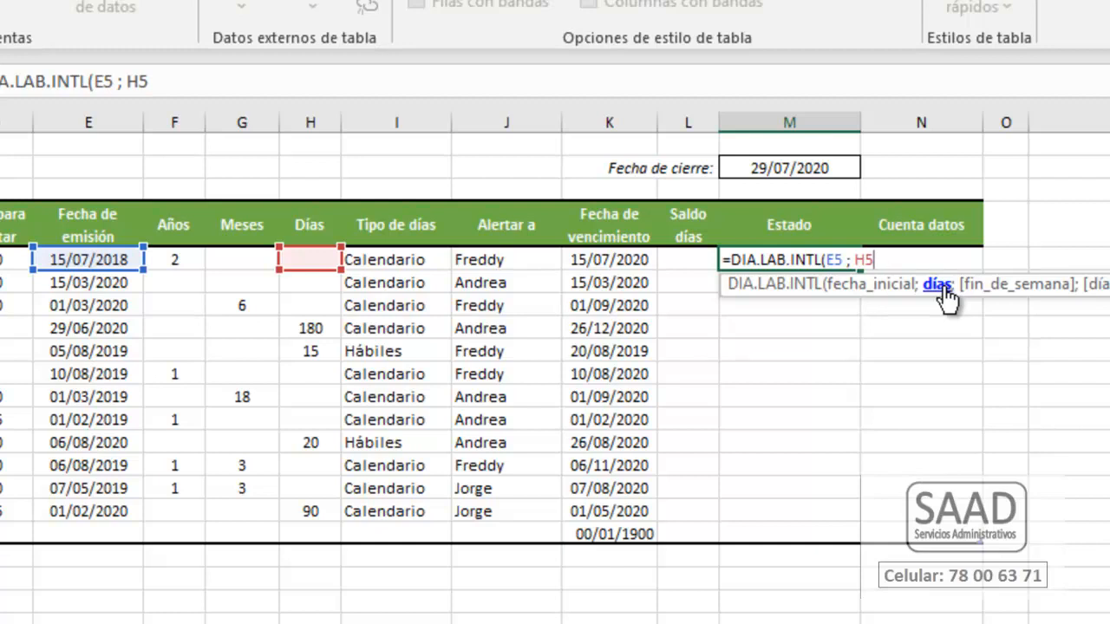
Step: Set the weekend argument of the DIA.LAB.INTL formula in M5 to 11 - Solo domingo
text(;)
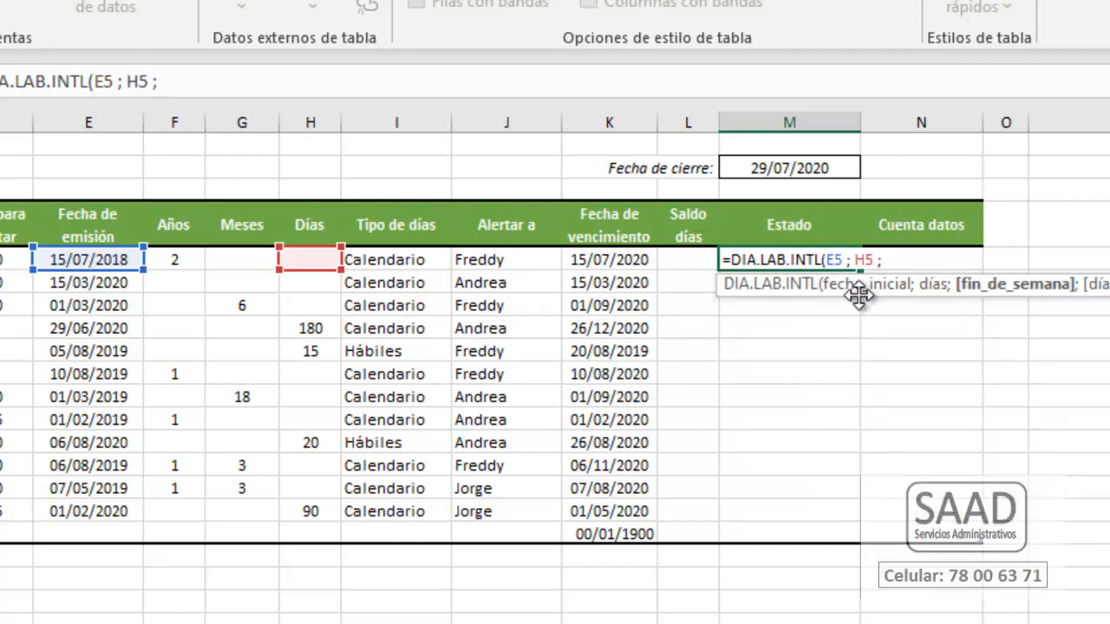
key(BackSpace)
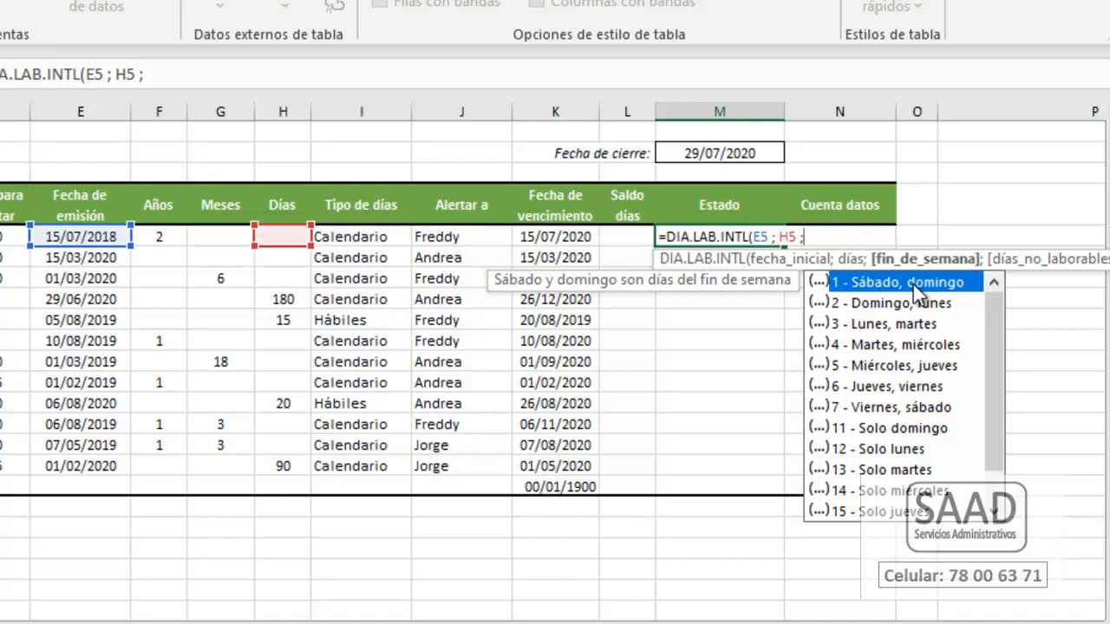
key(Down)
key(Down)
key(Down)
key(Down)
key(Down)
key(Down)
key(Down)
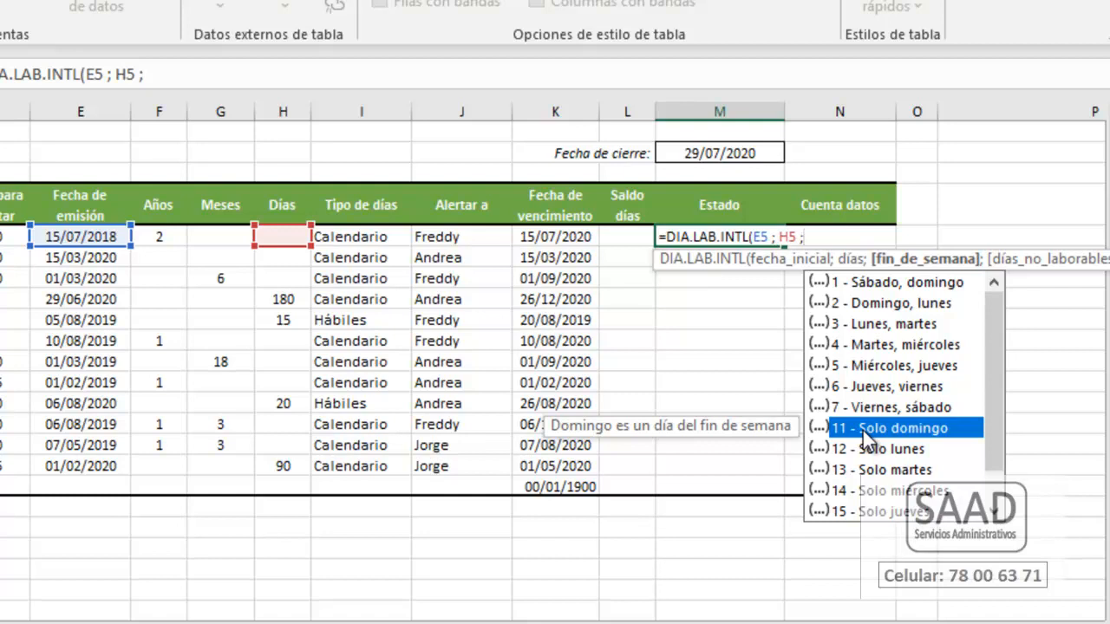
key(Down)
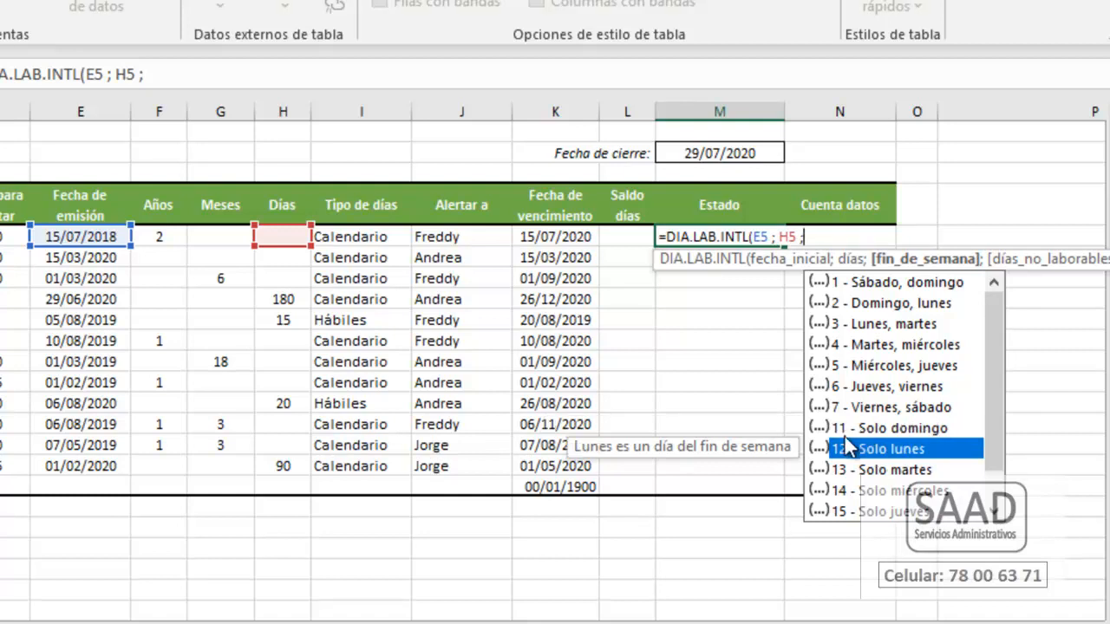
click(869, 429)
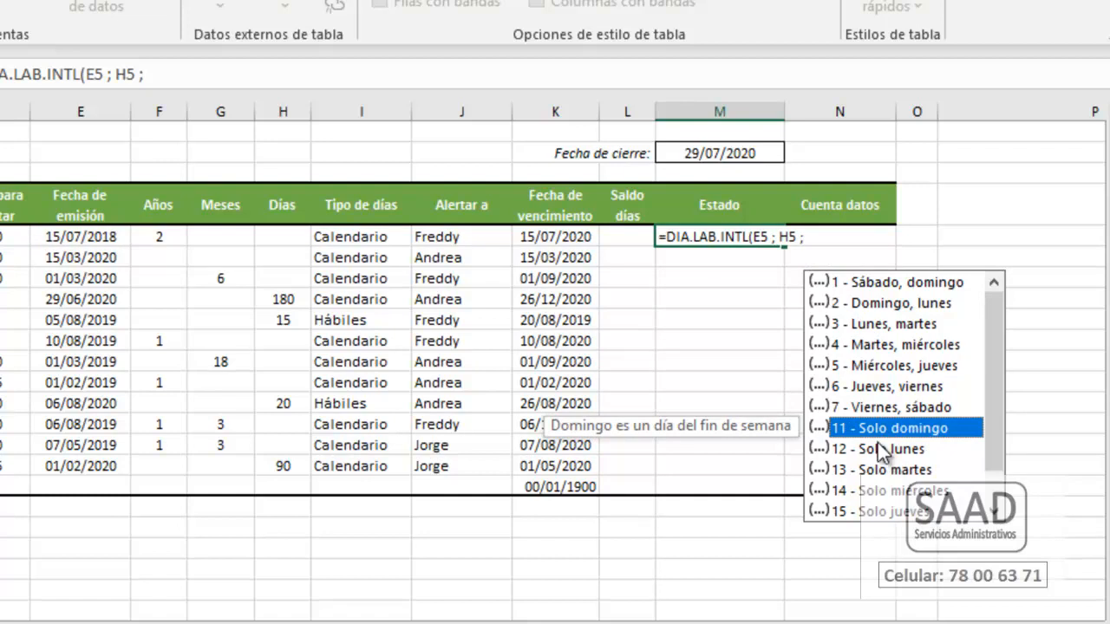
double_click(876, 434)
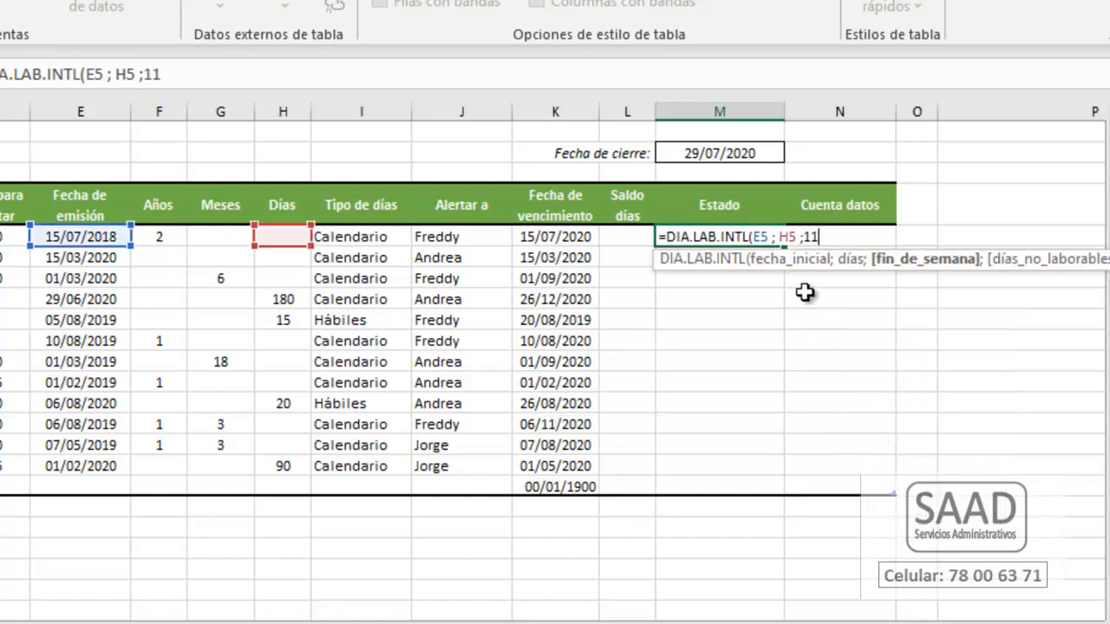
Step: Add ListaNoLaborables as the non-working days argument of the DIA.LAB.INTL formula in M5 and close its parenthesis
double_click(760, 237)
click(785, 236)
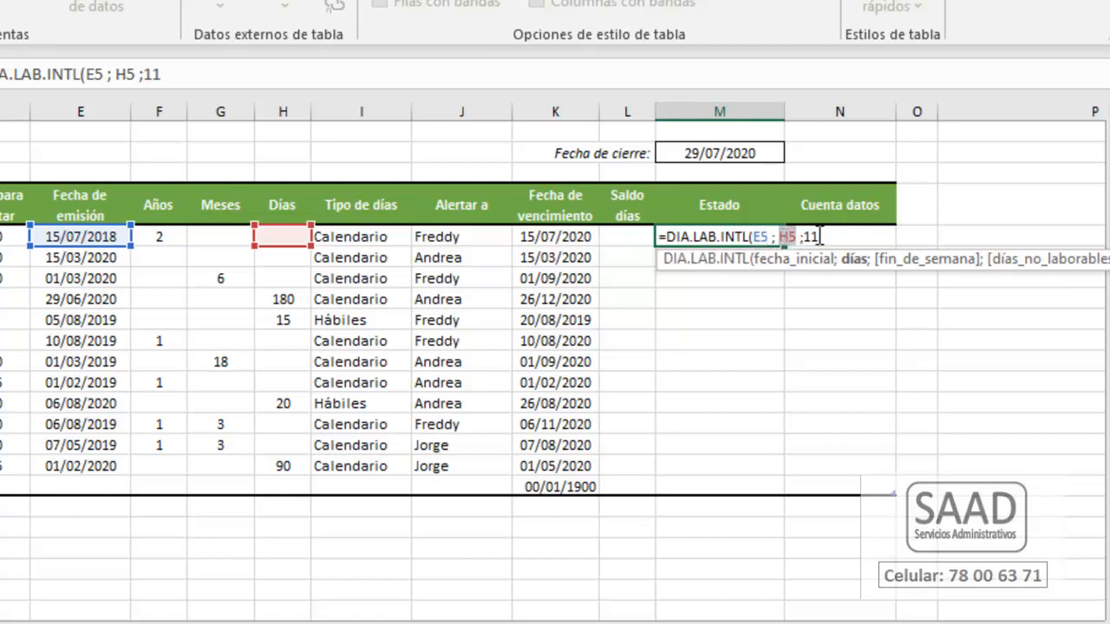
click(821, 236)
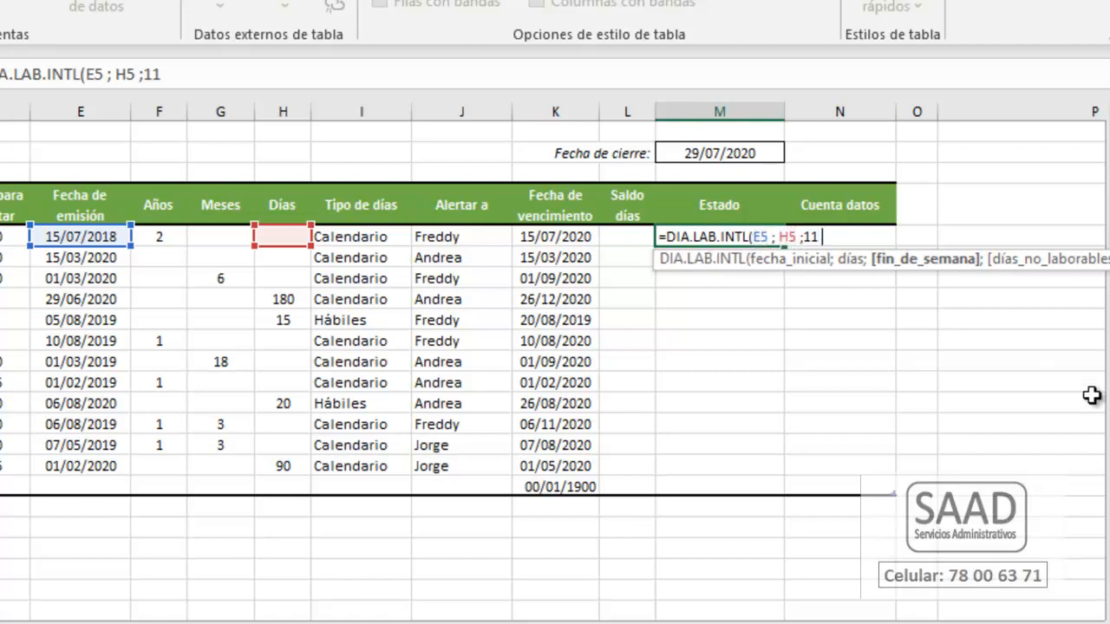
text(;)
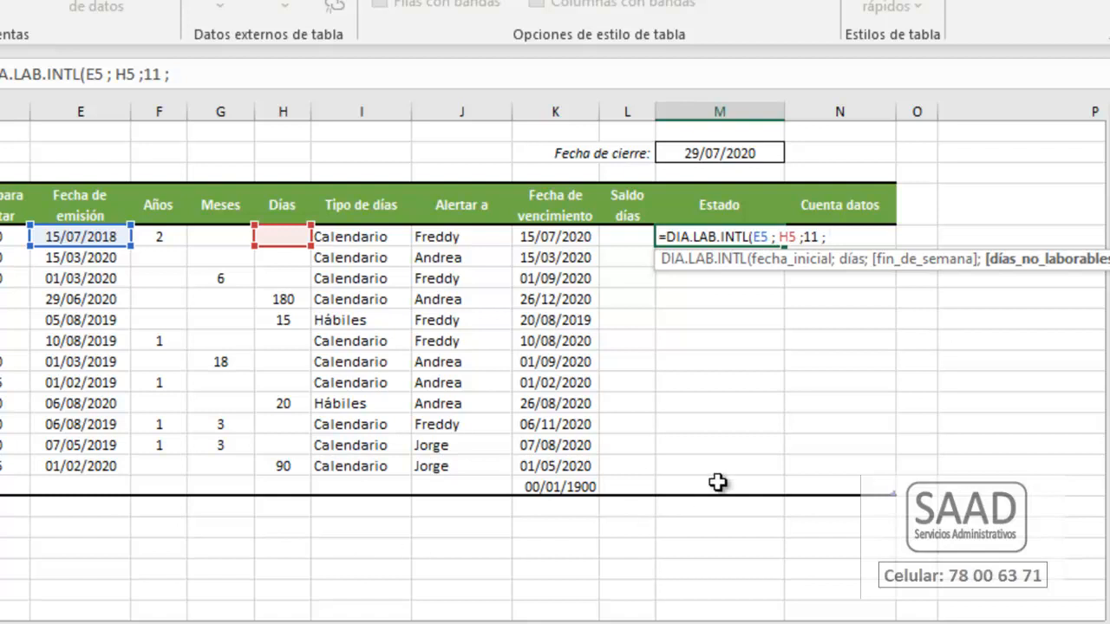
text(Lis)
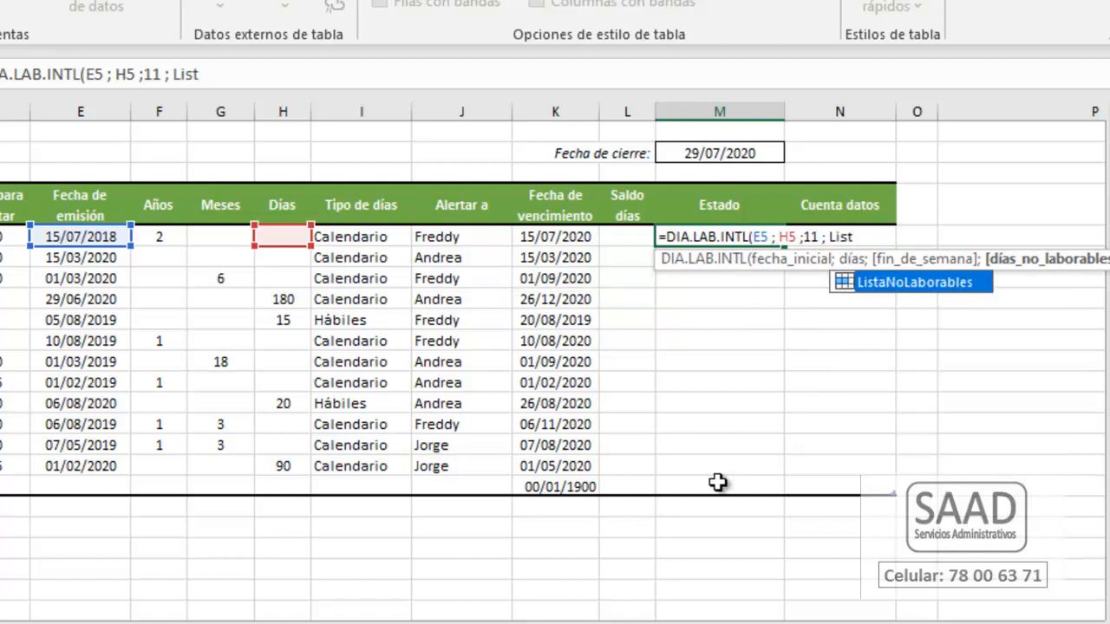
text(t)
key(Tab)
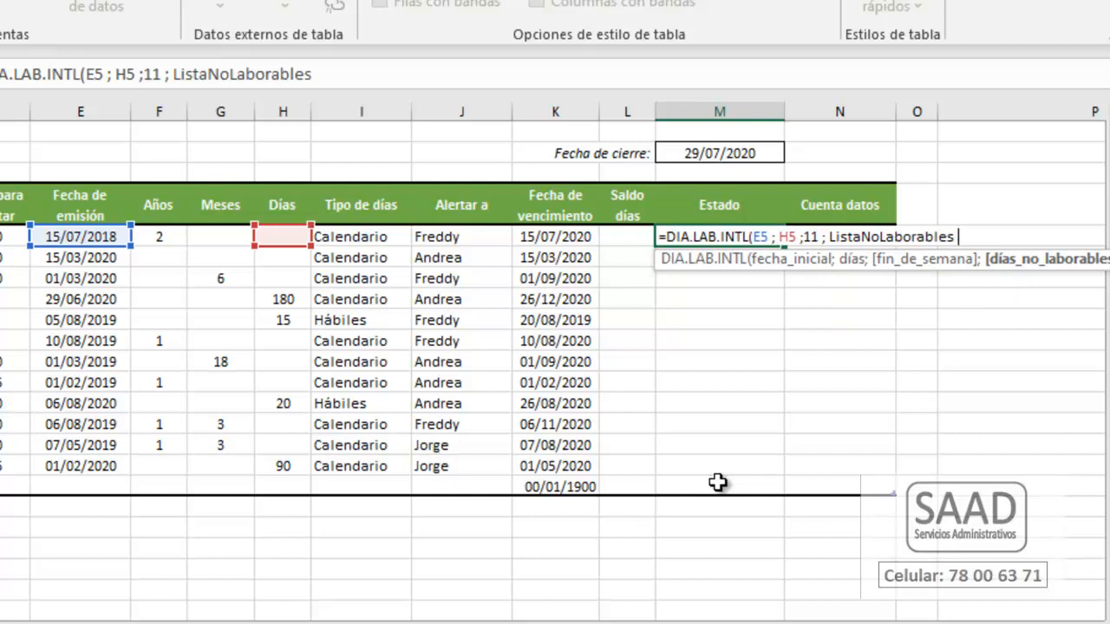
text())
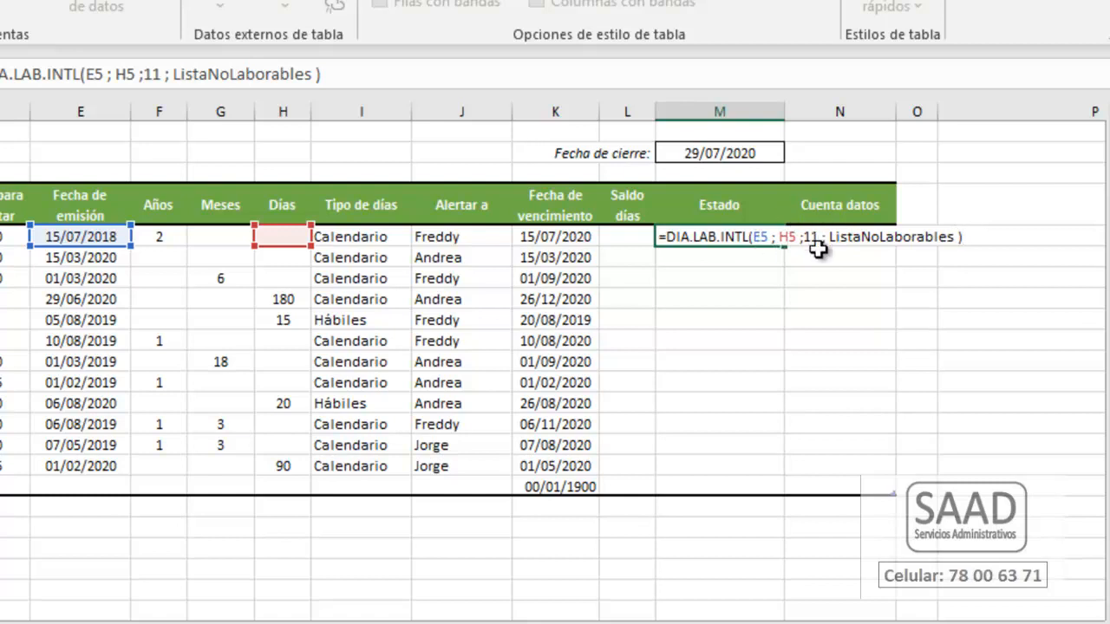
Step: Enter the DIA.LAB.INTL formula in M5 and format the Estado cells M5:M17 as Fecha corta
key(Return)
key(Up)
key(ctrl+shift+Down)
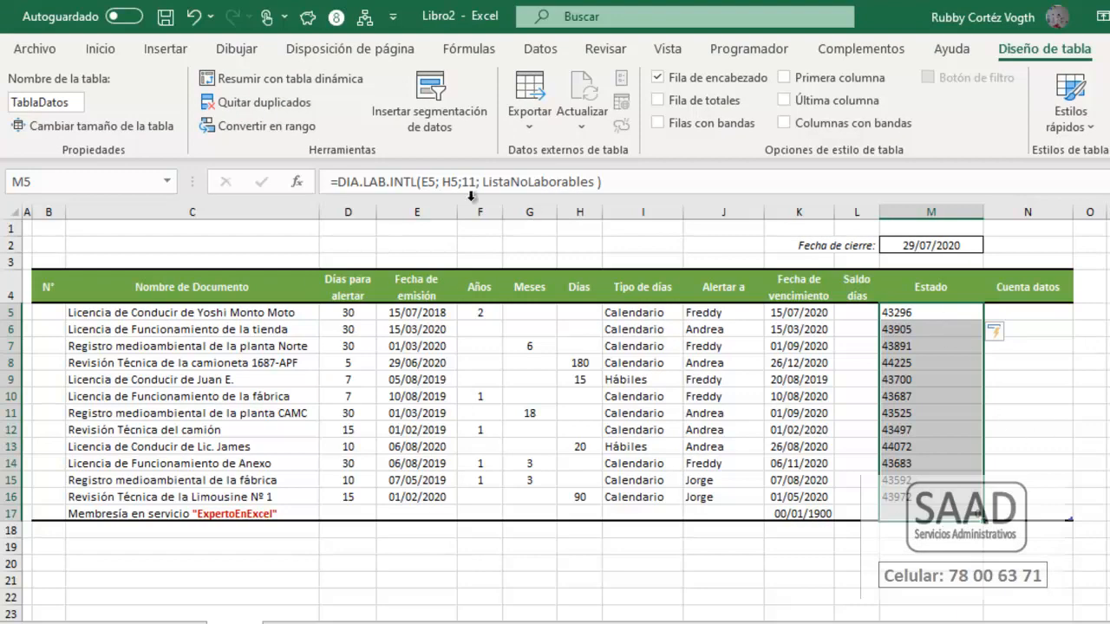
click(99, 48)
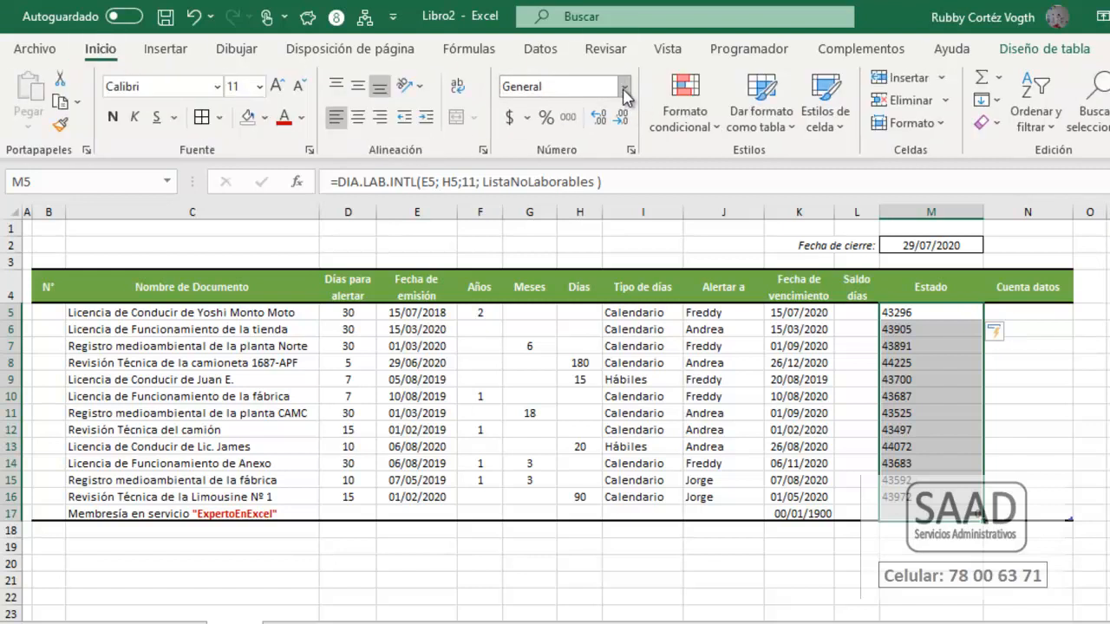
click(624, 86)
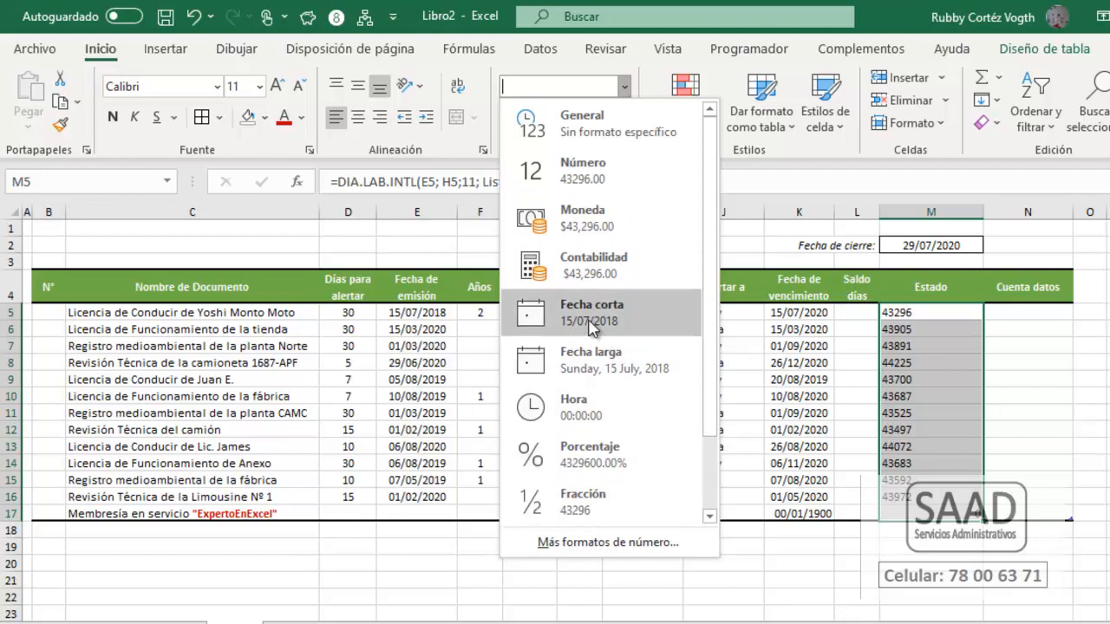
click(592, 322)
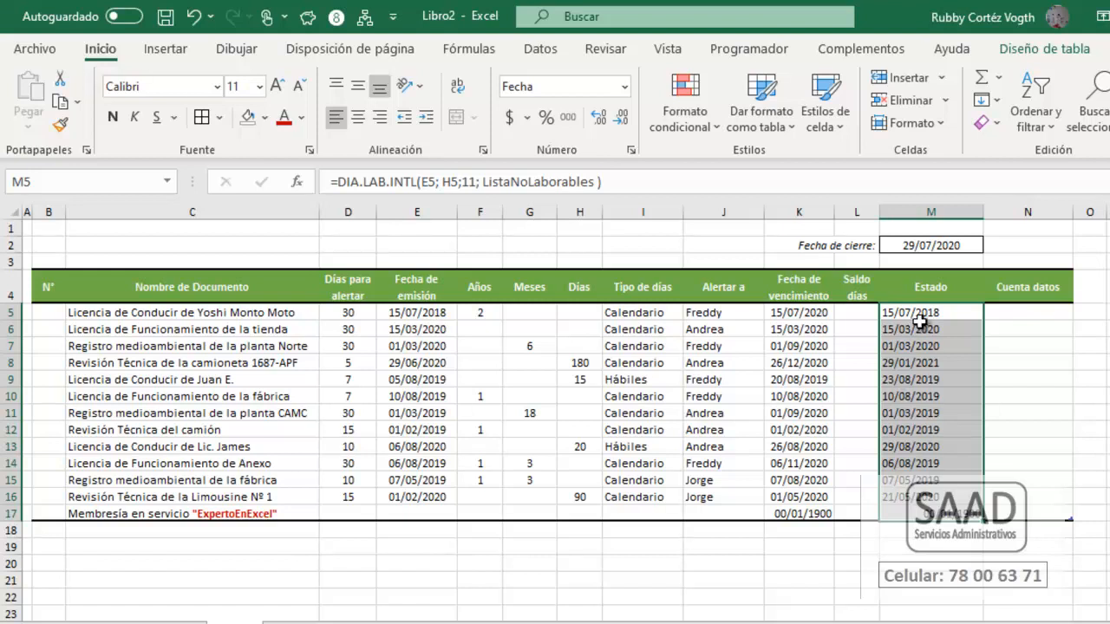
Step: Compare the working-day dates in the Estado column with the Fecha de vencimiento column, especially the Hábiles document in row 9
click(936, 319)
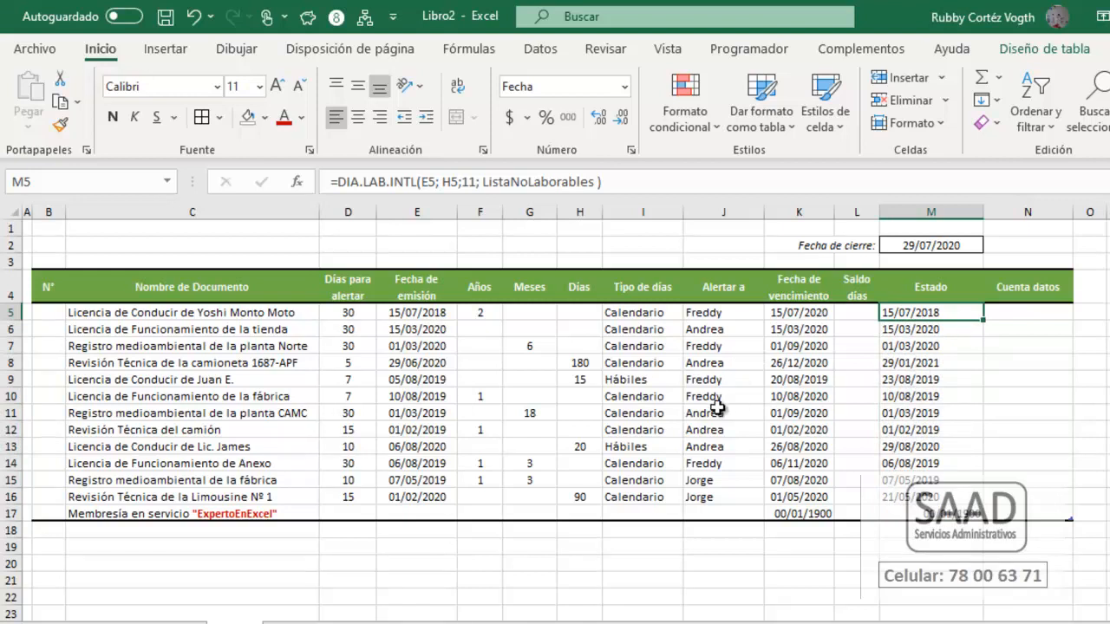
drag(639, 382, 919, 380)
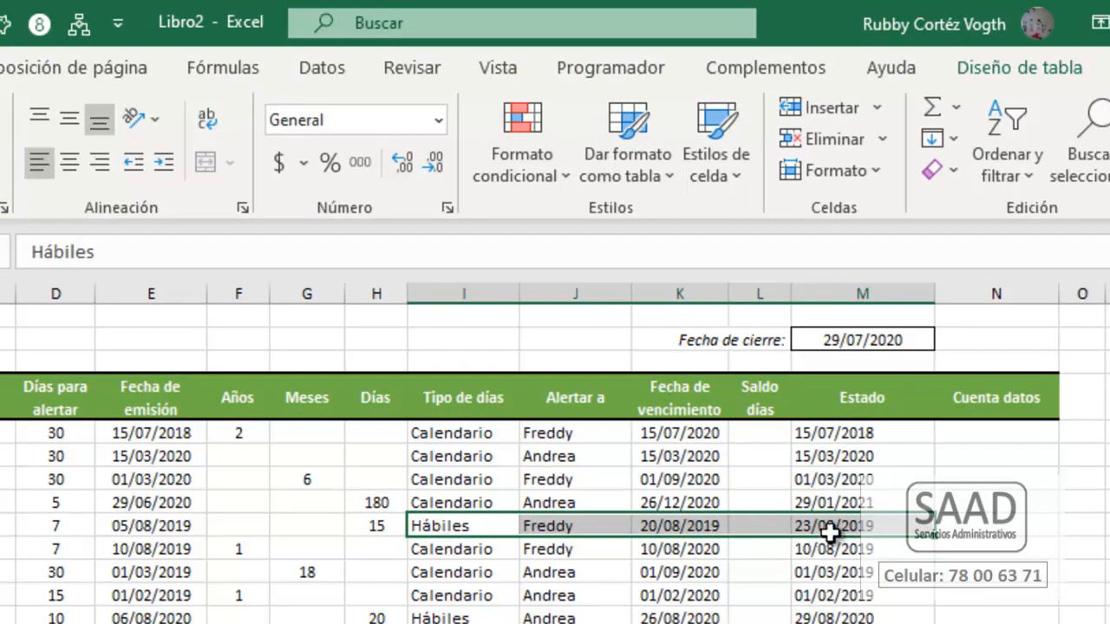
click(827, 528)
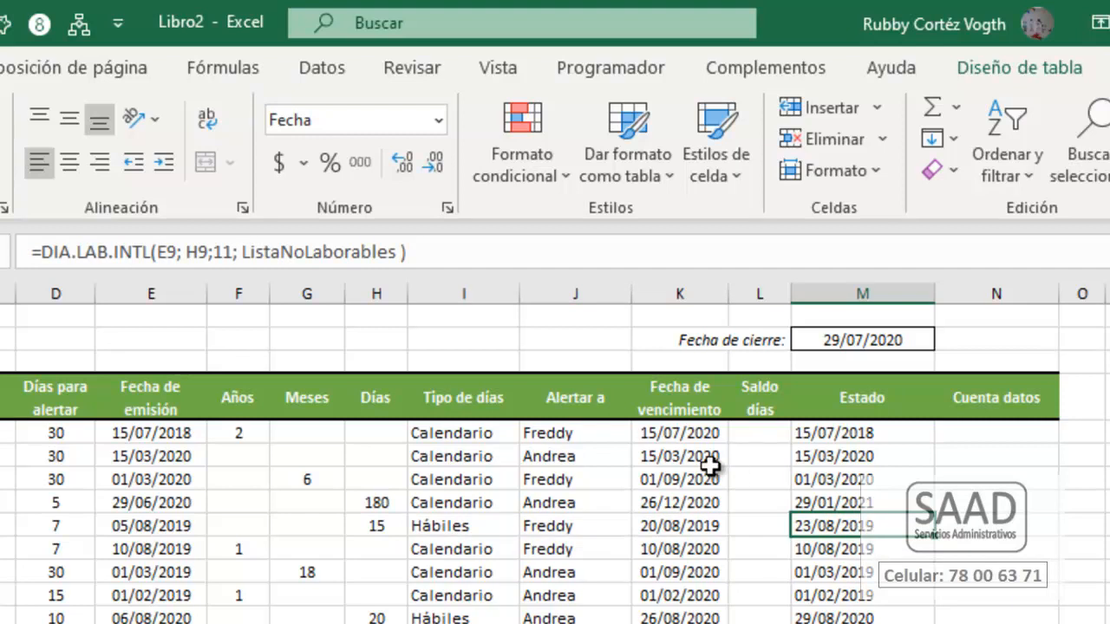
click(675, 438)
click(853, 450)
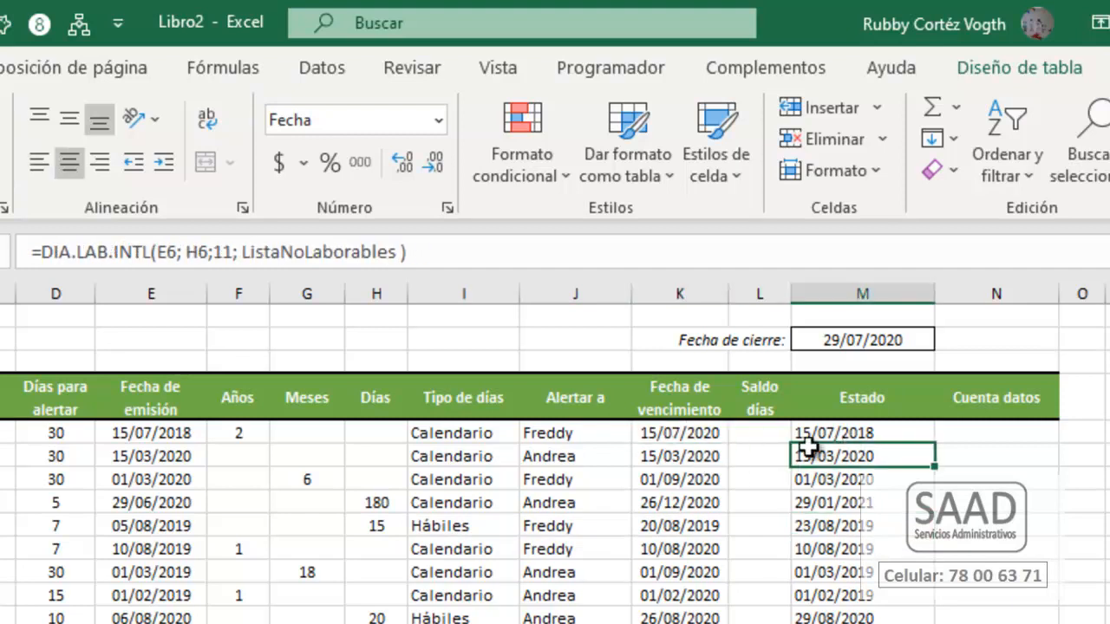
Step: Wrap the FECHA formula in K5 in a SI function that tests I5="Calendario" and uses FECHA as the value if true
click(689, 438)
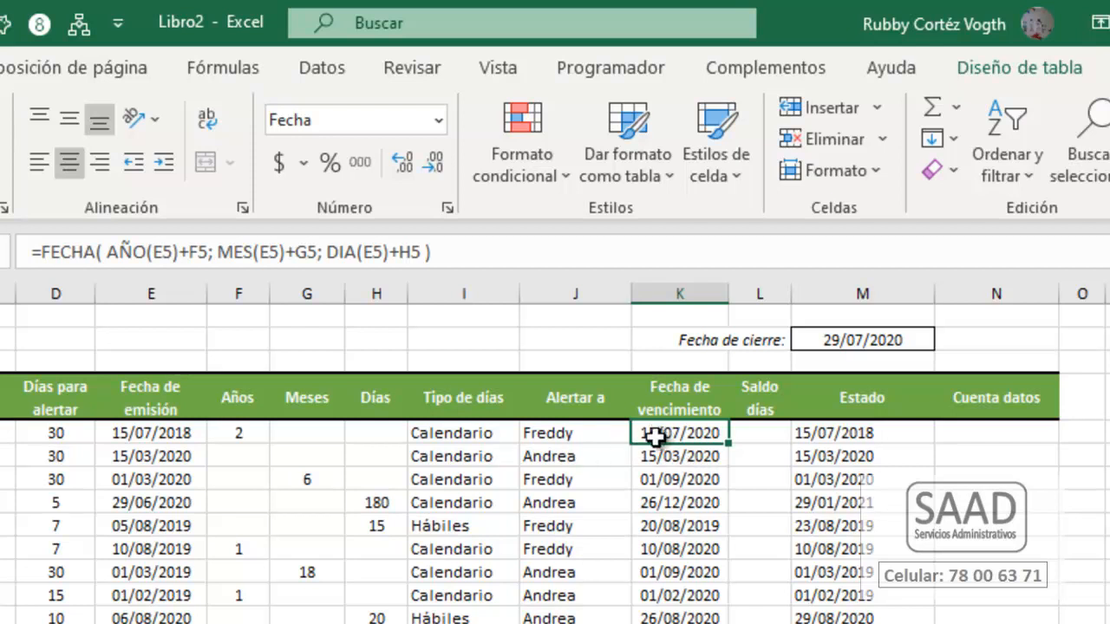
double_click(661, 432)
key(Escape)
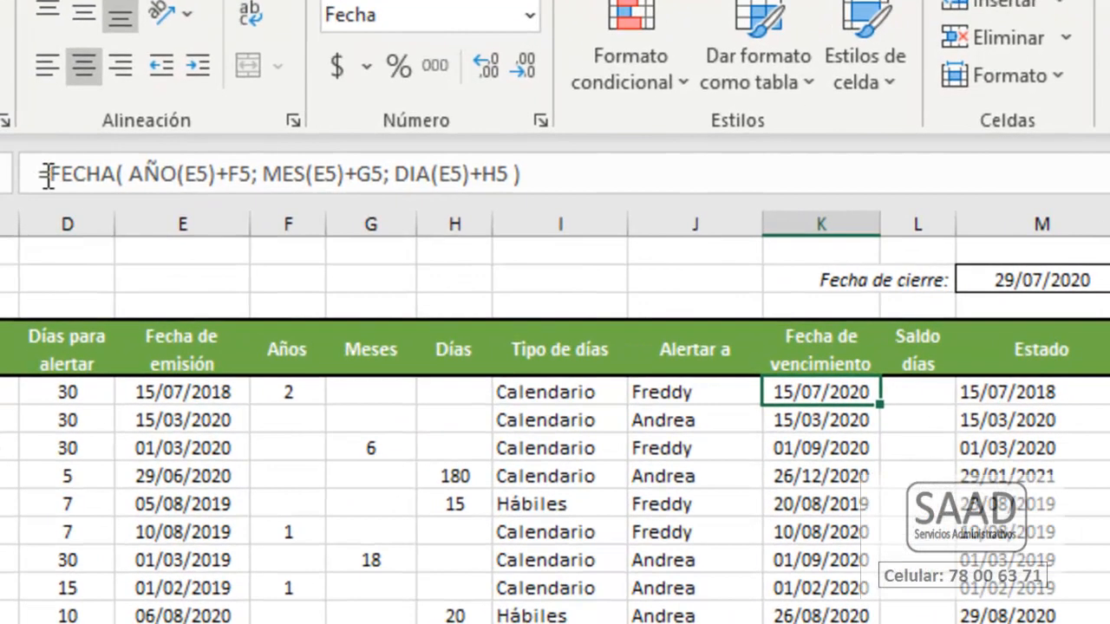
click(47, 174)
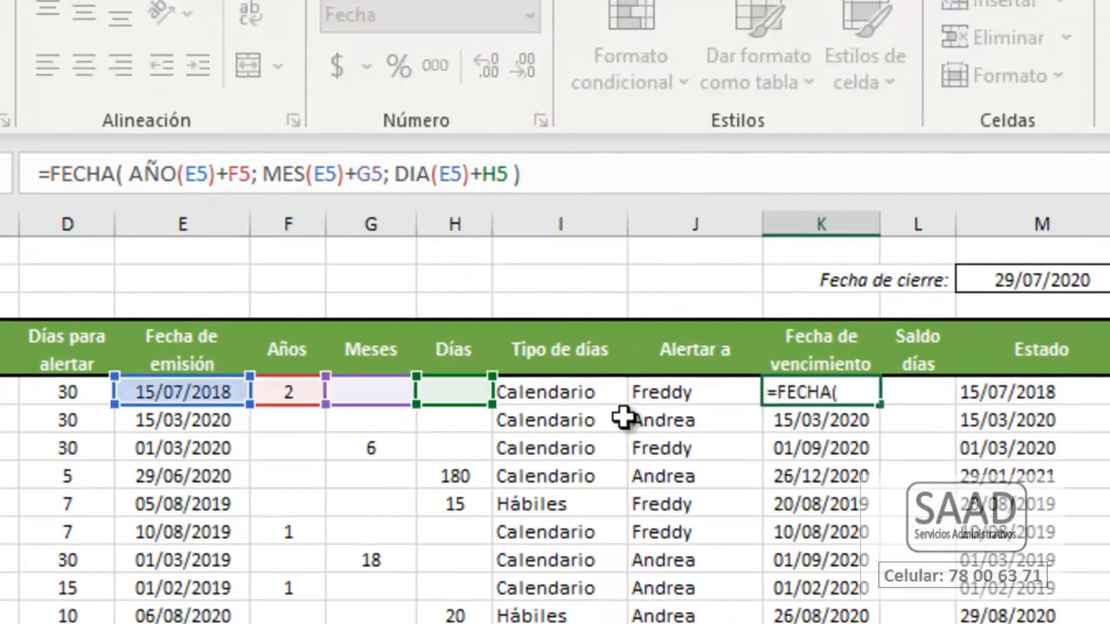
text(si()
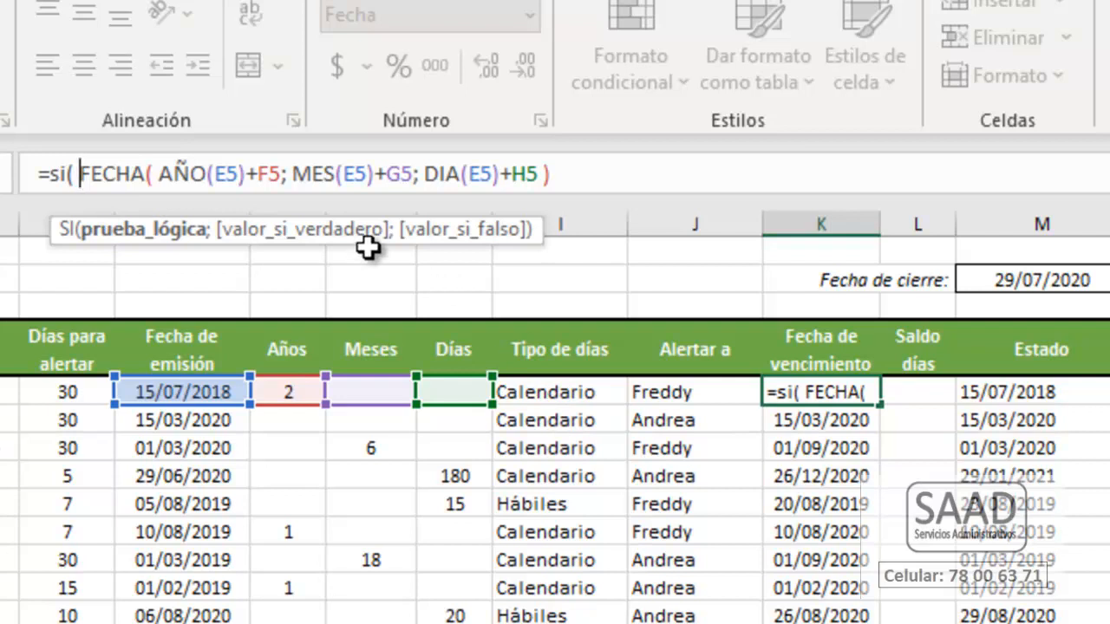
drag(367, 247, 371, 269)
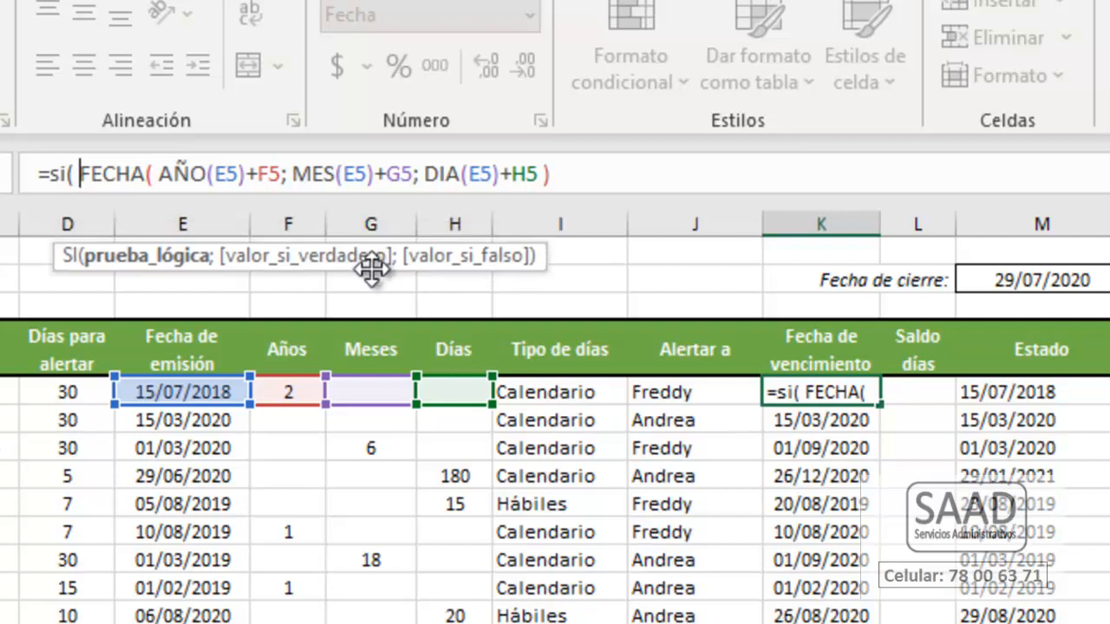
text(i5)
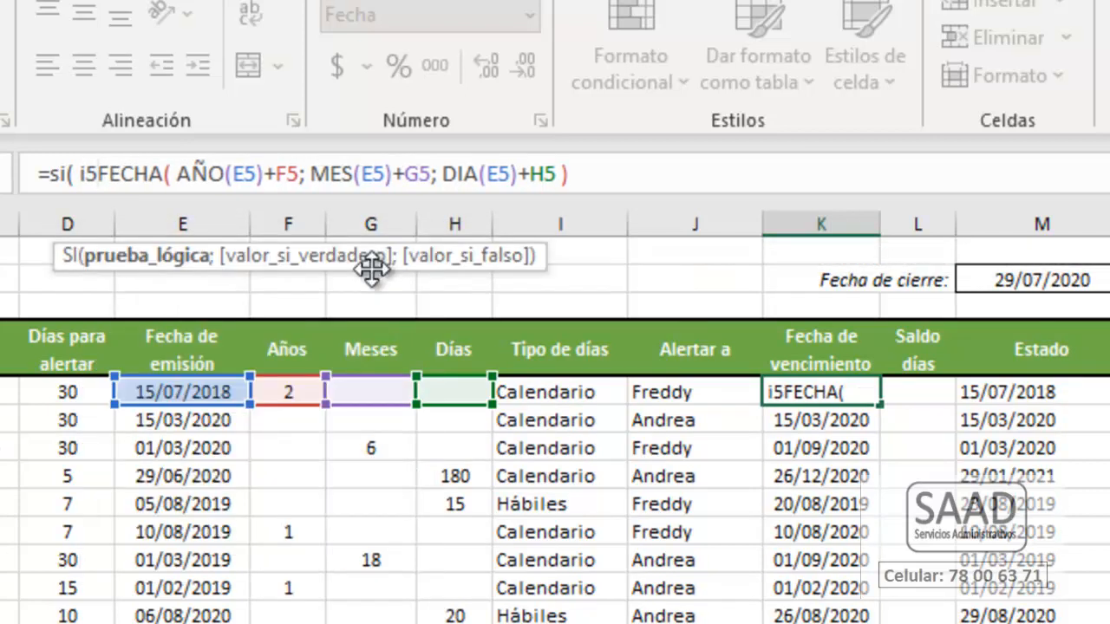
text(="Calendario")
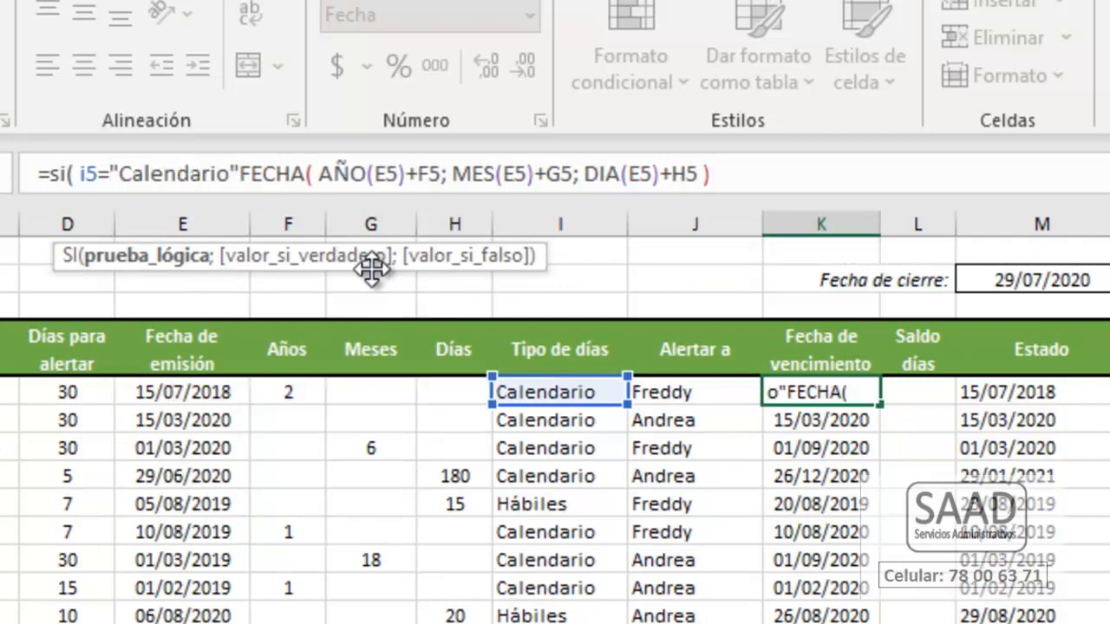
text( ;)
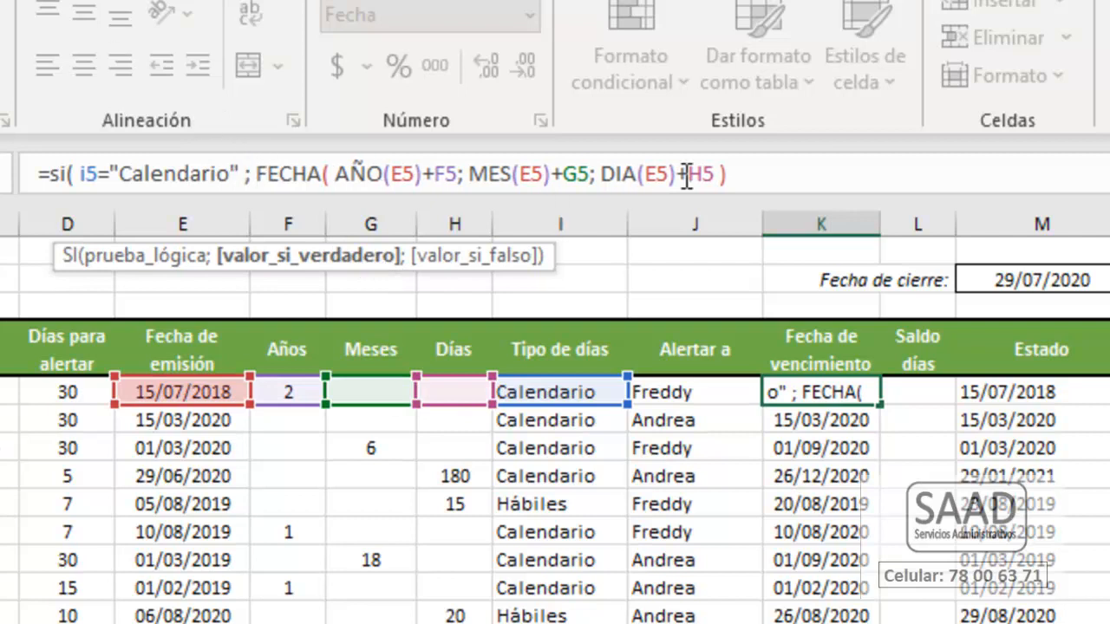
Step: Start a DIA.LAB.INTL function as the value if false of the SI formula in K5
click(749, 174)
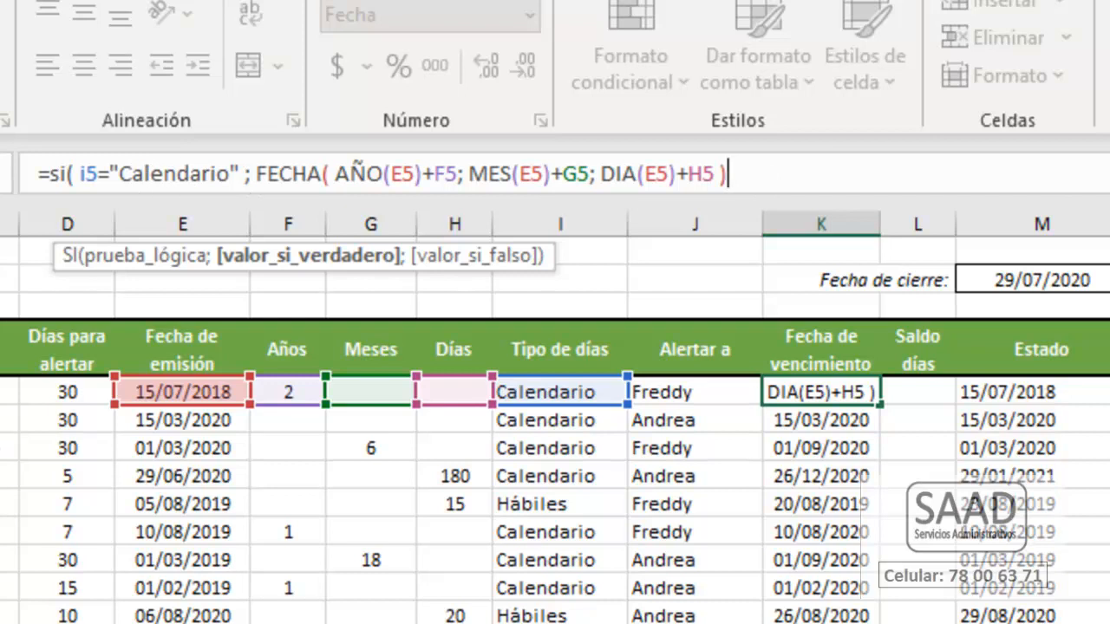
text(;)
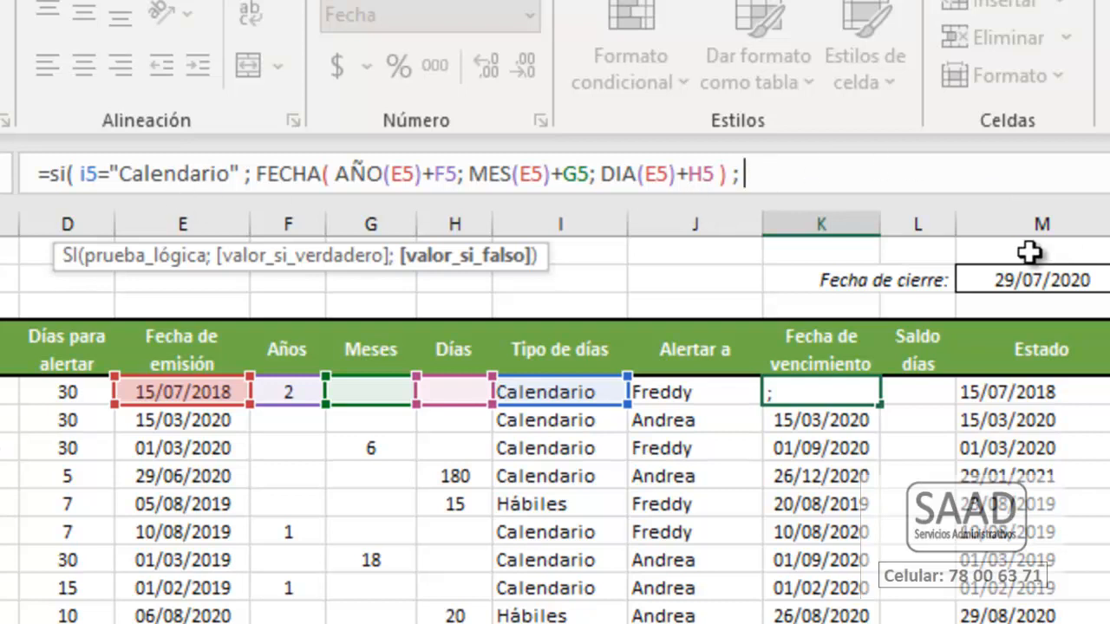
text(dis)
key(BackSpace)
text(a)
key(Down)
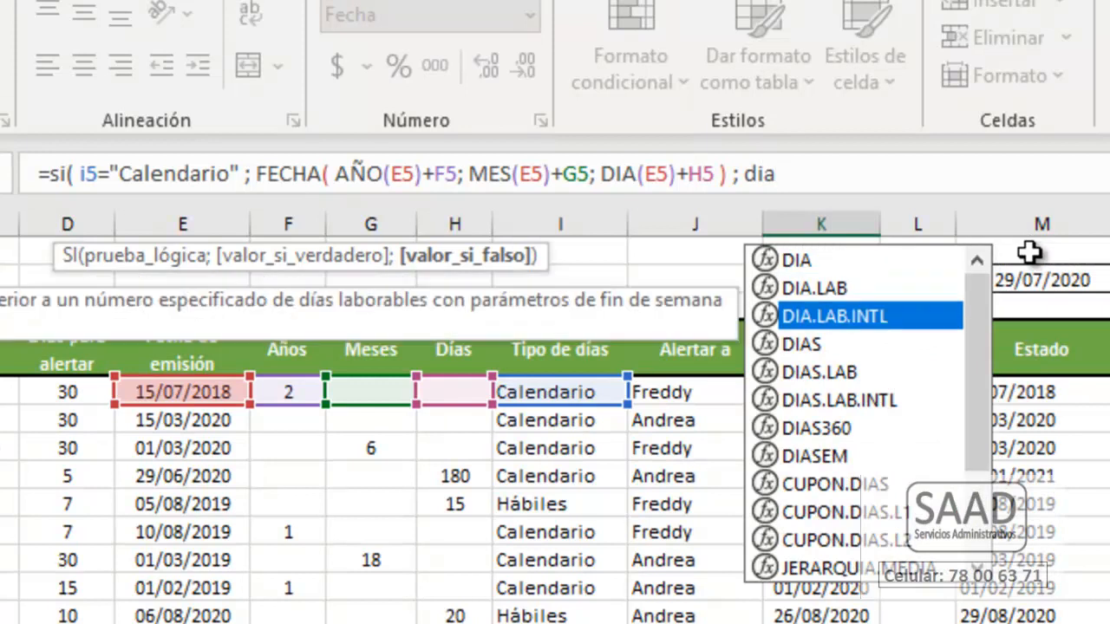
key(Down)
key(Tab)
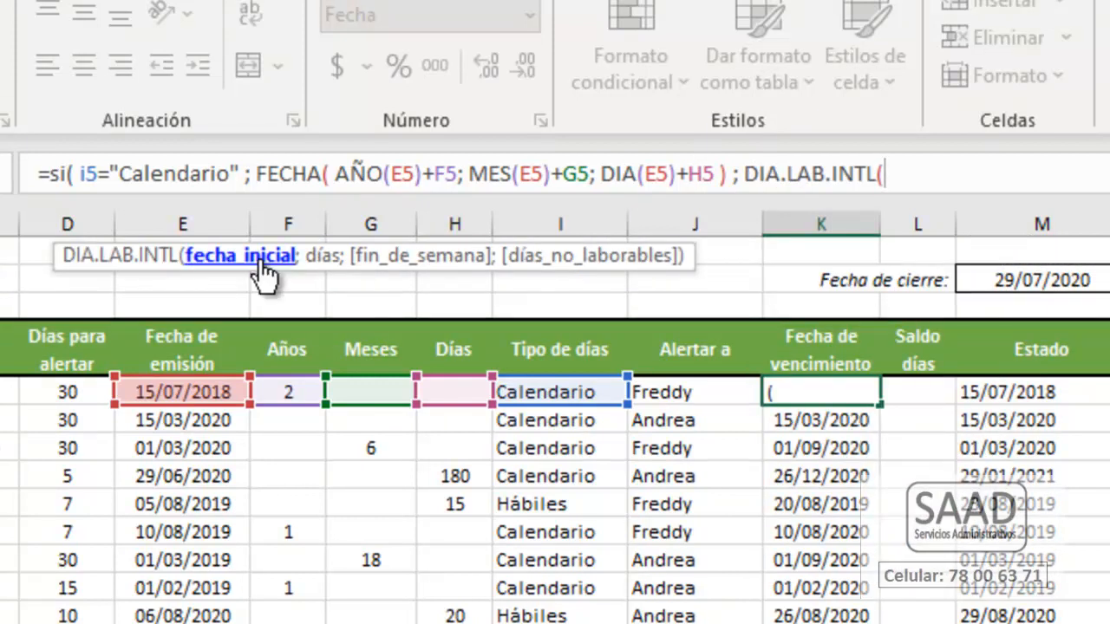
Step: Give DIA.LAB.INTL in K5 the arguments E5, H5, 11 and ListaNoLaborables, close both functions and enter the formula
text(E5)
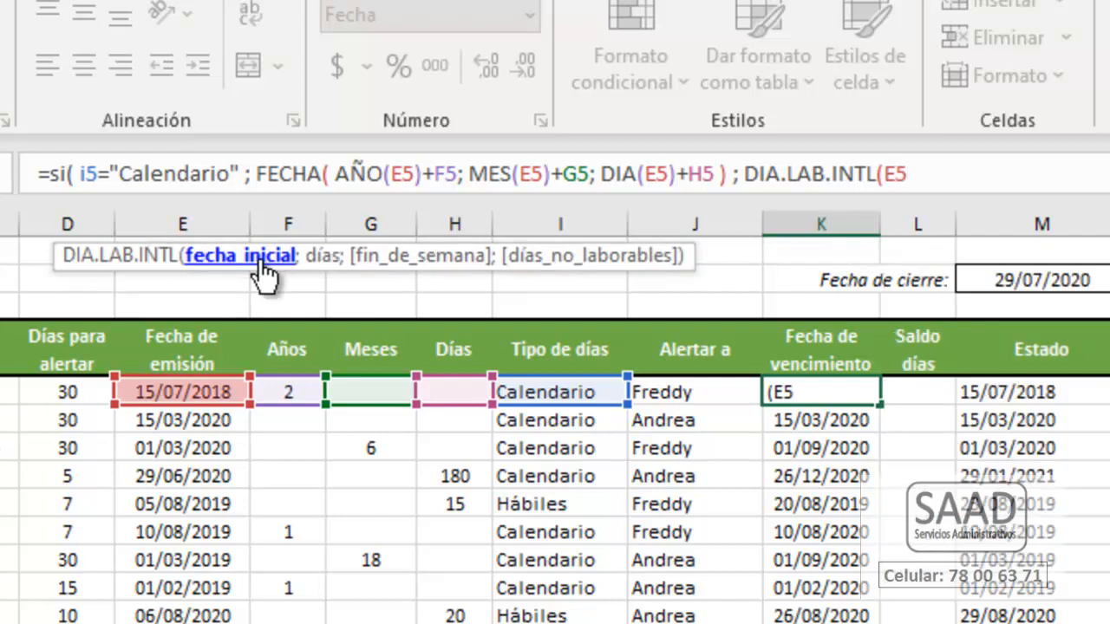
text(;)
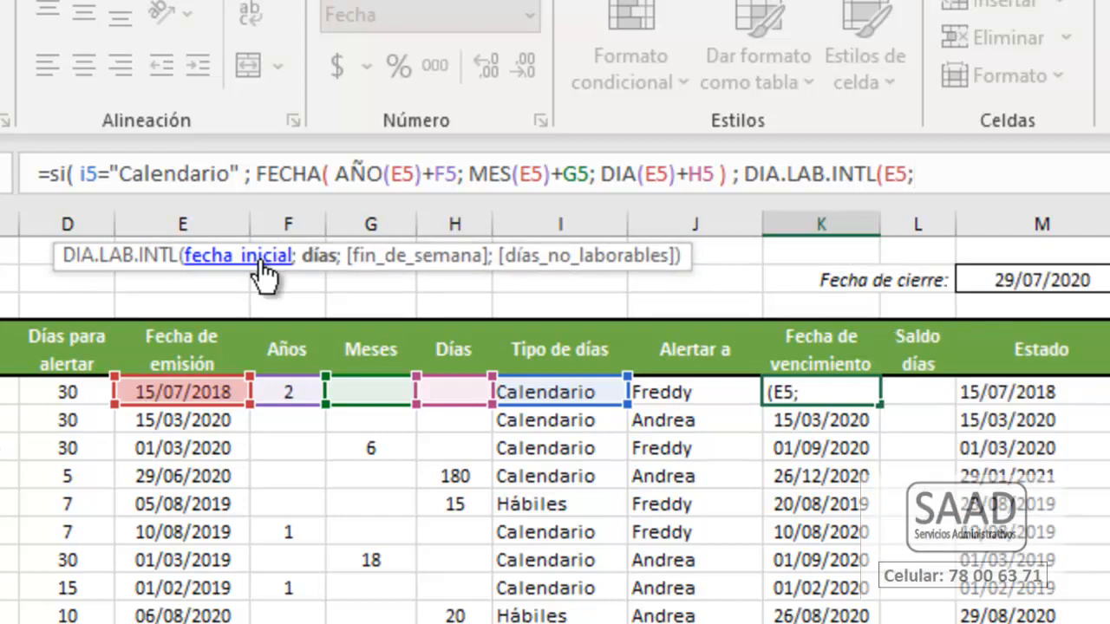
text(H5)
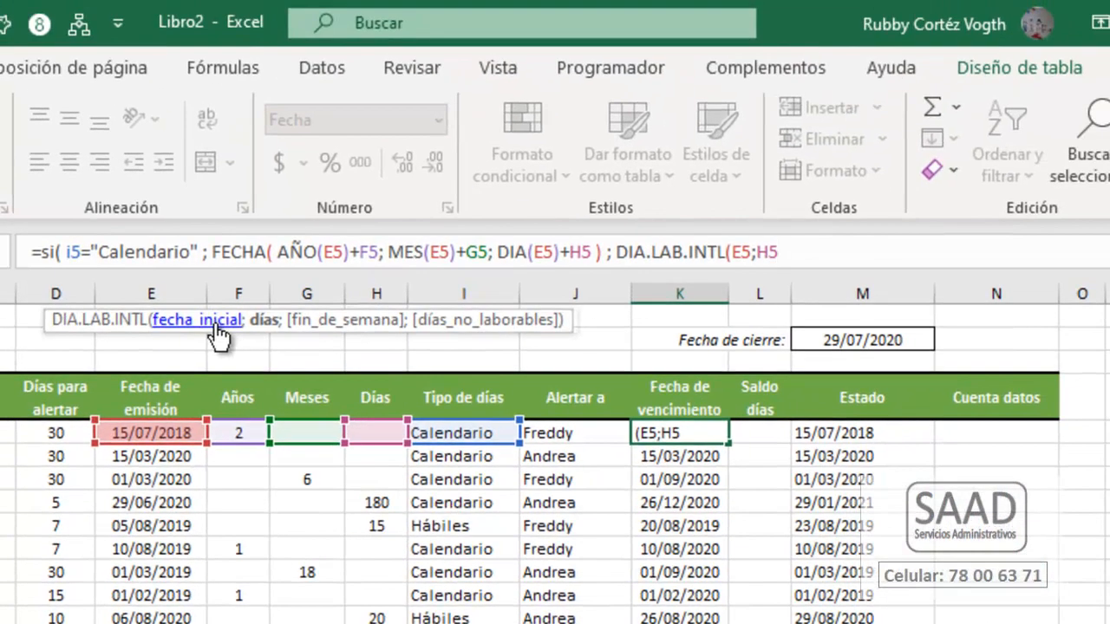
text(;11)
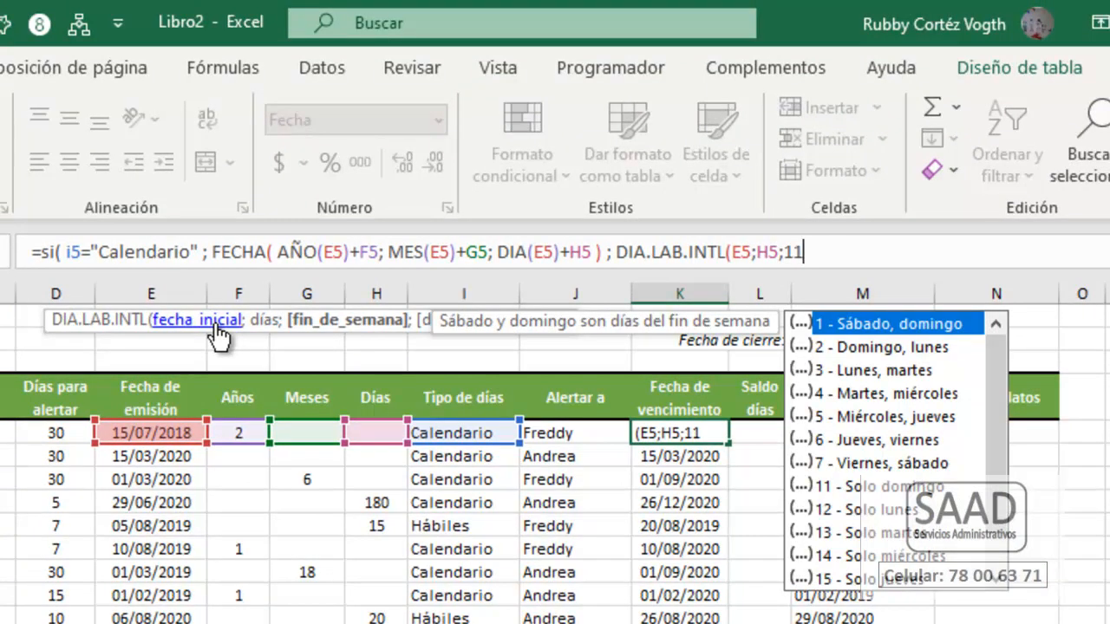
text(;)
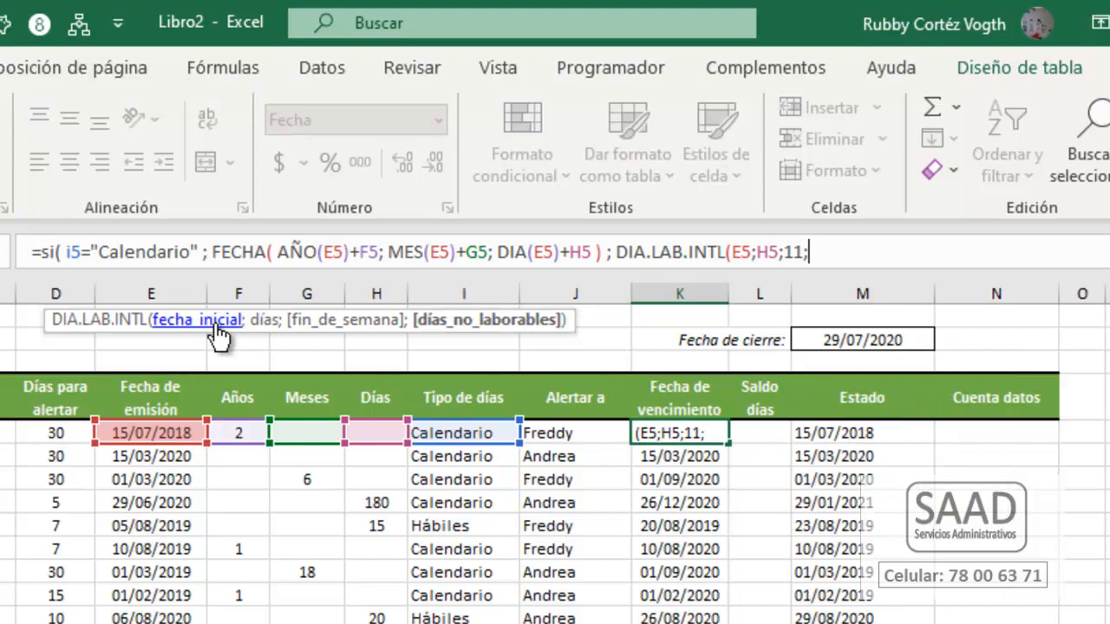
text(list)
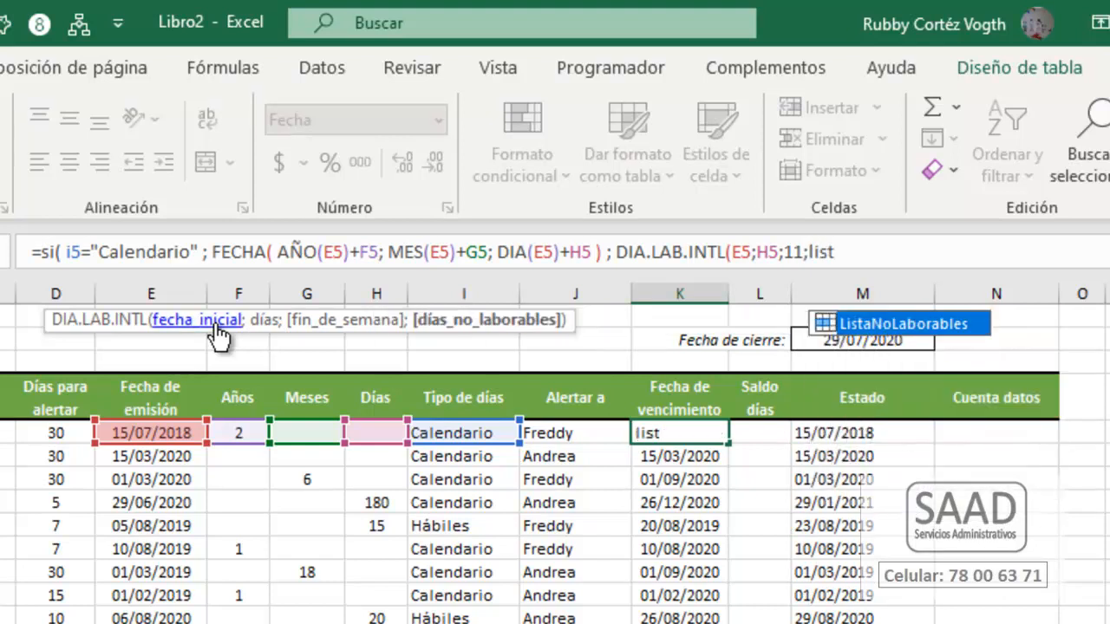
key(Tab)
text())
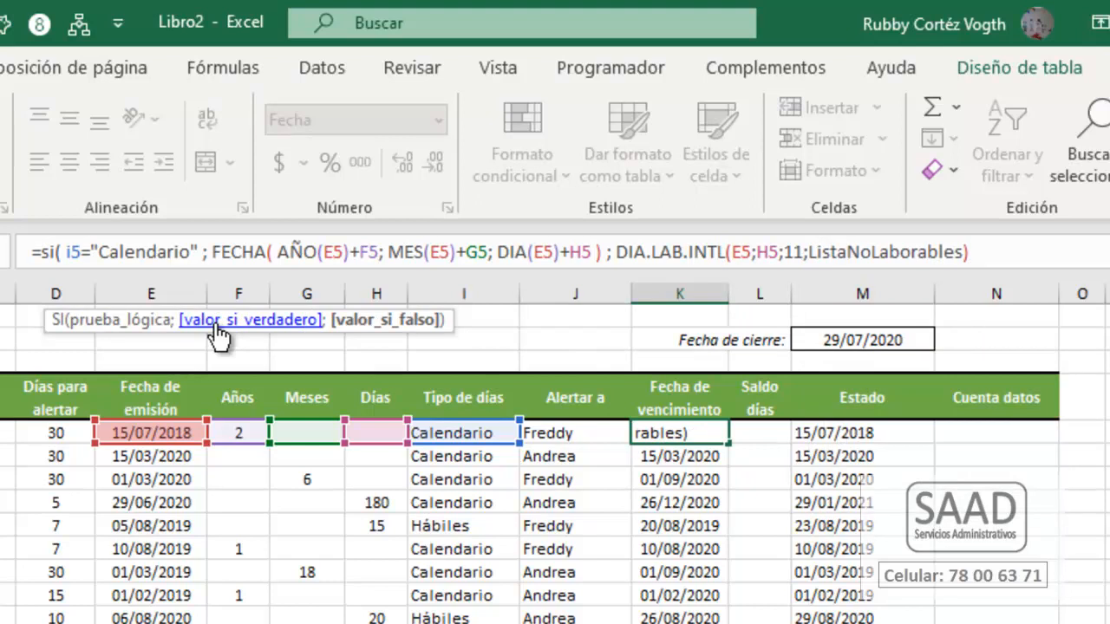
text( ))
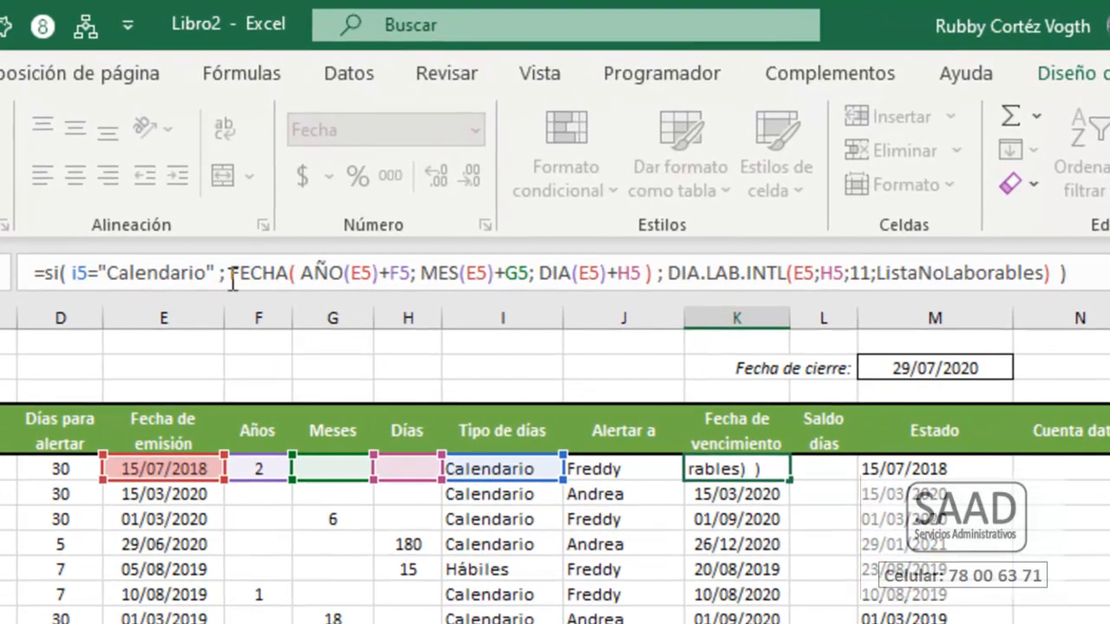
drag(232, 283, 658, 277)
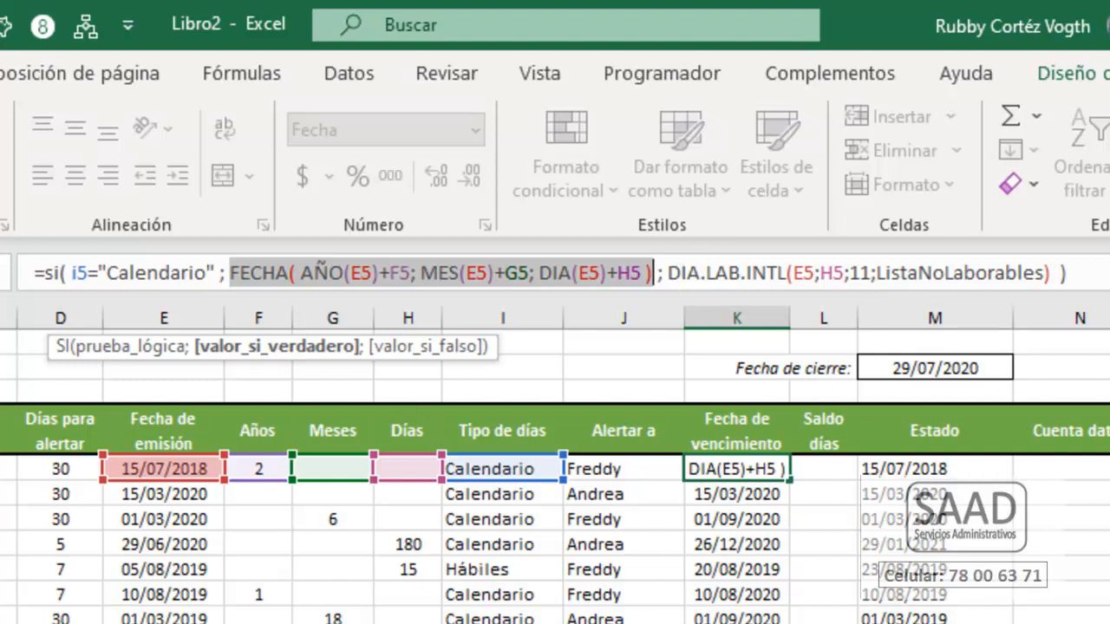
click(1074, 273)
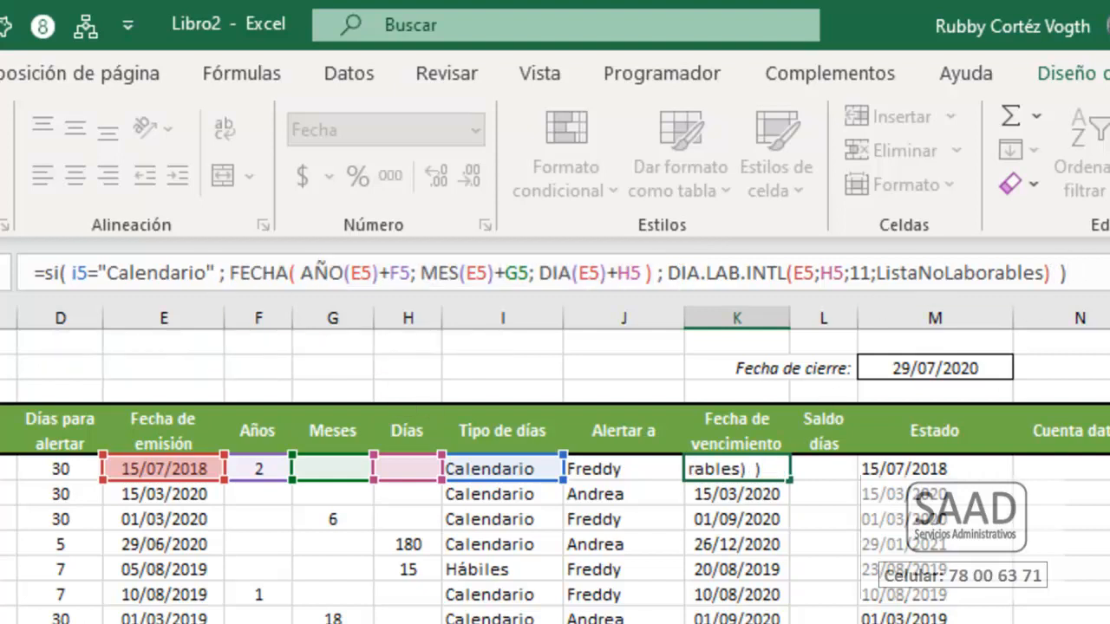
key(Return)
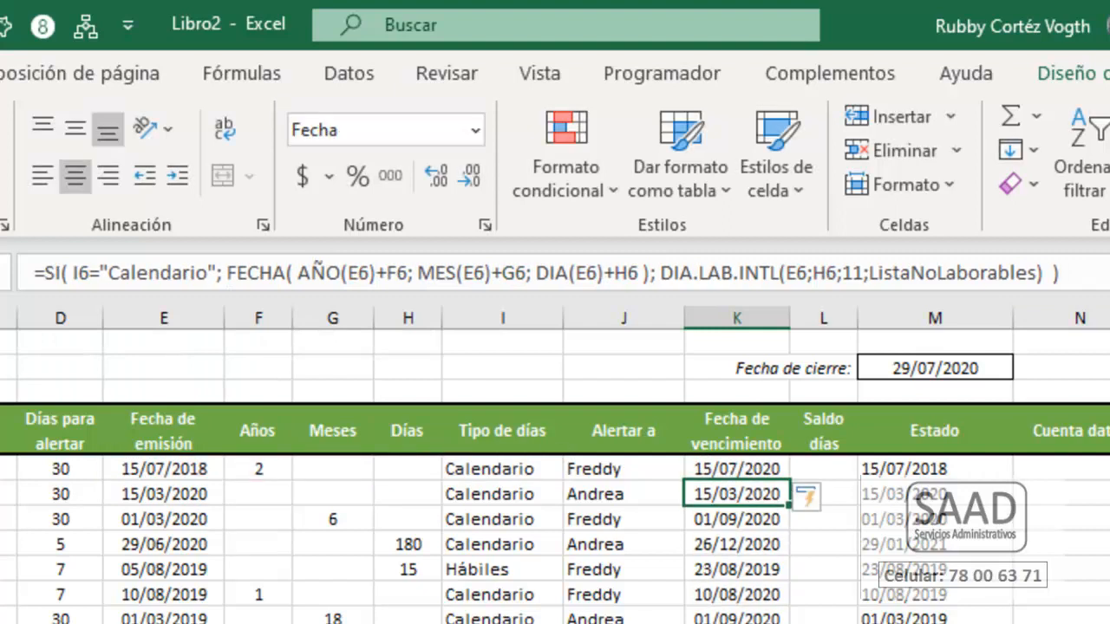
Step: Check the combined formula in K5 and clear the trial DIA.LAB.INTL formulas from the Estado cells M5:M17
click(737, 467)
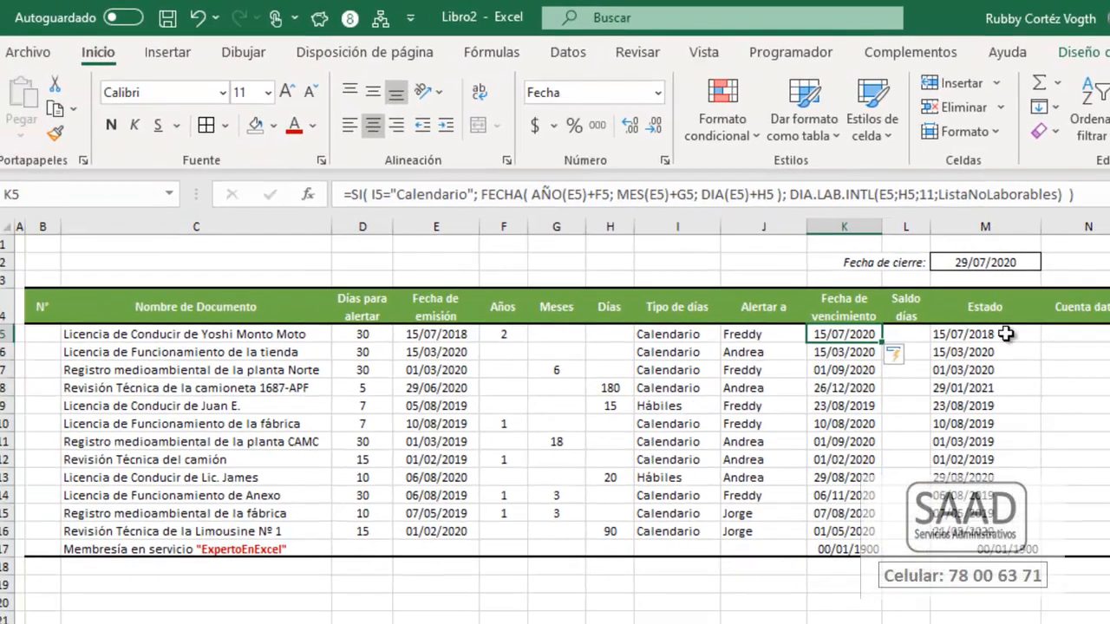
drag(957, 336, 956, 542)
key(Delete)
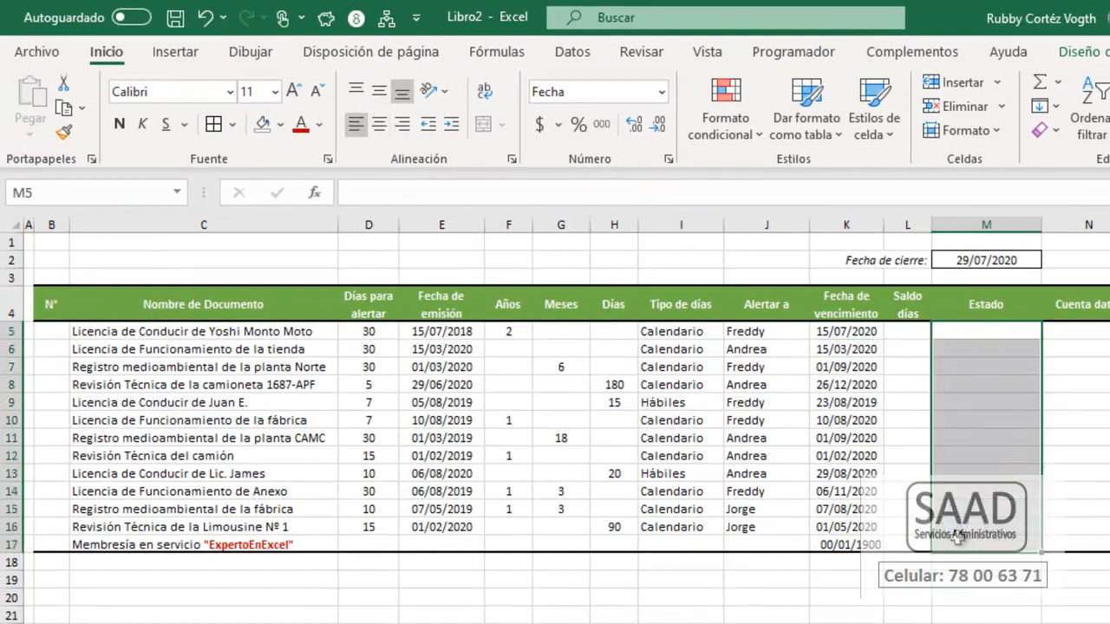
Step: Apply a light grey theme fill to the Fecha de vencimiento cells K5:K17
click(907, 335)
click(855, 286)
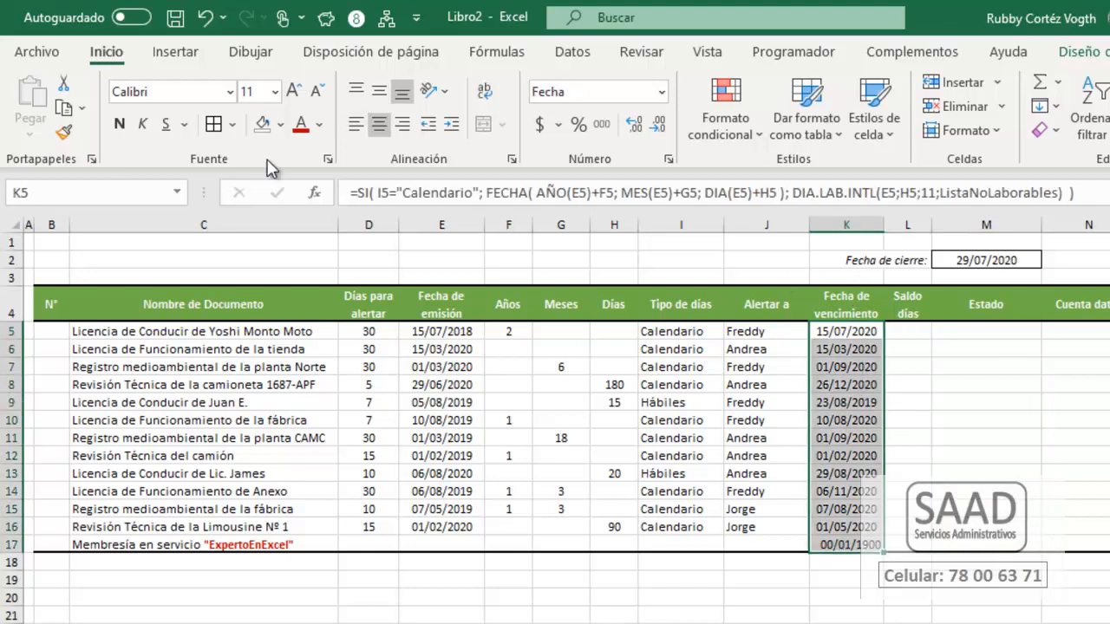
click(280, 124)
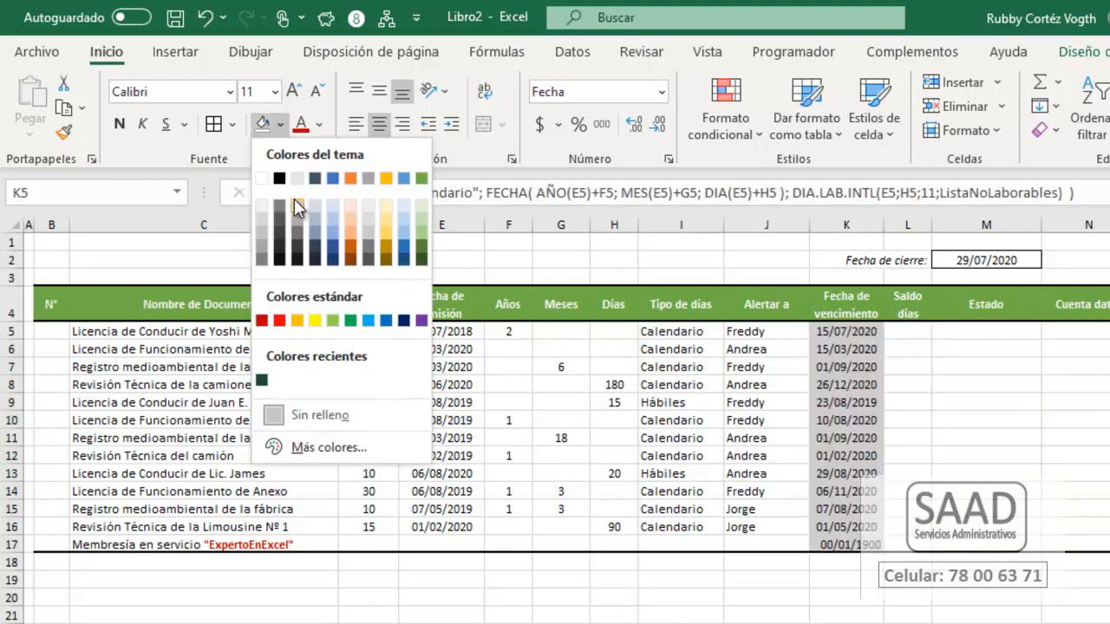
click(295, 200)
Step: Enter the formula =FILA( ) in B5 of the N° column and check the row numbers it gives in B5:B7
click(52, 346)
click(52, 333)
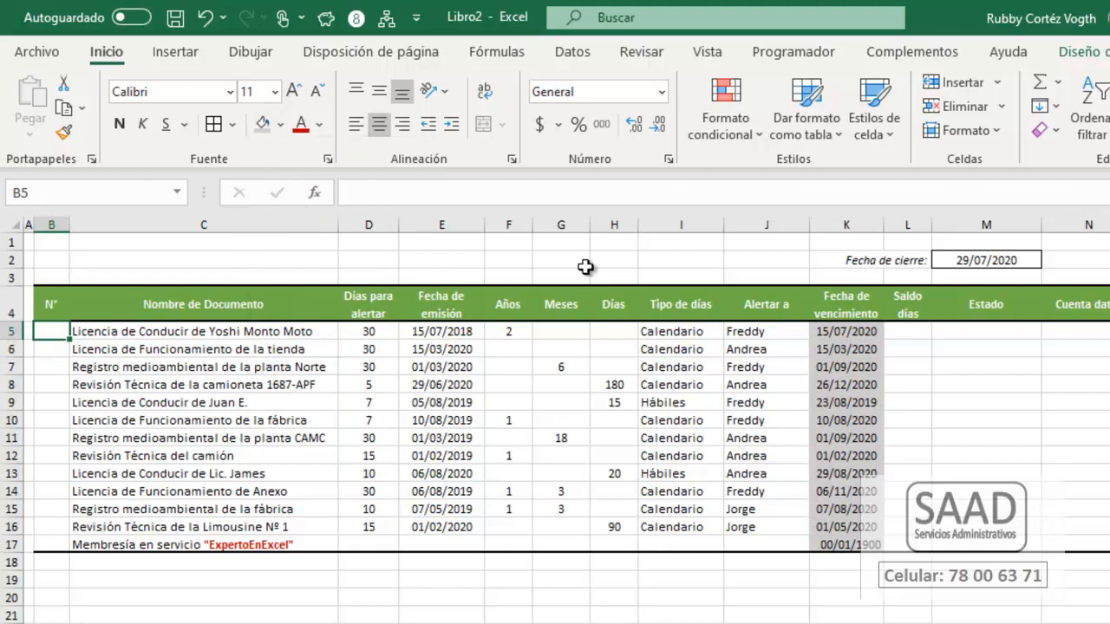
text(=fila( )
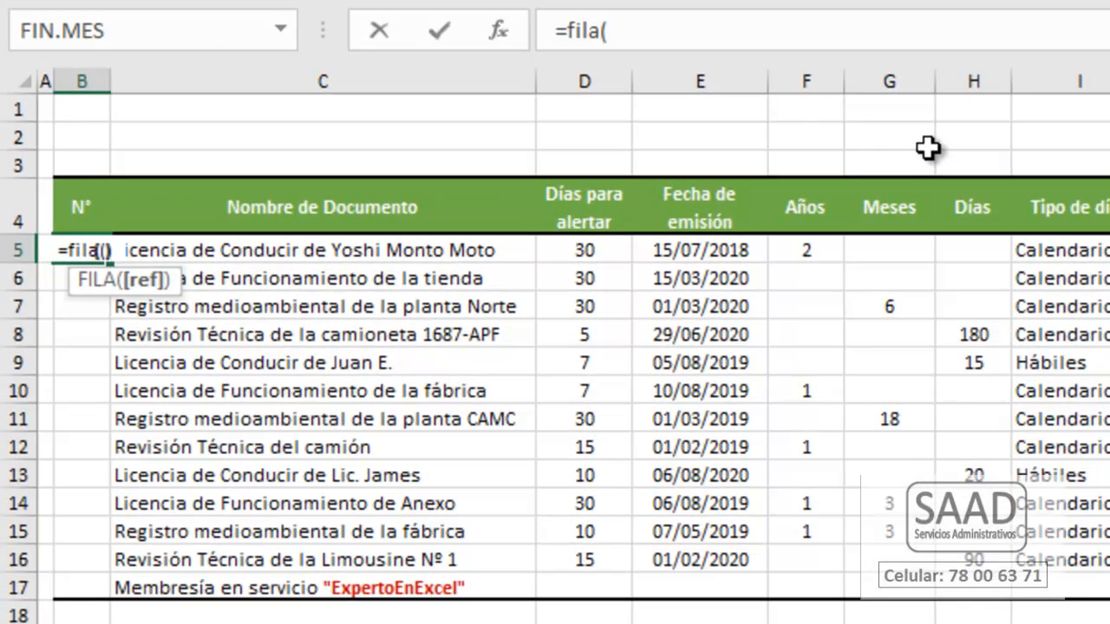
text())
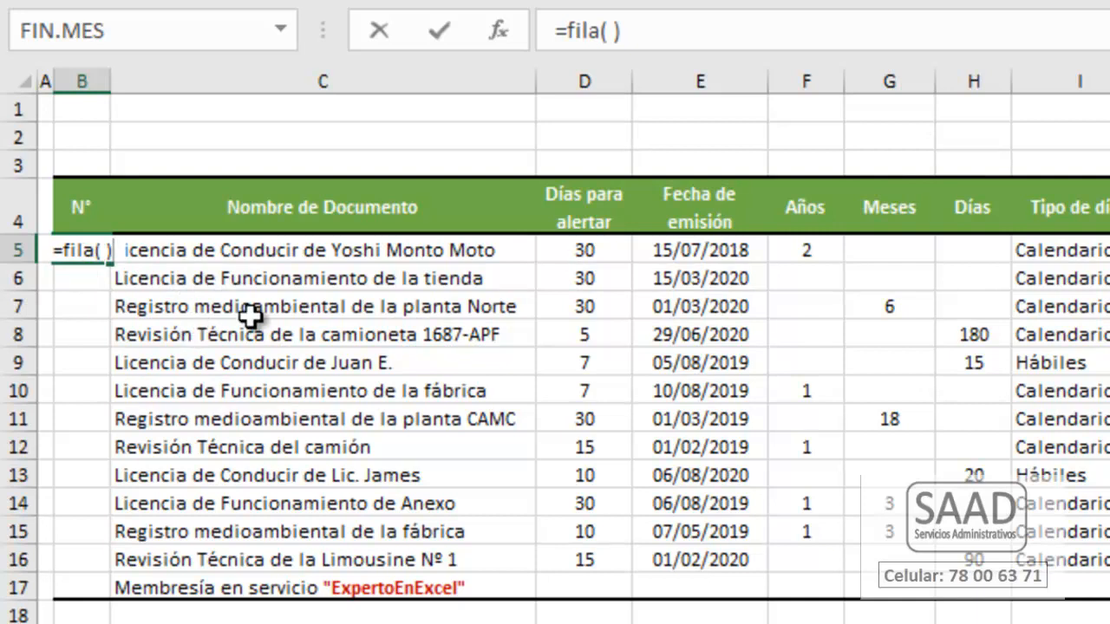
key(Return)
click(76, 251)
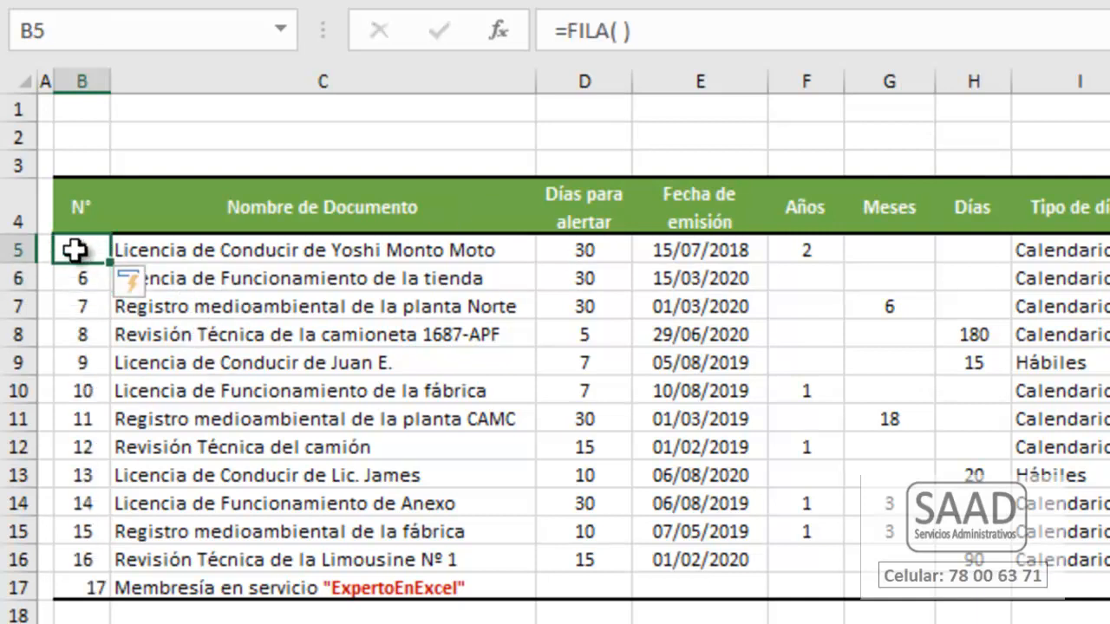
click(83, 277)
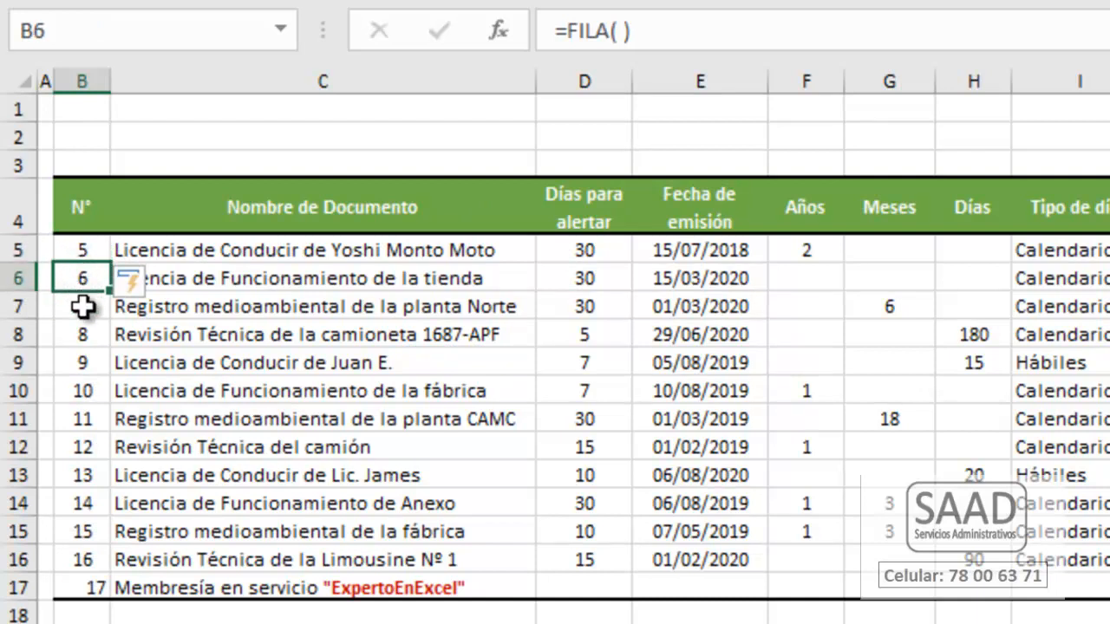
click(83, 306)
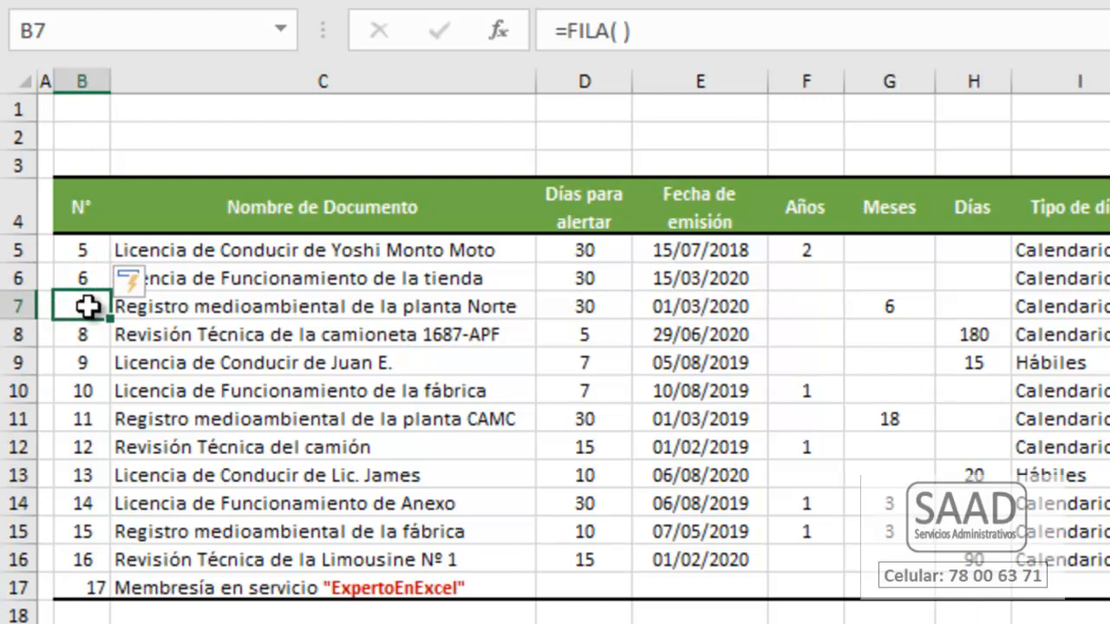
Step: Change the numbering formula in B5 to =FILA( )-4
double_click(92, 250)
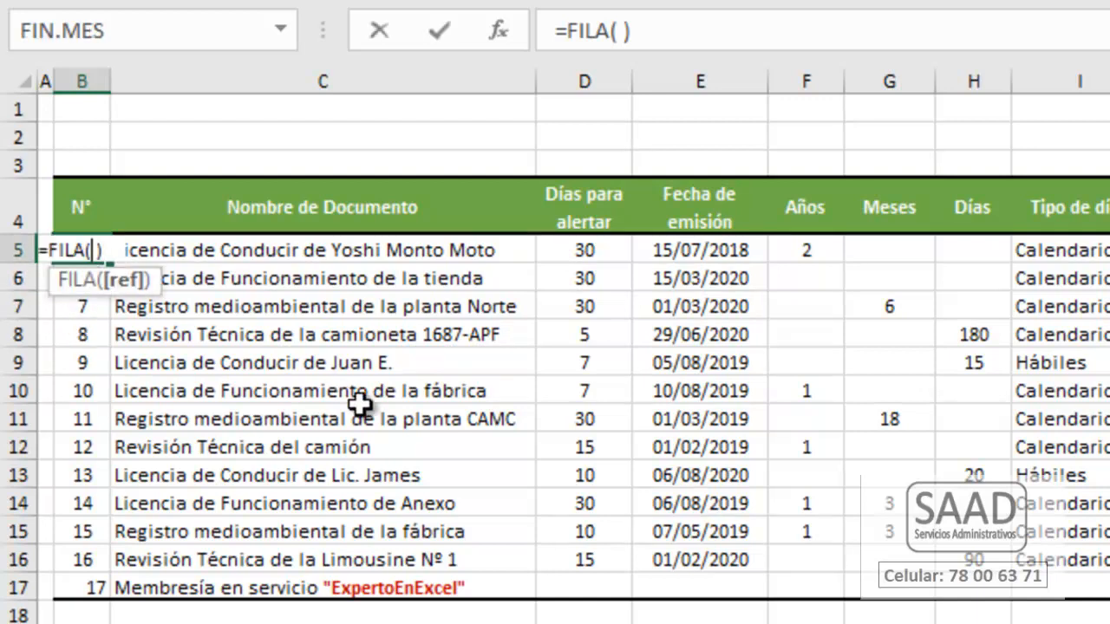
key(Right)
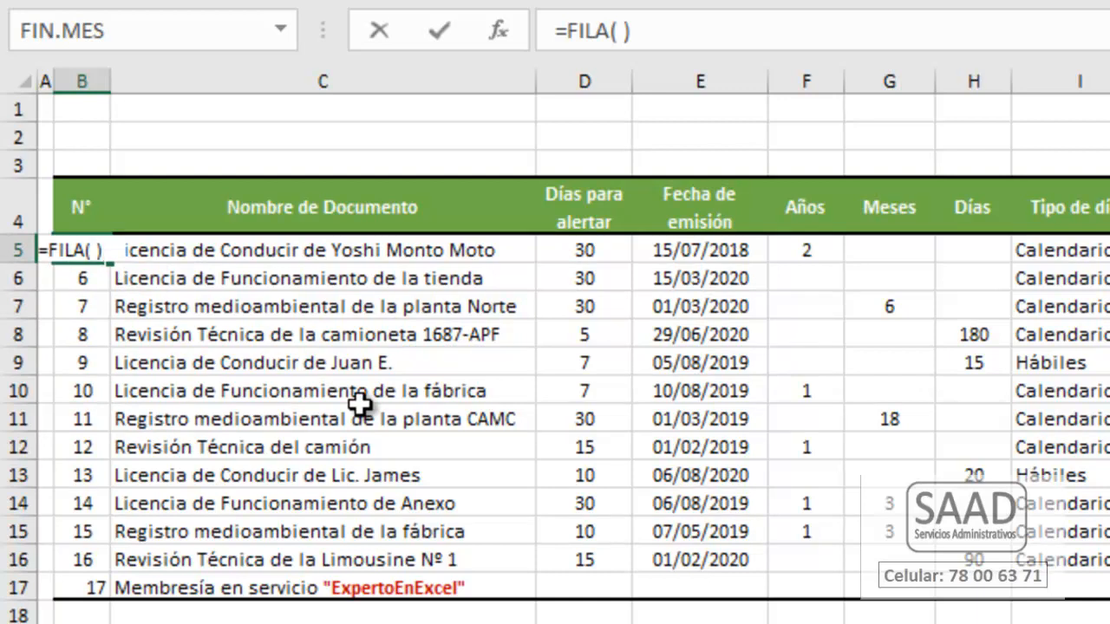
text(-4)
key(Return)
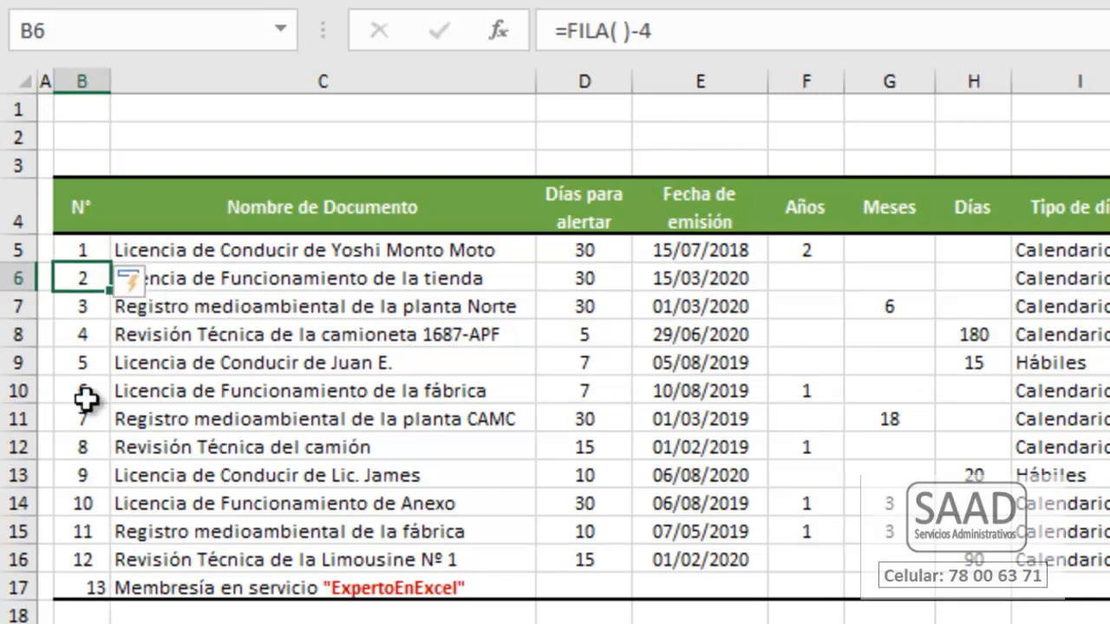
Step: Give the N° cells B5:B17 the custom number format 000
click(84, 179)
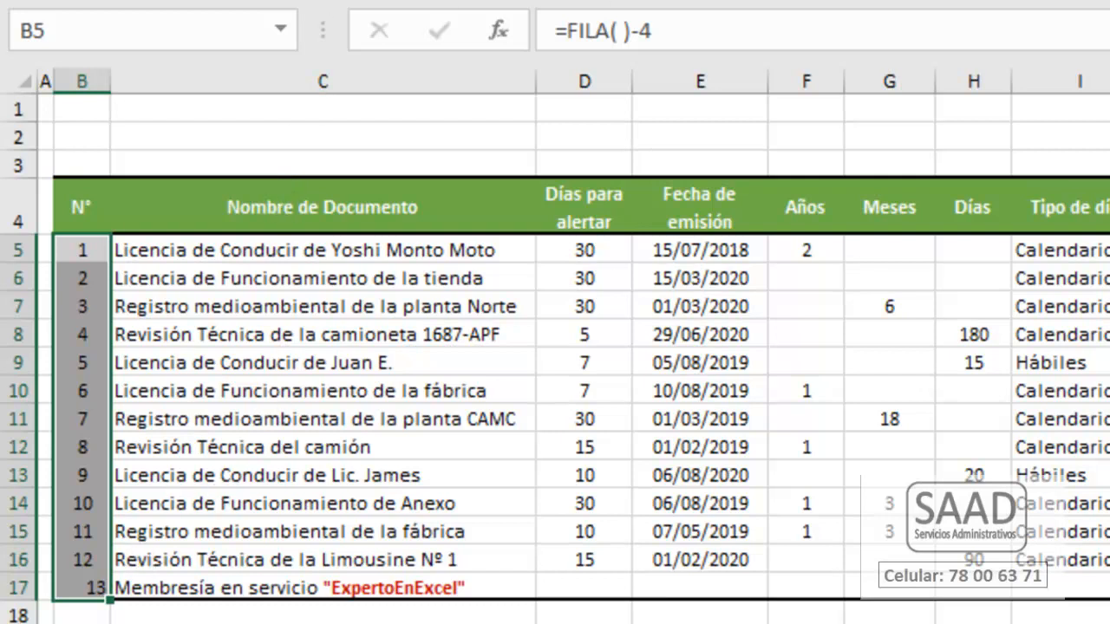
click(544, 3)
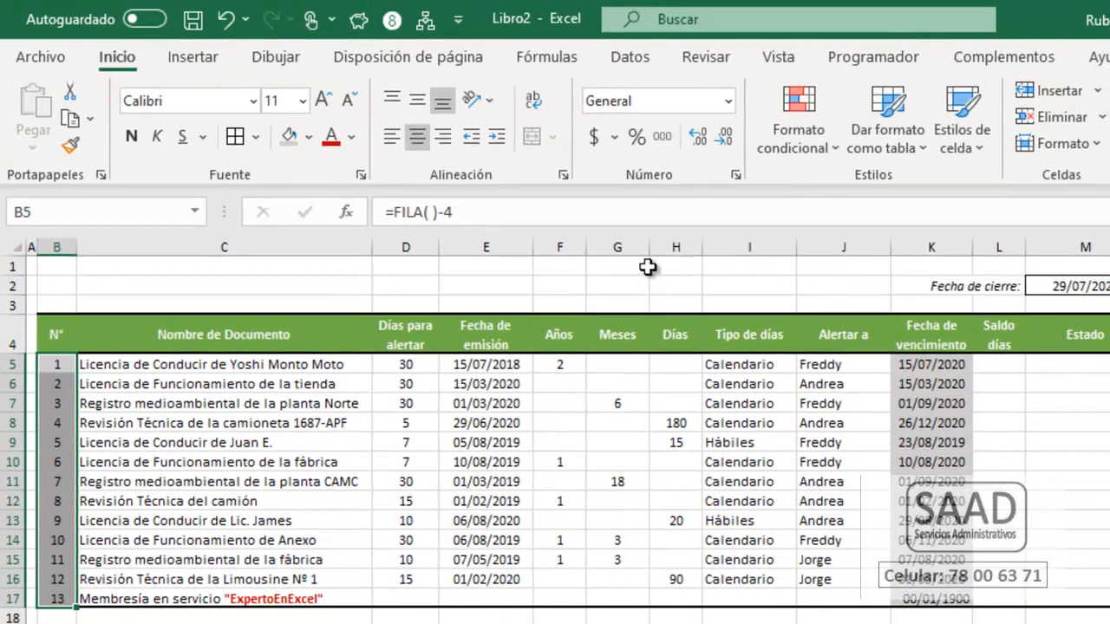
key(ctrl+1)
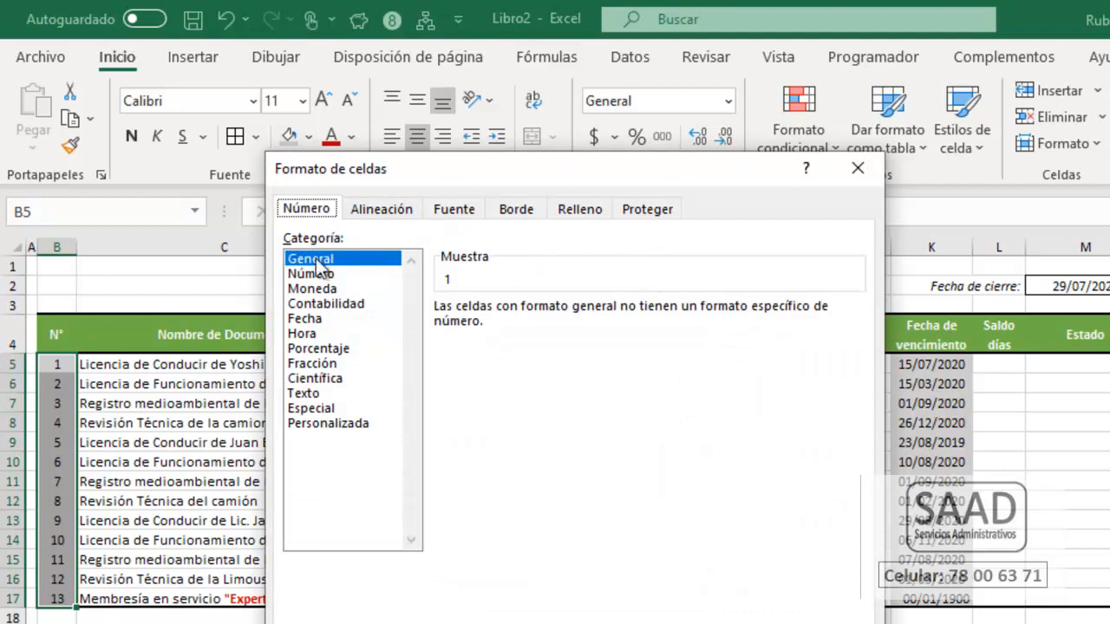
click(337, 423)
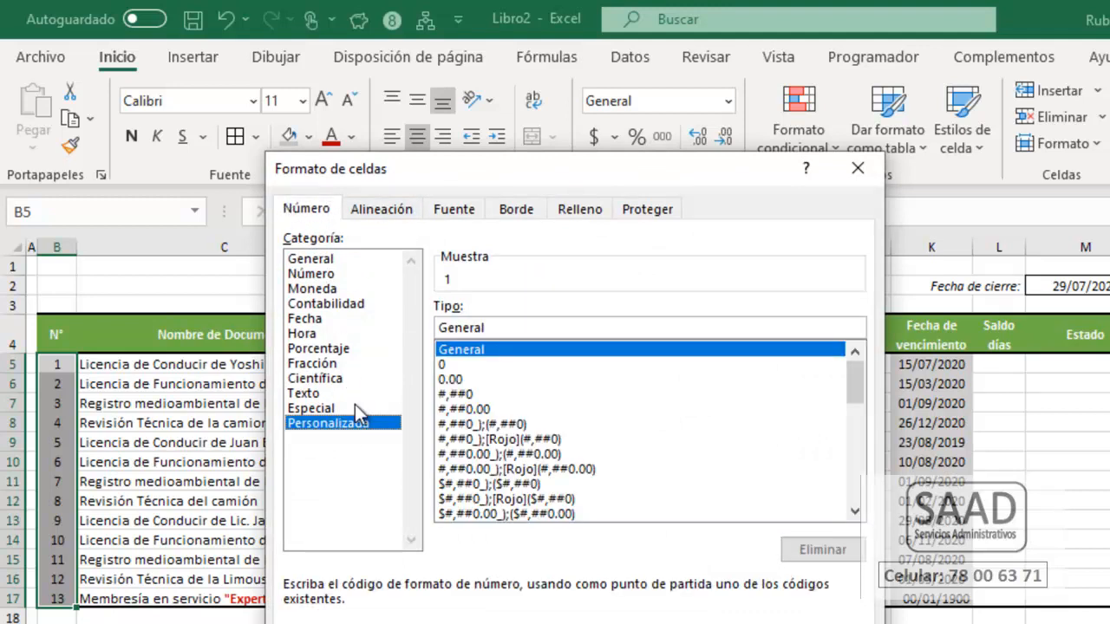
click(455, 365)
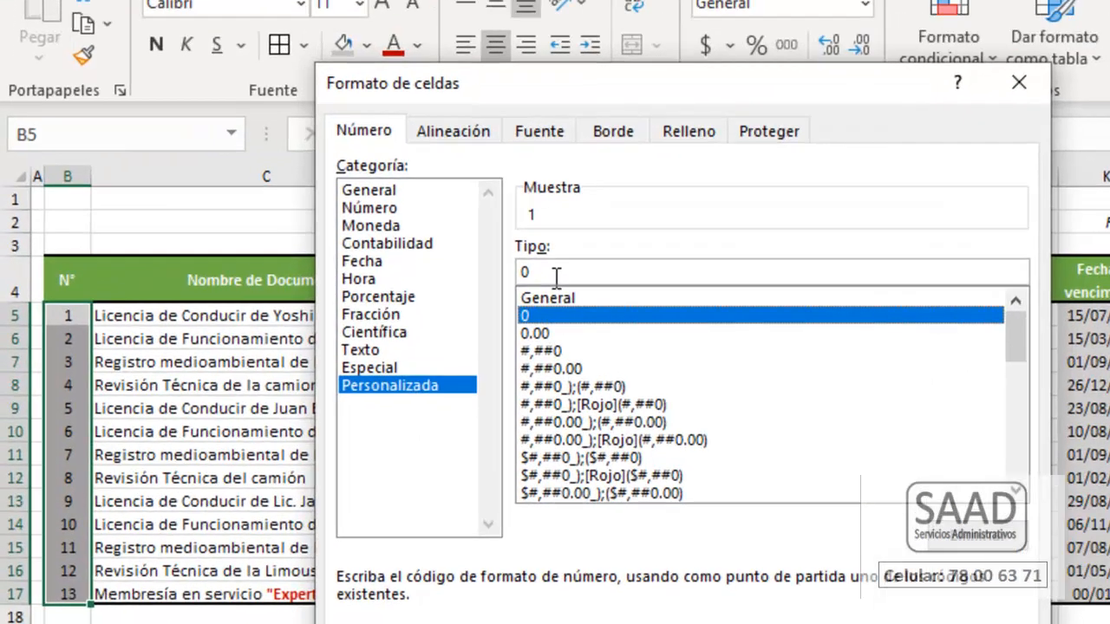
click(556, 275)
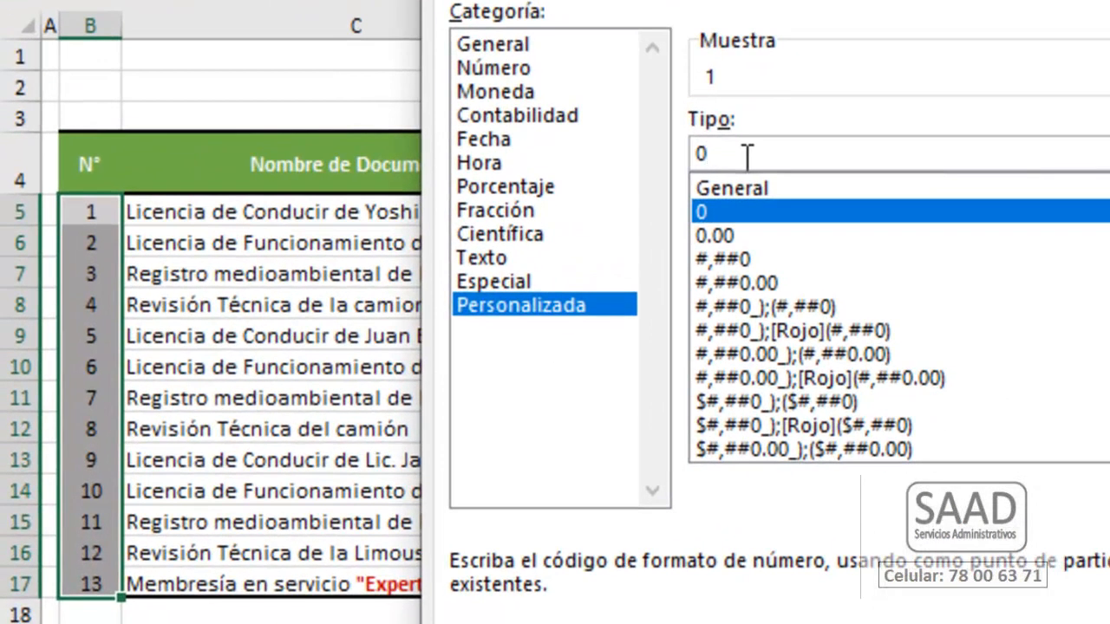
text(00)
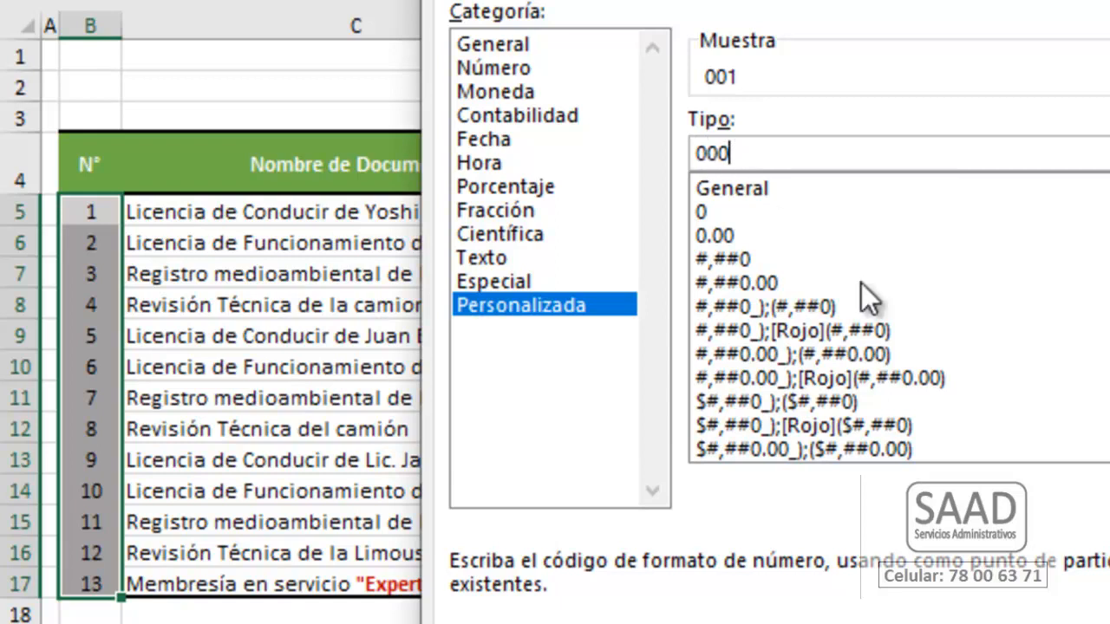
key(Return)
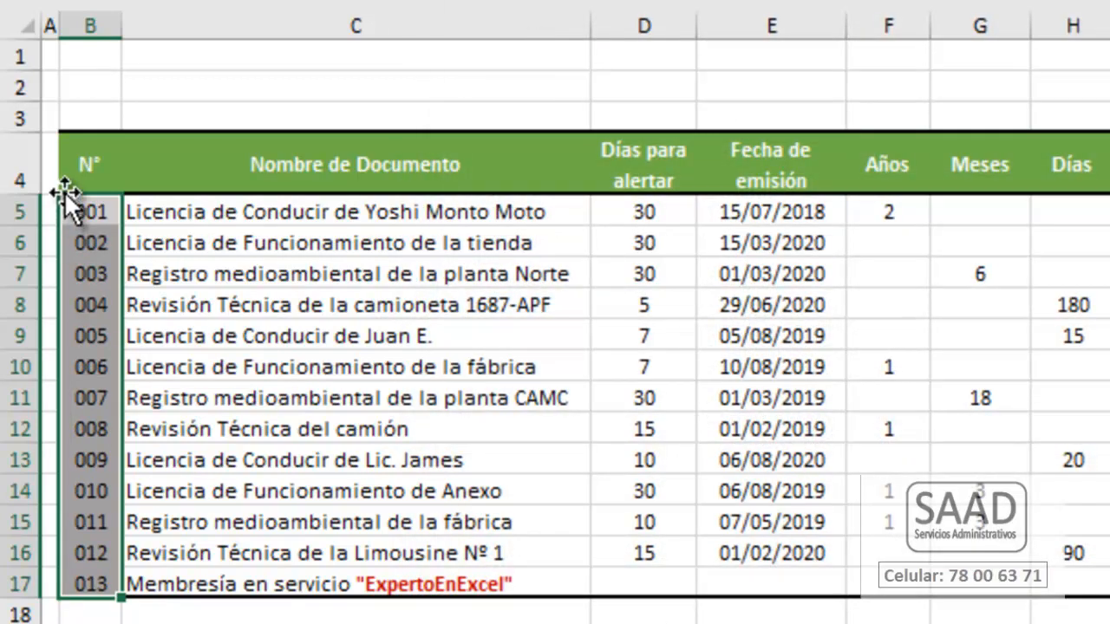
click(94, 583)
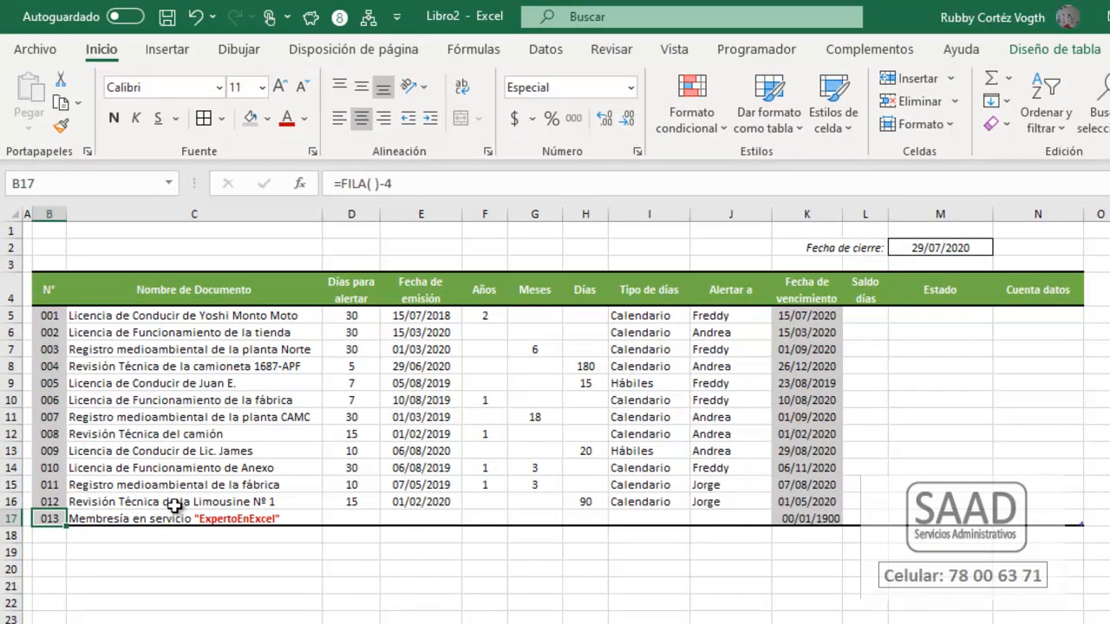
Step: Start a SI formula in the Saldo días cell L5 with the logical test K5<FechaCierre
click(865, 315)
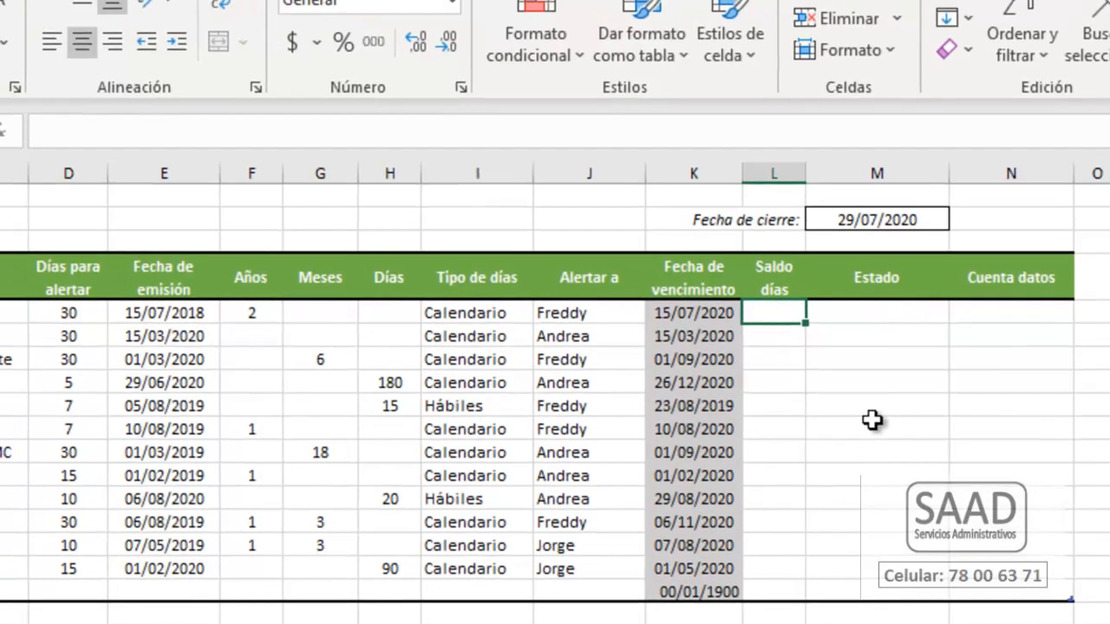
text(=)
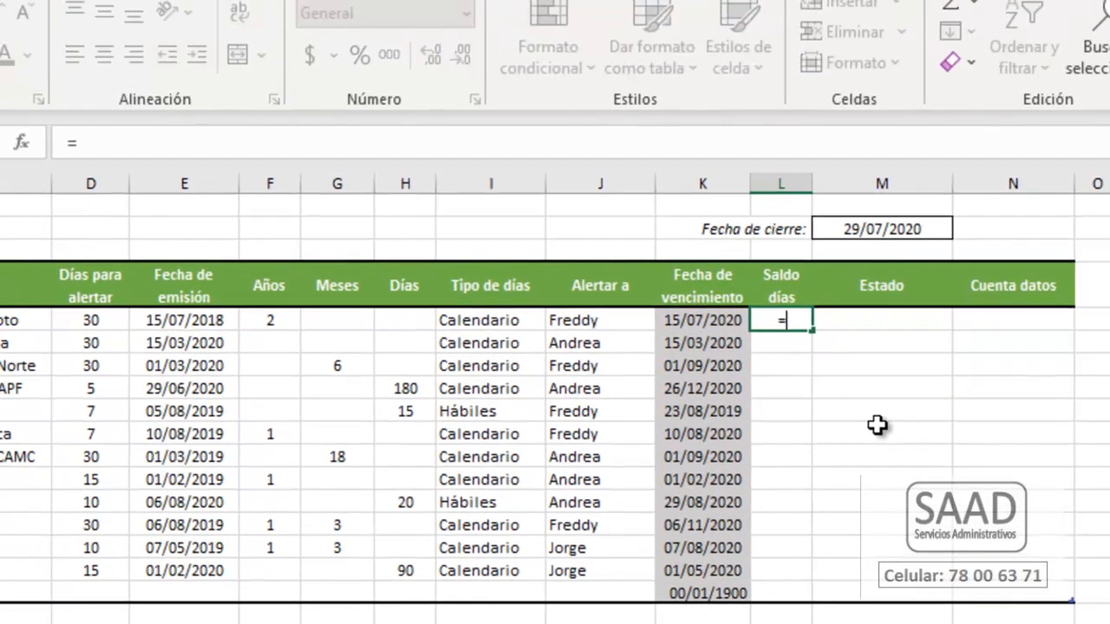
text(si()
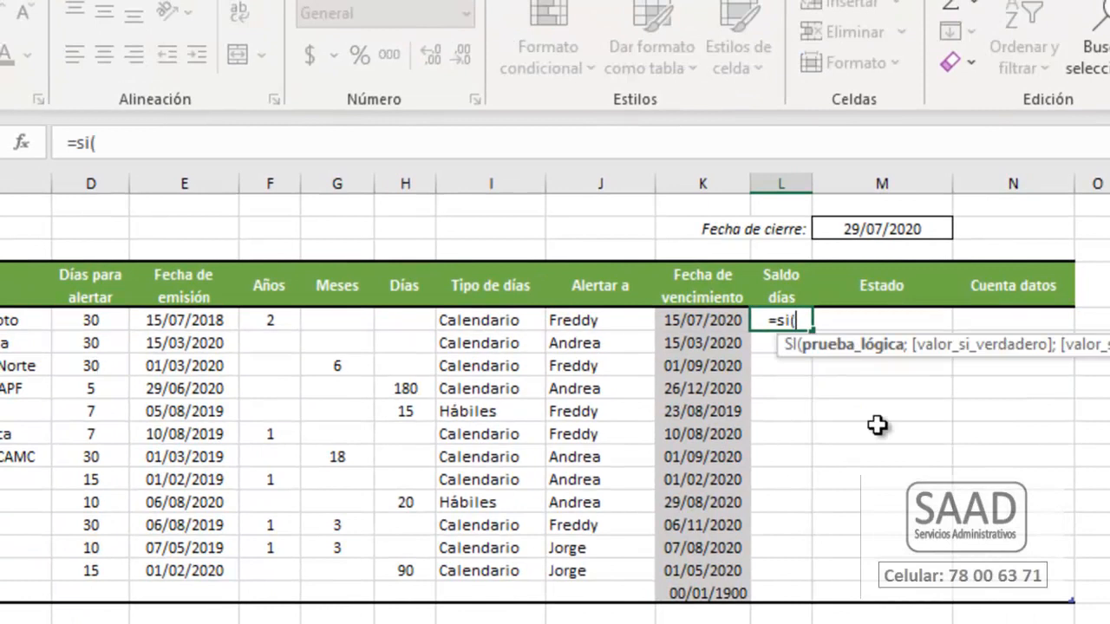
text(K5)
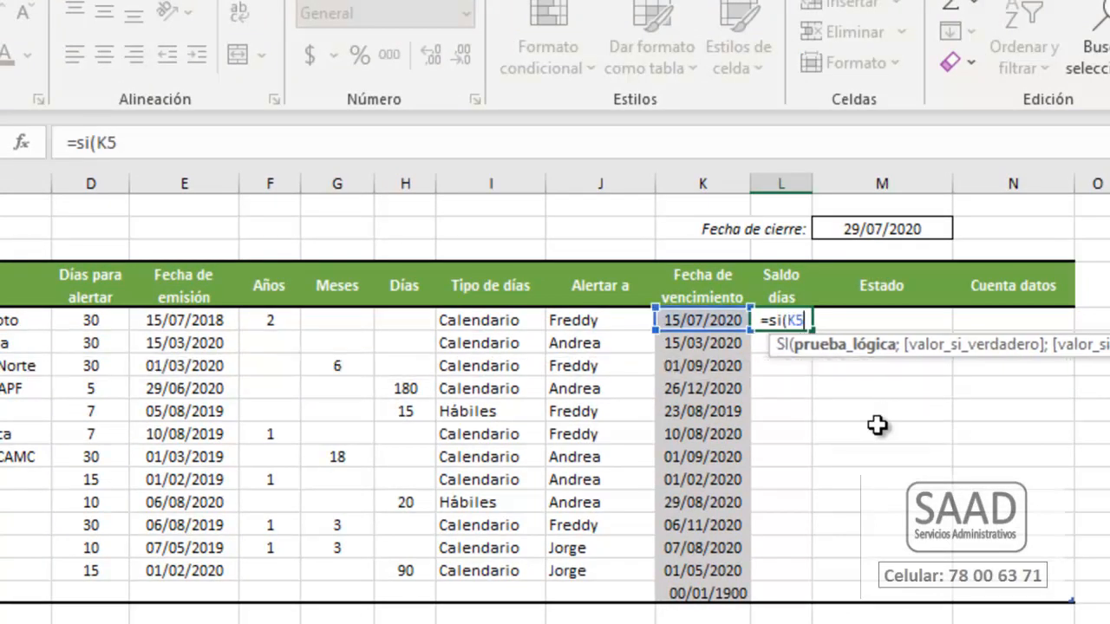
text(<)
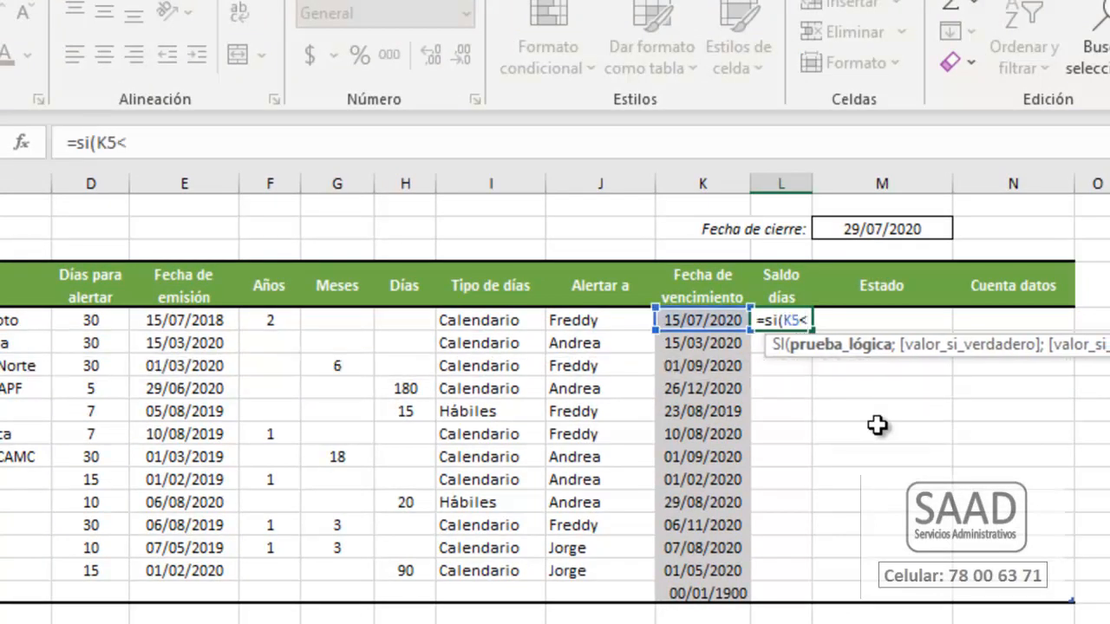
text(Fec)
key(Down)
key(Down)
key(Tab)
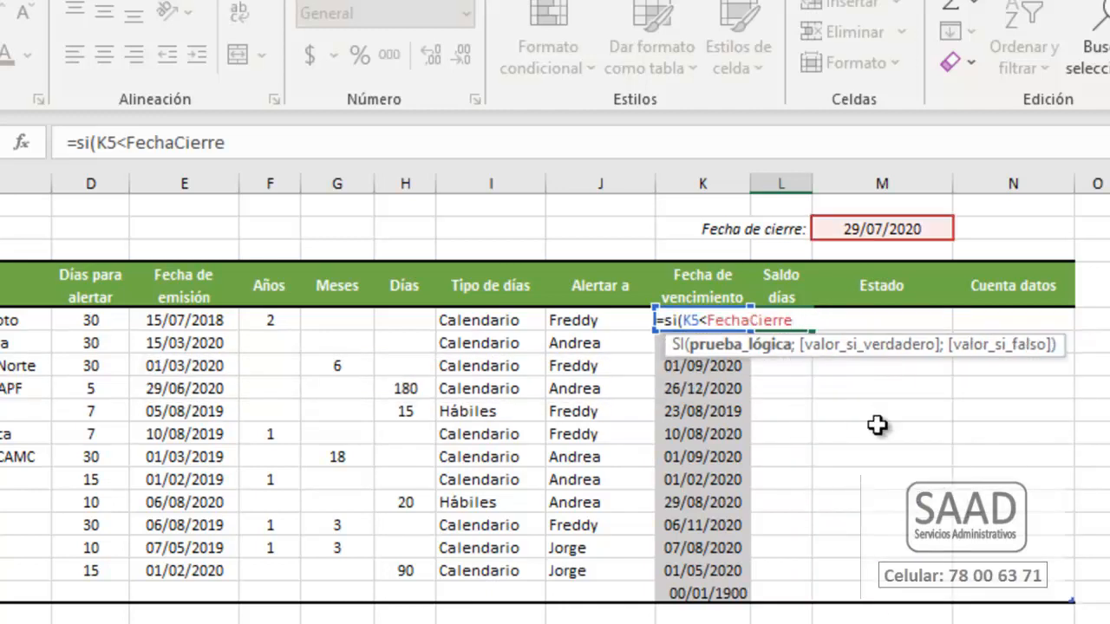
Step: Complete the SI formula in L5 with 0 as the value if true and K5-FechaCierre as the value if false
text(;)
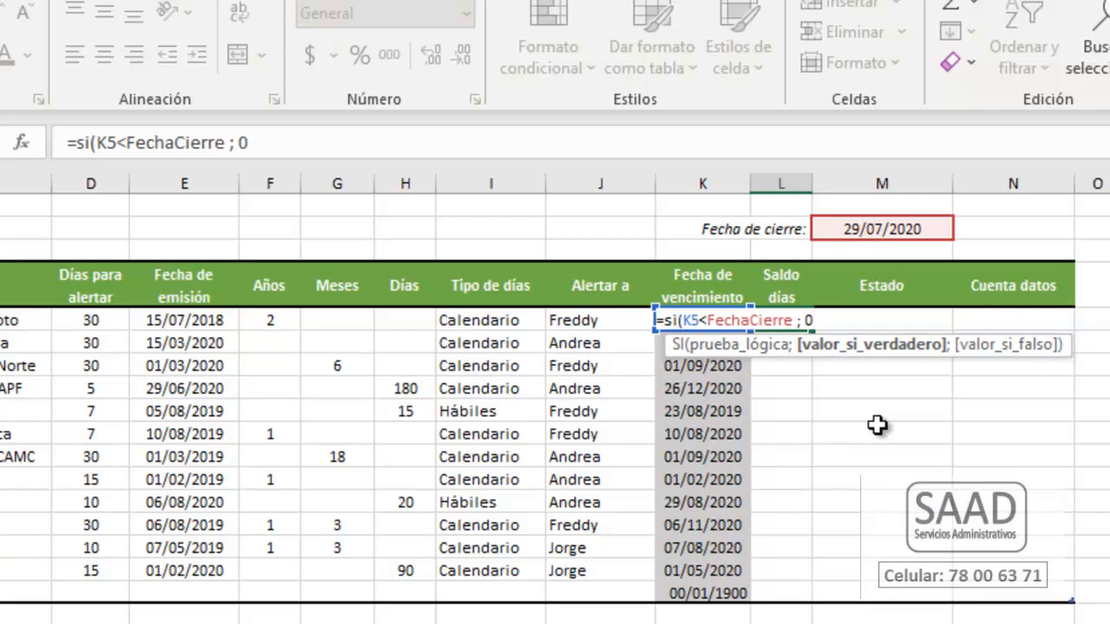
text( 0 ;)
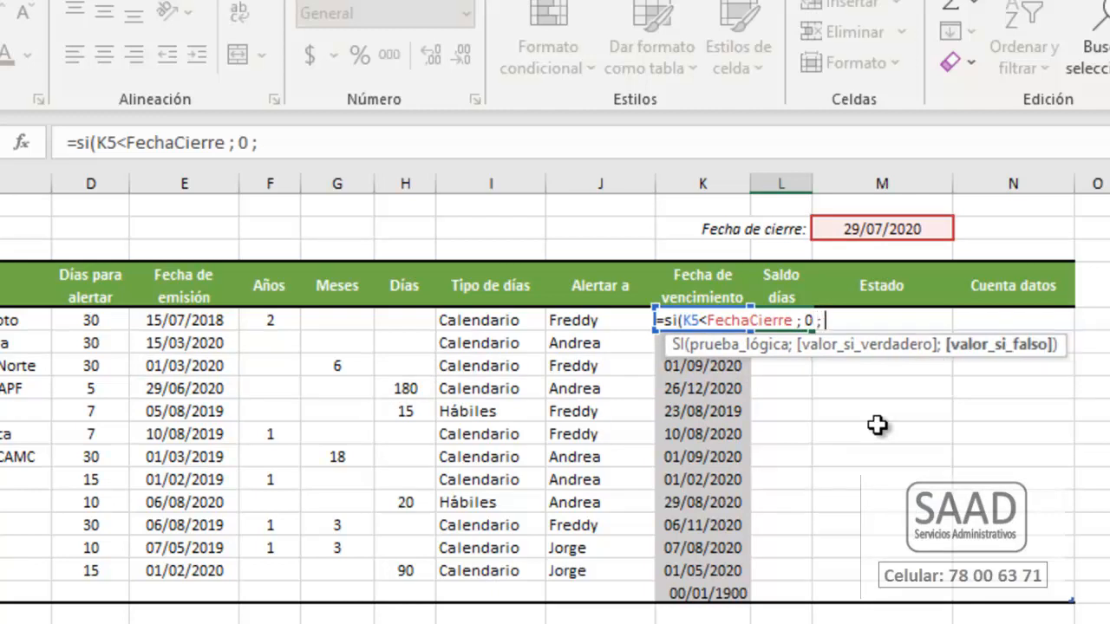
text( K5)
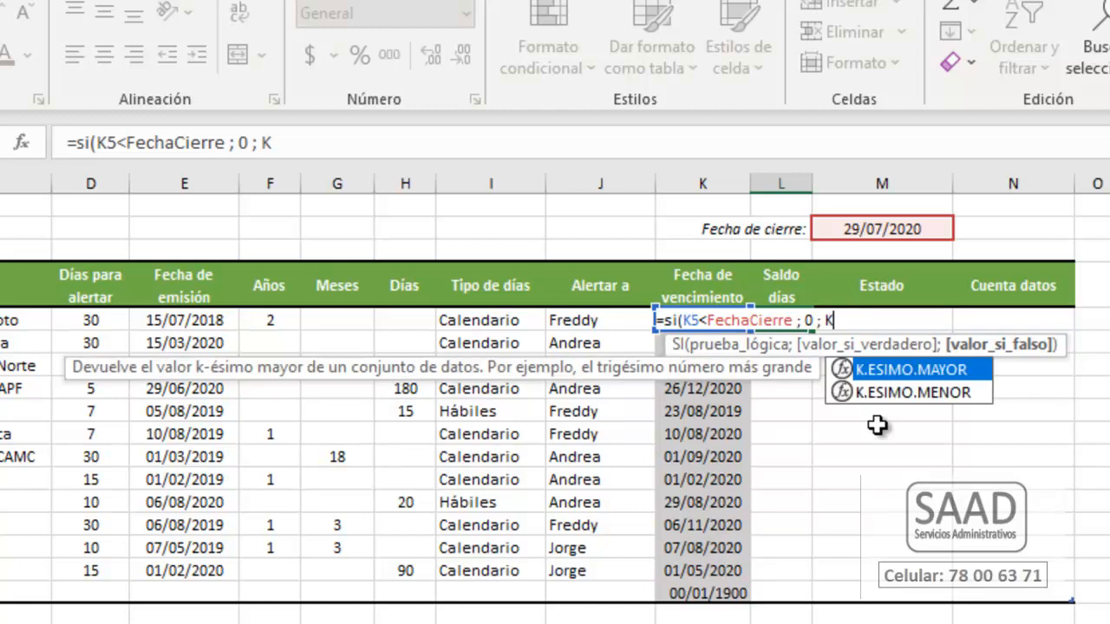
text(-fec)
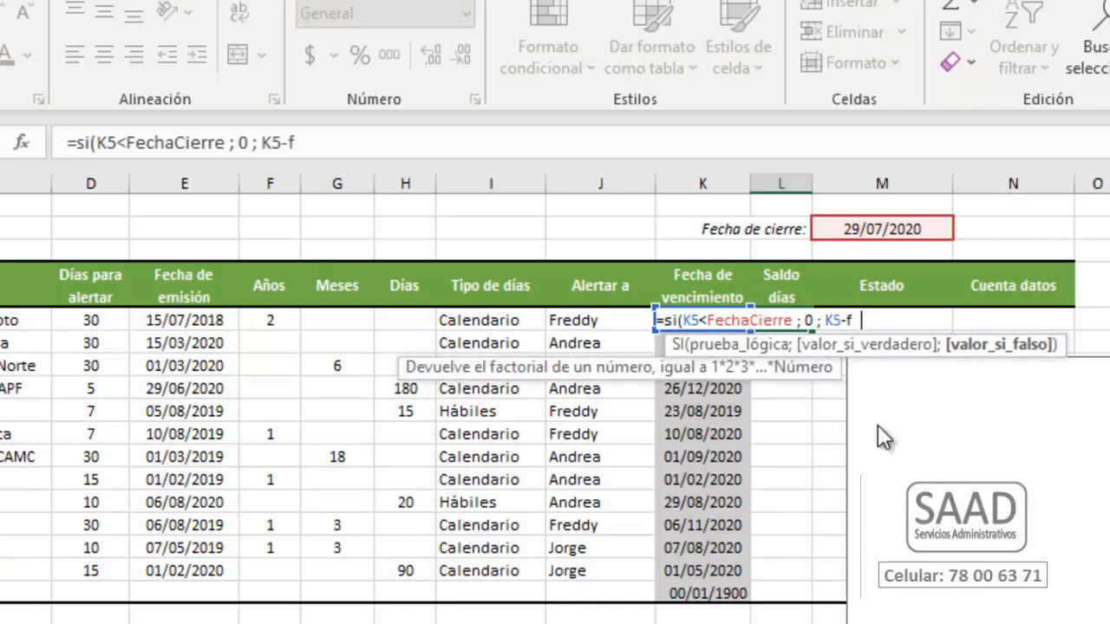
key(Down)
key(Down)
key(Tab)
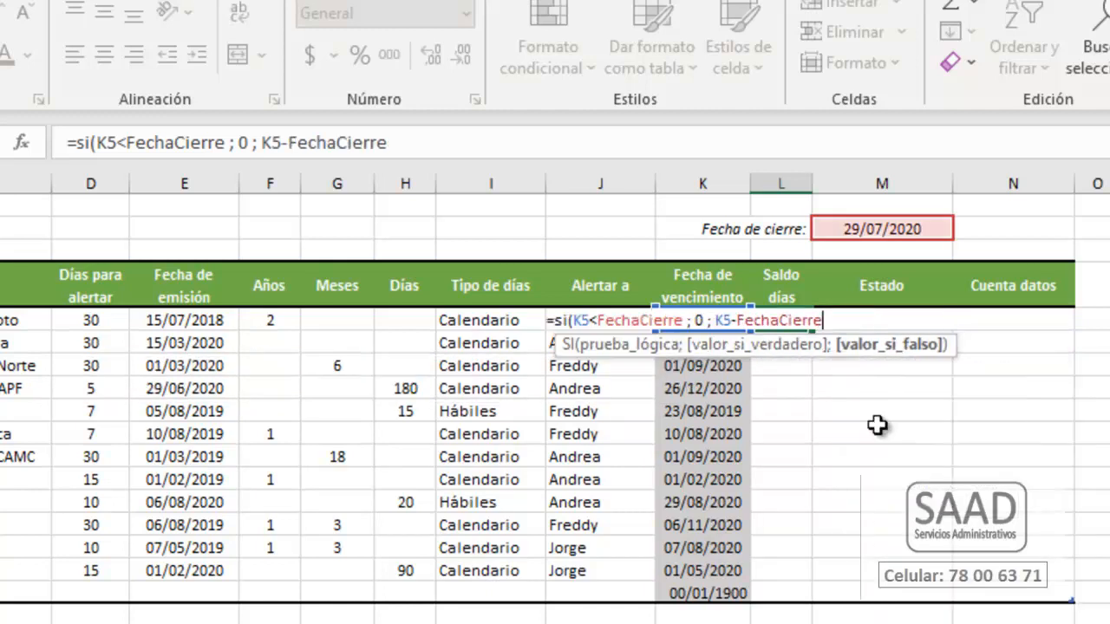
text())
key(ctrl+Return)
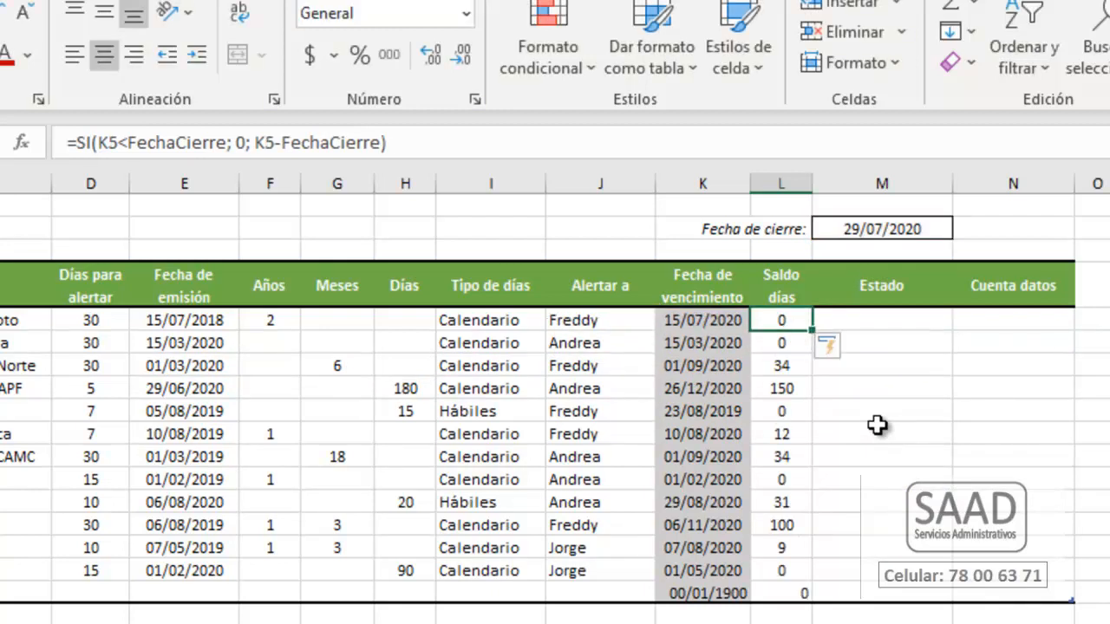
Step: Check the Saldo días results down column L against the expiry dates in column K, as far as row 13
key(Down)
key(Down)
key(Down)
key(Down)
key(Down)
key(Down)
key(Down)
key(Down)
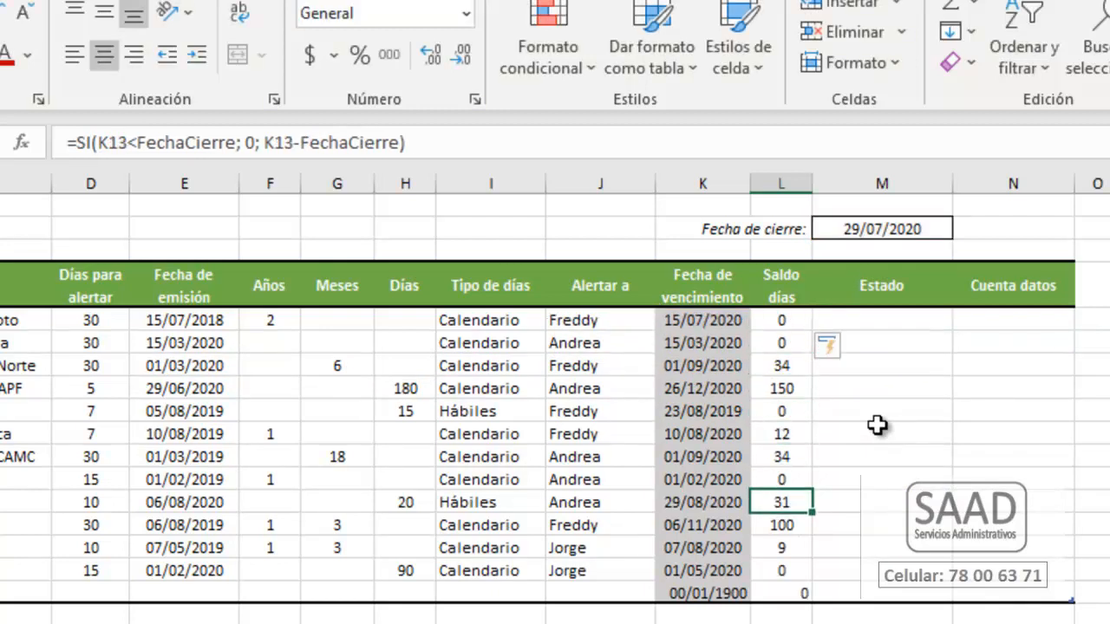
key(Up)
key(Left)
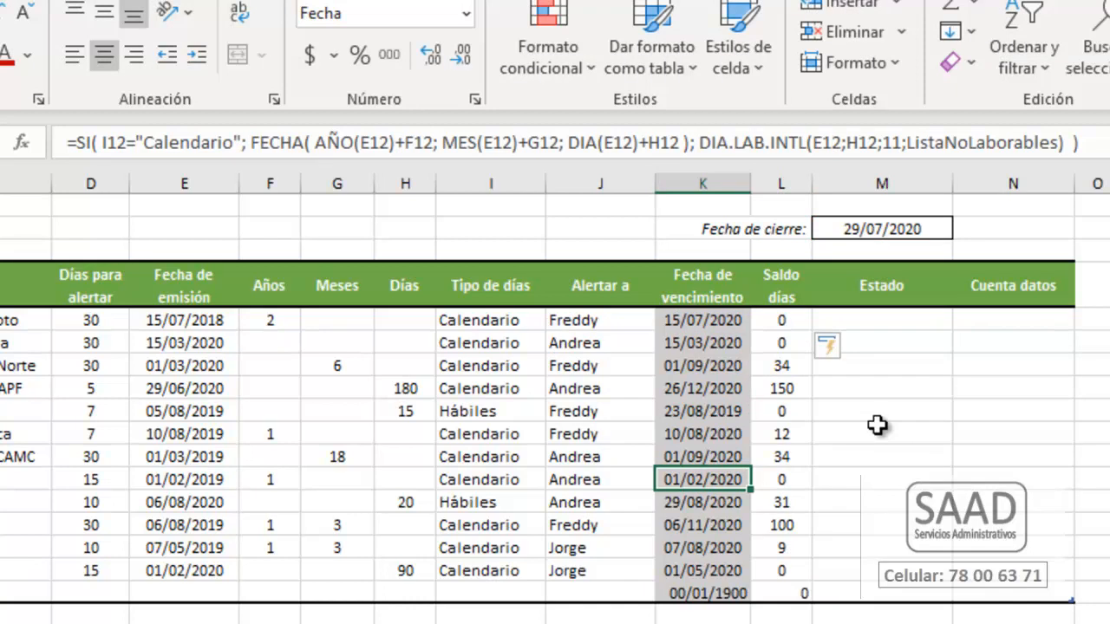
key(Right)
key(Down)
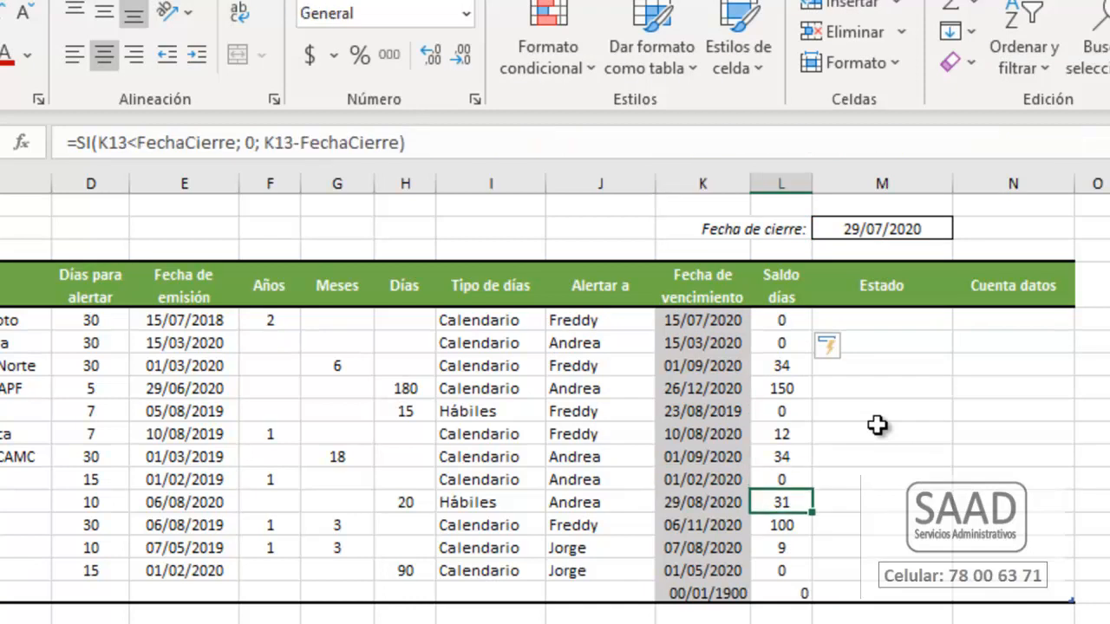
Step: Compare the row 13 Saldo días value with its expiry date and review the remaining balances in column L
key(Left)
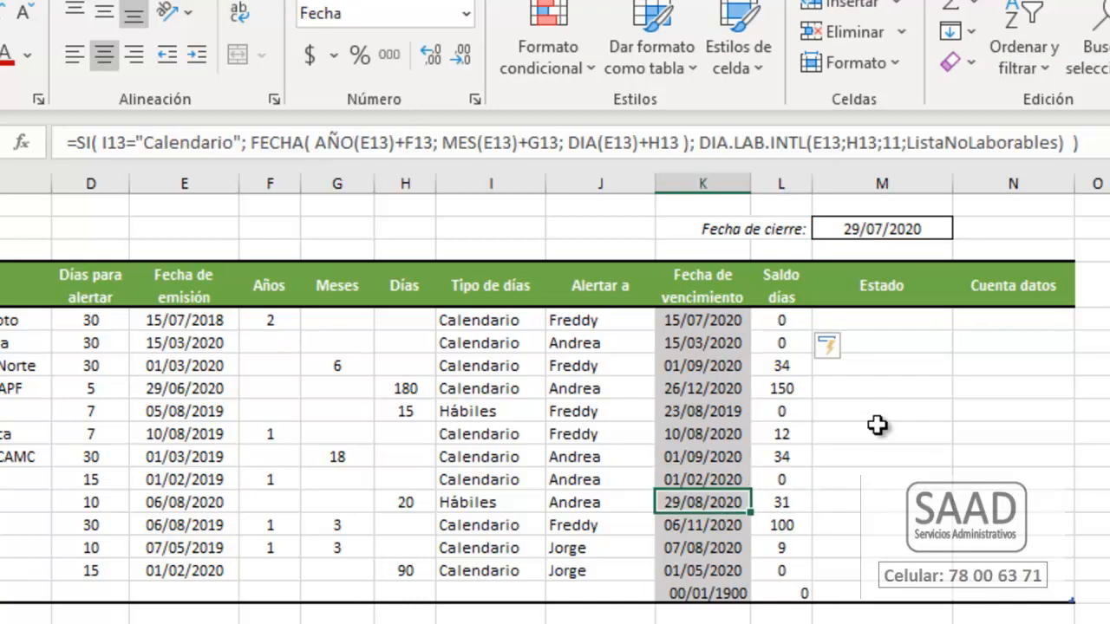
key(Right)
key(Left)
key(Right)
key(Down)
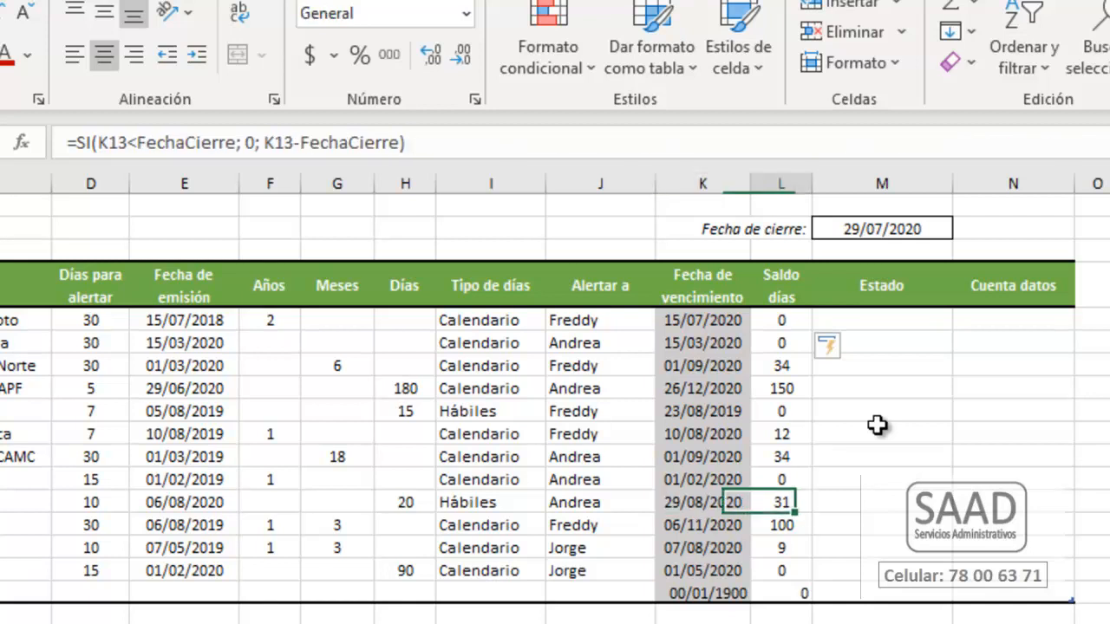
key(Down)
key(Down)
key(Down)
key(Up)
key(Up)
key(Up)
key(Up)
key(Up)
key(Up)
key(Up)
key(Up)
key(Up)
key(Up)
key(Up)
key(Up)
key(Up)
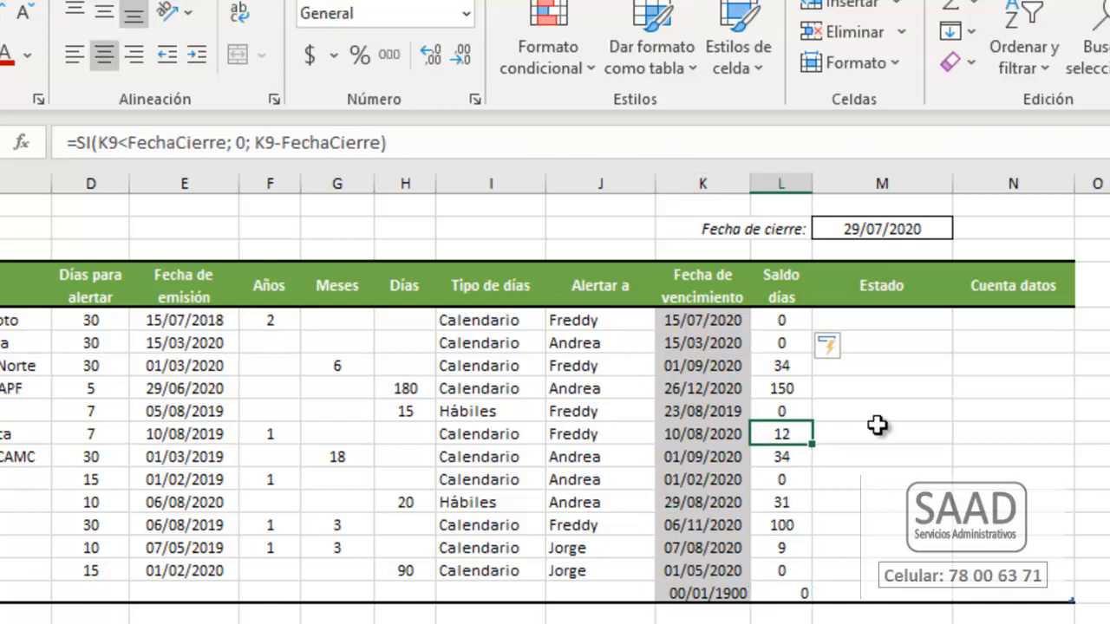
key(Up)
key(Down)
Step: Inspect the closing date formula in M2 above the empty Estado column
key(Right)
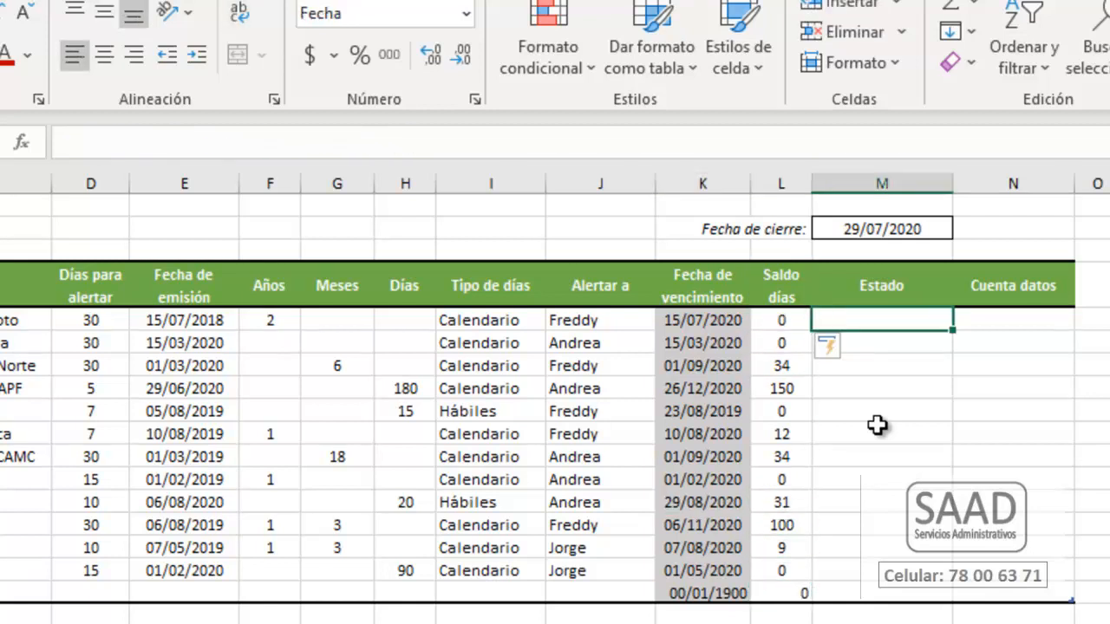
key(Up)
key(Up)
key(Up)
key(Up)
key(Down)
key(Down)
key(Down)
key(Down)
key(Down)
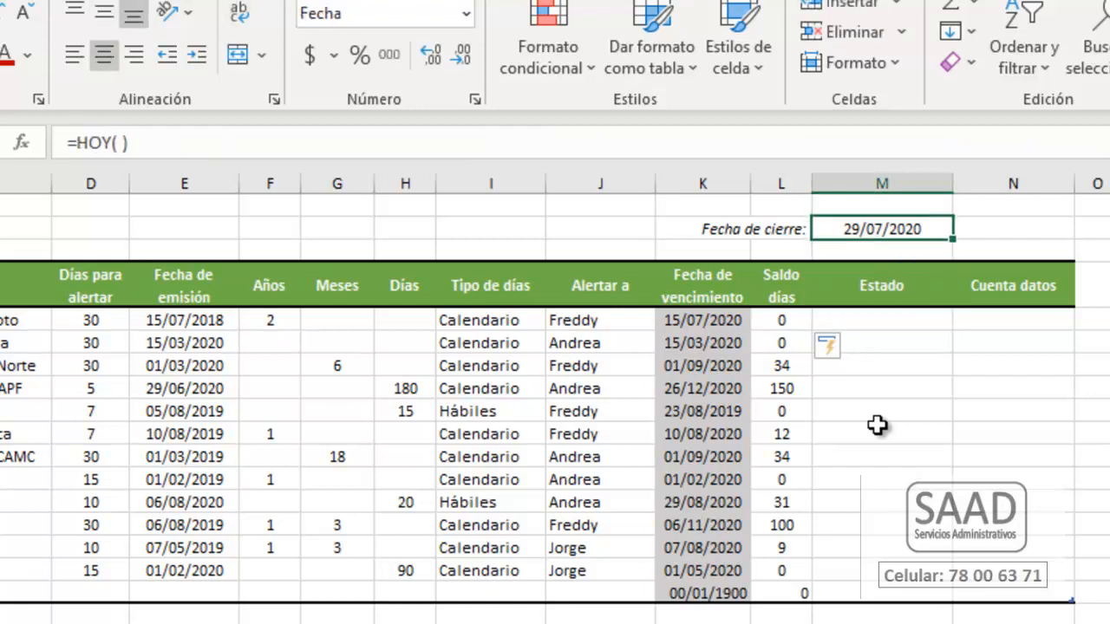
key(Up)
Step: Enter the formula text si(K1<HOY();"Vencido";SI(L1=0;"Vence HOY";SI(L1<=H1;"Alerta";"Vigente"))))) in the Estado cell M5
key(F2)
text(I(K1<HOY();"Vencido";SI(L1=0;"Vence HOY";SI(L1<=H1;"Alerta";"Vigente"))))))
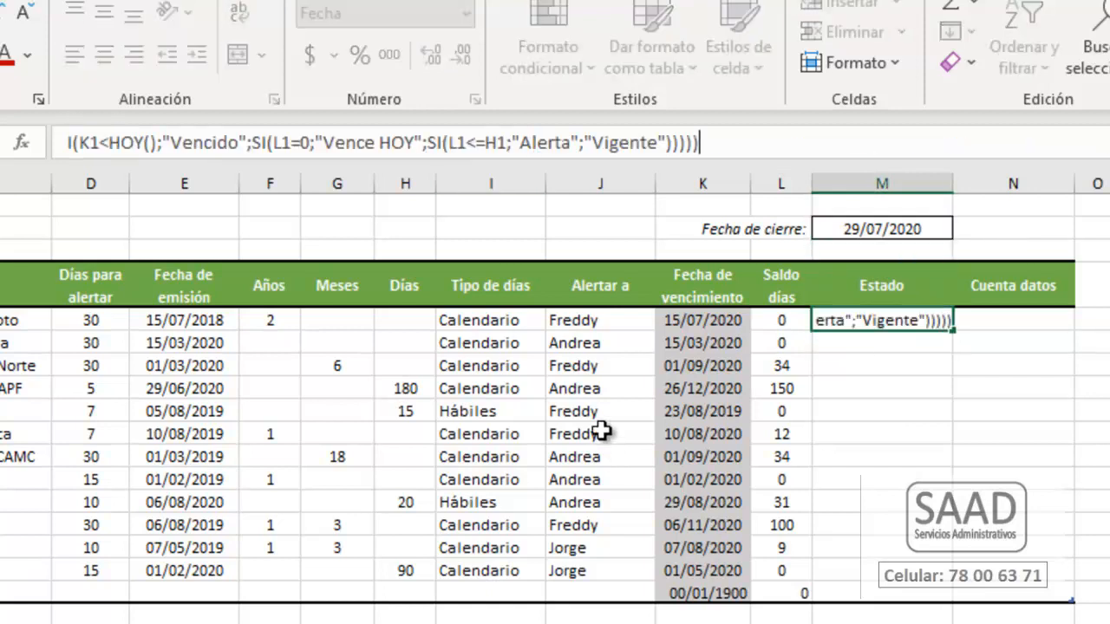
click(72, 143)
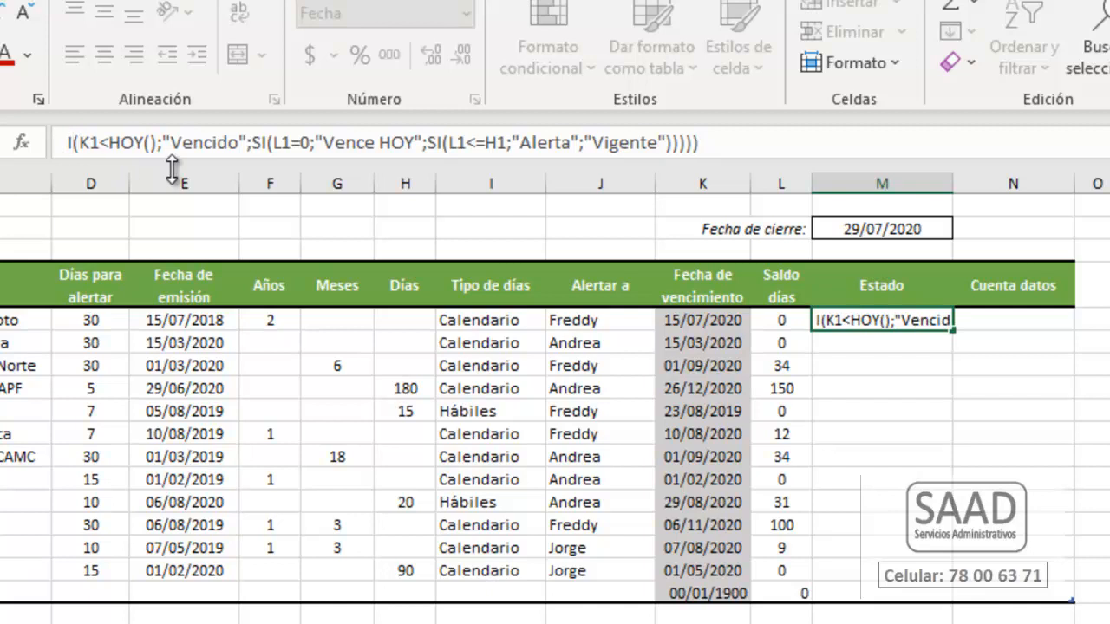
text(si()
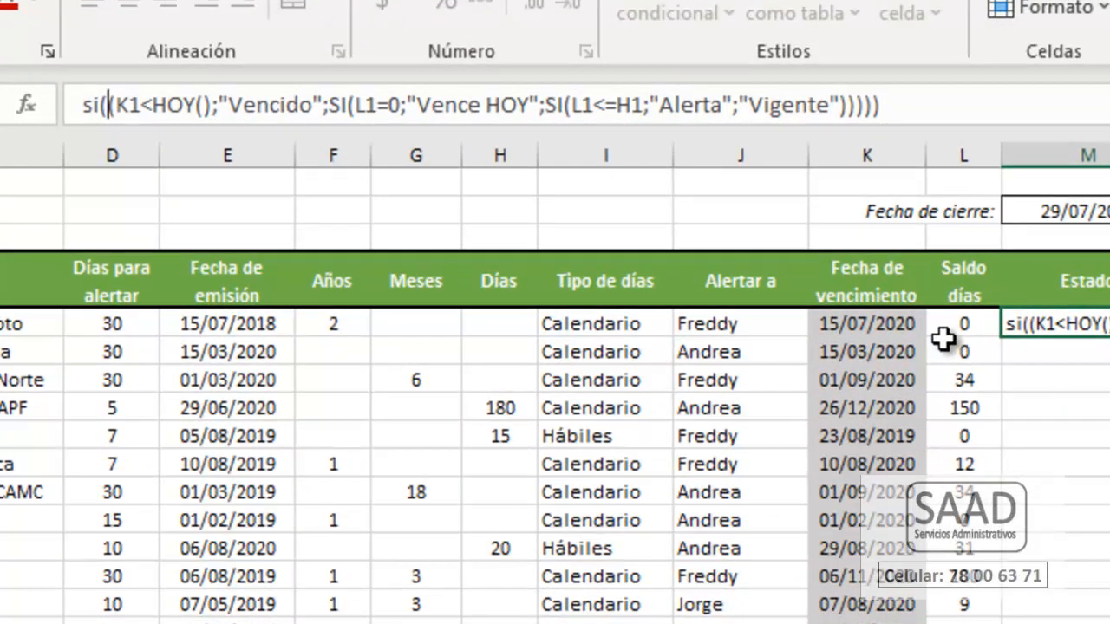
key(BackSpace)
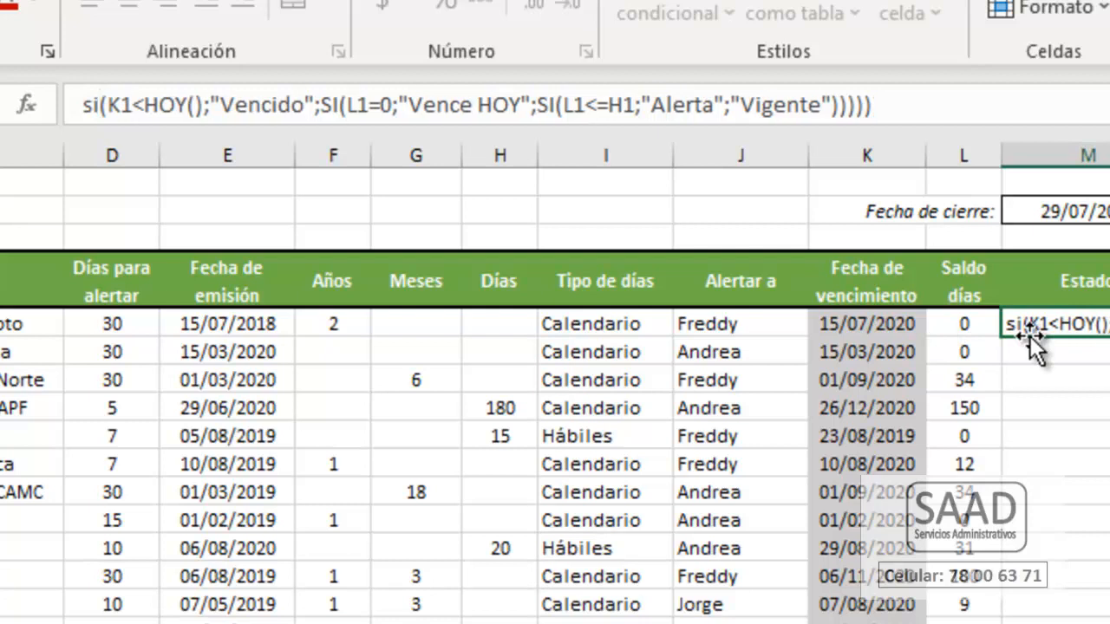
Step: Change the first logical test in M5 to K5<HOY() with spaces around it, and prefix the formula with an equals sign
click(134, 105)
key(BackSpace)
text(5)
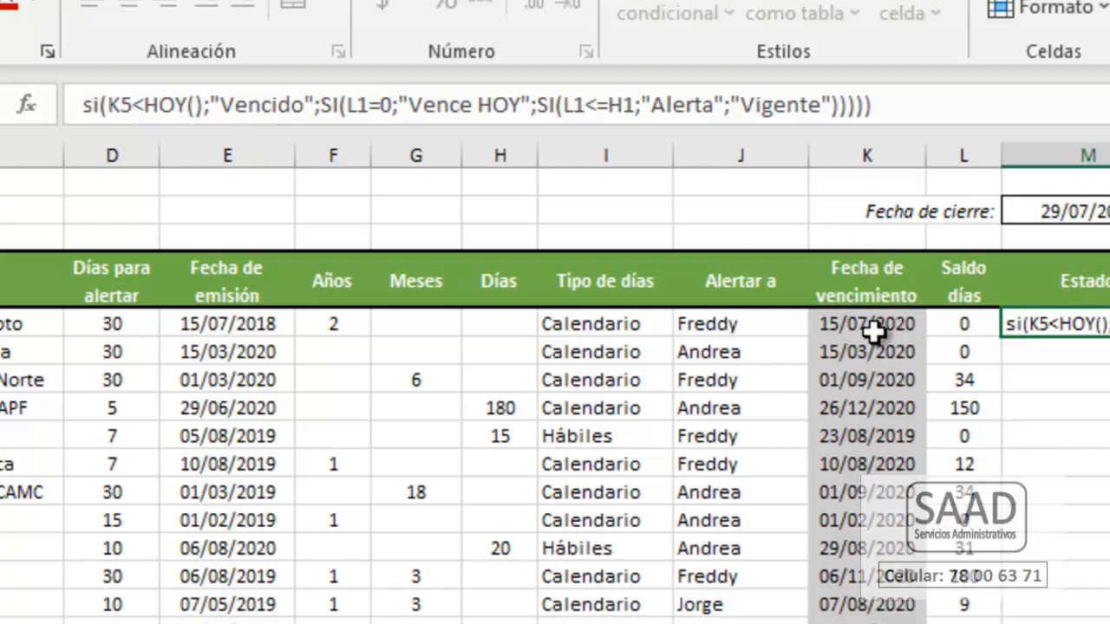
click(209, 111)
click(108, 105)
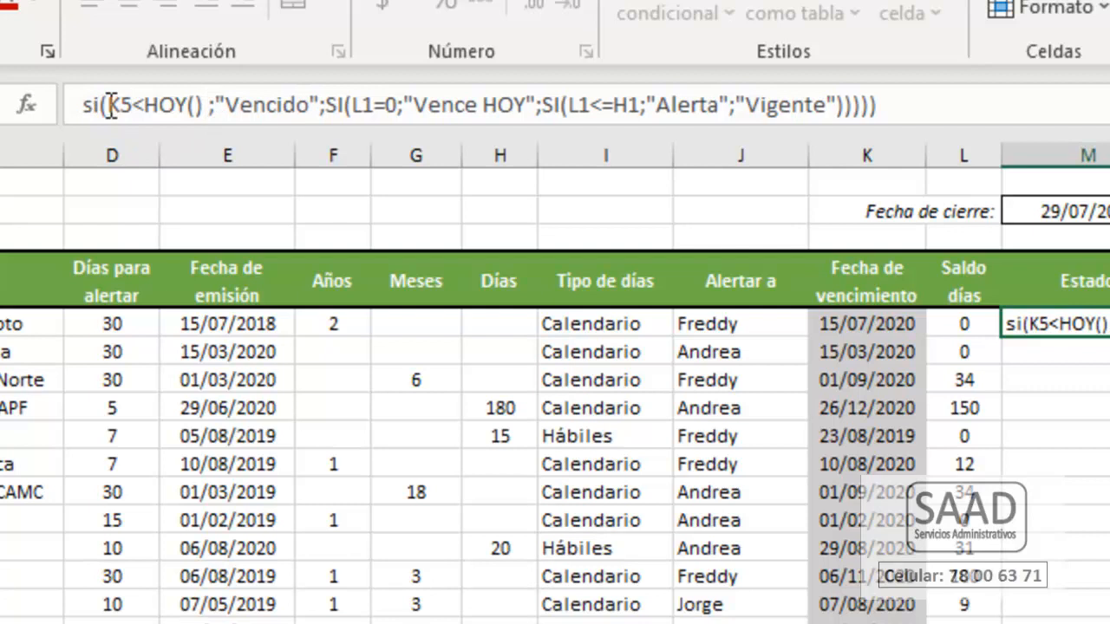
click(86, 105)
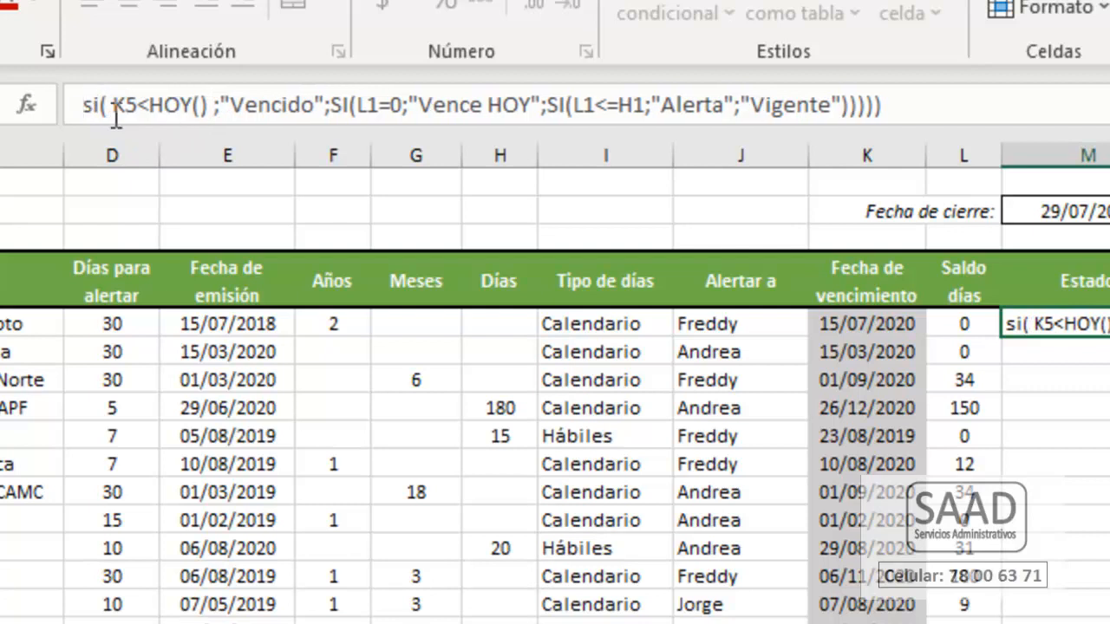
text(=)
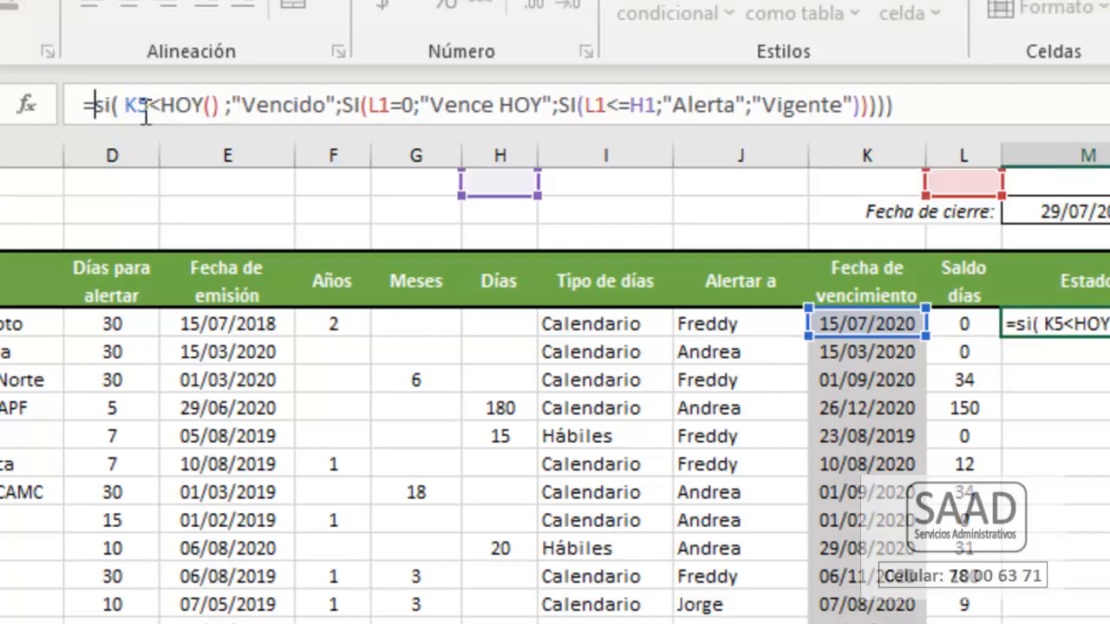
Step: Put spaces around the "Vencido" argument and remove the two surplus closing parentheses at the formula's end
click(236, 105)
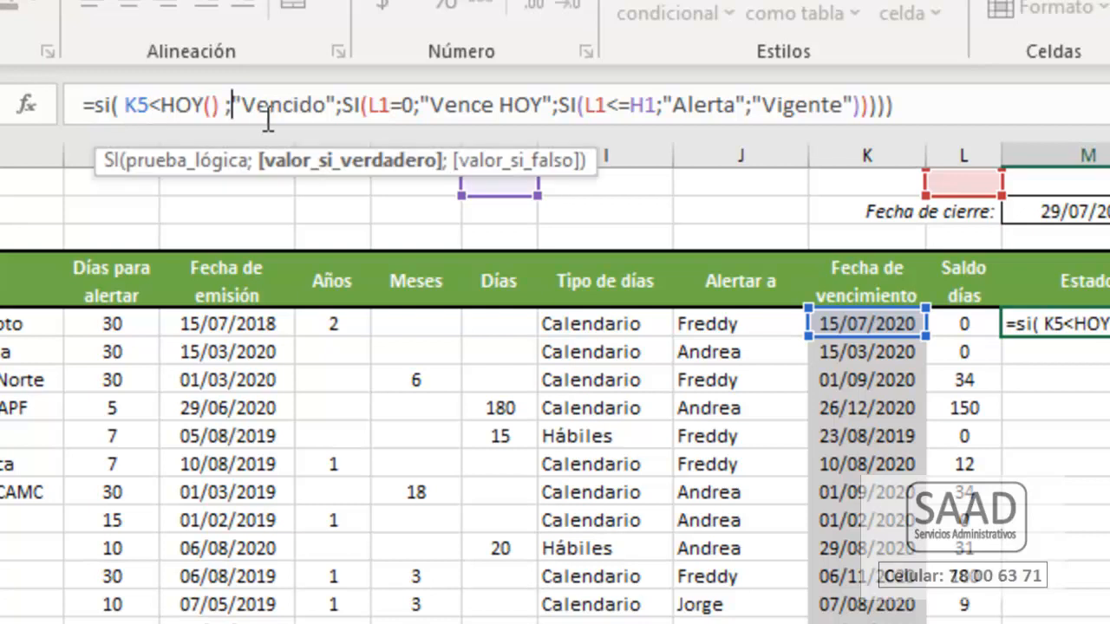
click(340, 106)
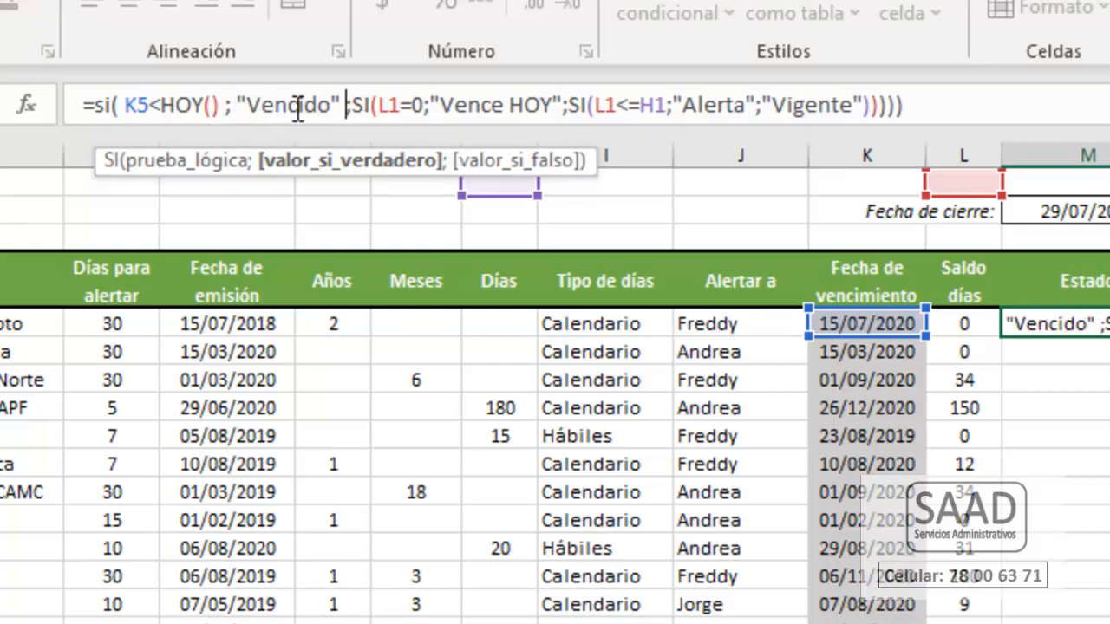
click(352, 106)
drag(356, 114, 888, 114)
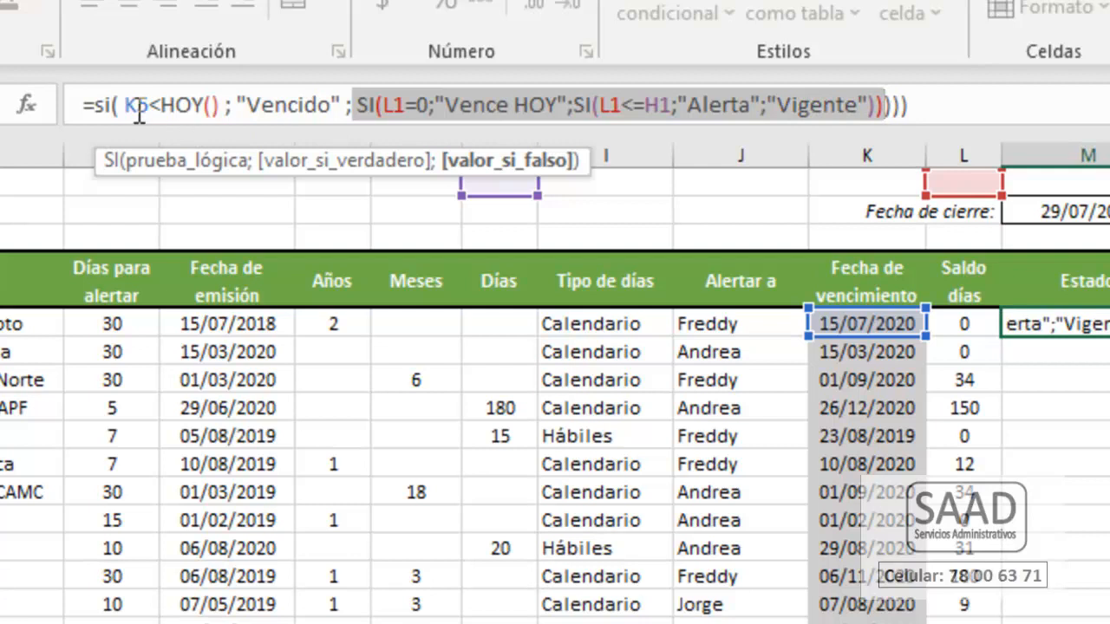
click(976, 101)
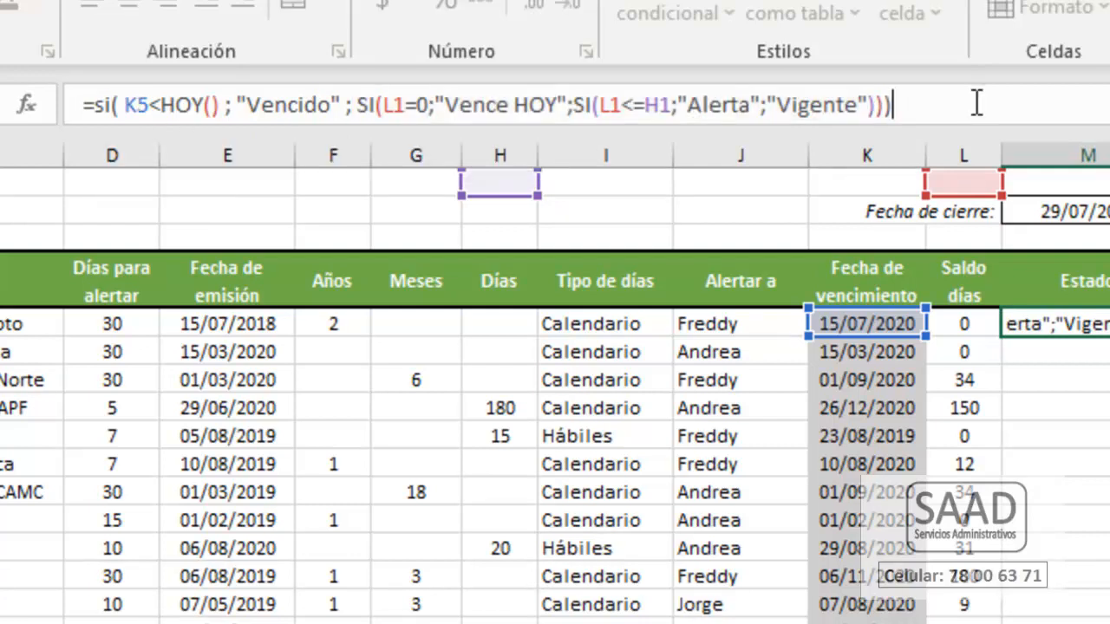
Step: Set the second SI's logical test to L5=0, with spaces separating it from the parenthesis and semicolon
click(386, 108)
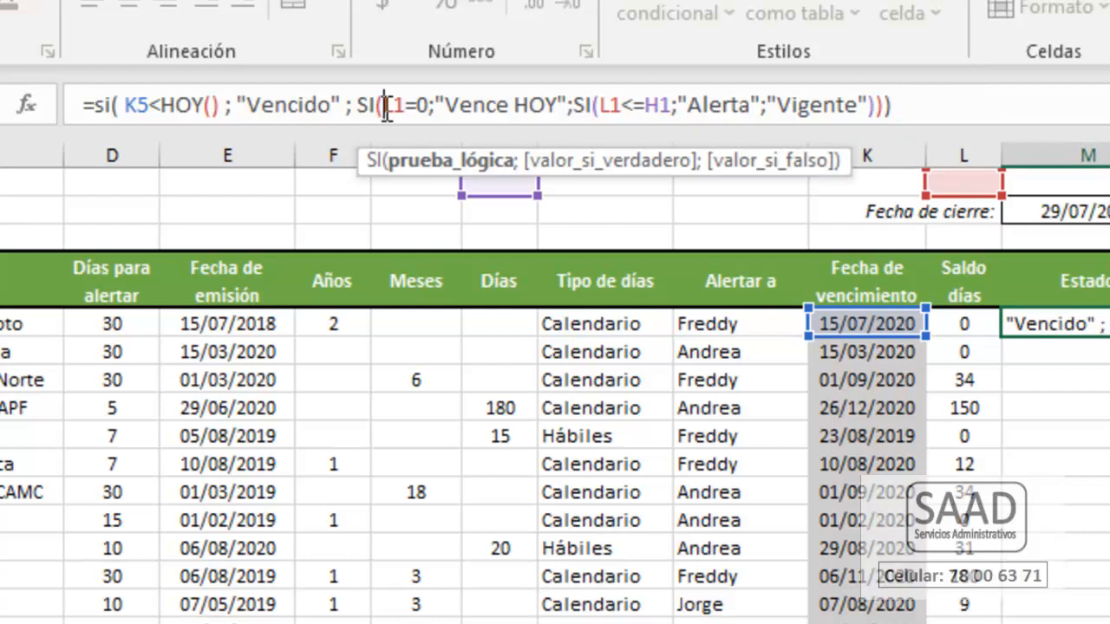
click(436, 113)
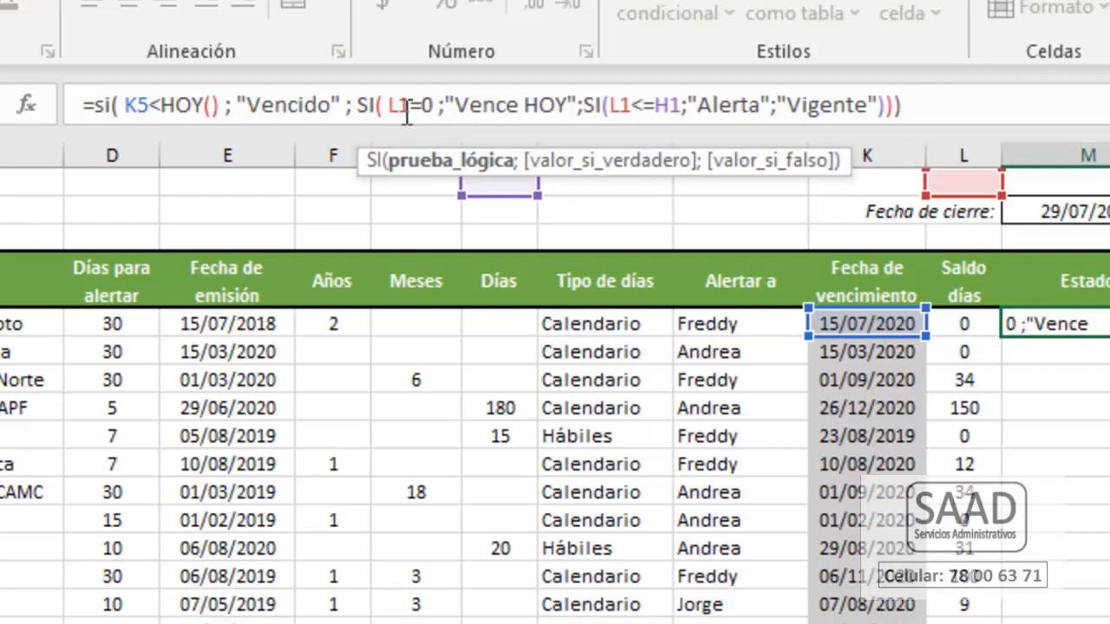
drag(398, 108, 444, 108)
key(Left)
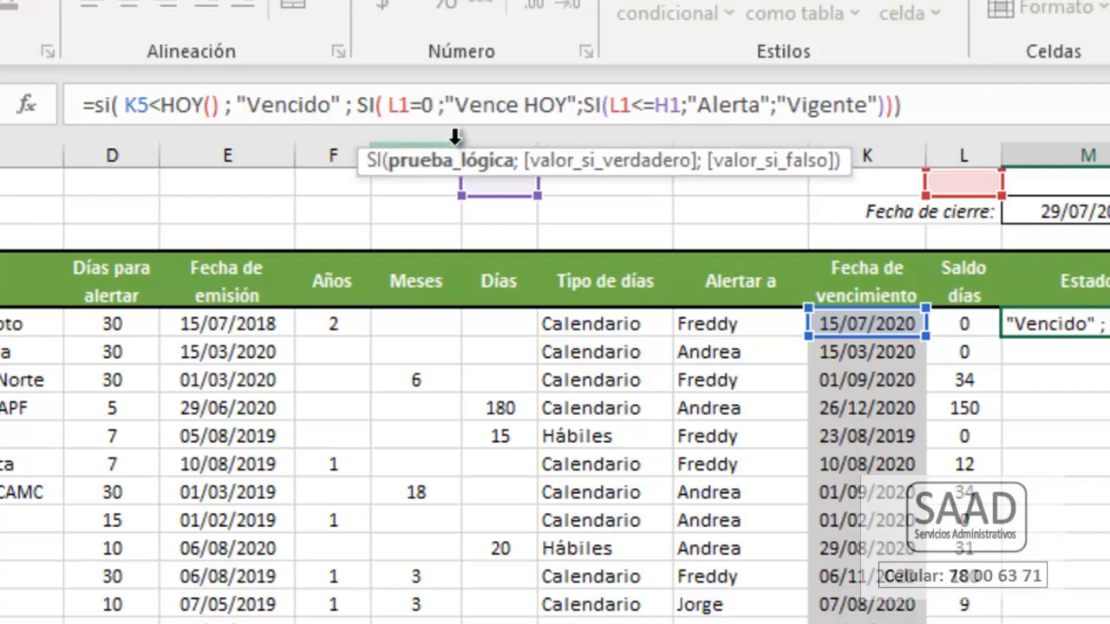
key(Delete)
text(5)
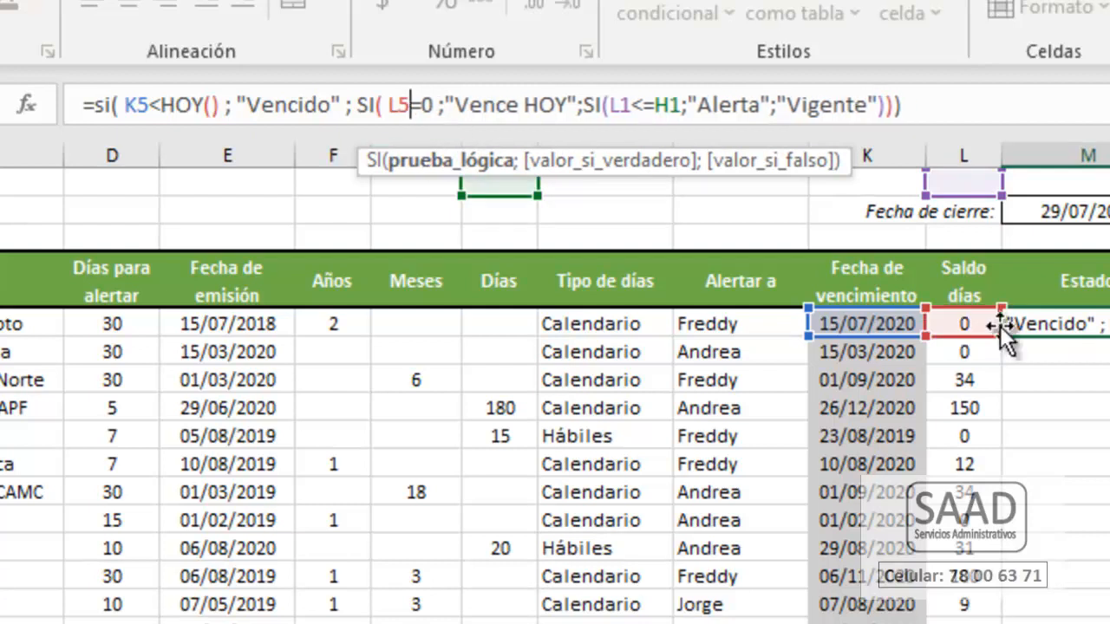
Step: Add spaces around the "Vence HOY" argument and the third SI, separating the formula's closing parentheses
click(454, 105)
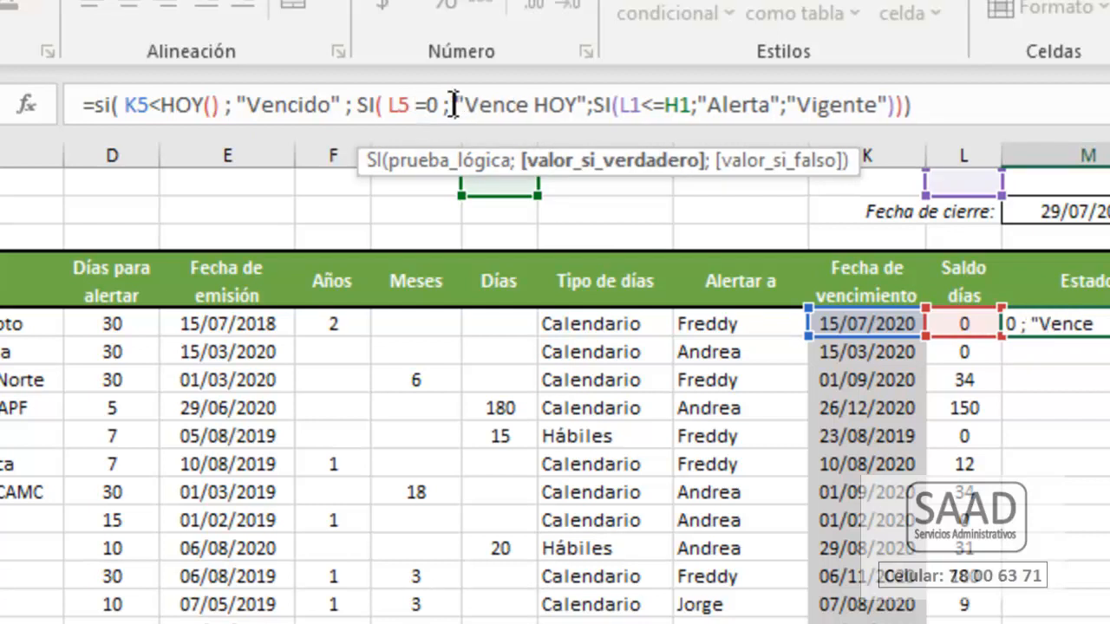
click(586, 111)
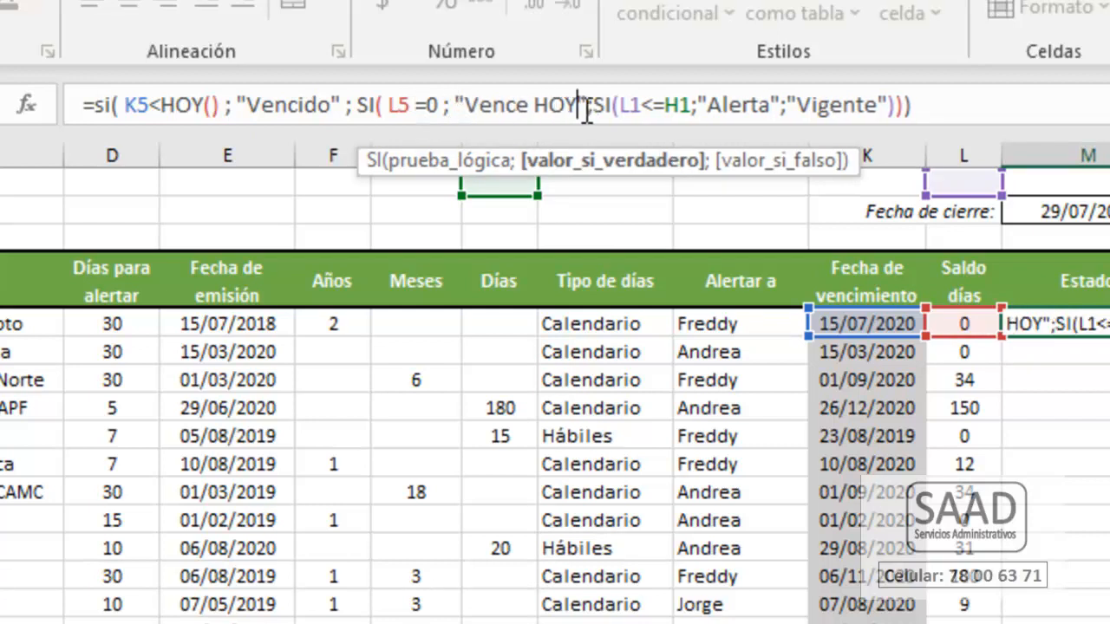
double_click(399, 105)
drag(452, 105, 595, 108)
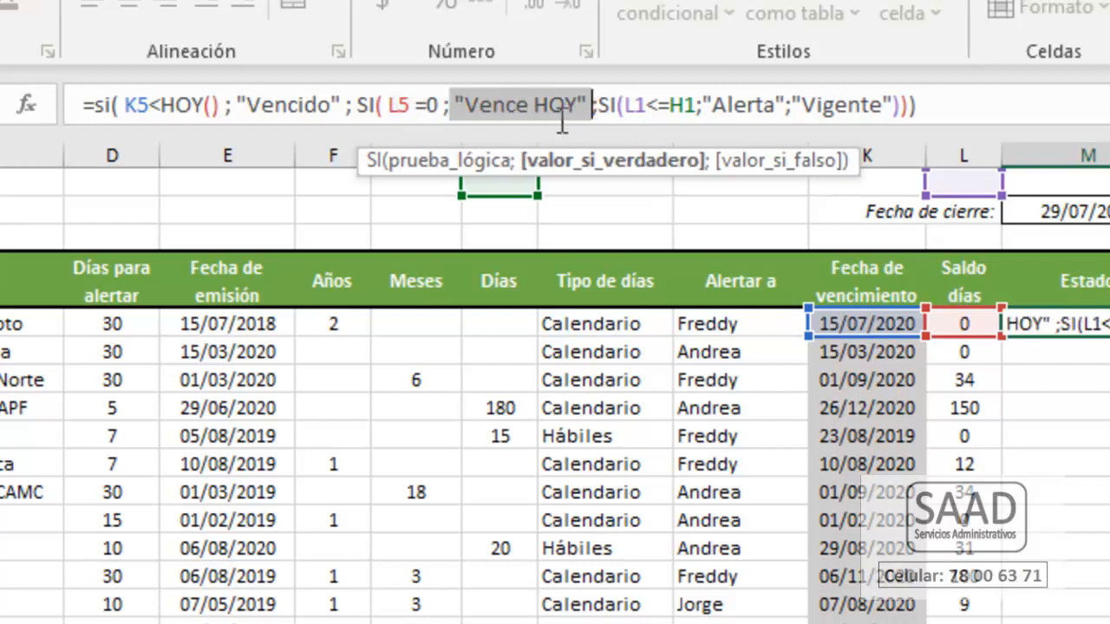
click(603, 107)
drag(603, 106, 906, 106)
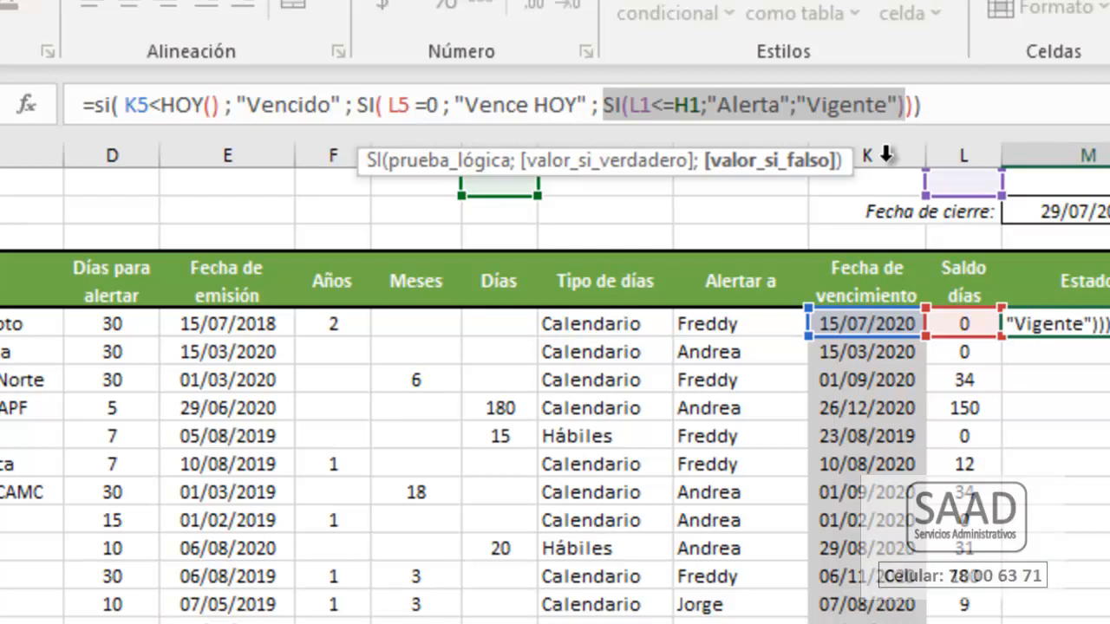
click(907, 105)
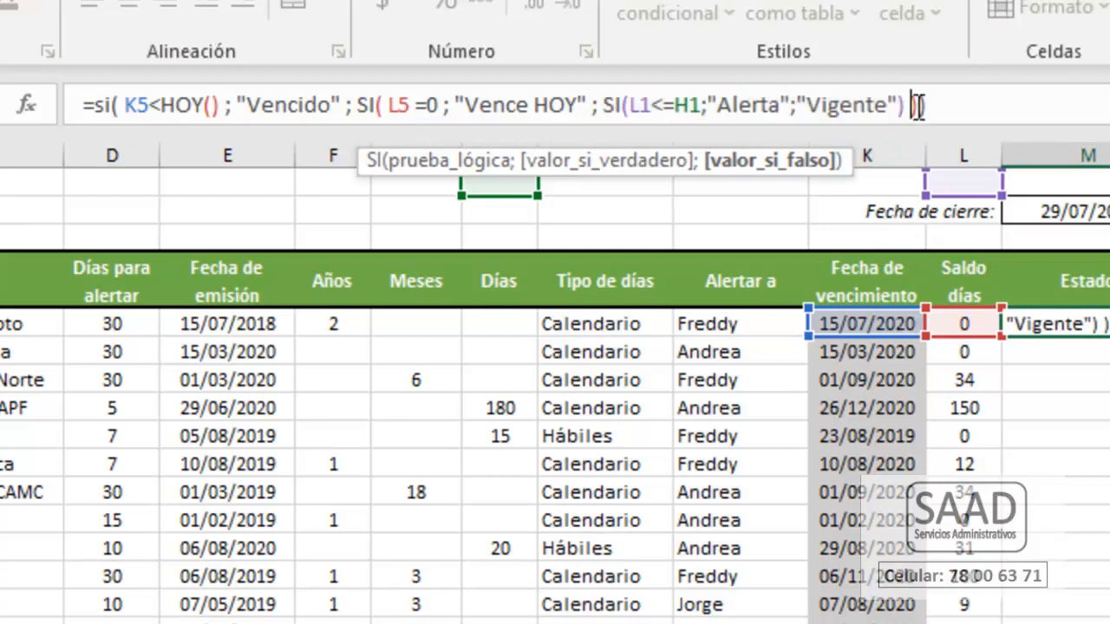
text())
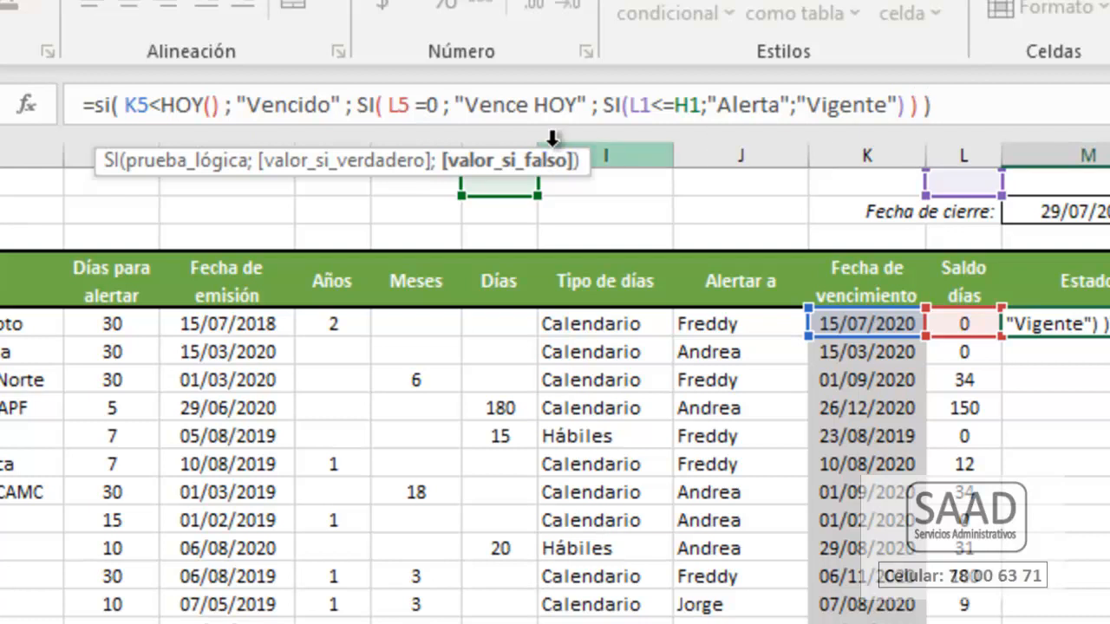
Step: Put spaces around the third SI's logical test and change its Saldo días reference to L5
click(628, 106)
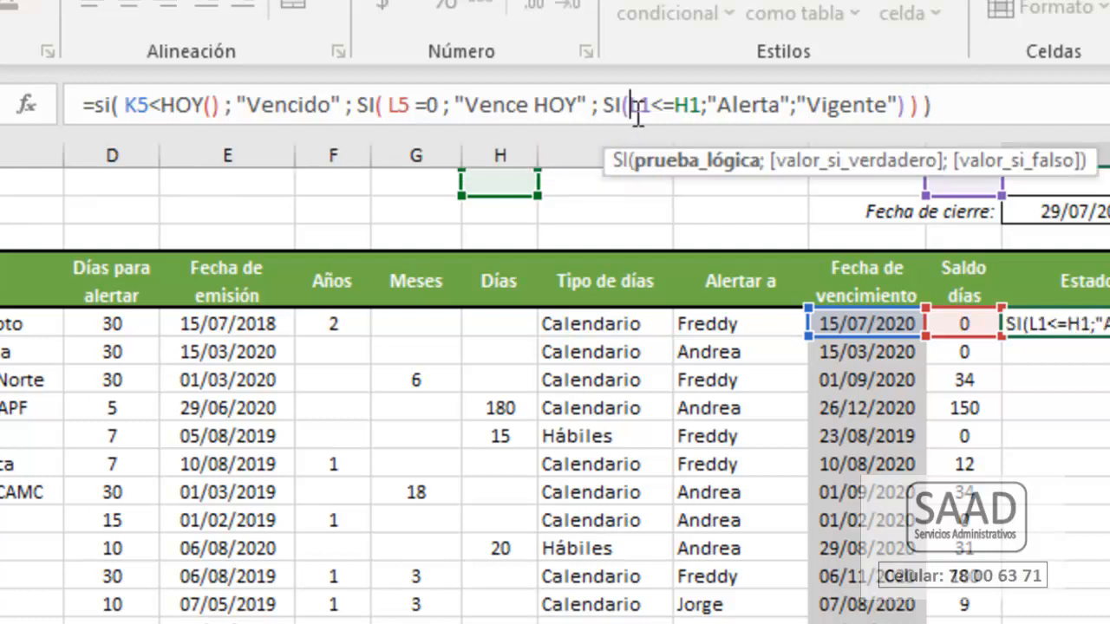
click(706, 106)
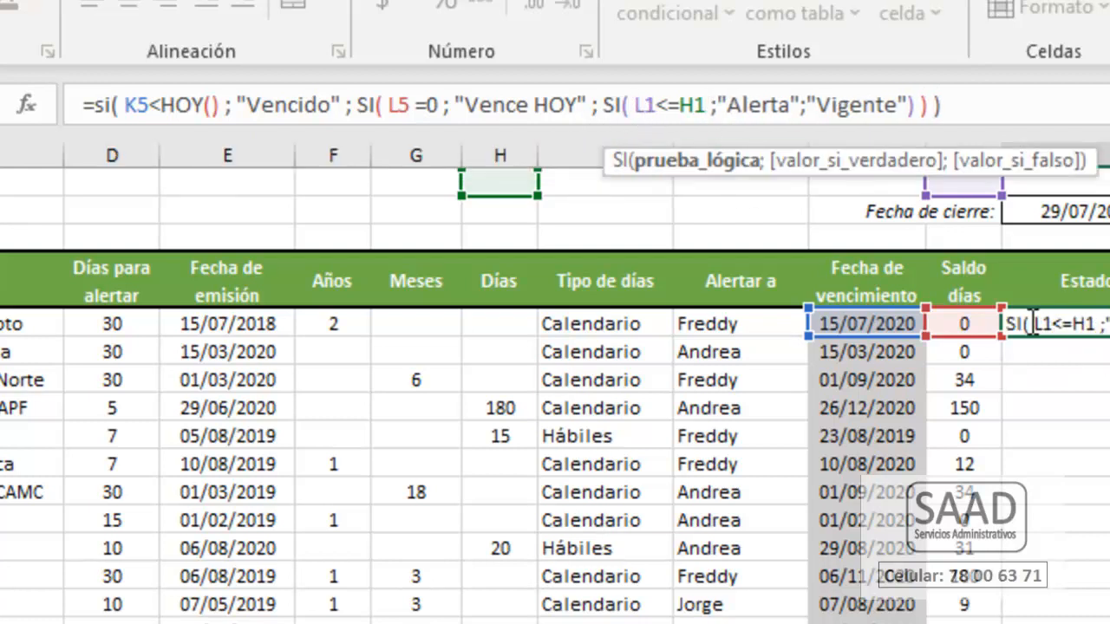
drag(778, 186, 776, 207)
click(645, 105)
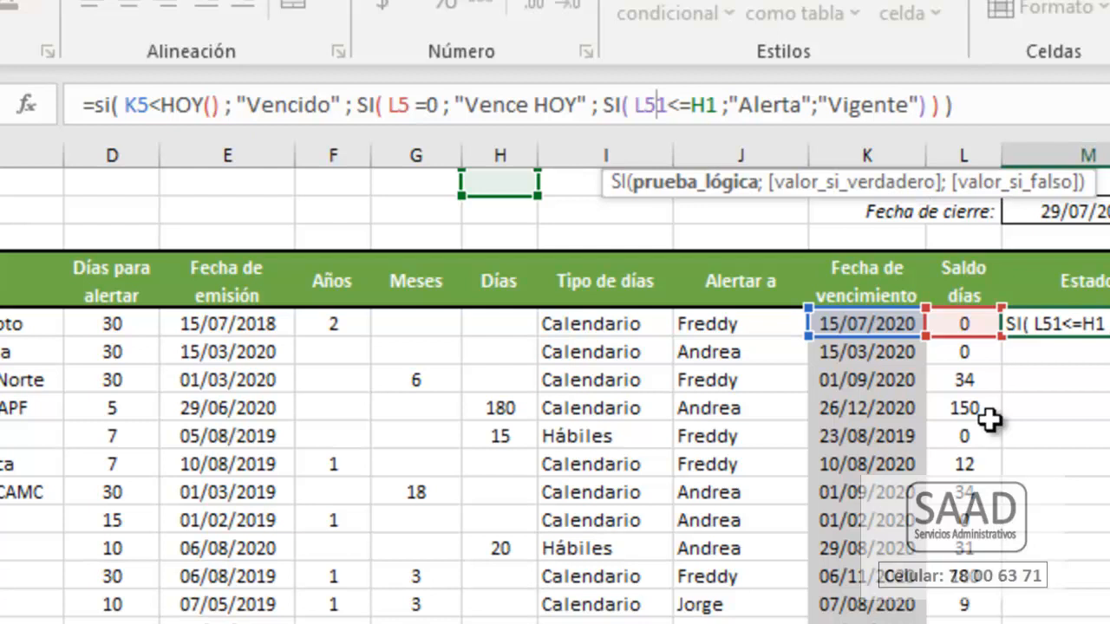
key(BackSpace)
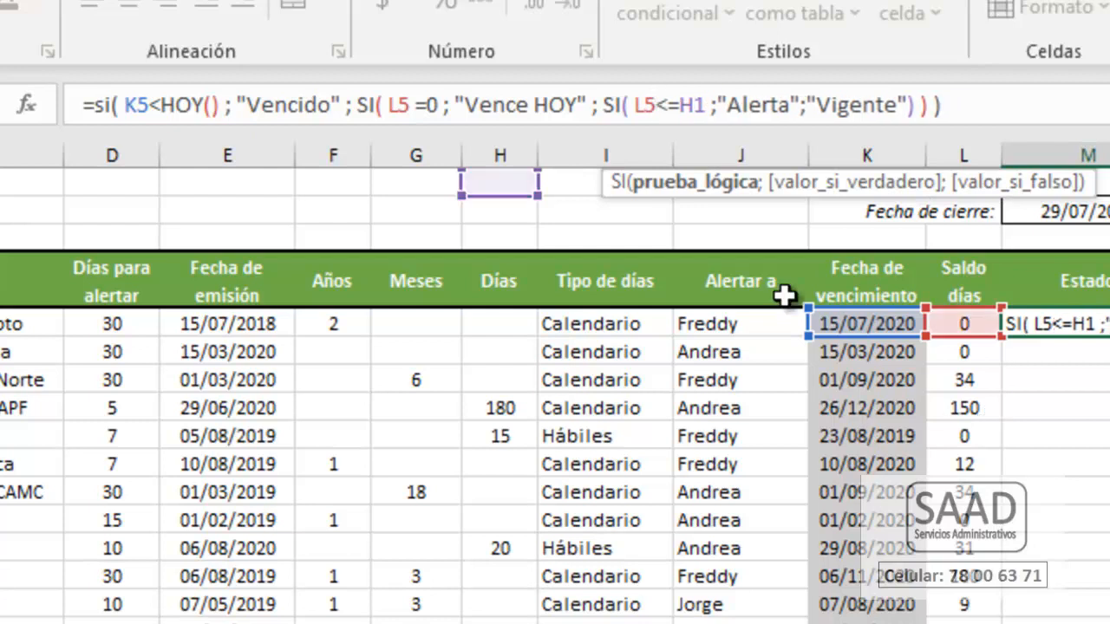
Step: Point the third SI's comparison at the Días para alertar cell, making the logical test L5<=D5
key(BackSpace)
text(5)
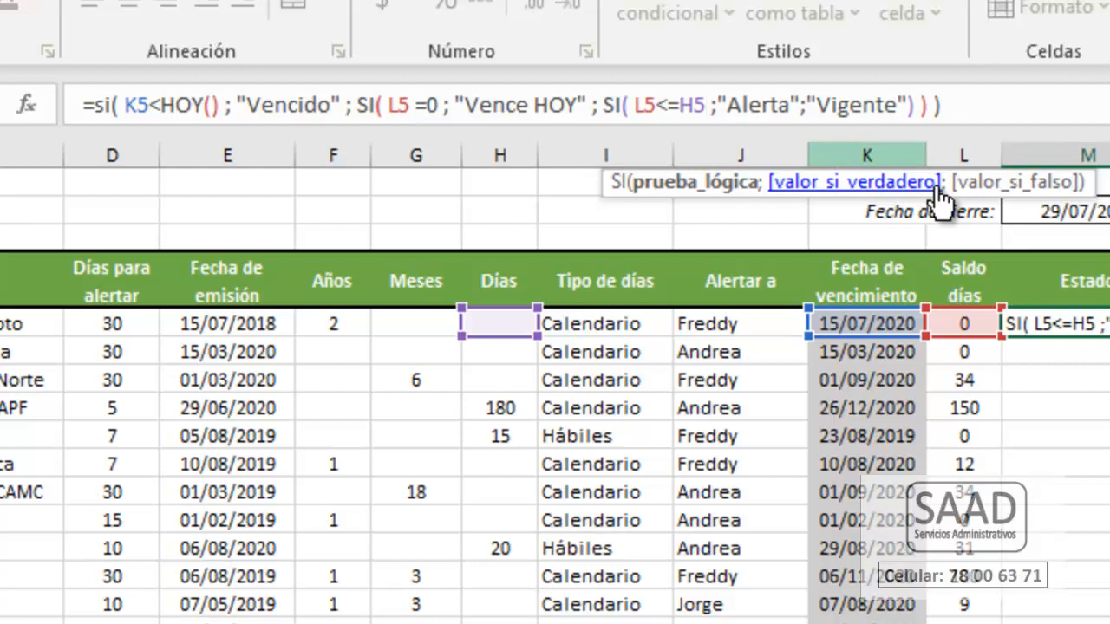
click(694, 113)
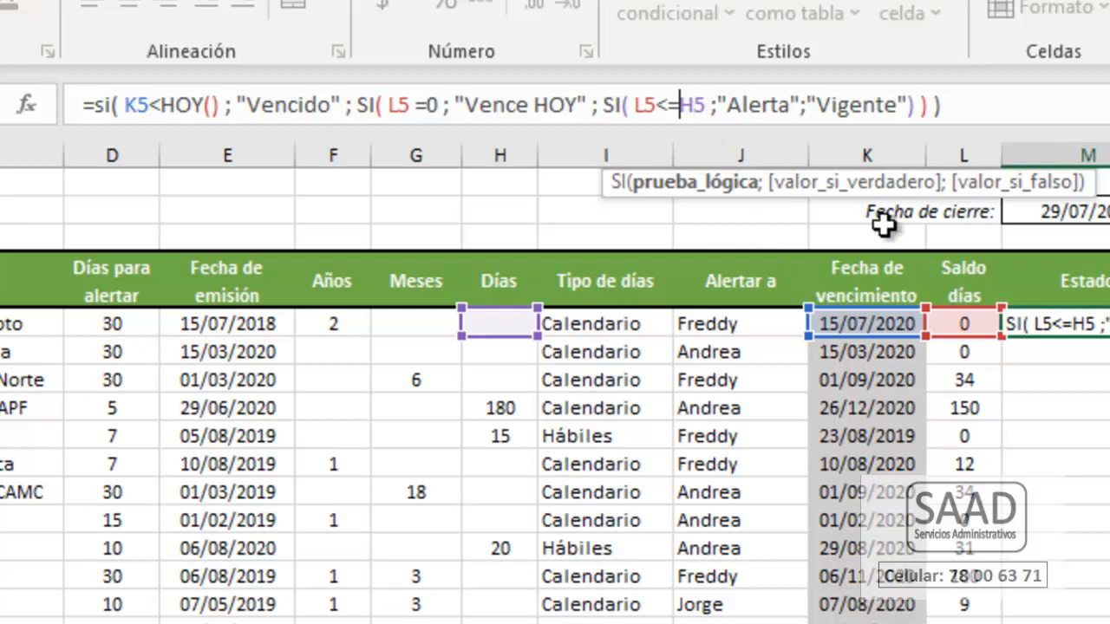
key(BackSpace)
text(D)
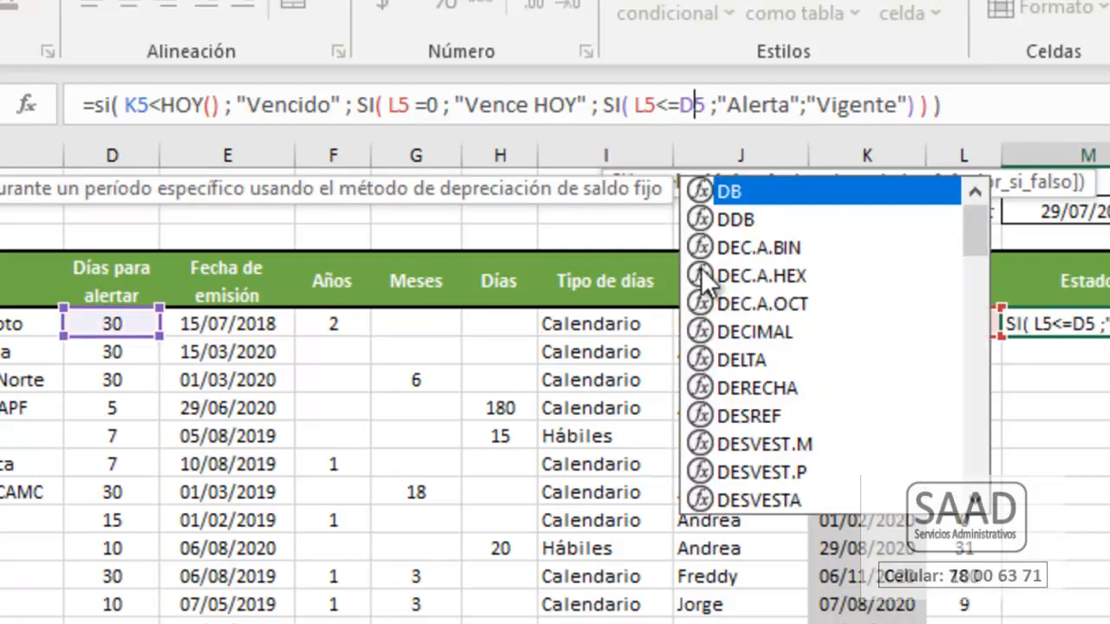
click(718, 106)
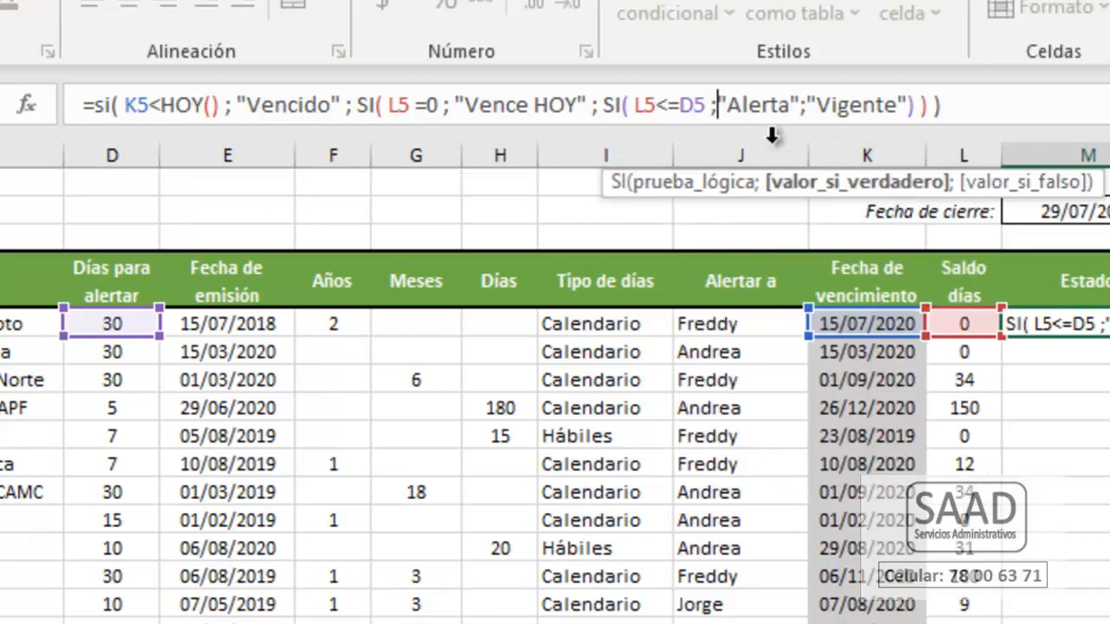
Step: Put spaces around the third SI's "Alerta" and "Vigente" arguments, separating them from the semicolons and closing parenthesis
click(805, 106)
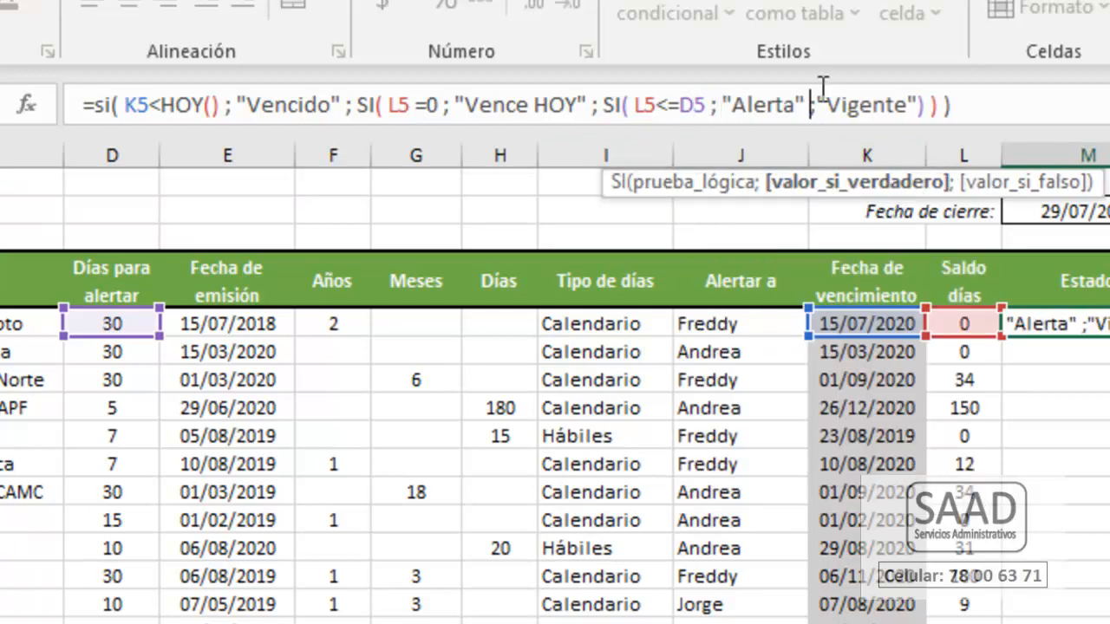
click(823, 105)
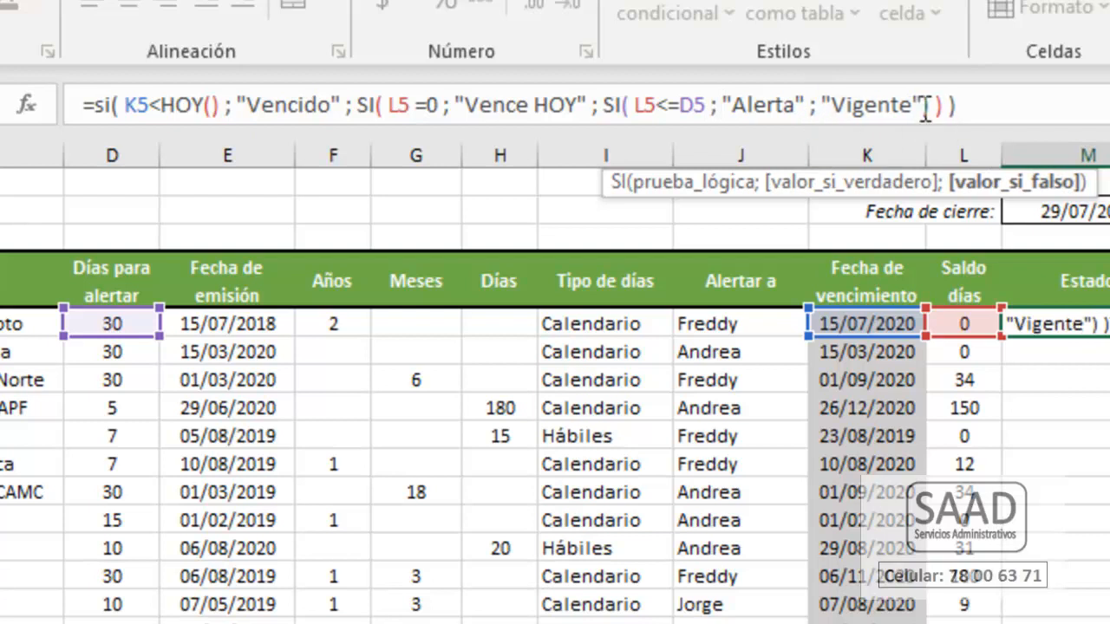
click(921, 106)
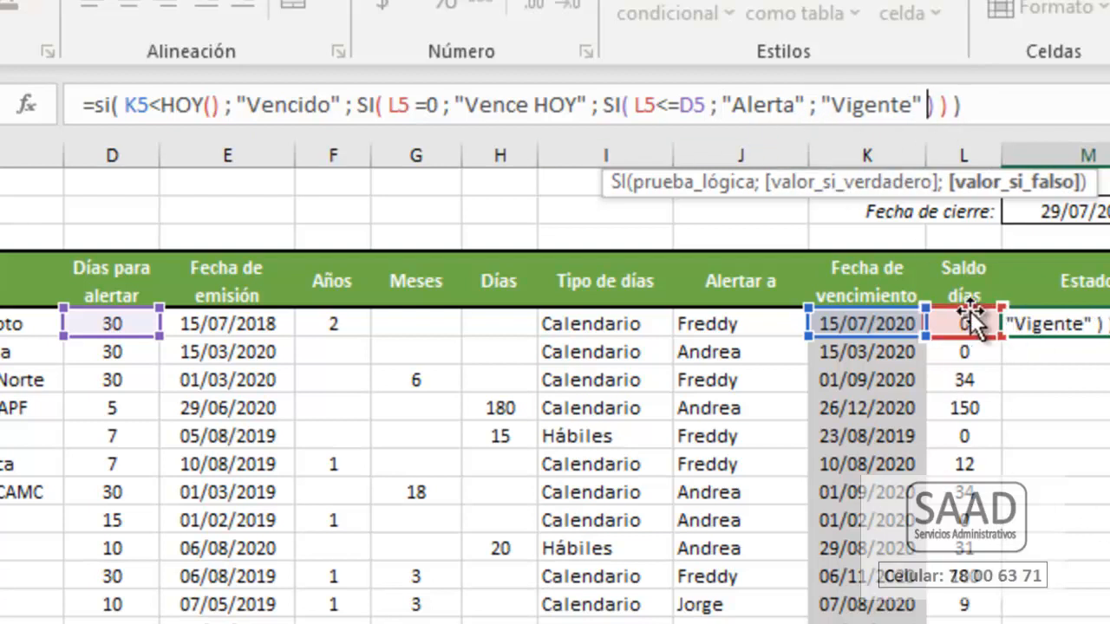
Step: Review the third SI's logical test L5<=D5 together with its "Alerta" and "Vigente" results
double_click(644, 105)
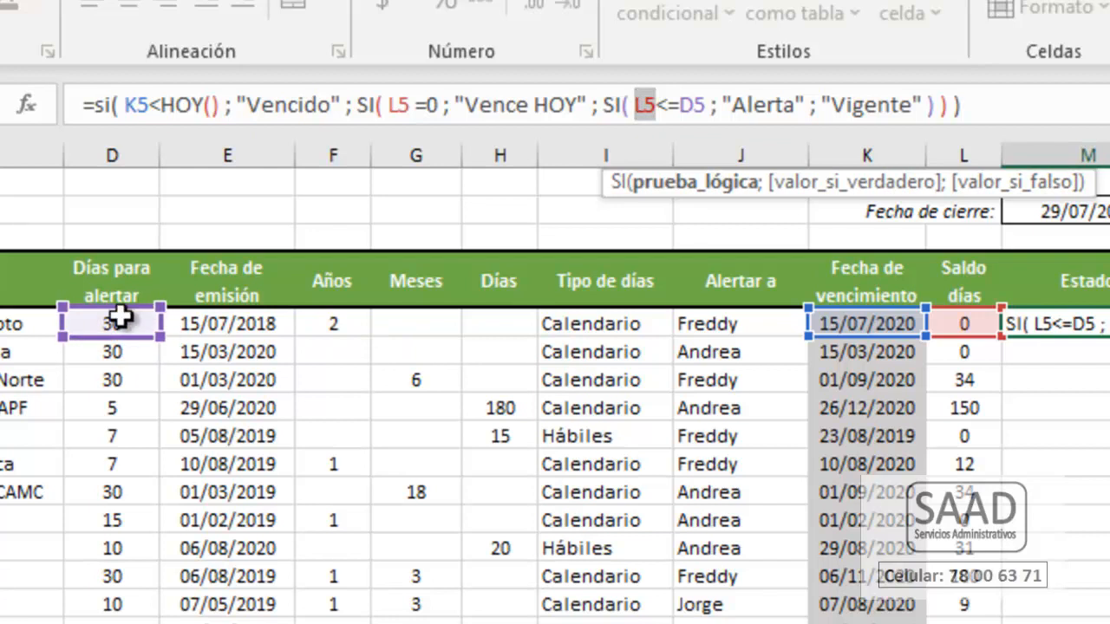
drag(722, 105, 809, 105)
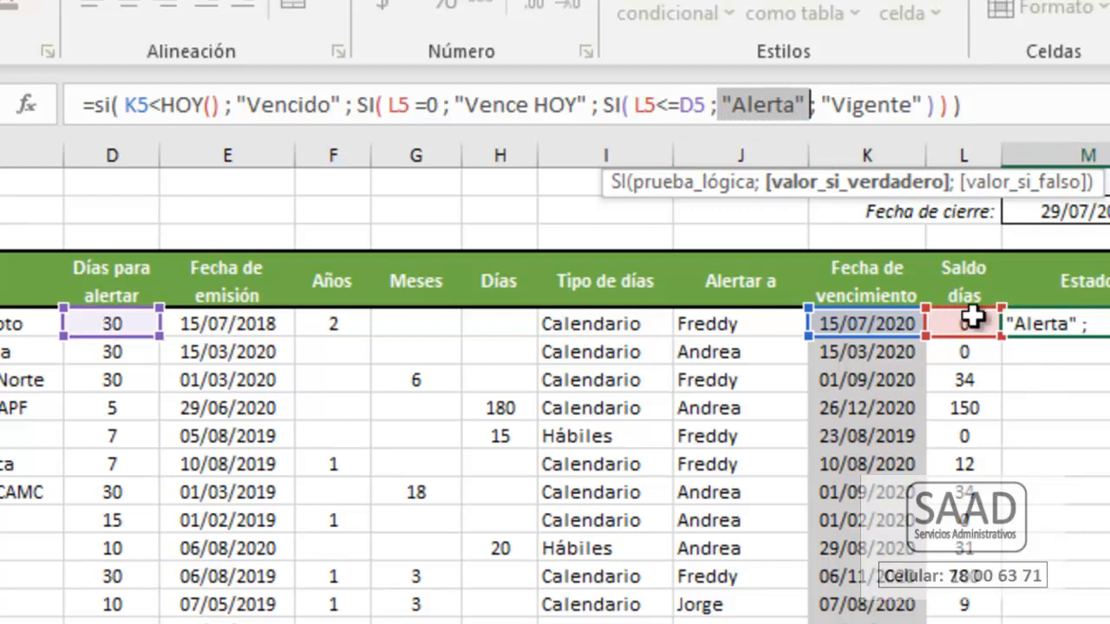
drag(636, 105, 706, 104)
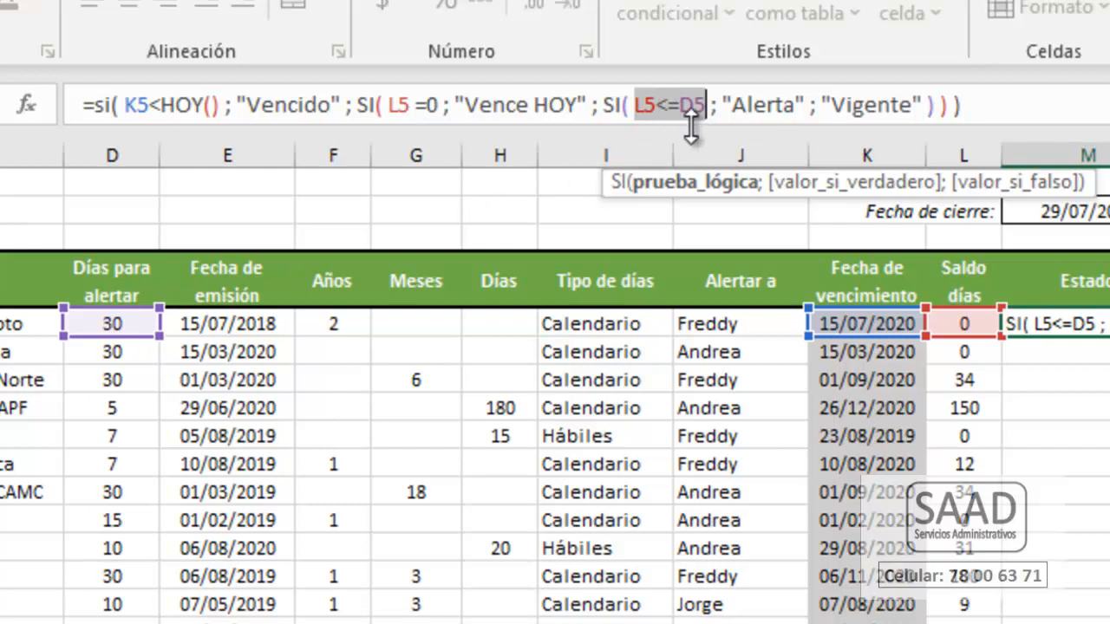
drag(820, 104, 921, 104)
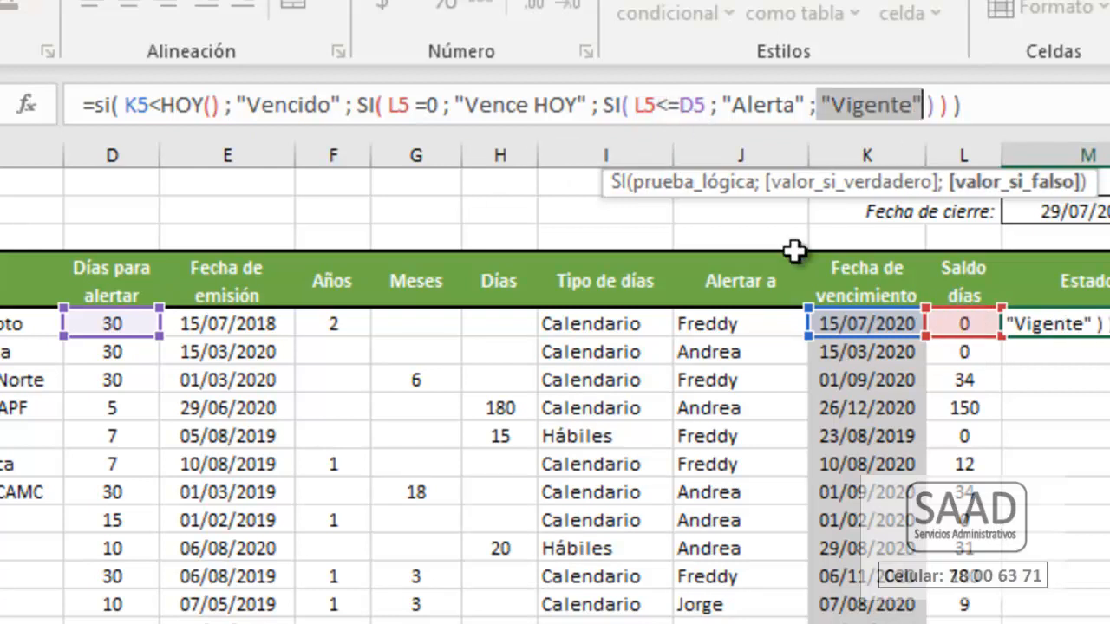
drag(637, 105, 658, 105)
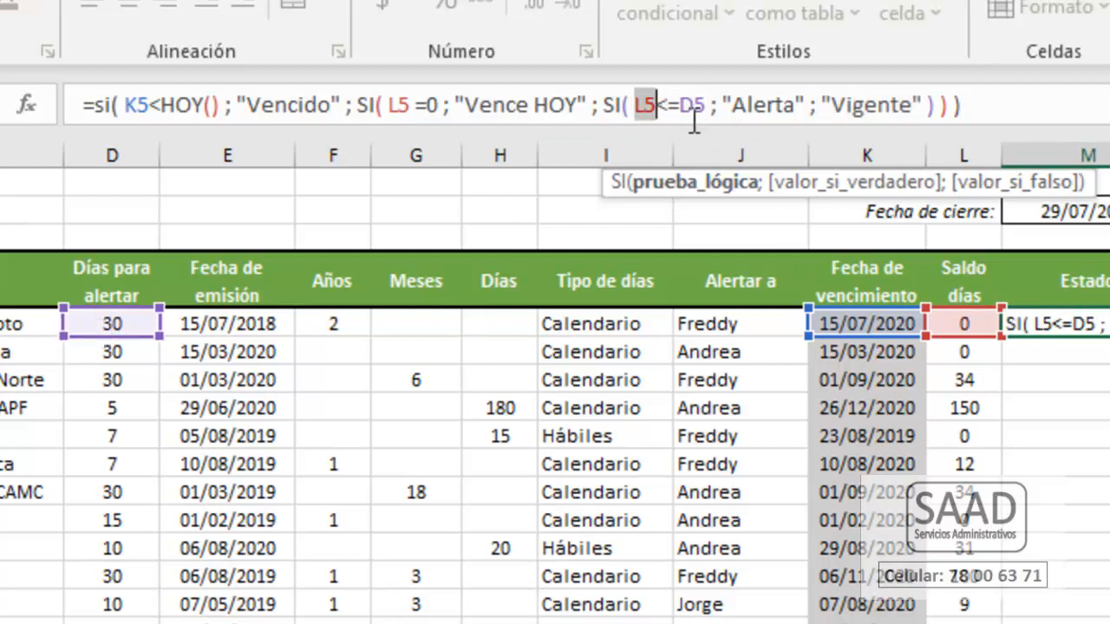
Step: Check which closing parenthesis belongs to the third SI and which to the second SI
click(931, 105)
key(Left)
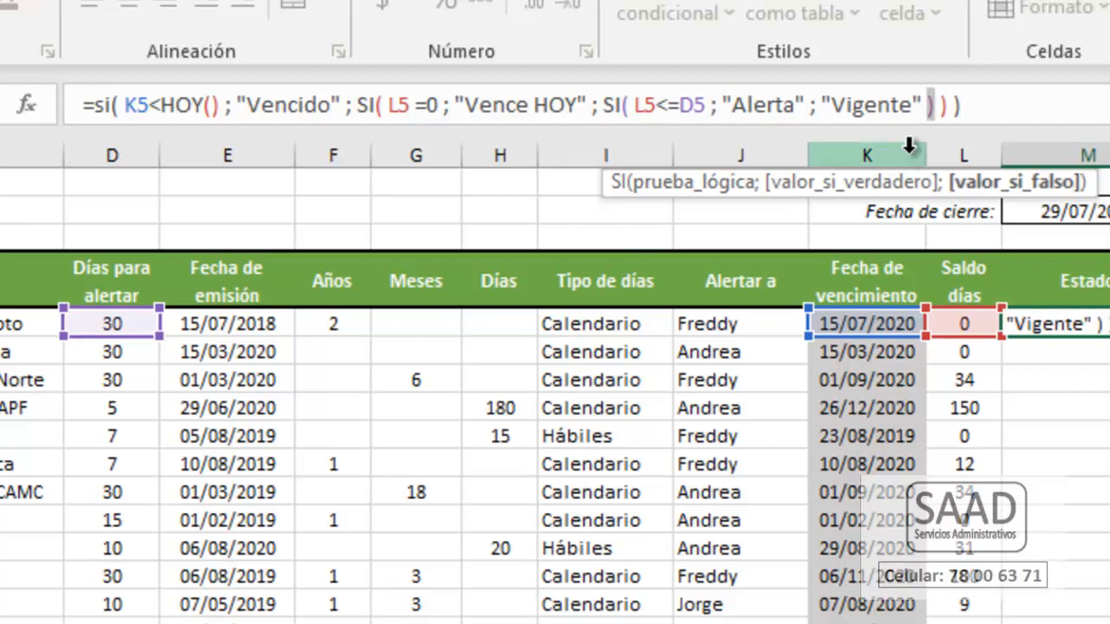
click(975, 101)
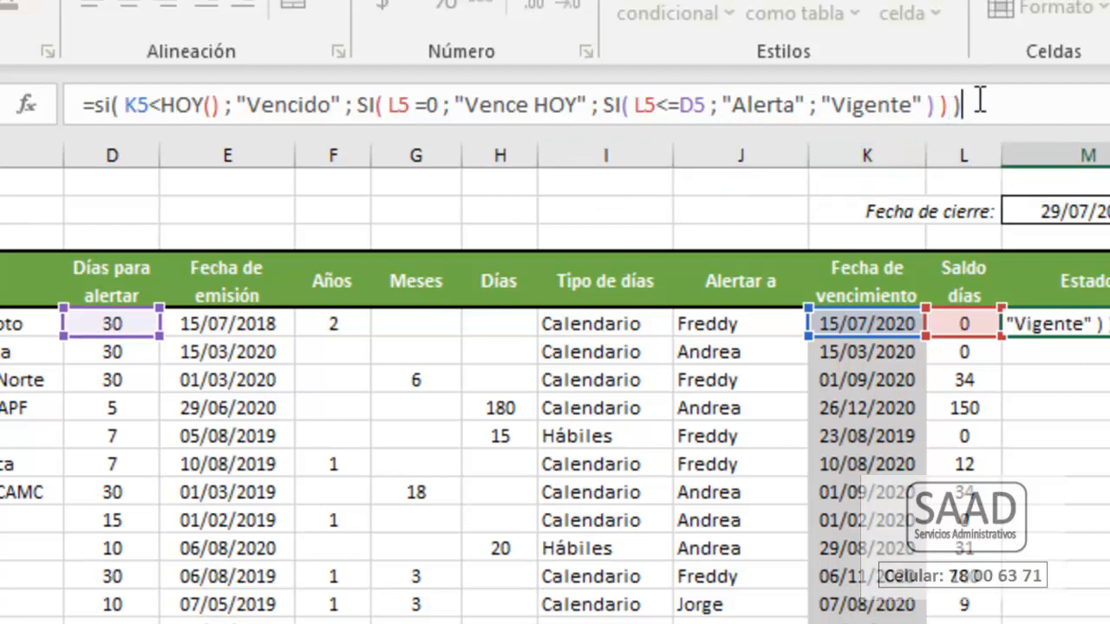
click(930, 105)
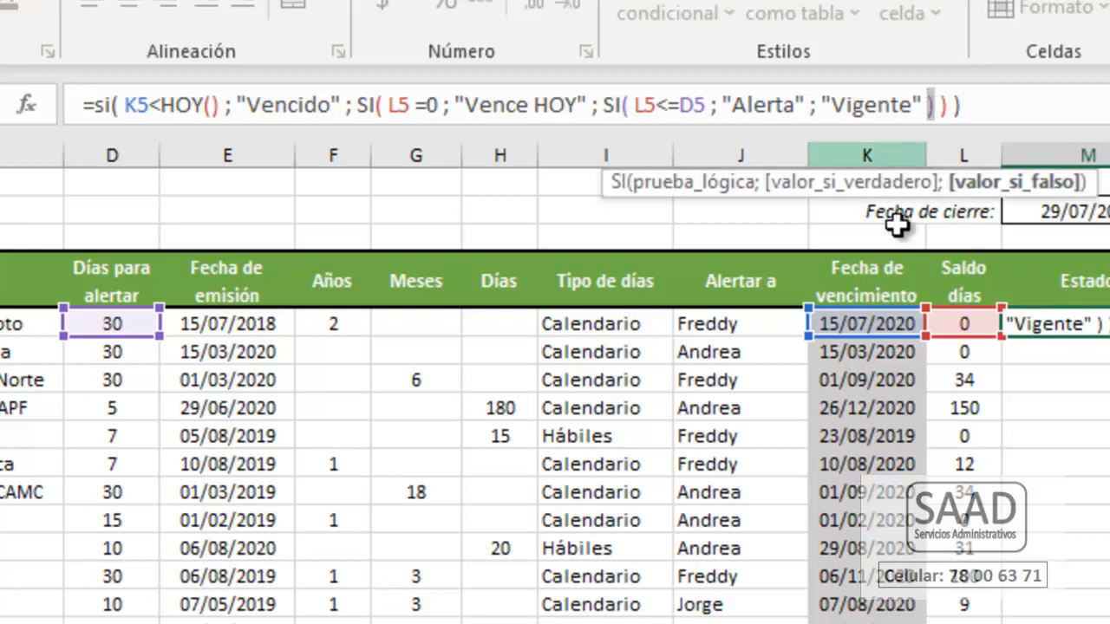
click(630, 105)
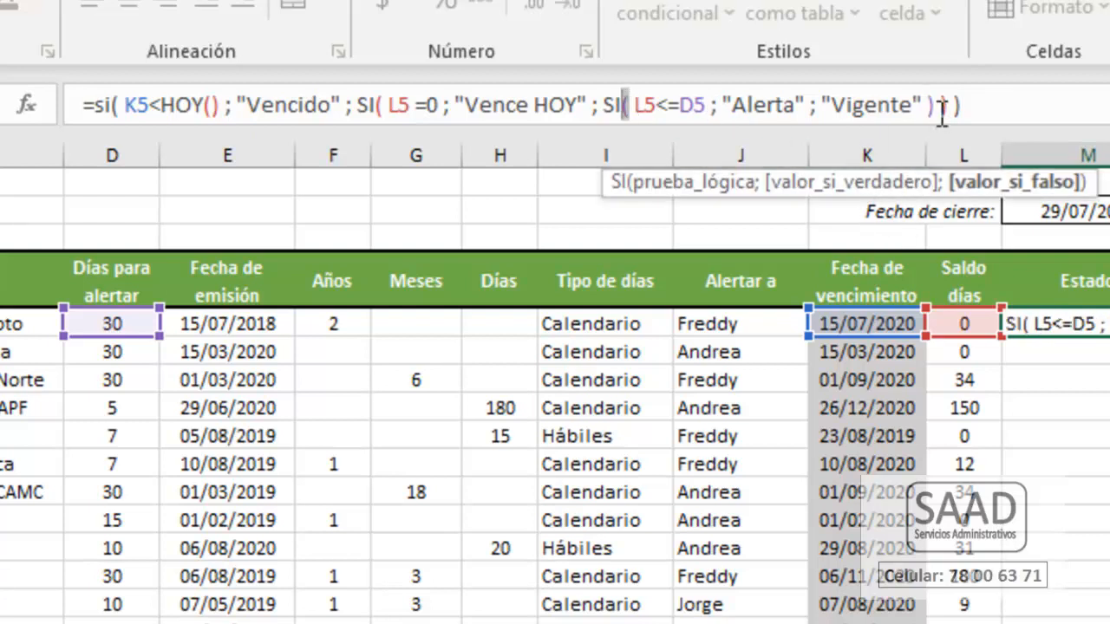
click(947, 104)
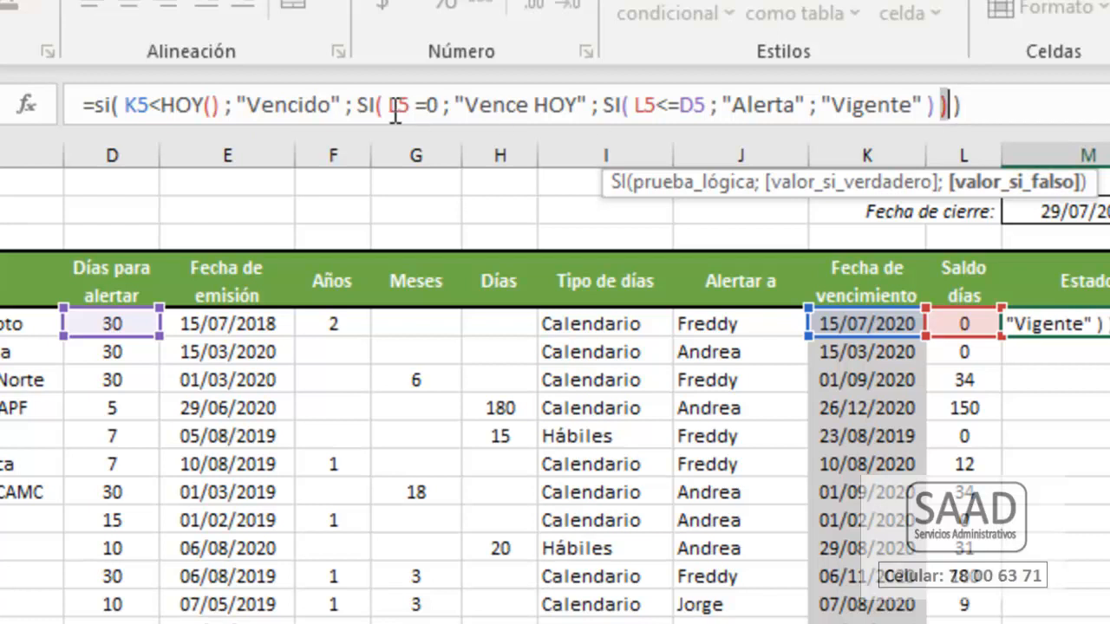
click(379, 105)
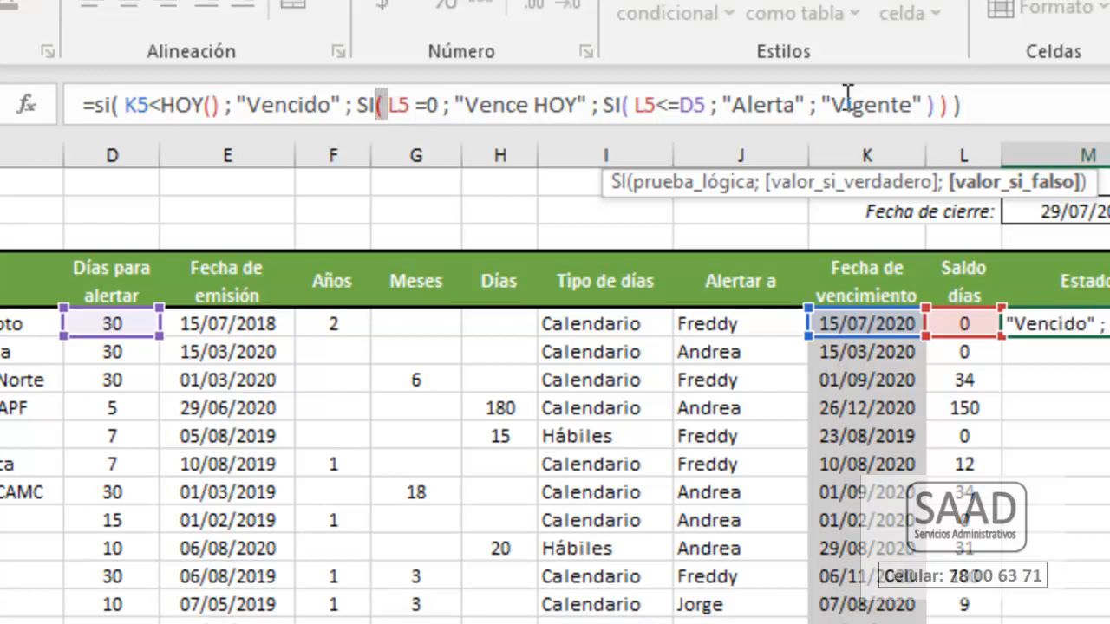
Step: Enter the completed nested-SI formula for the Estado column
click(989, 106)
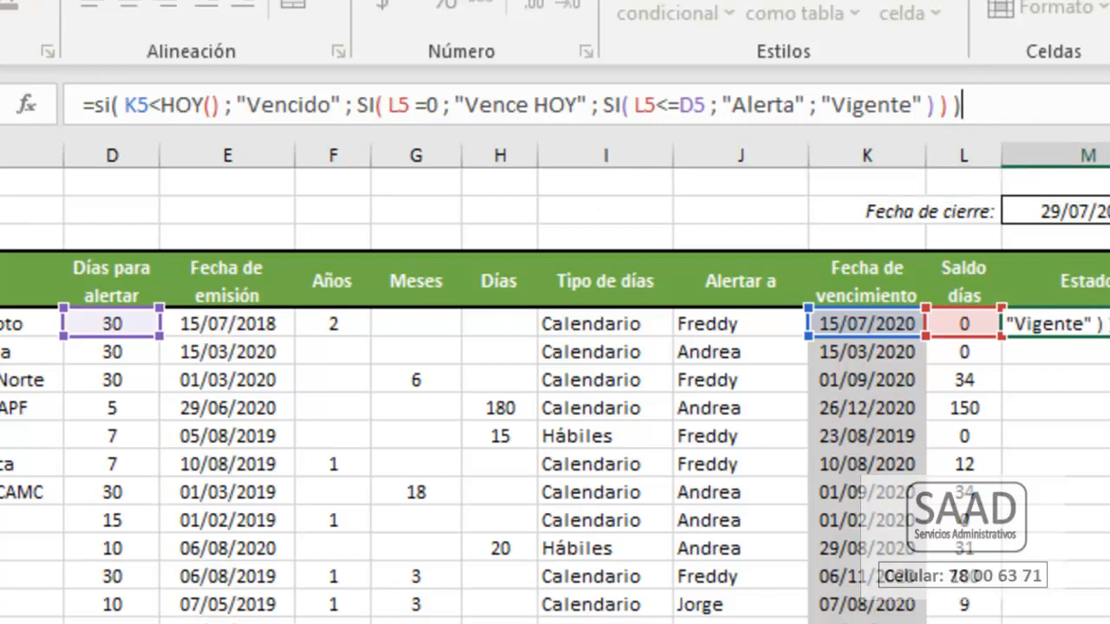
key(Return)
key(Up)
key(Up)
key(Down)
key(Right)
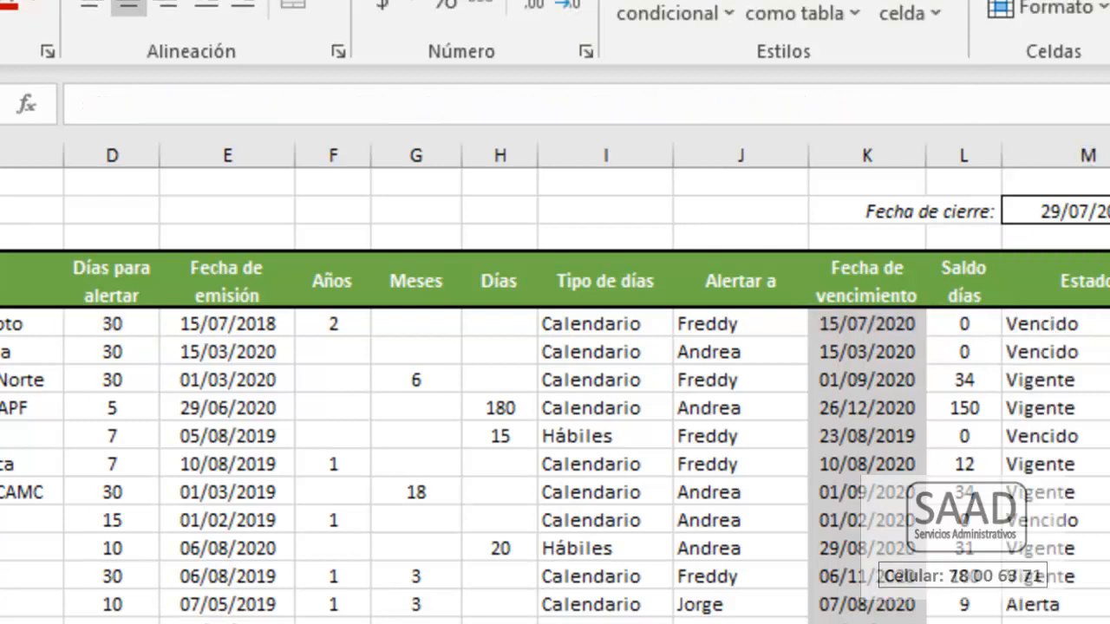
key(alt+f)
text(ca7)
key(Return)
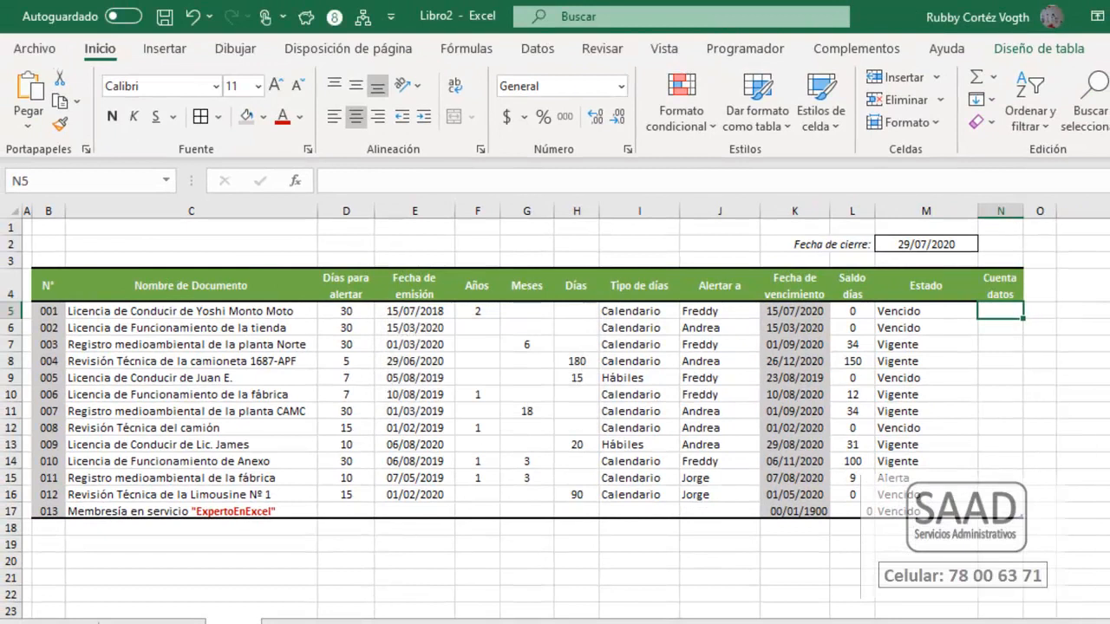
Step: Set the Años value of document 001 to 3
key(Up)
key(Down)
key(Down)
key(Left)
key(Left)
key(Up)
key(Left)
key(Left)
key(Left)
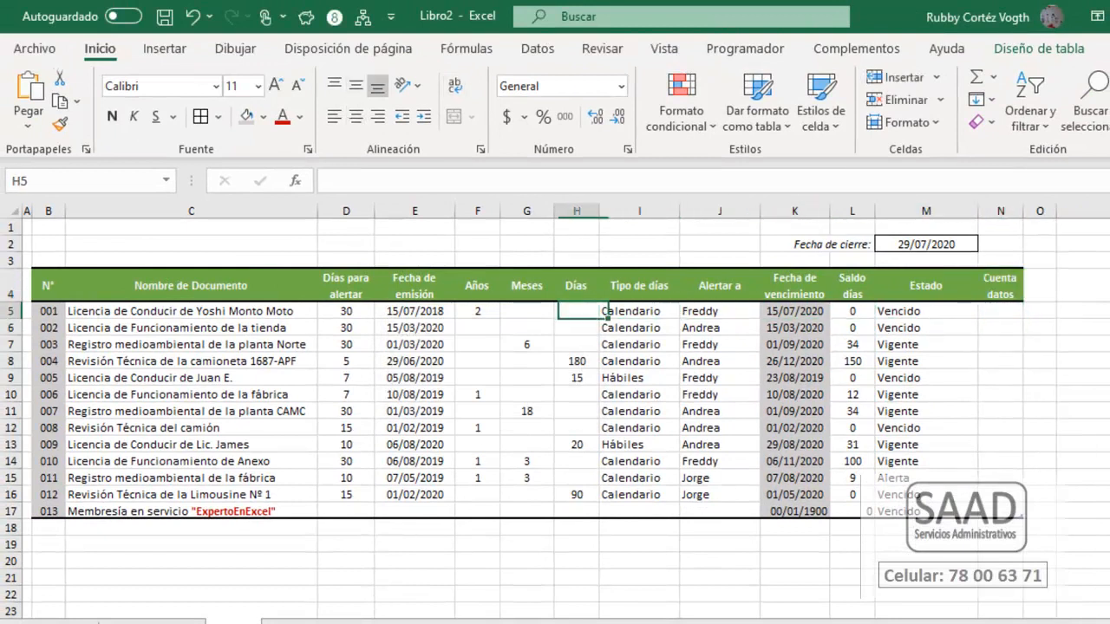
key(Left)
key(Left)
key(Left)
key(Left)
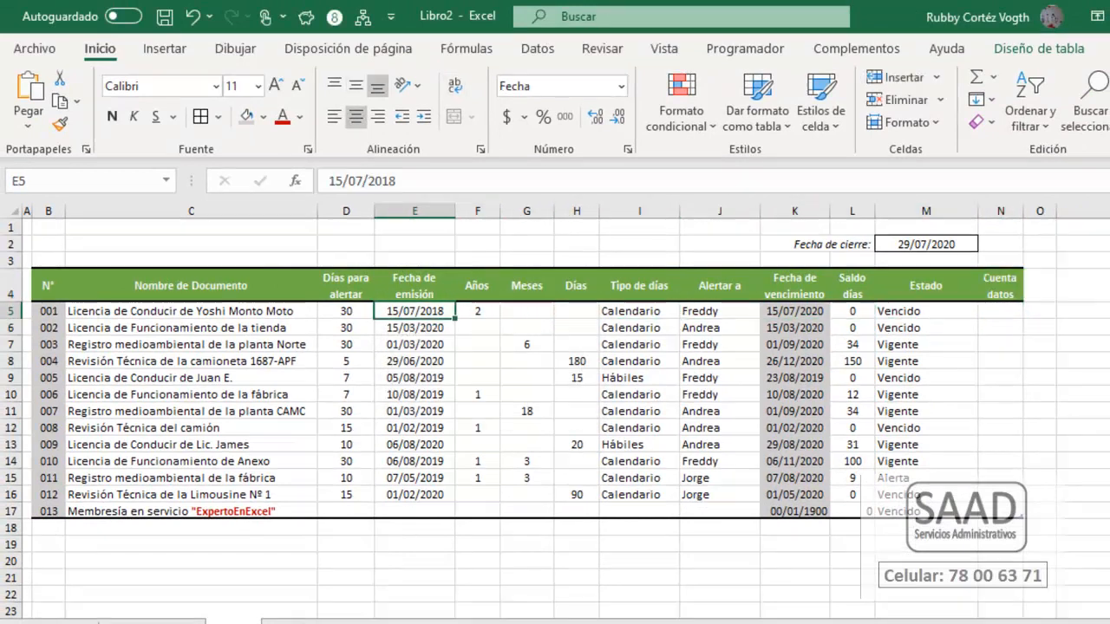
key(Right)
text(3)
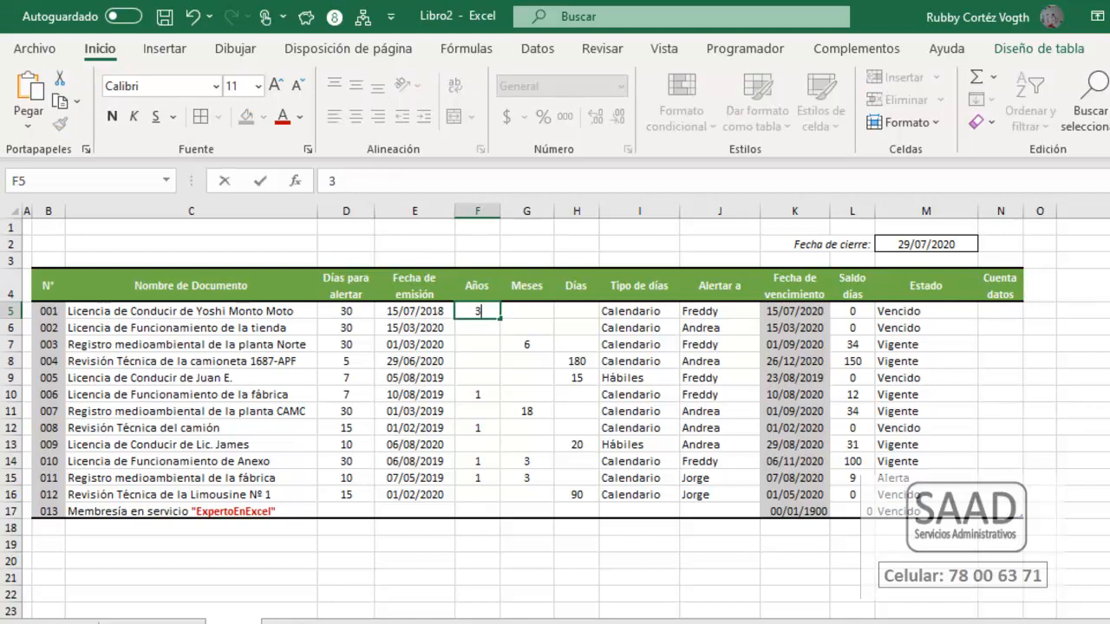
key(Return)
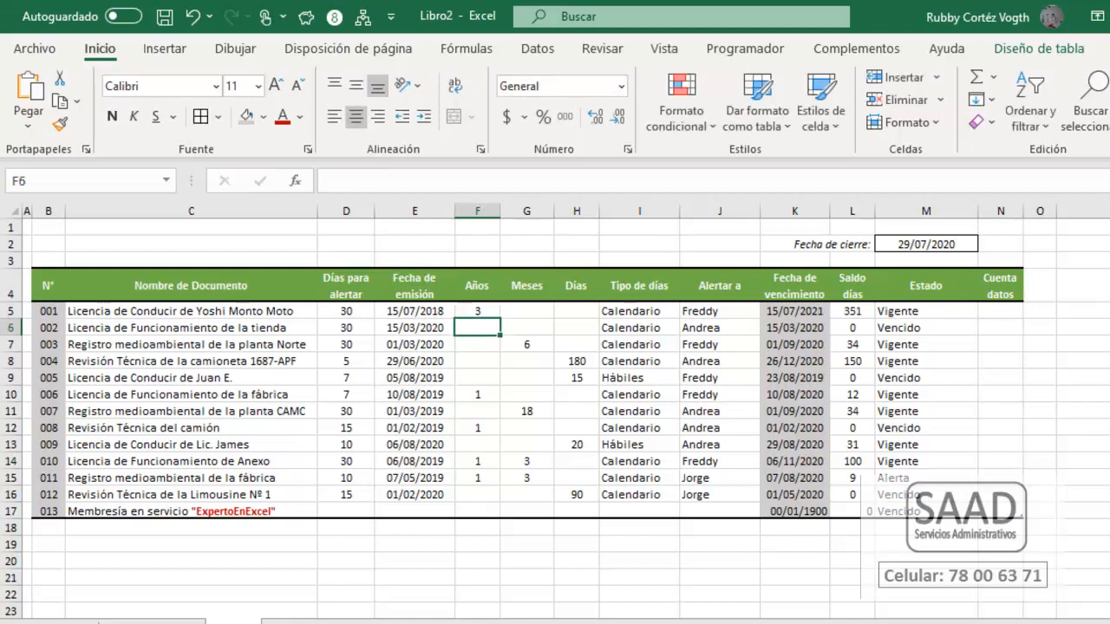
Step: Examine how Fecha de vencimiento, Saldo días and Estado respond for document 001
key(Right)
key(Right)
key(Right)
key(Right)
key(Right)
key(Up)
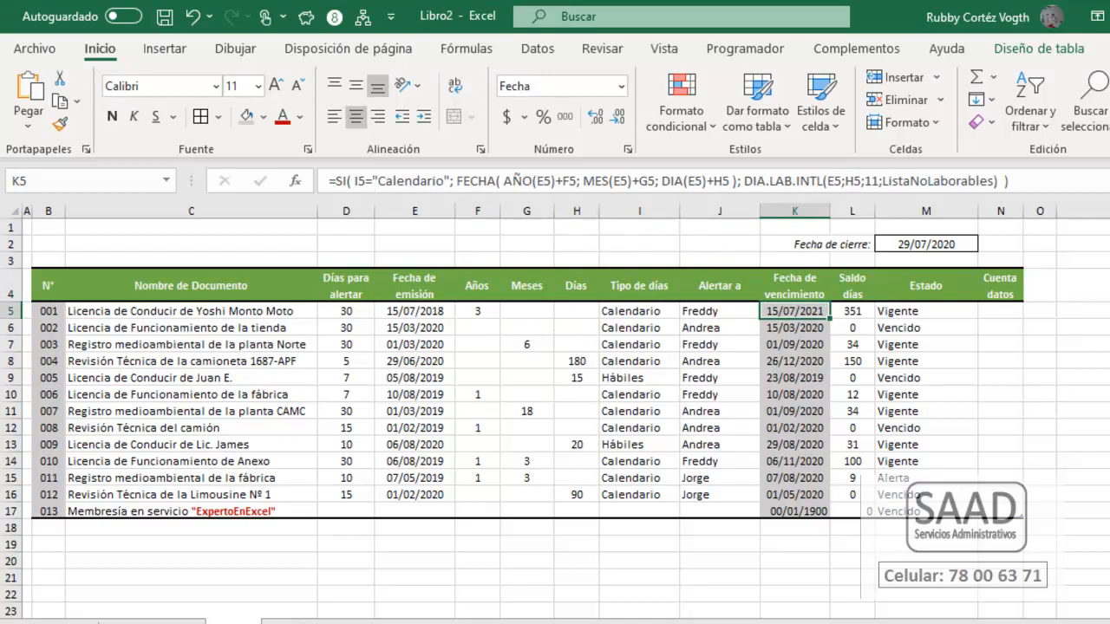
key(Right)
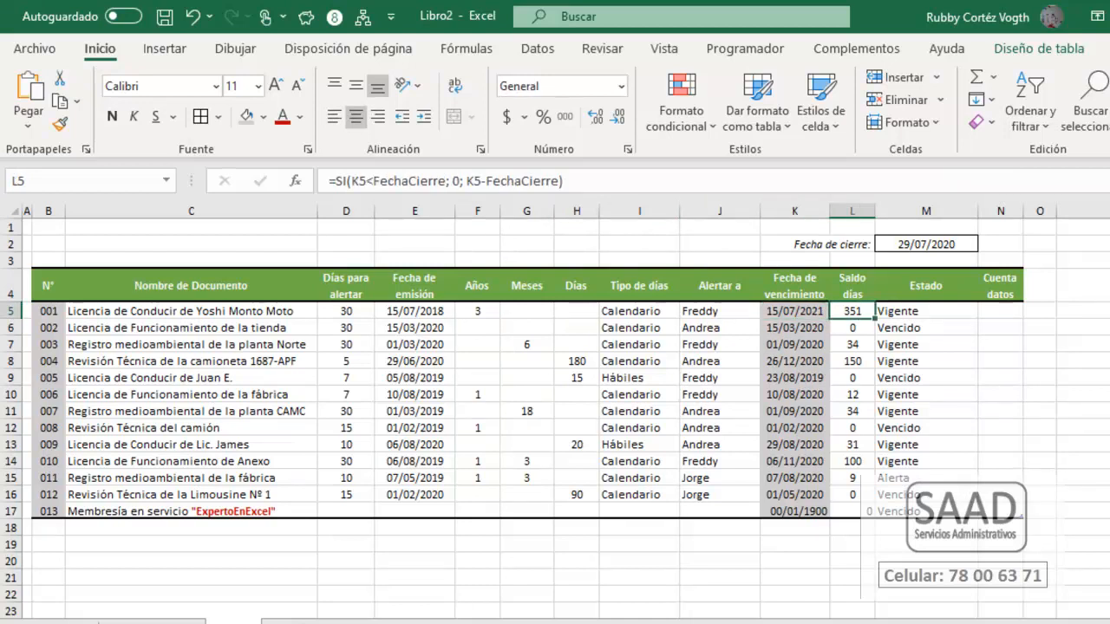
key(Right)
Step: Return the Años value of document 001 to 2
key(Left)
key(Left)
key(Left)
key(Left)
key(Left)
key(Left)
key(Left)
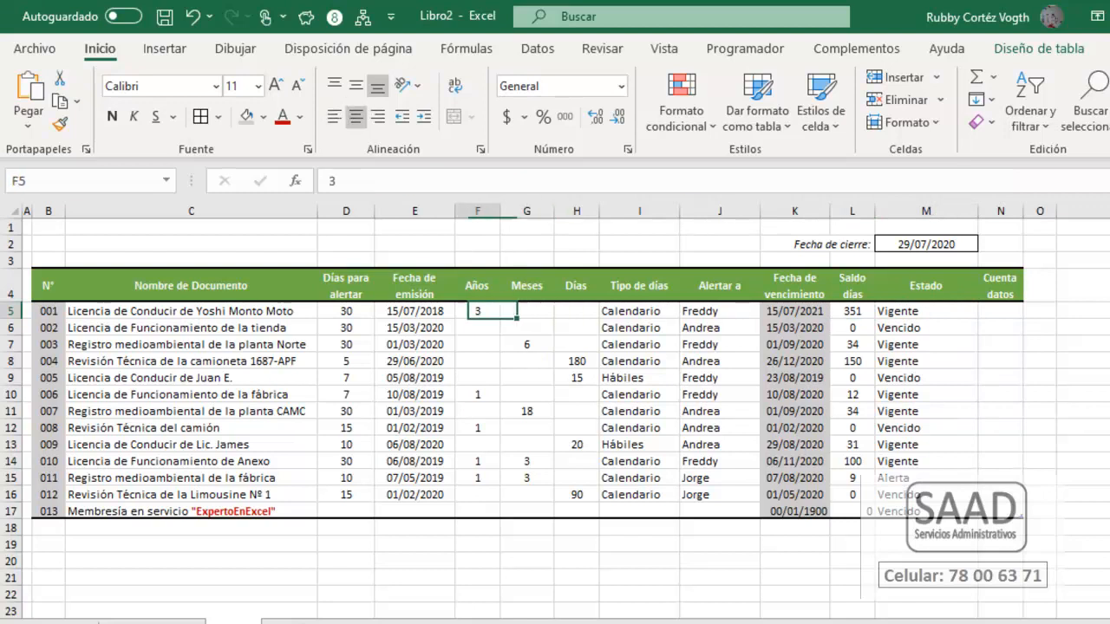
text(2)
key(Return)
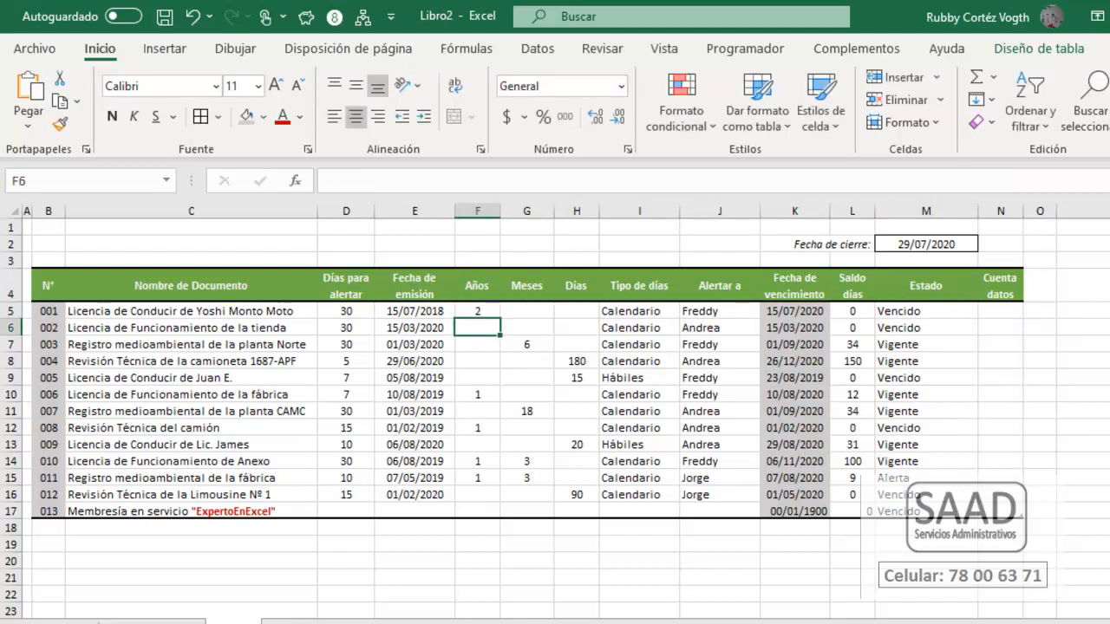
Step: Set the Fecha de emisión of document 005 to 10/07/2019
key(Down)
key(Down)
key(Down)
key(Down)
key(Up)
key(Up)
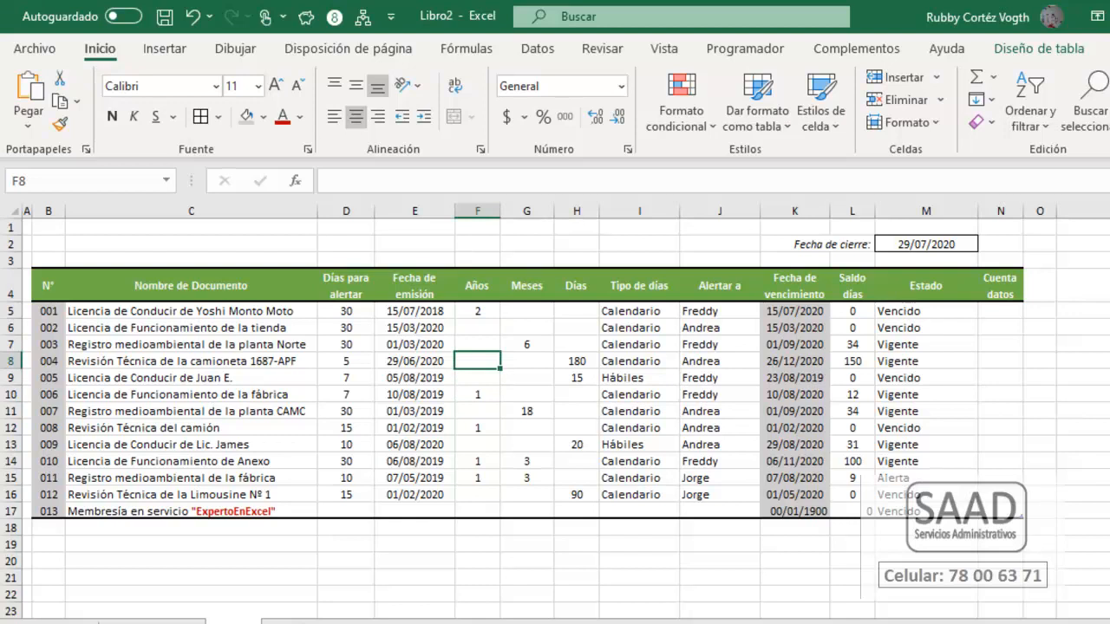
key(Left)
key(Down)
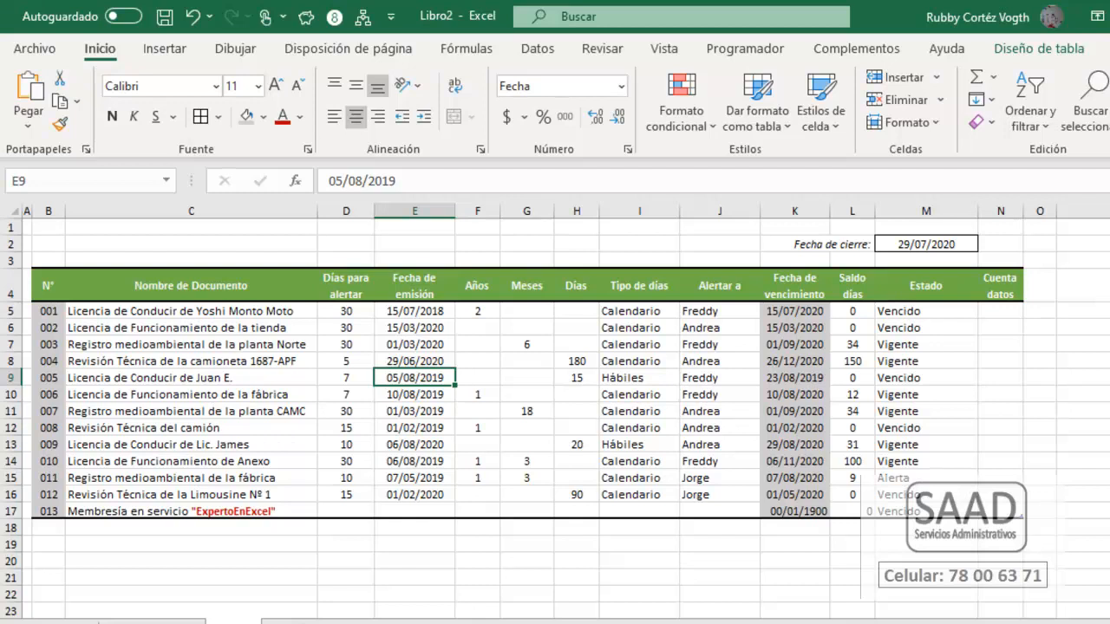
key(F2)
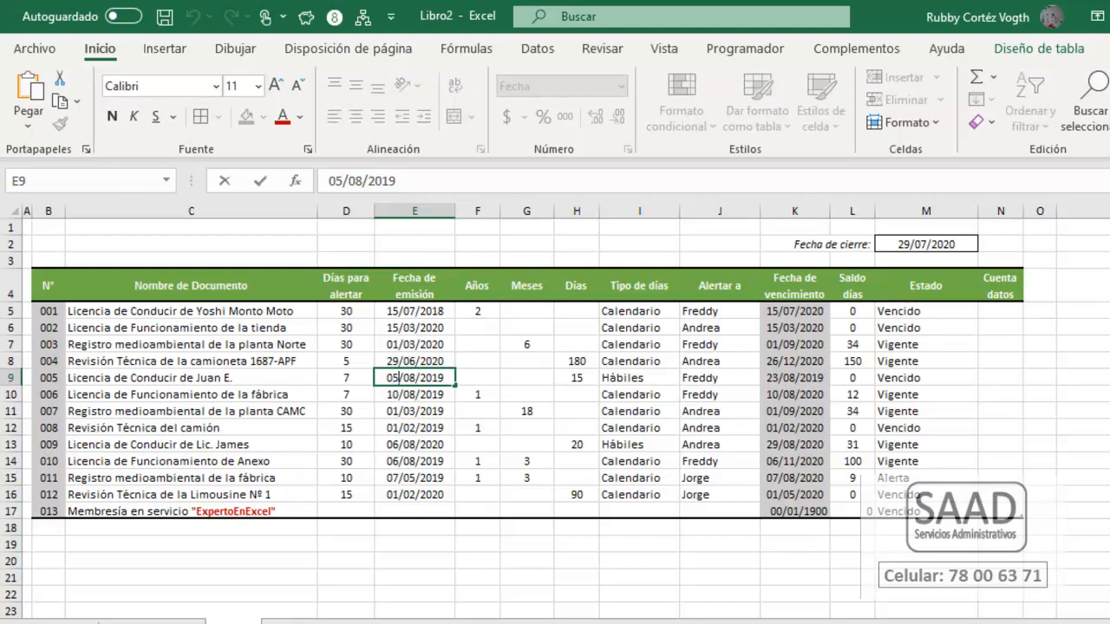
text(10)
key(Delete)
key(BackSpace)
key(BackSpace)
key(BackSpace)
key(BackSpace)
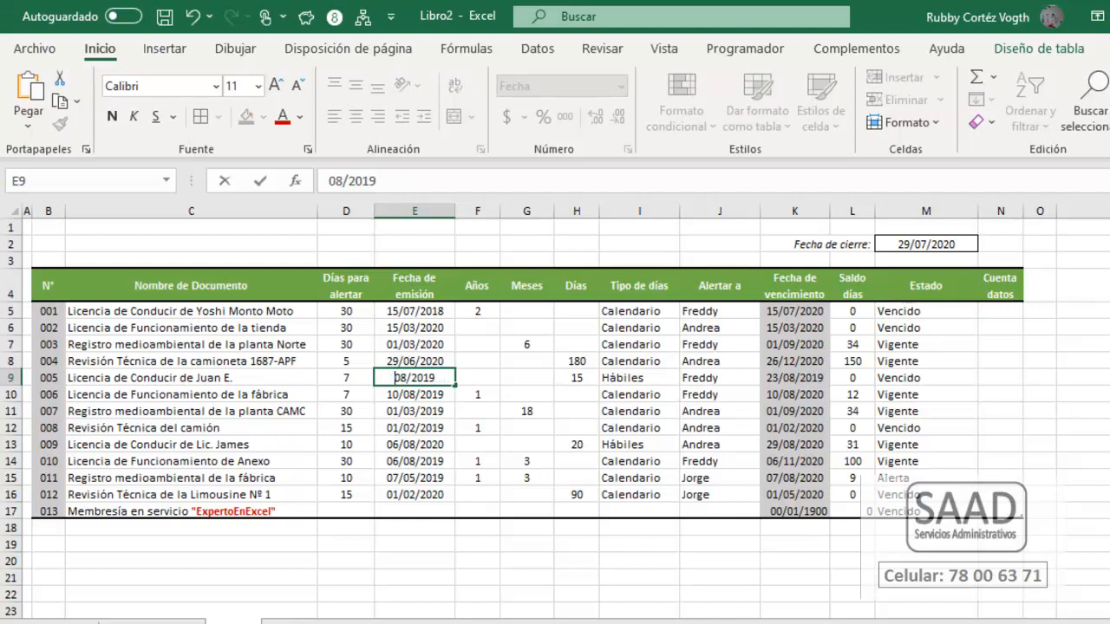
text(10)
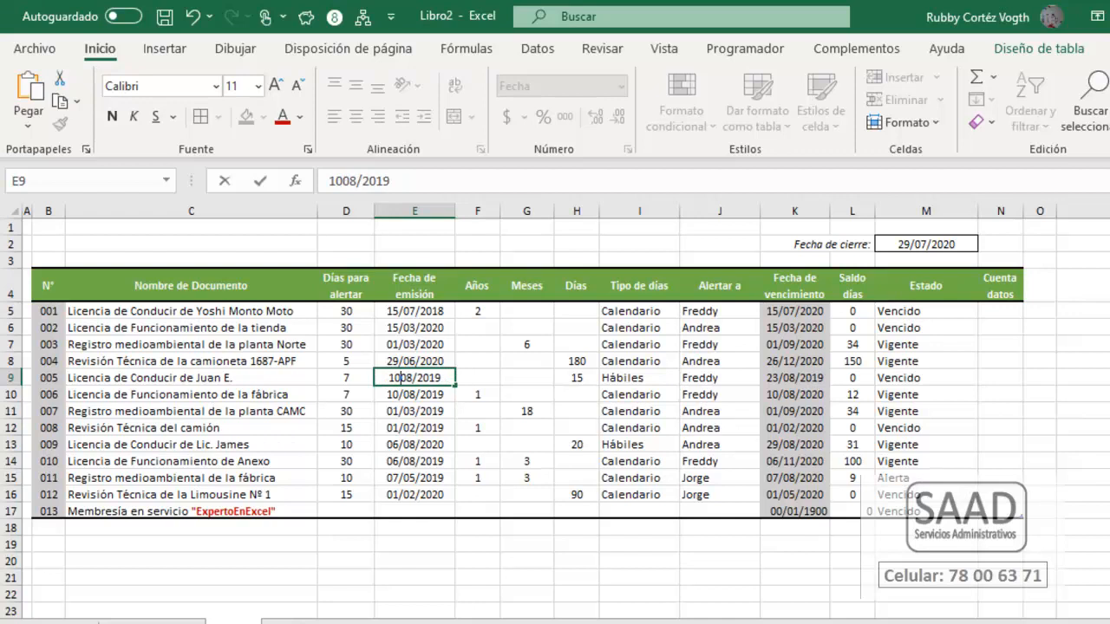
text(/07)
key(Delete)
key(Delete)
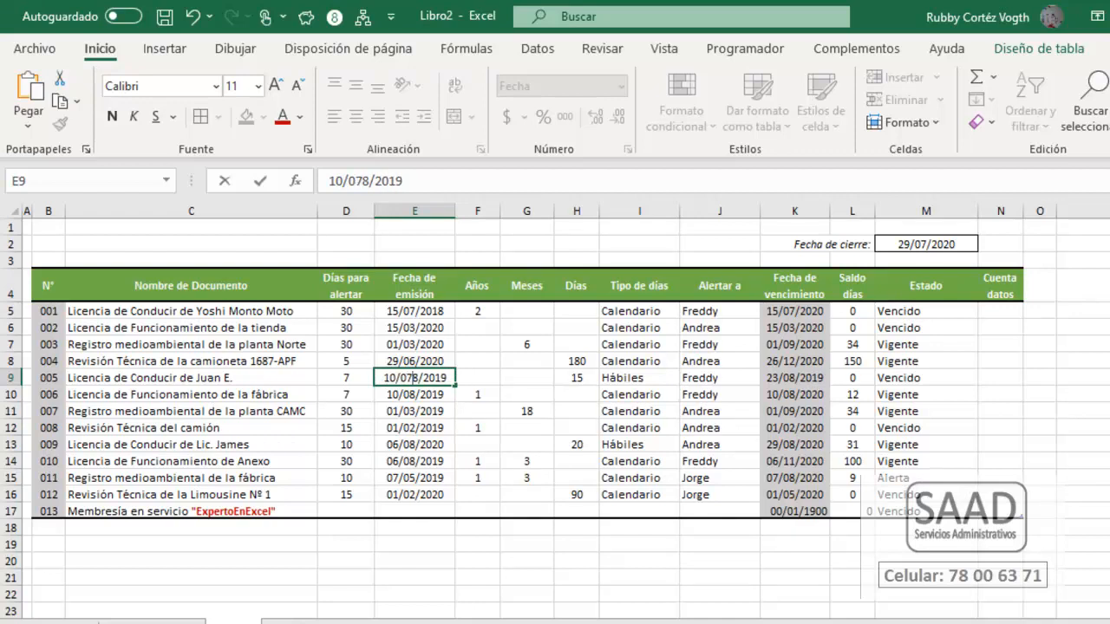
key(Return)
key(Up)
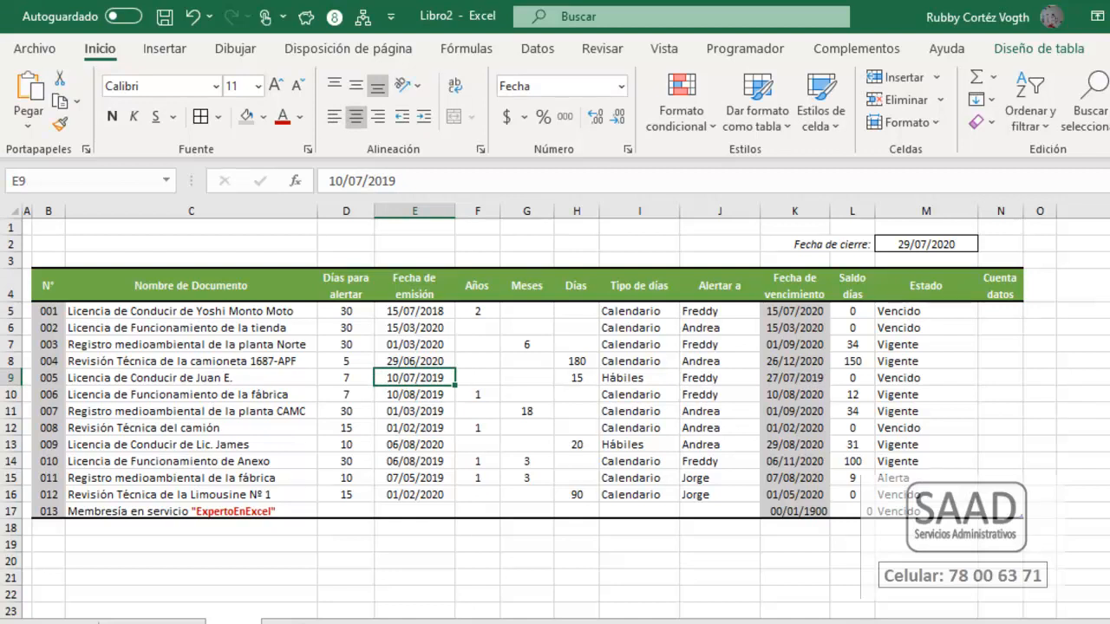
Step: Change the day in document 005's Fecha de emisión to 11 and check the row's calculated results
key(F2)
key(BackSpace)
text(1)
key(Return)
key(Up)
key(Right)
key(Right)
key(Right)
key(Right)
key(Right)
key(Right)
Step: Change the year in document 005's Fecha de emisión to 2020, making the date 11/07/2020
key(Left)
key(Left)
key(Left)
key(Left)
key(Left)
key(Left)
key(F2)
key(BackSpace)
key(BackSpace)
text(20)
key(Return)
key(Up)
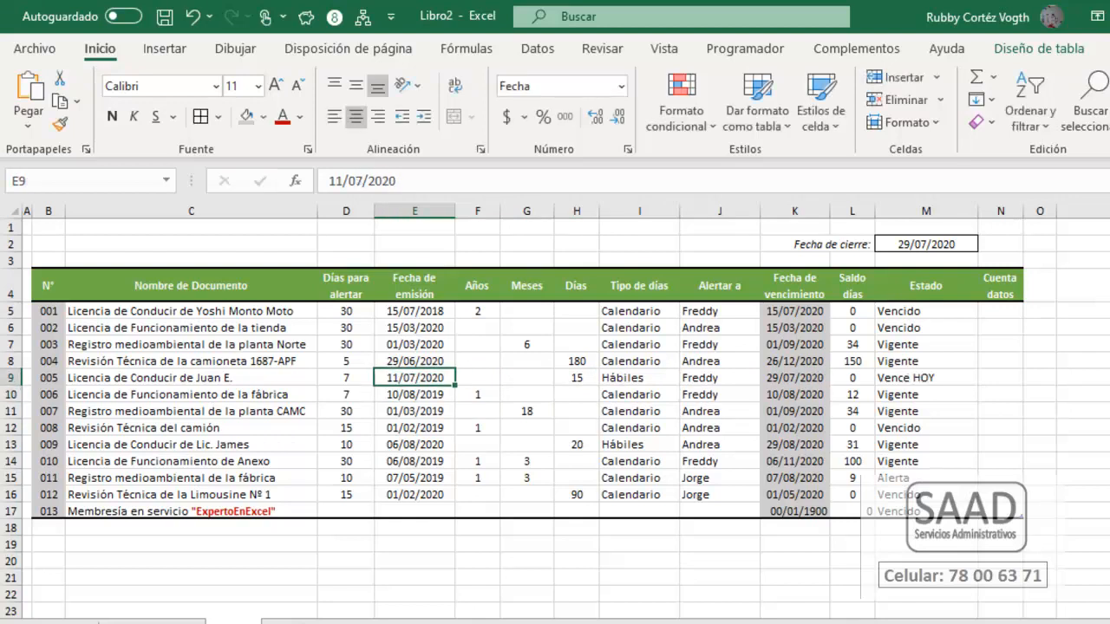
Step: Examine document 005's row from Fecha de emisión through Días and Tipo de días to its expiry date and Estado
key(Right)
key(Right)
key(Right)
key(Right)
key(Left)
key(Left)
key(Left)
key(Left)
key(Right)
key(Right)
key(Right)
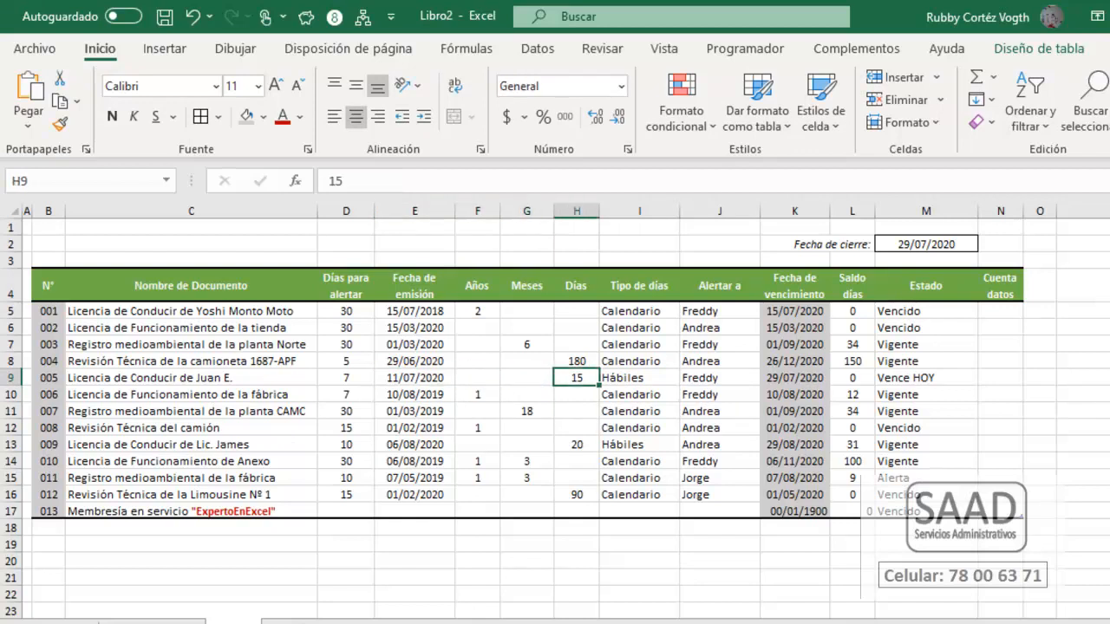
key(Right)
key(Right)
key(Right)
key(Right)
key(Right)
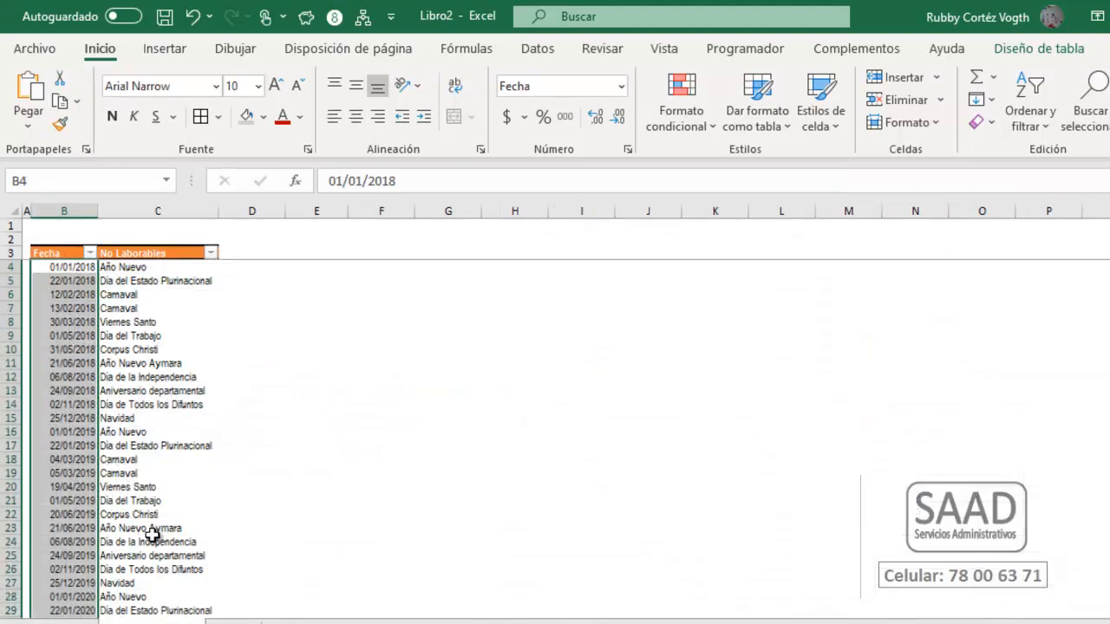
Step: Examine the 2020 holidays in the non-working-days table, including the 06/08/2020 Día de la Independencia row
scroll(146, 500, down, 10)
scroll(136, 473, up, 3)
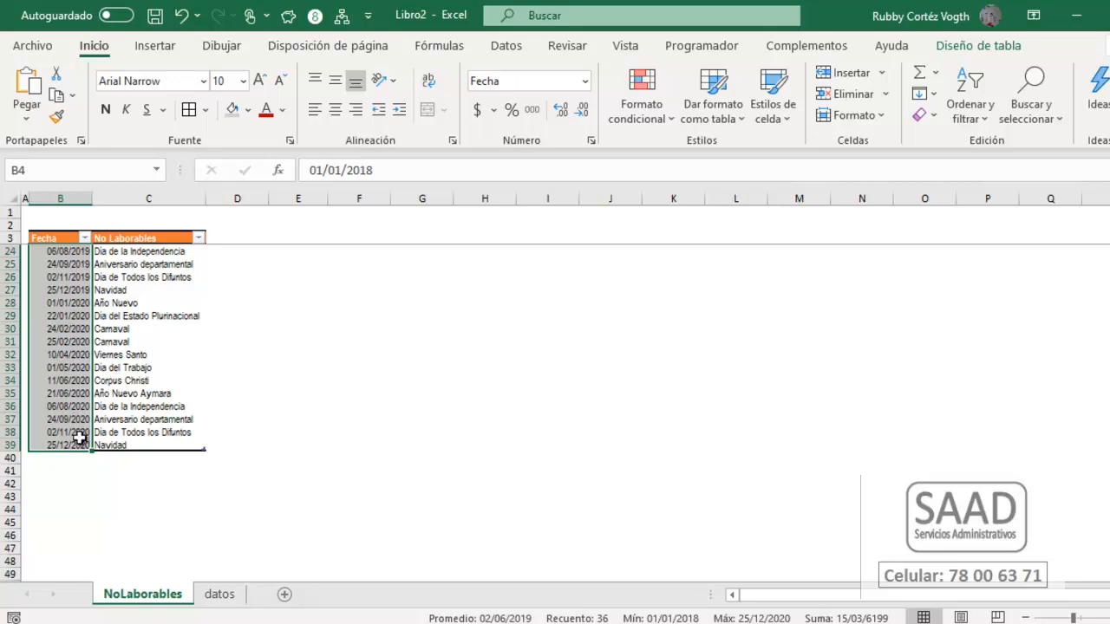
click(77, 442)
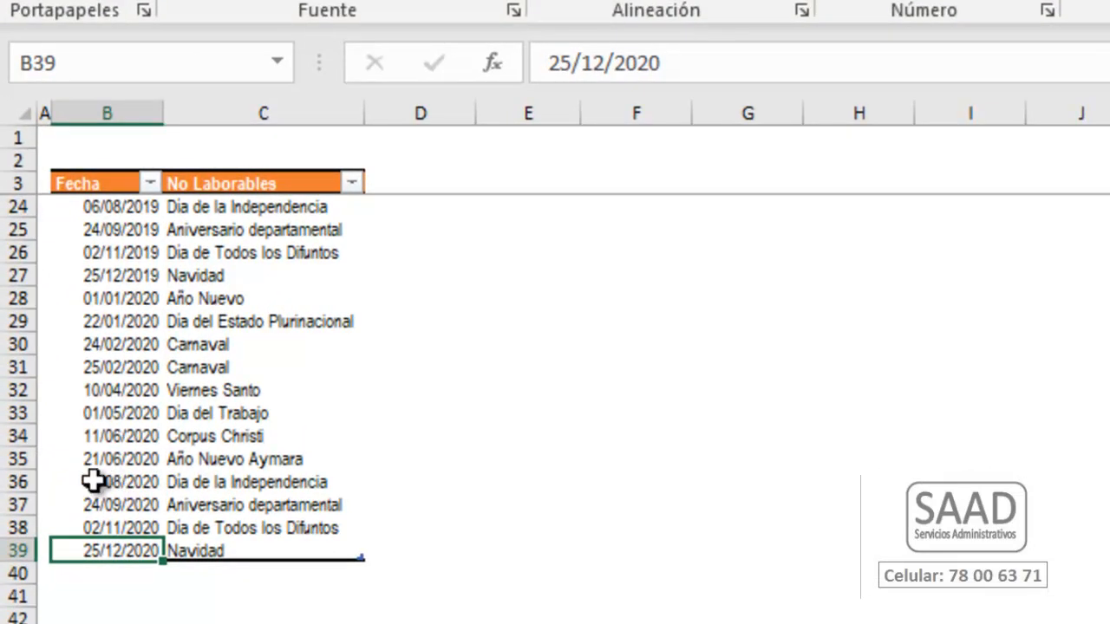
drag(92, 481, 238, 479)
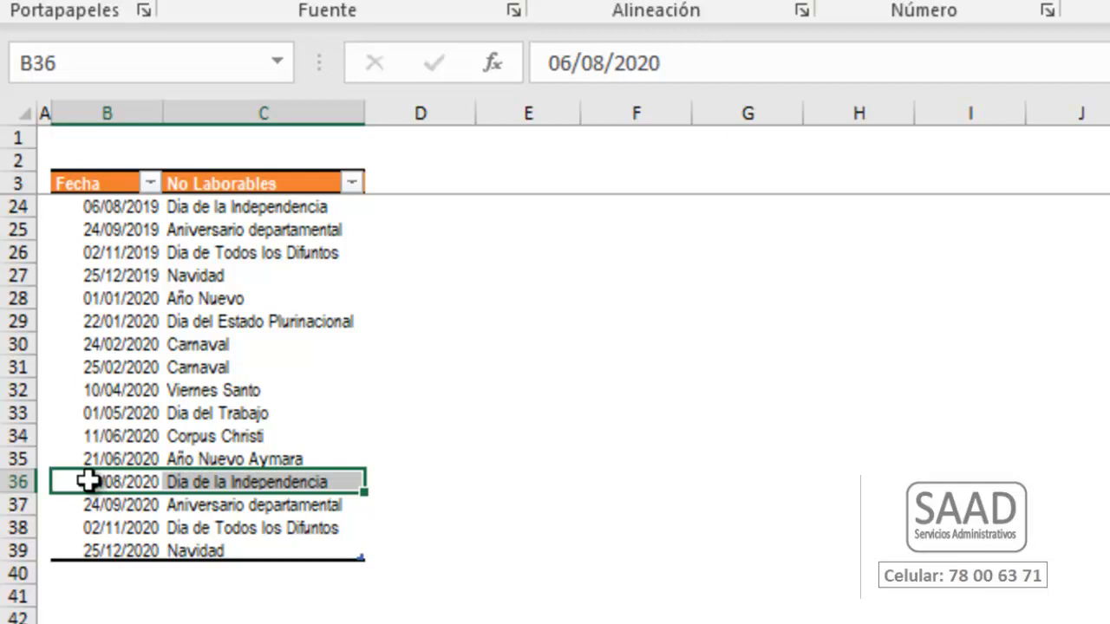
Step: Change the font of the entire NoLaborables sheet and widen the No Laborables column to fit its holiday names
click(19, 113)
click(280, 64)
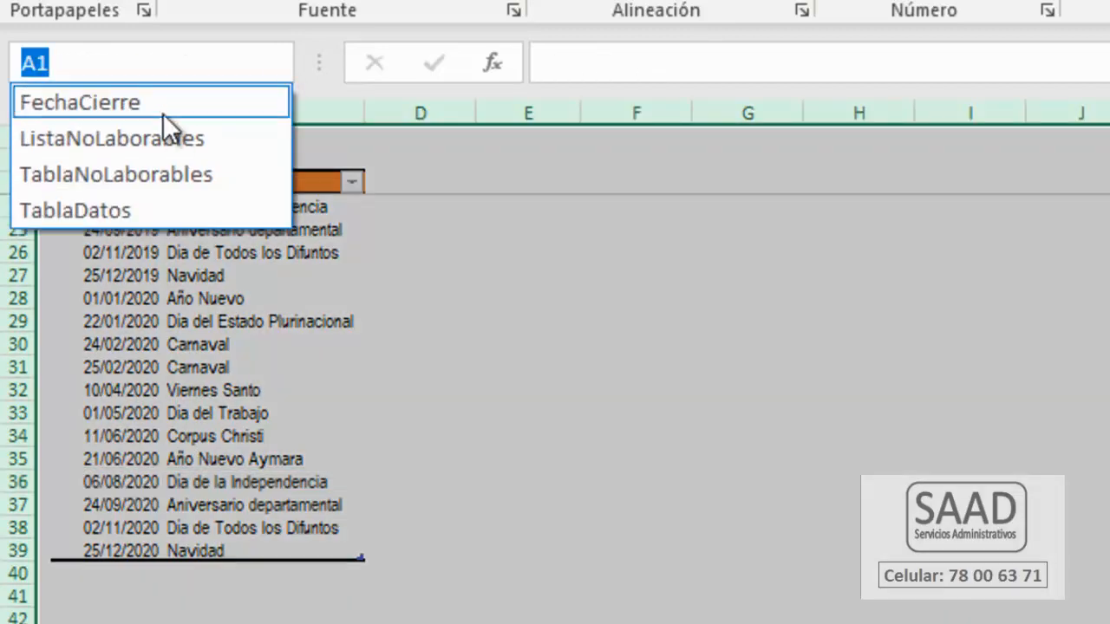
key(Escape)
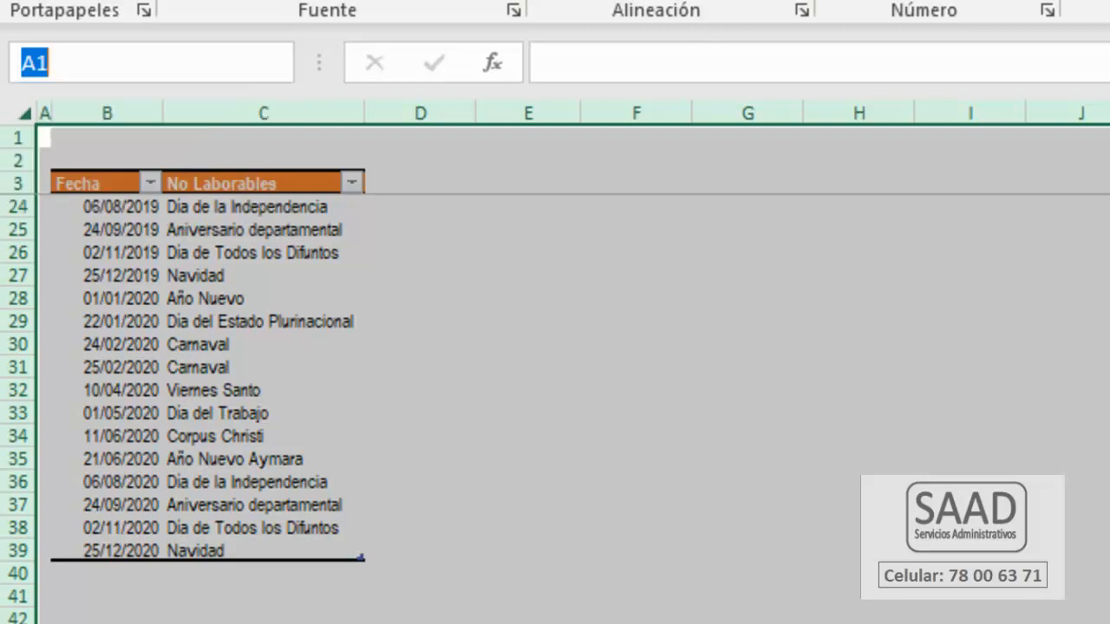
click(347, 1)
click(289, 38)
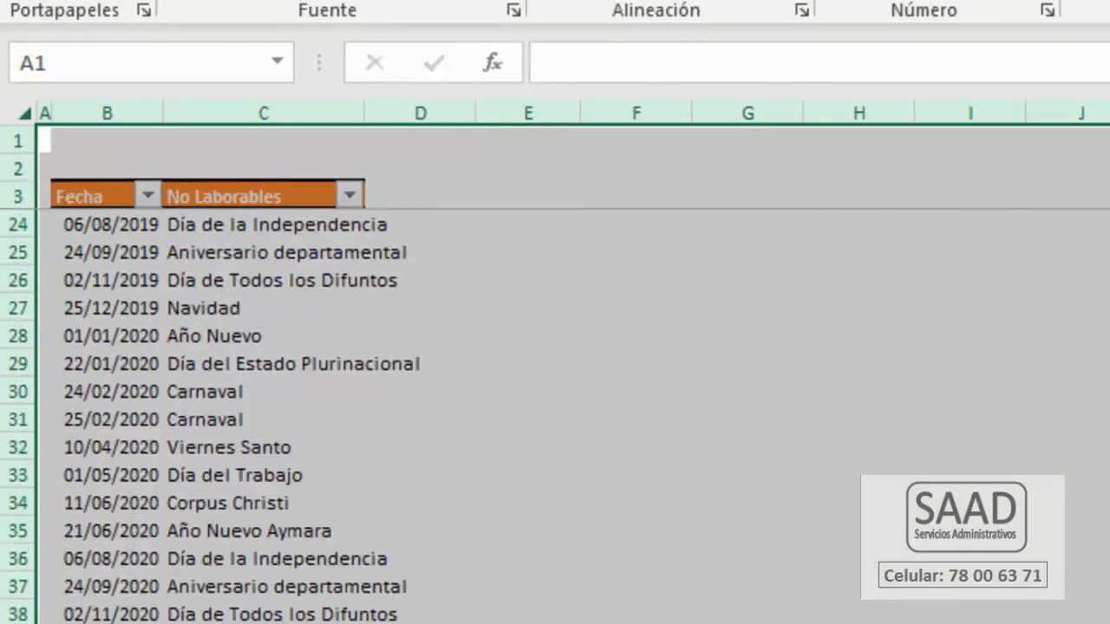
click(97, 505)
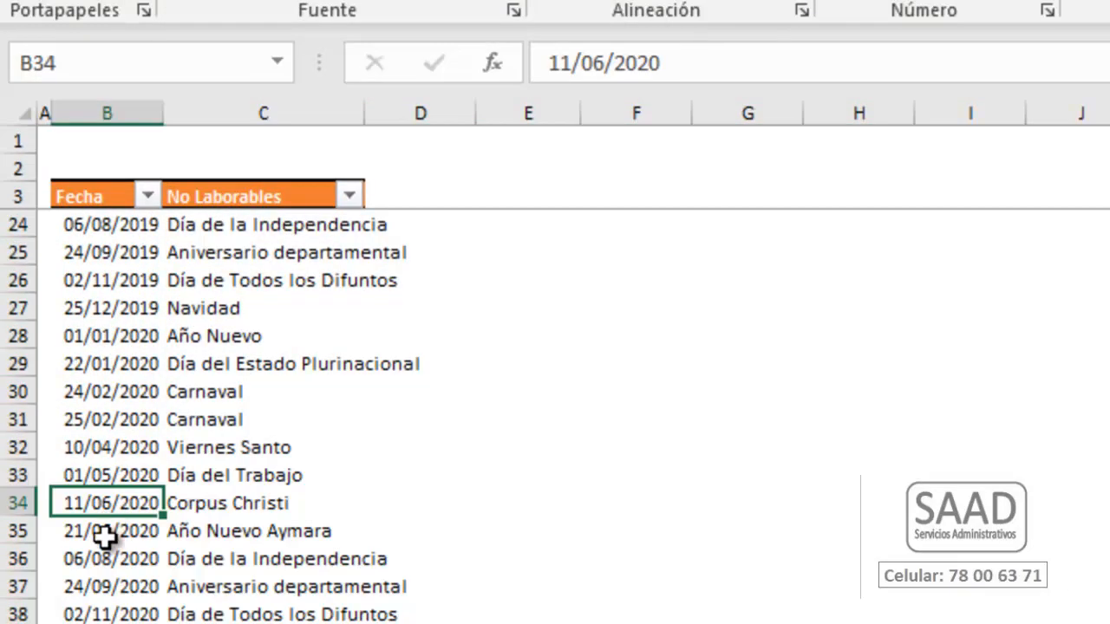
click(59, 556)
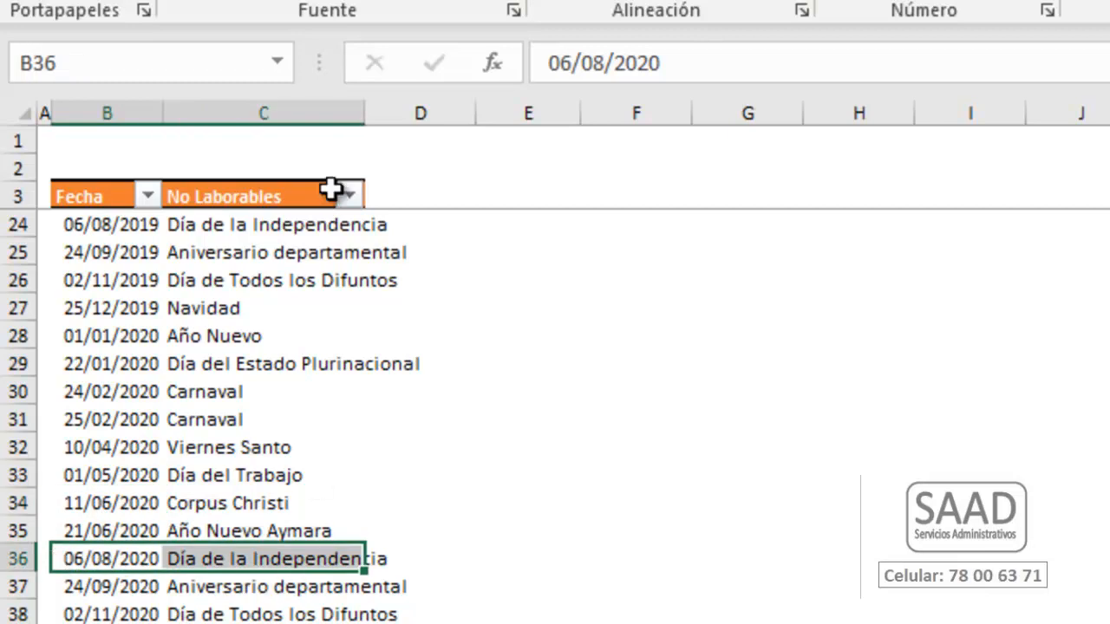
double_click(364, 113)
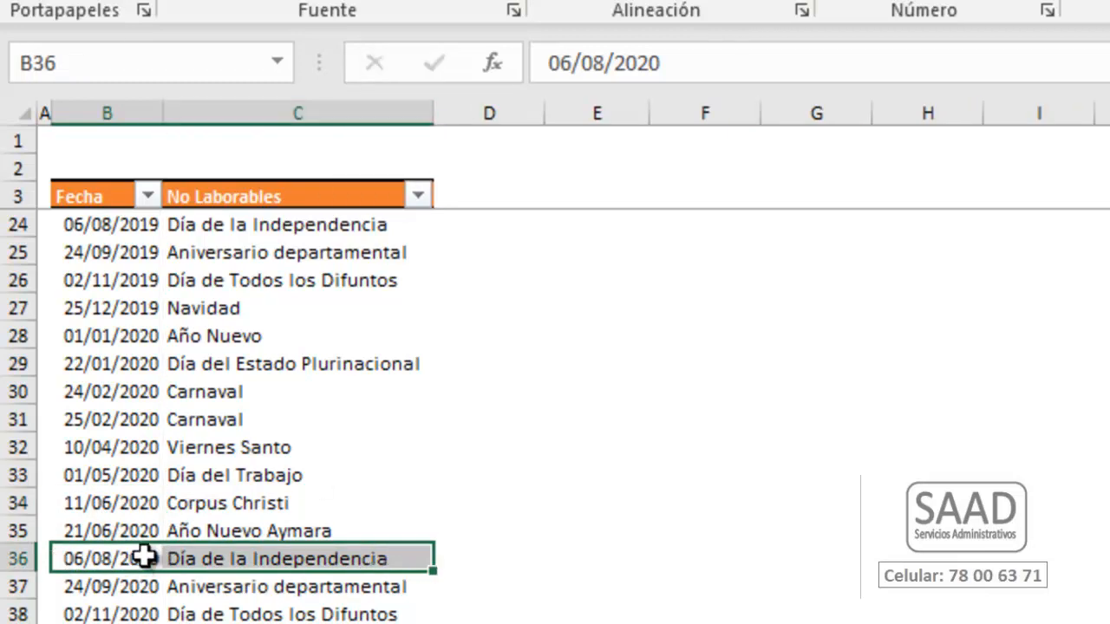
Step: Examine the 24/09/2020 Aniversario departamental row together with the 06/08/2020 Día de la Independencia row above it
click(95, 590)
drag(96, 590, 192, 593)
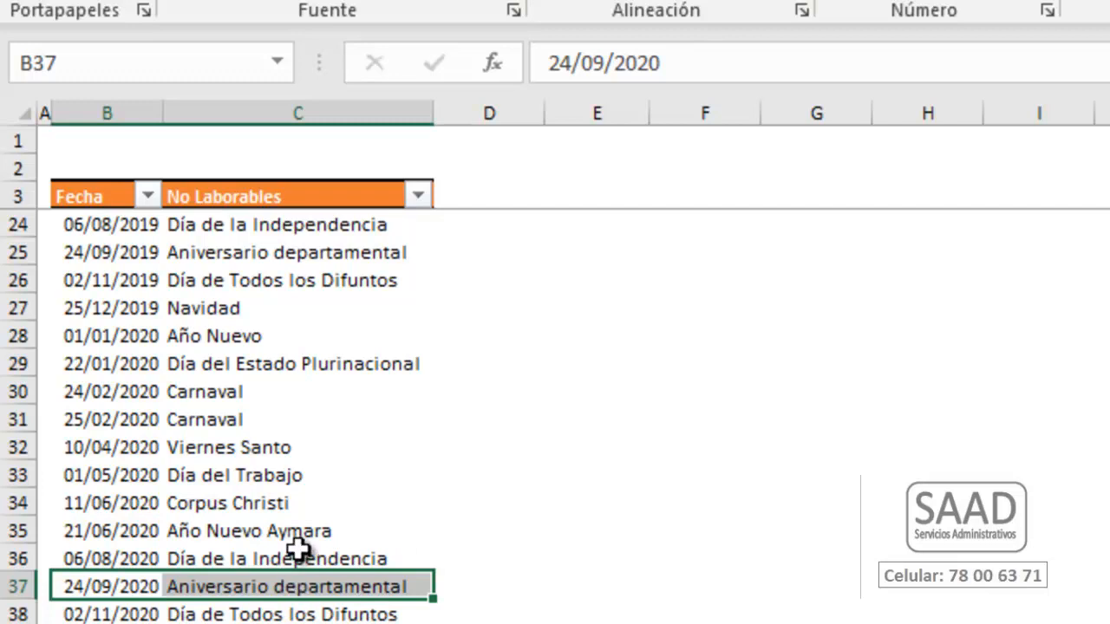
drag(148, 589, 270, 565)
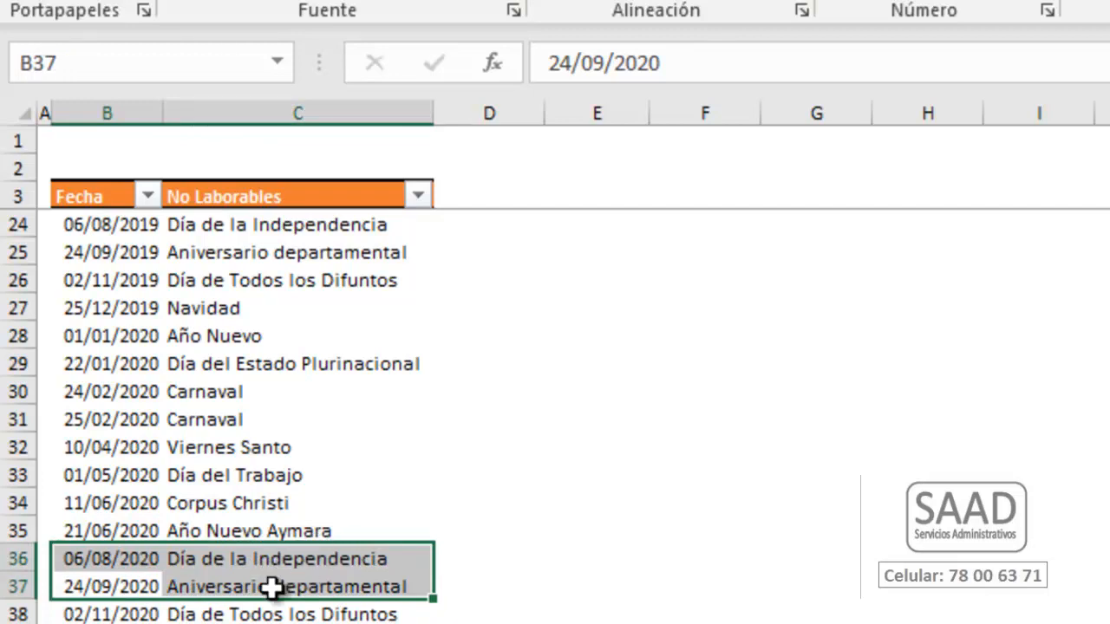
click(121, 586)
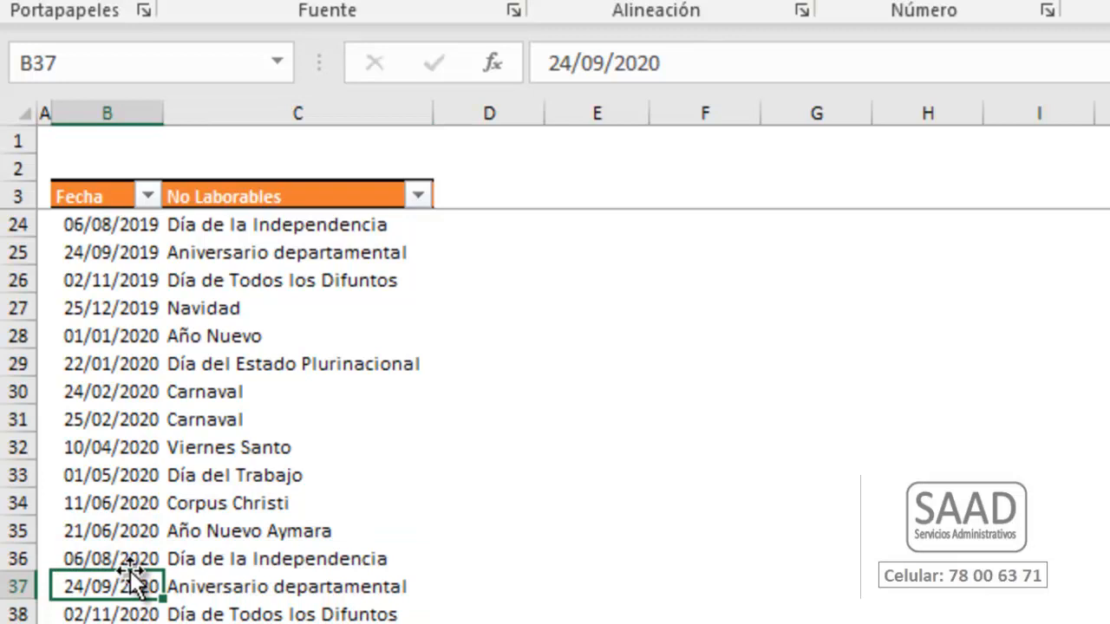
drag(127, 586, 227, 569)
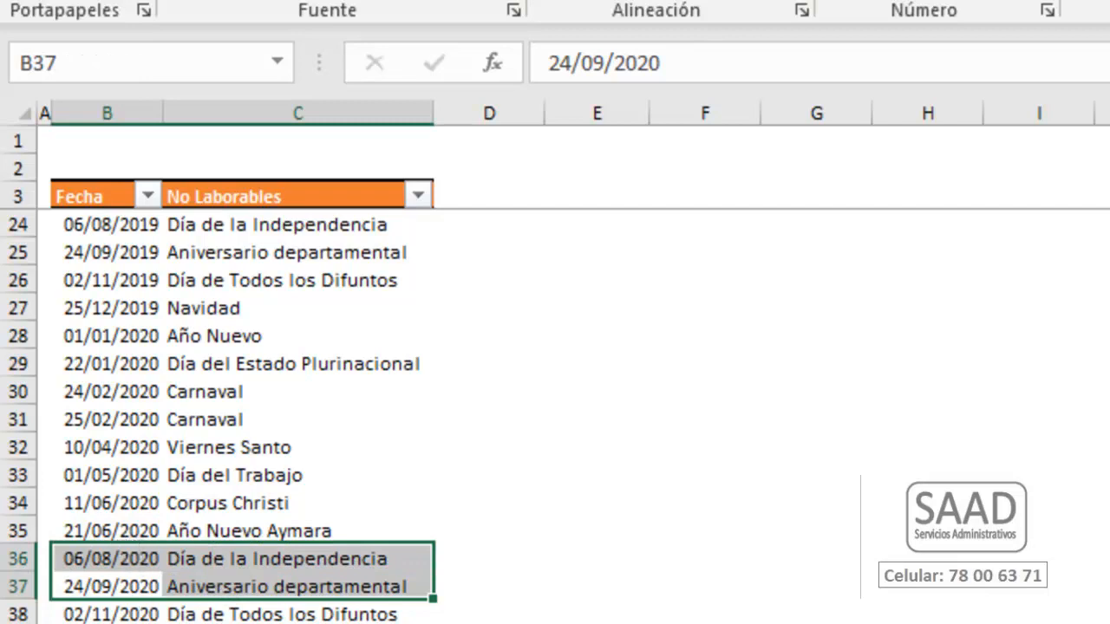
click(298, 623)
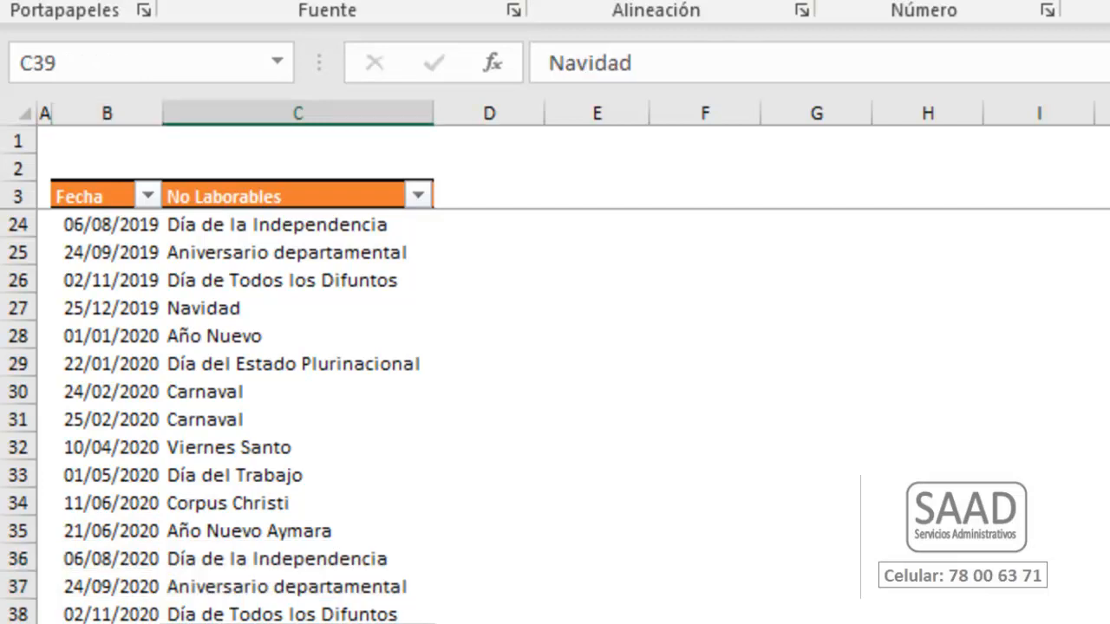
Step: Return to the datos sheet and review the Fecha de vencimiento dates of documents 001 to 012
click(178, 532)
drag(109, 526, 201, 521)
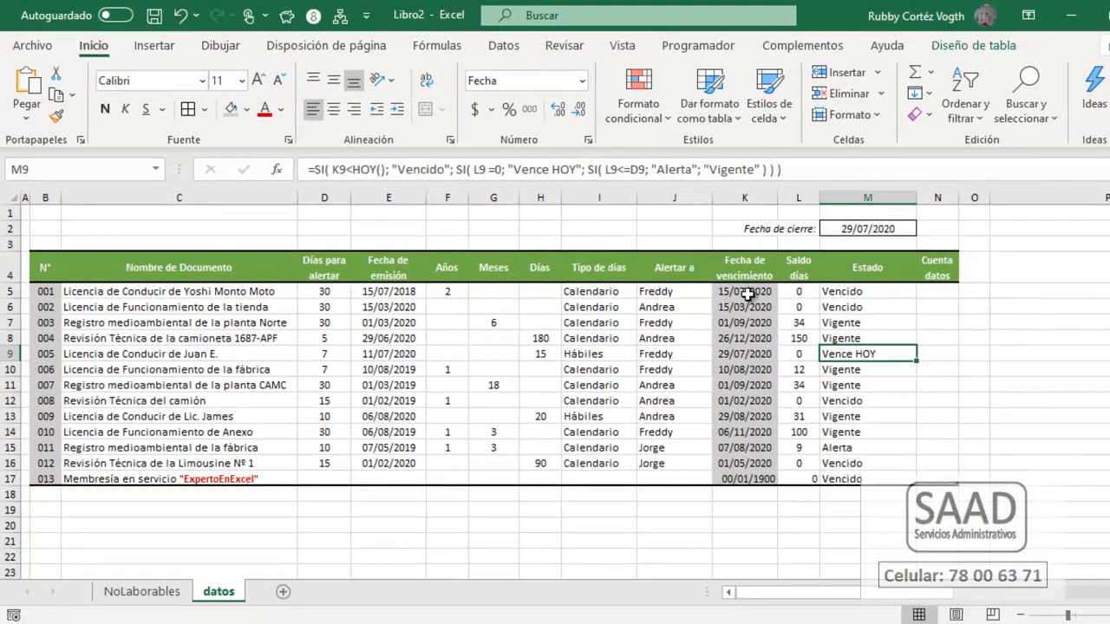
drag(744, 291, 734, 466)
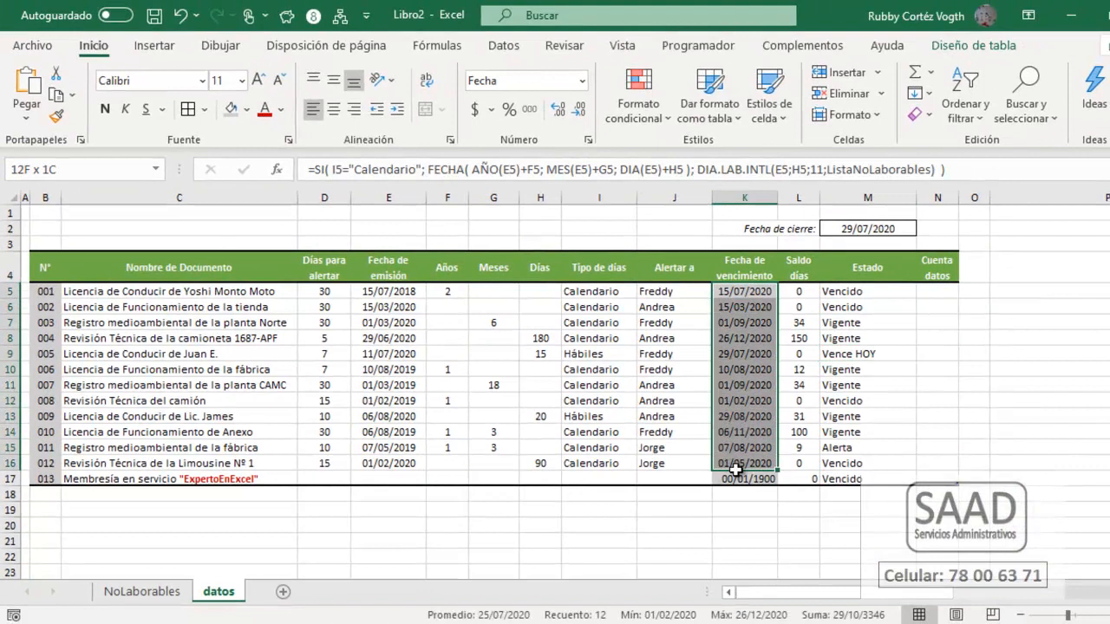
click(646, 321)
Step: Compare the filled and empty fields of documents 001 and 013 that the Cuenta datos column has to count
click(939, 276)
click(924, 289)
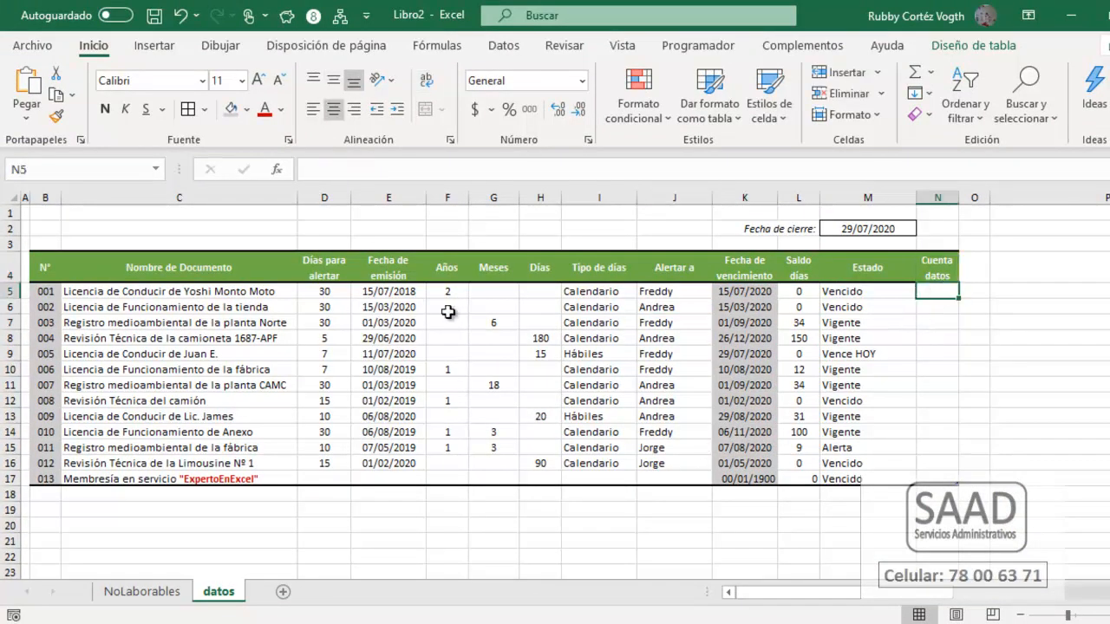
drag(122, 293, 381, 293)
drag(319, 478, 541, 484)
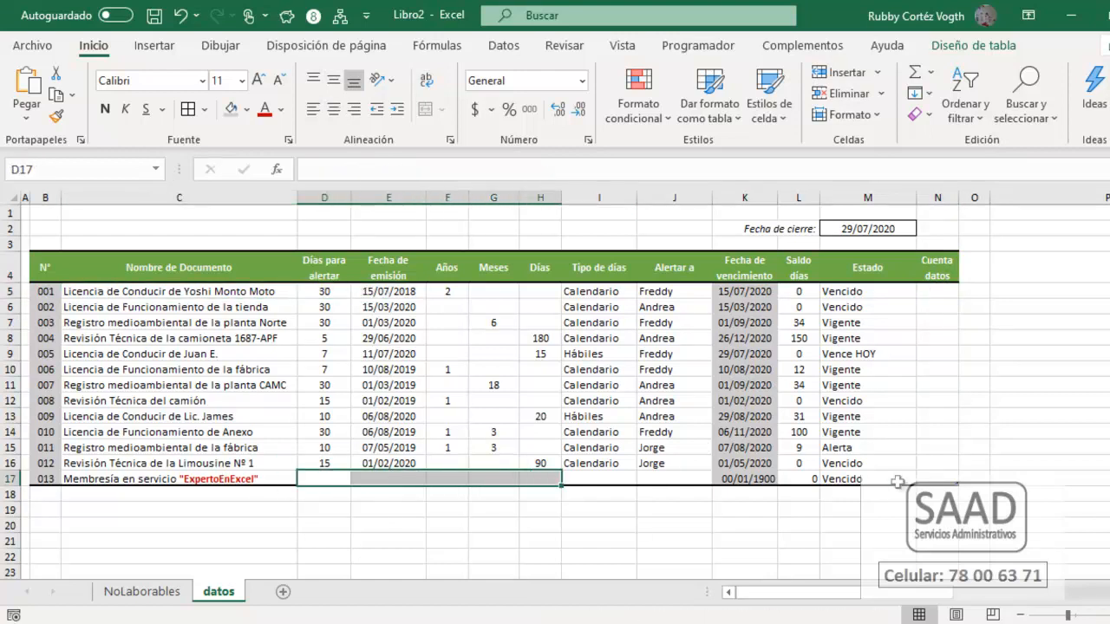
drag(93, 482, 925, 476)
Step: Start a CONTARA formula in the Cuenta datos cell of document 001 (N5)
click(930, 291)
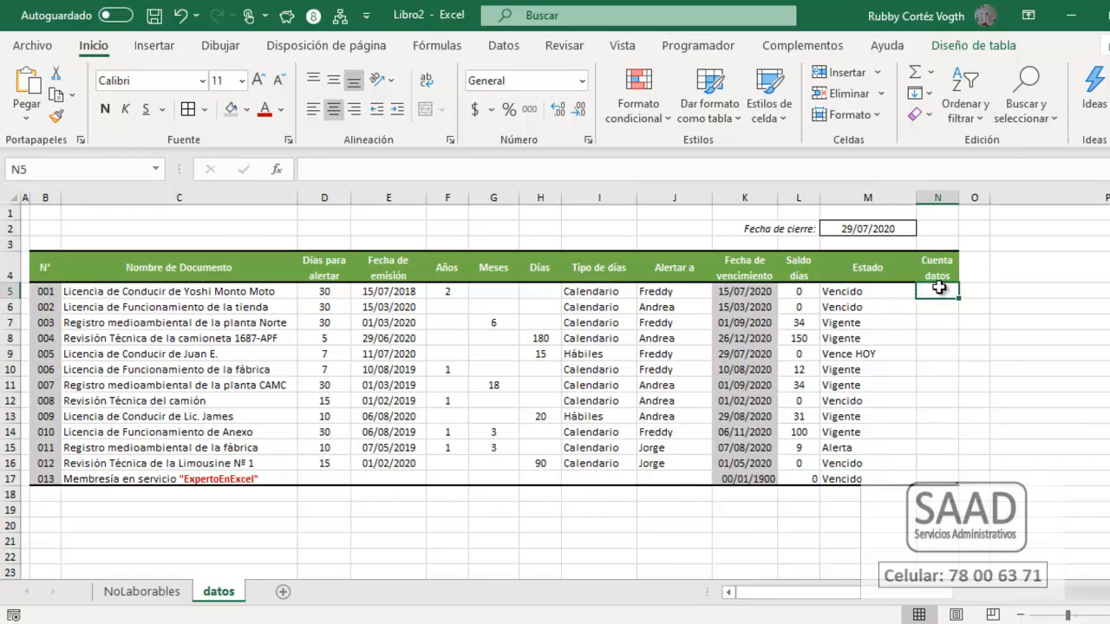
text(=con)
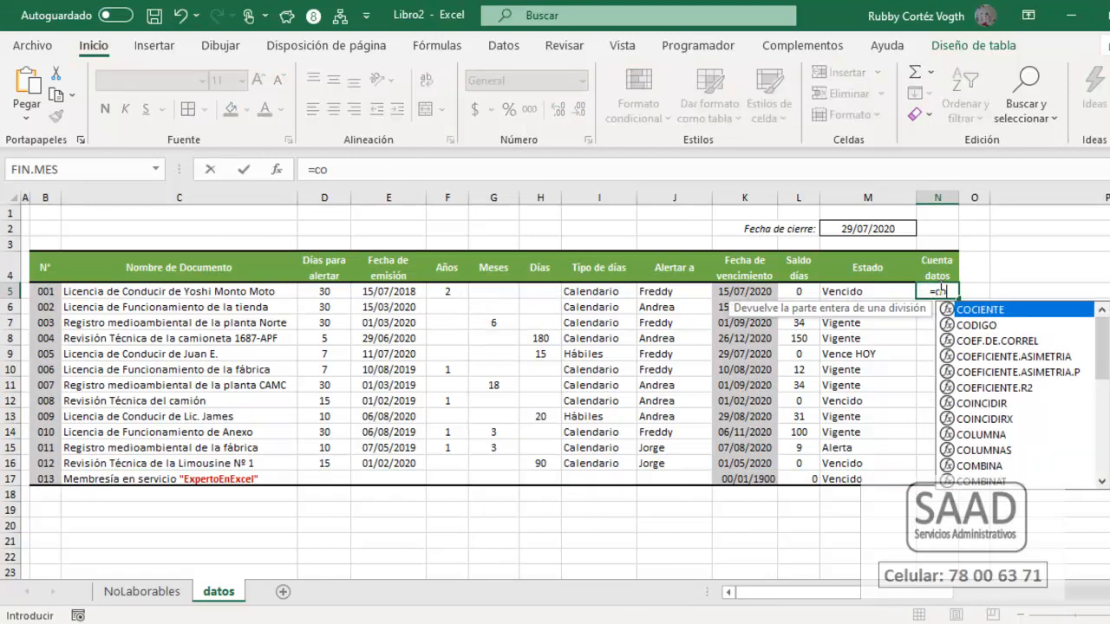
key(Down)
key(Down)
key(Down)
key(Down)
key(Down)
key(Down)
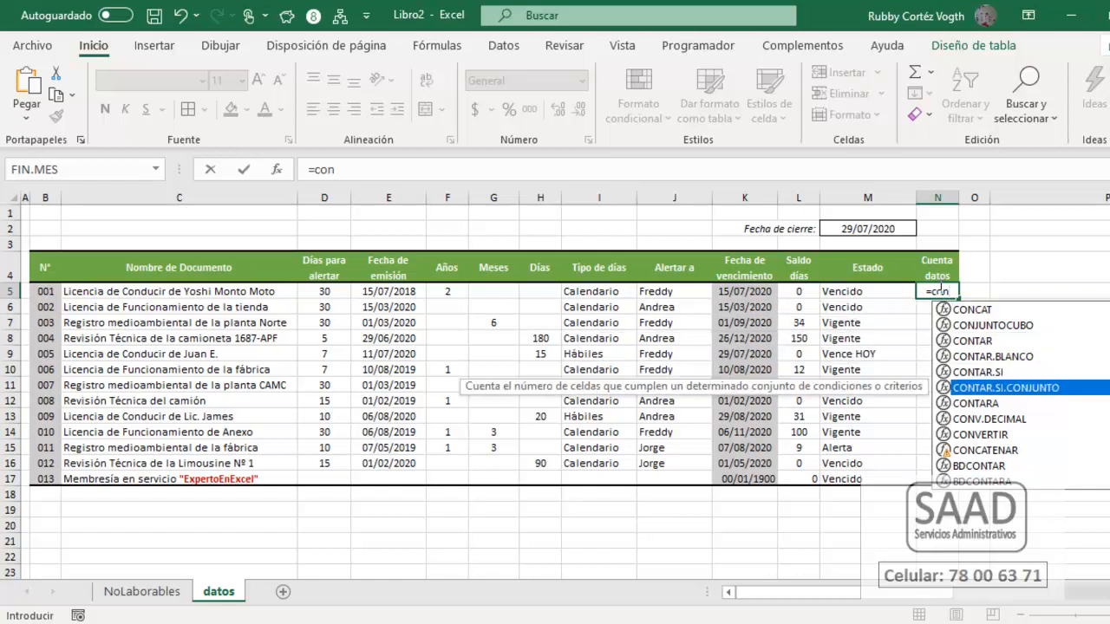
key(Tab)
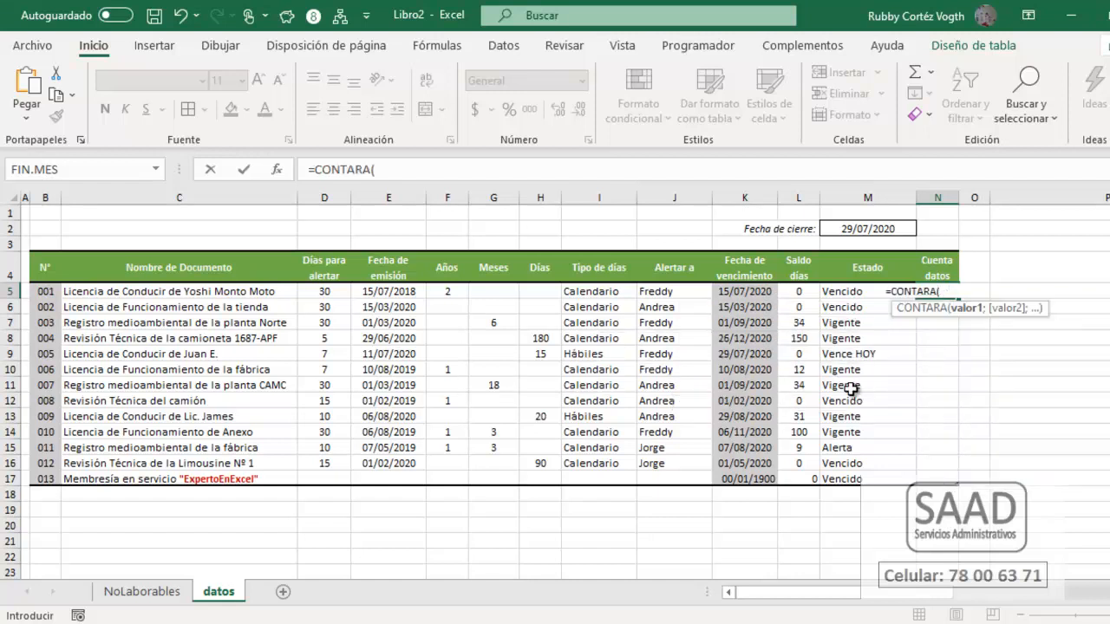
Step: Make CONTARA count C5:E5, from Nombre de Documento to Fecha de emisión, and append a plus sign for another term
key(Left)
key(Left)
key(Left)
key(Left)
key(Left)
key(Left)
key(Left)
key(Left)
key(Left)
key(Left)
key(Left)
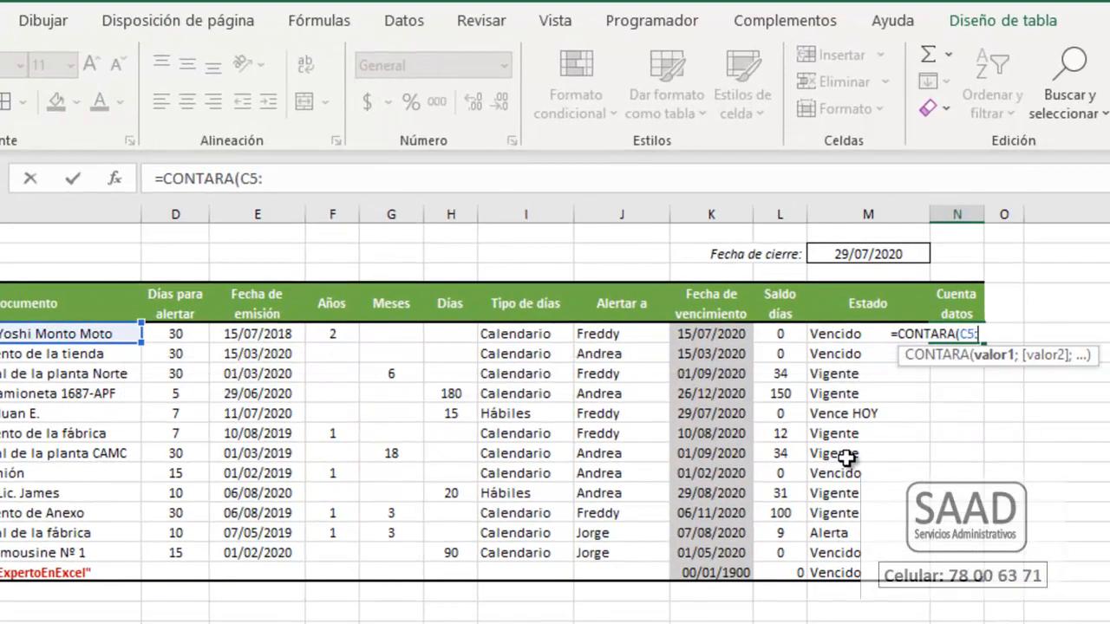
text(:E)
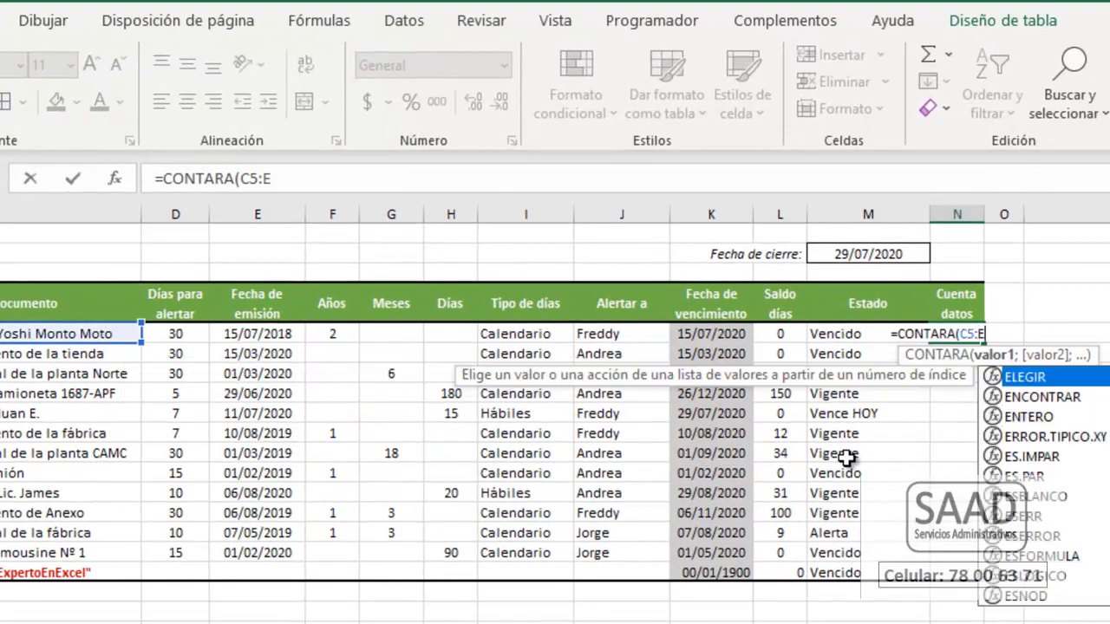
text(5)+)
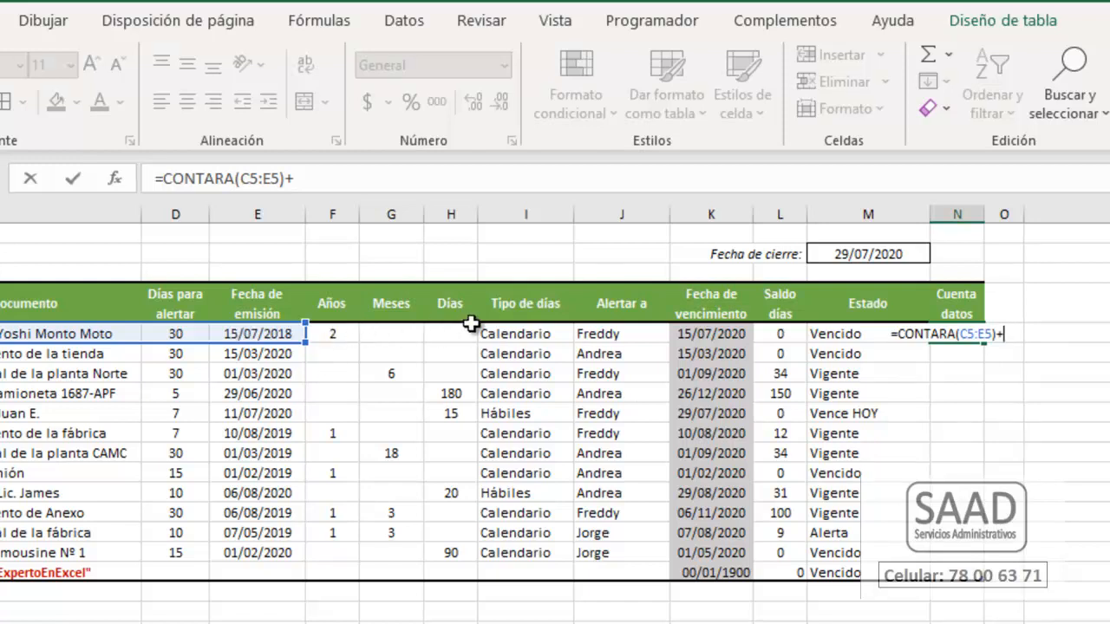
Step: Add an SI function to the formula whose test starts with CONTARA(F5:H5), covering Años, Meses and Días
click(314, 177)
text(si)
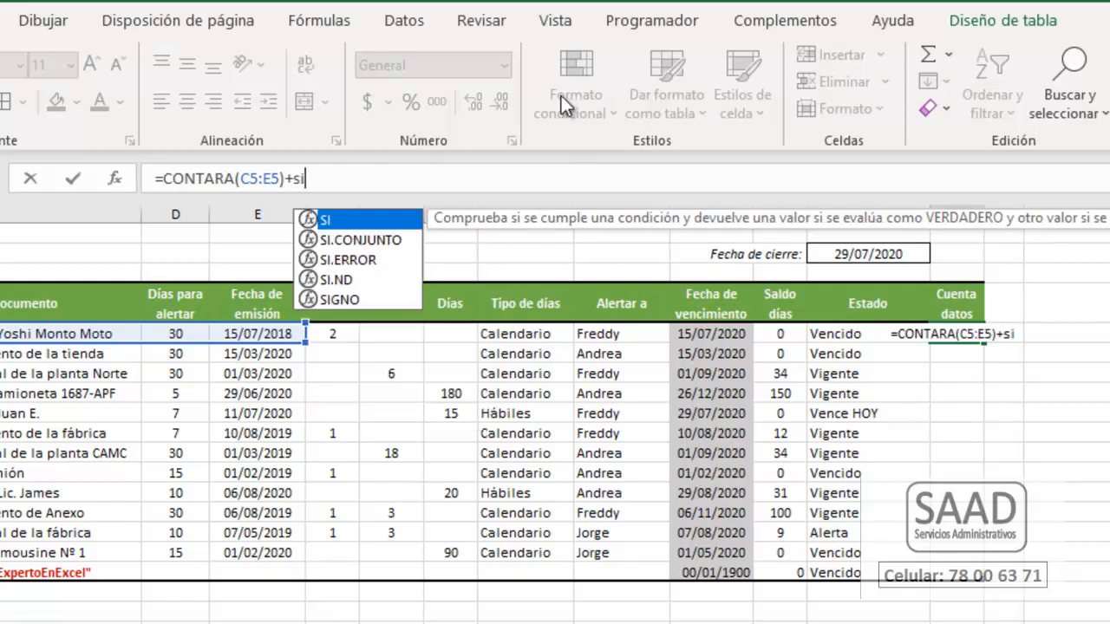
text((contara()
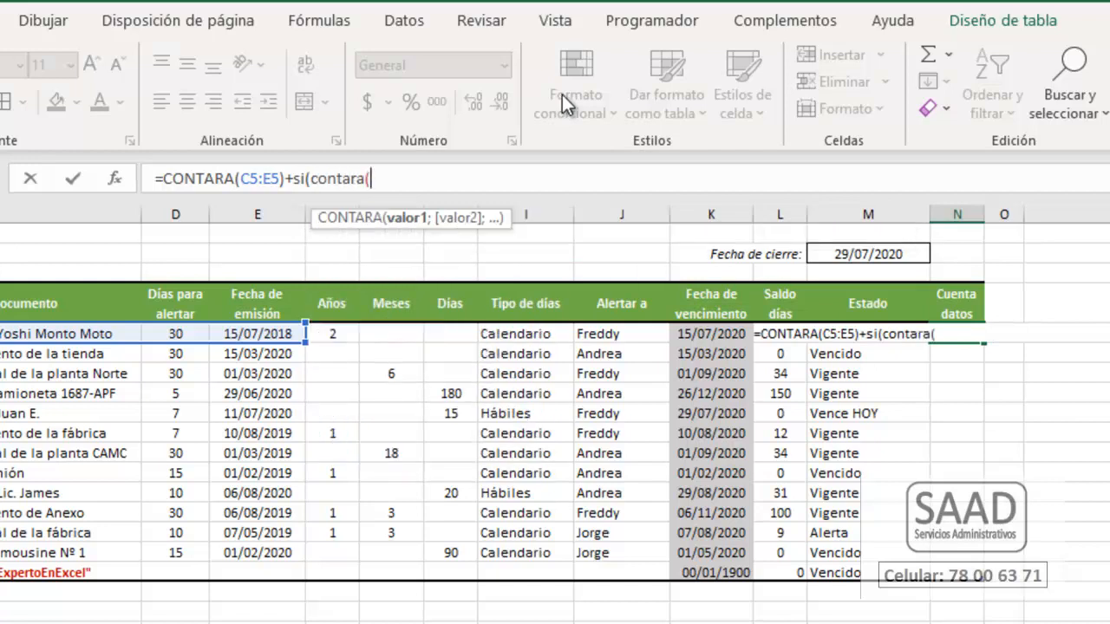
drag(386, 226, 389, 246)
text(F5)
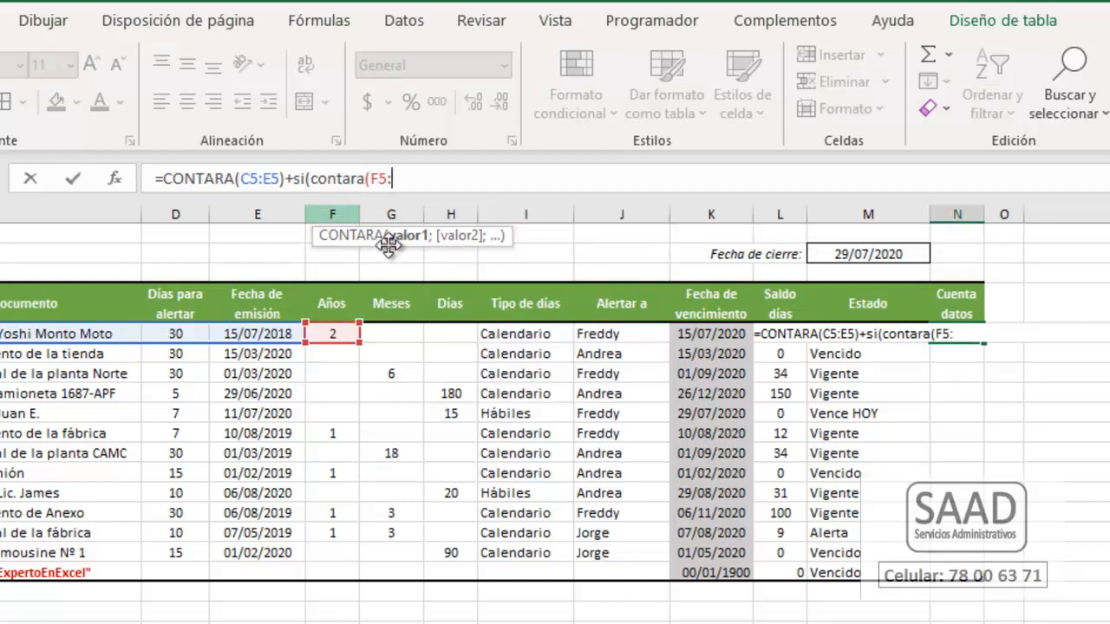
text(:H5))
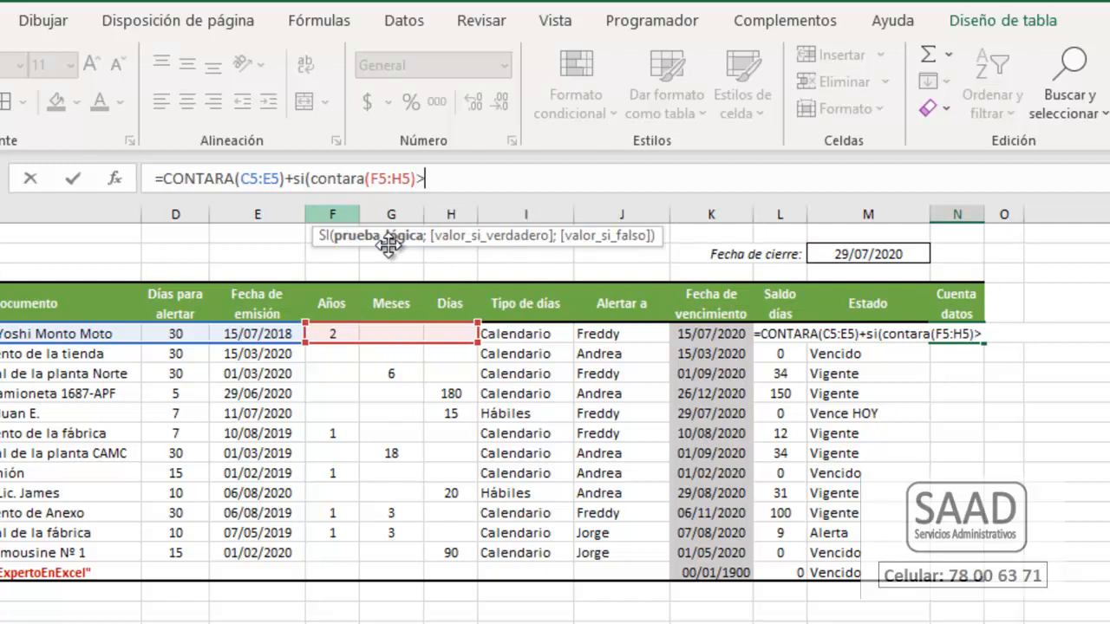
Step: Complete the SI with the condition >0 and the results 1 and 0, and enter the Cuenta datos formula
text(>0;)
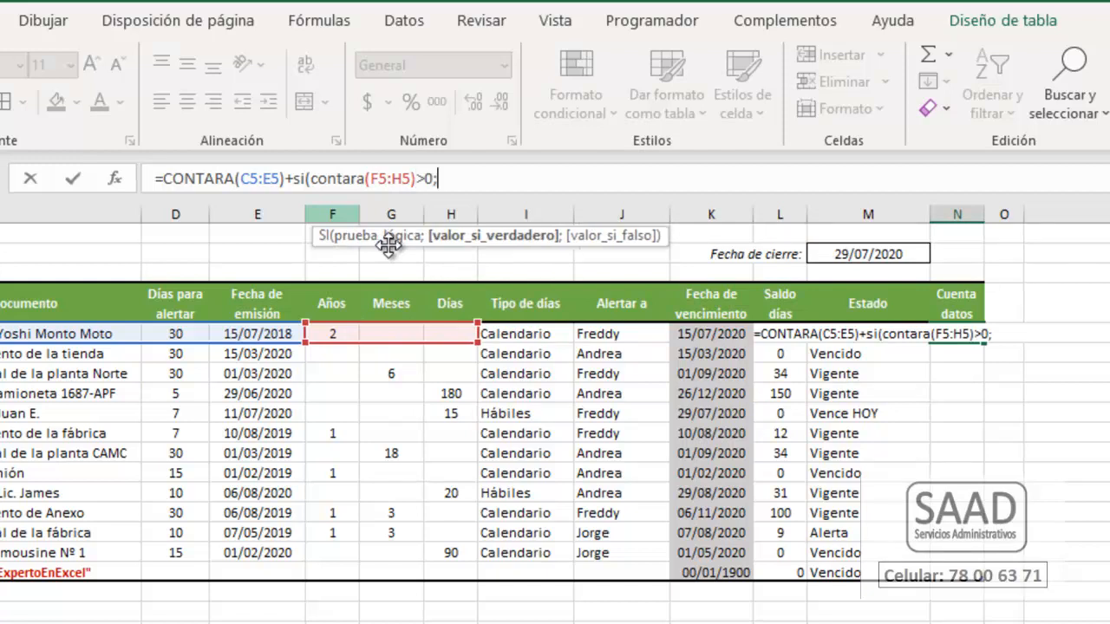
text(1;)
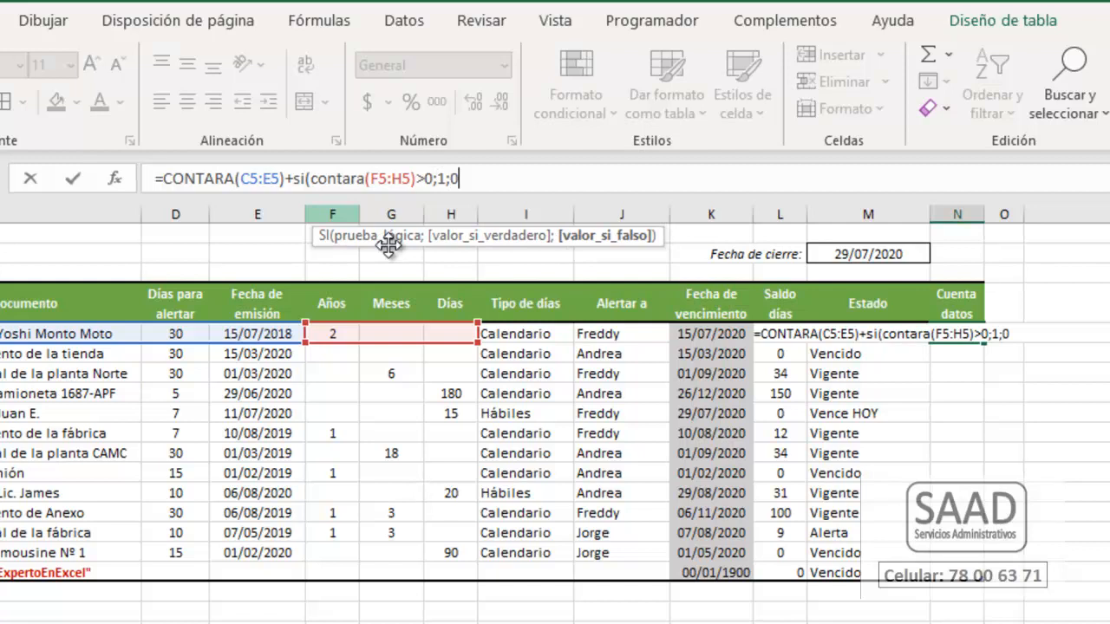
text(0))
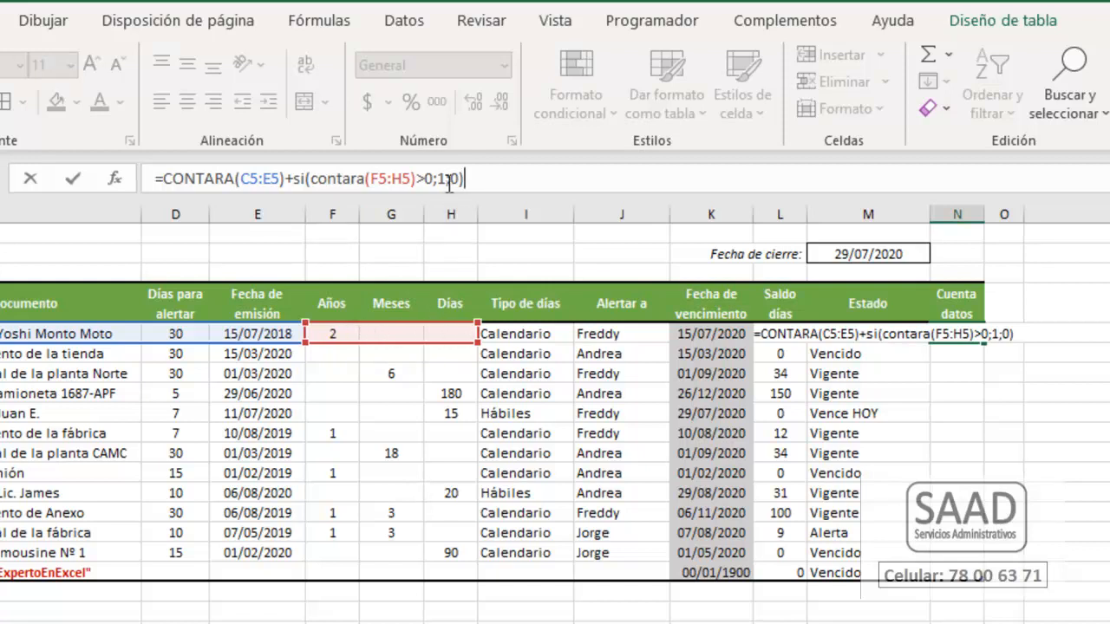
drag(444, 185, 432, 191)
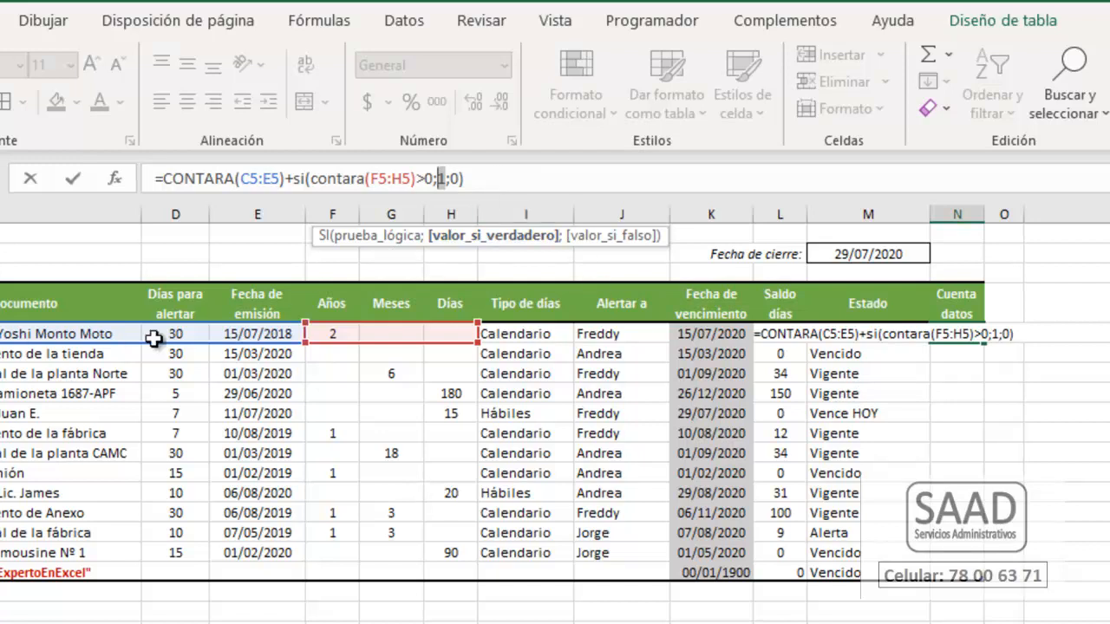
click(499, 177)
key(Return)
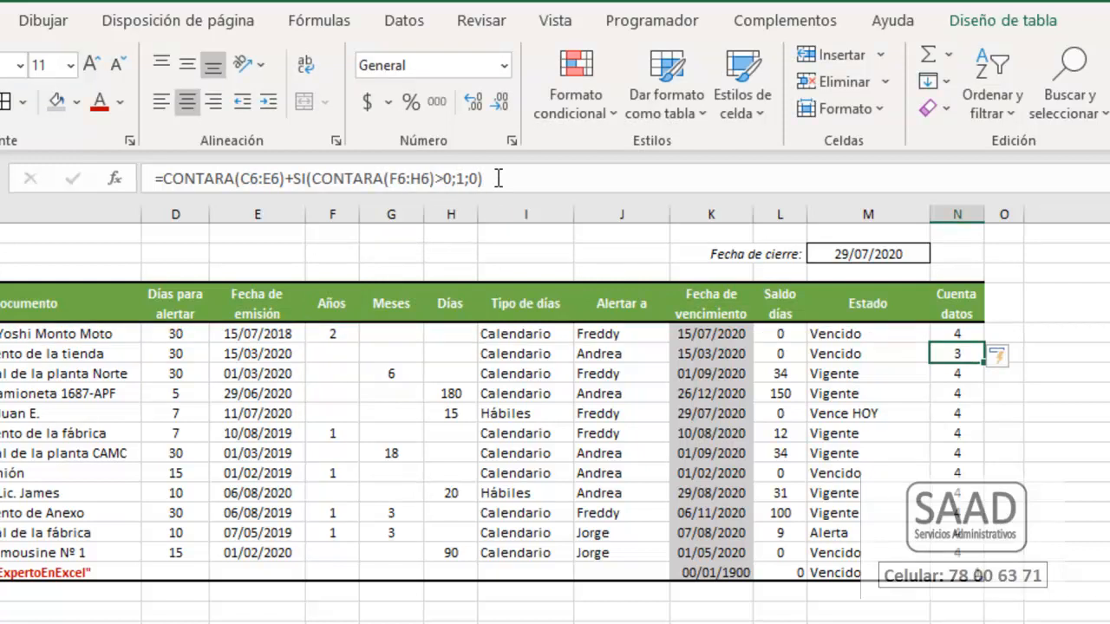
key(Up)
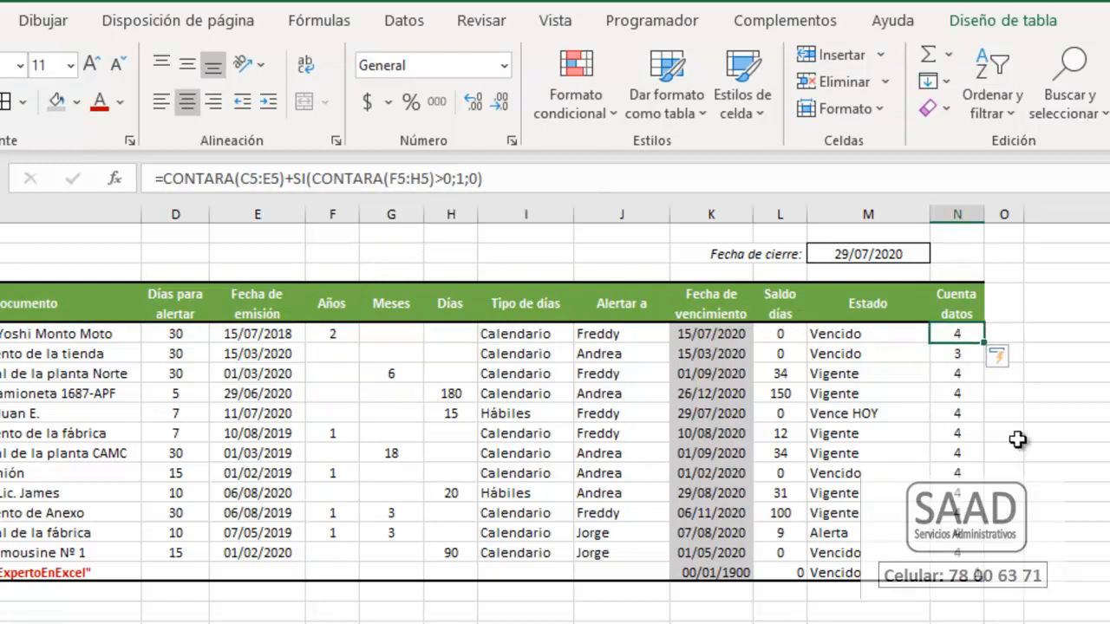
Step: Examine document 002's empty Años, Meses and Días cells, its issue and expiry dates, and the Cuenta datos column
drag(955, 354, 317, 355)
drag(451, 354, 337, 351)
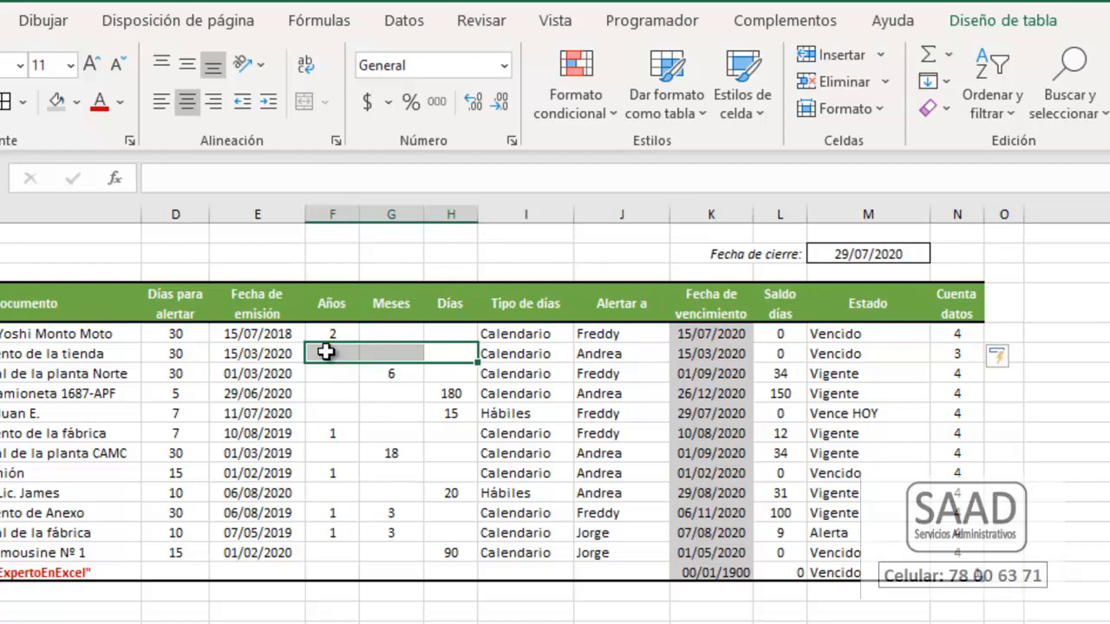
click(326, 351)
click(689, 356)
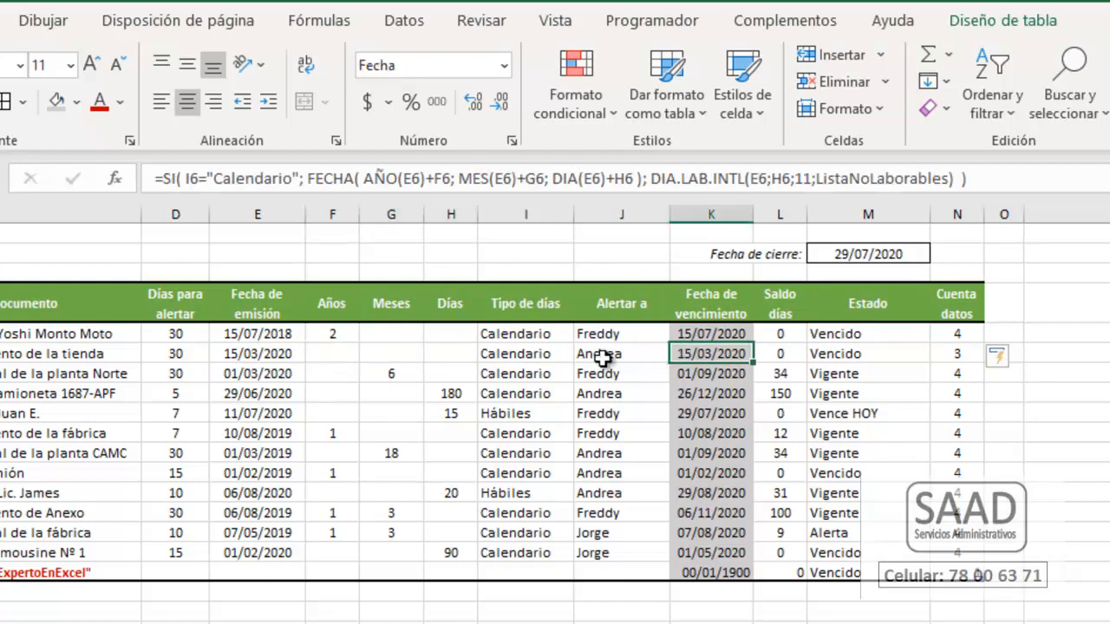
click(269, 354)
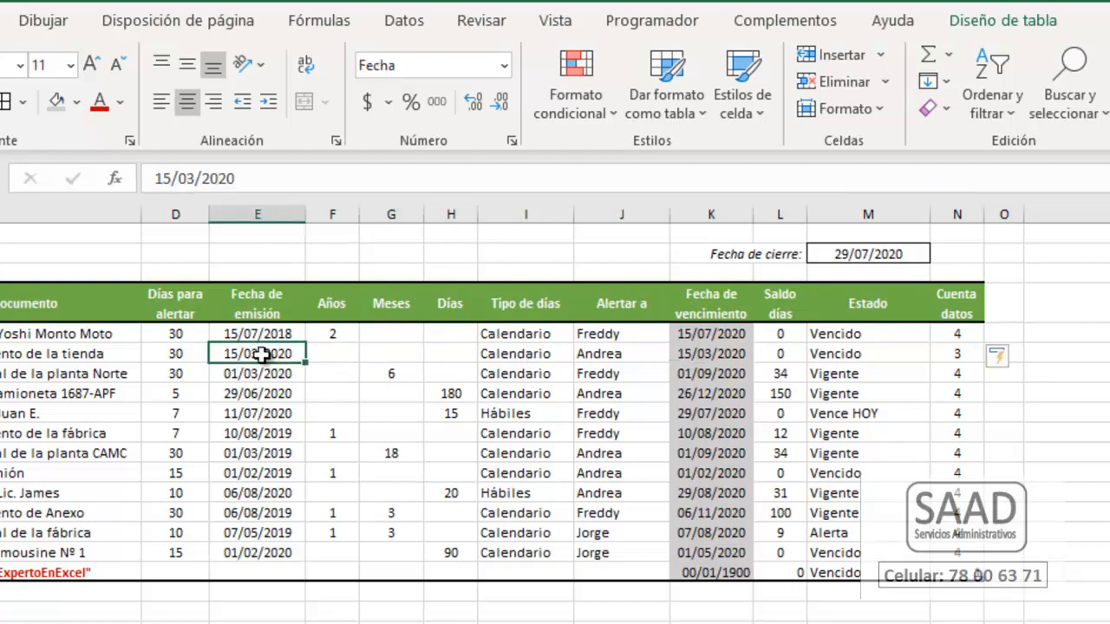
click(701, 355)
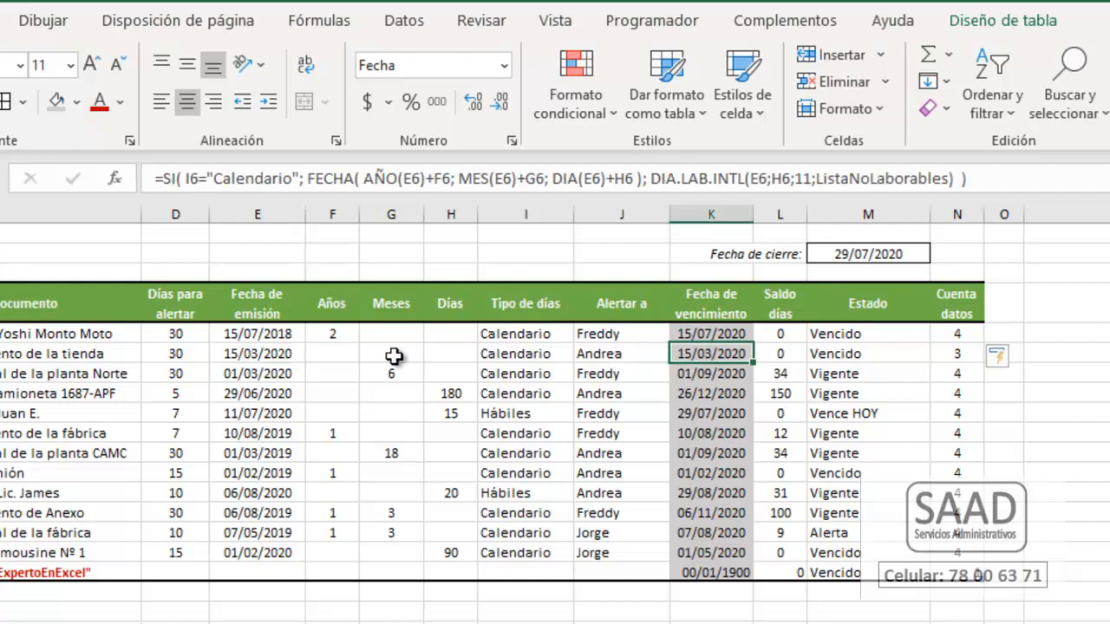
drag(332, 360, 434, 355)
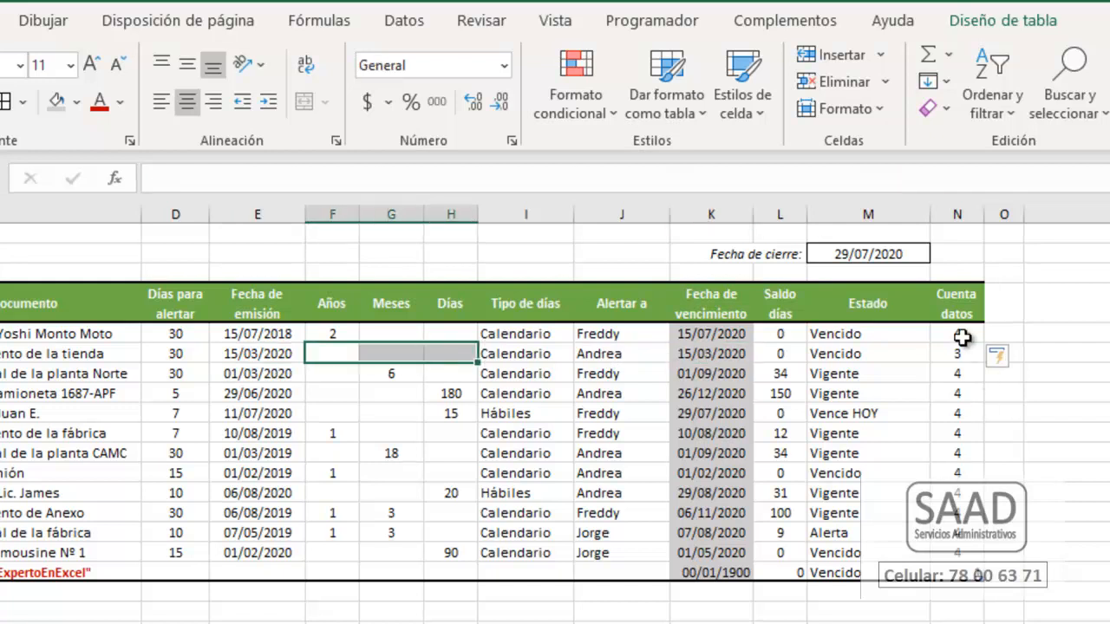
drag(958, 334, 957, 434)
drag(952, 490, 963, 569)
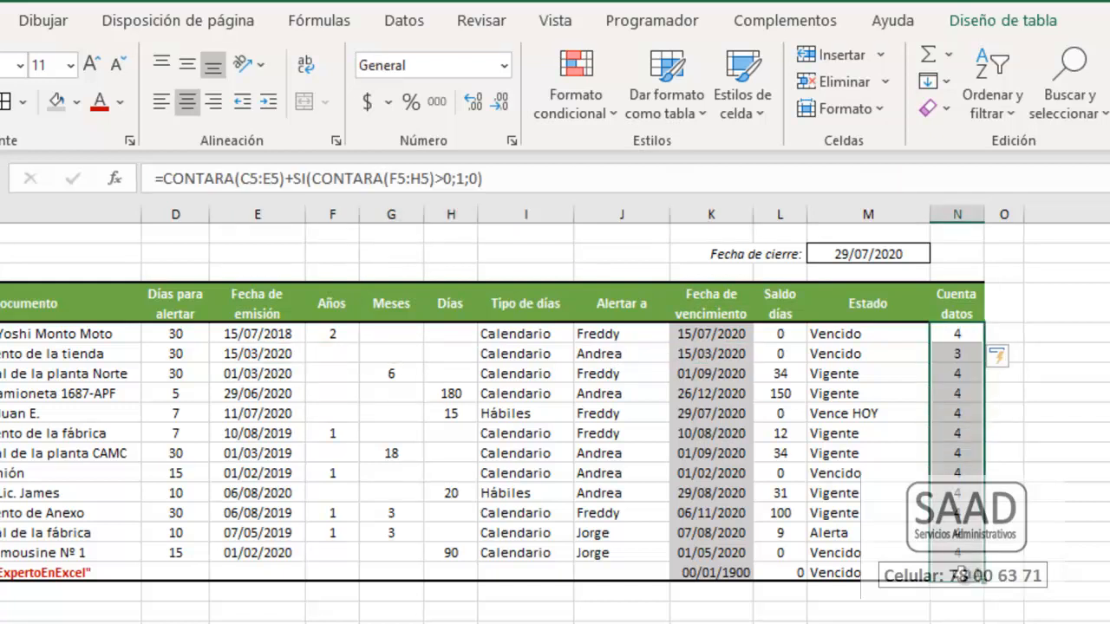
Step: Select all the data of TablaDatos from N5 and create a conditional formatting rule that uses a formula
click(951, 336)
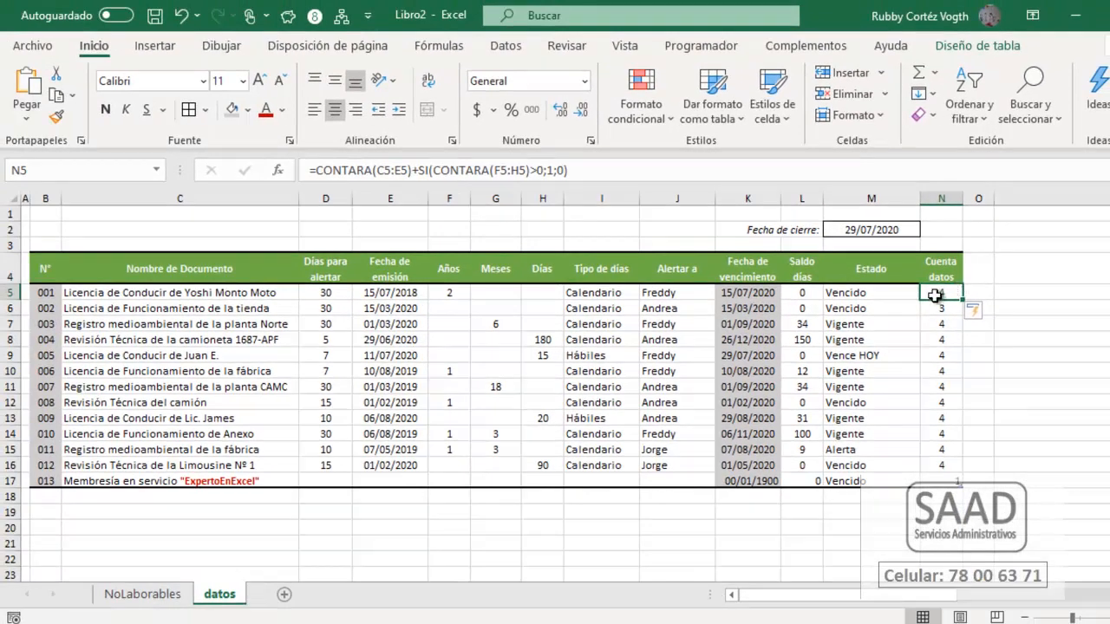
key(ctrl+a)
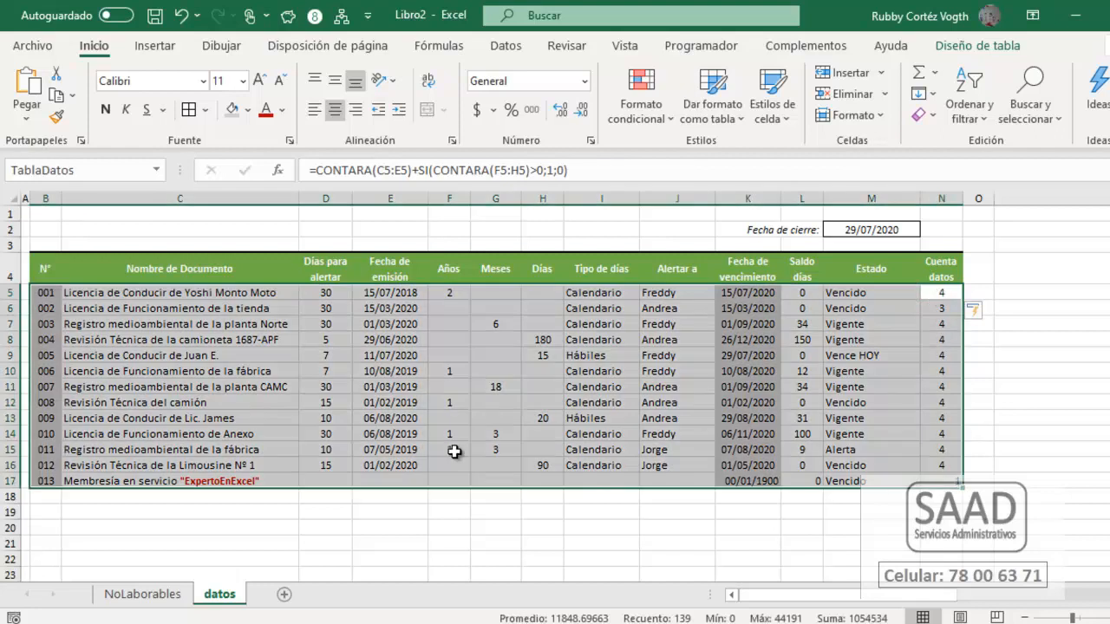
click(609, 119)
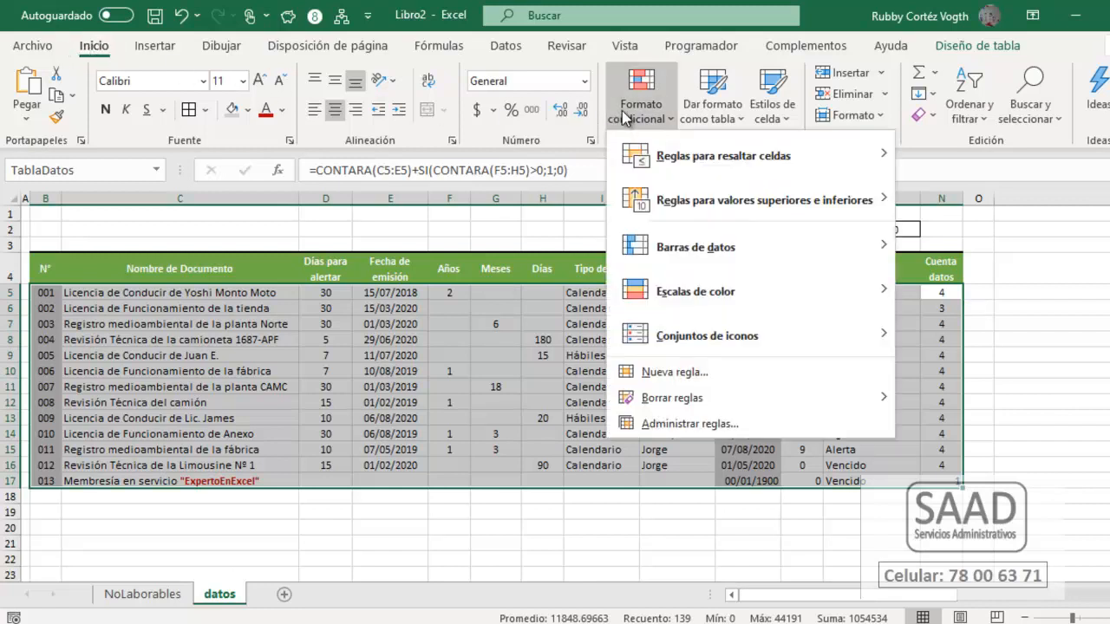
click(682, 381)
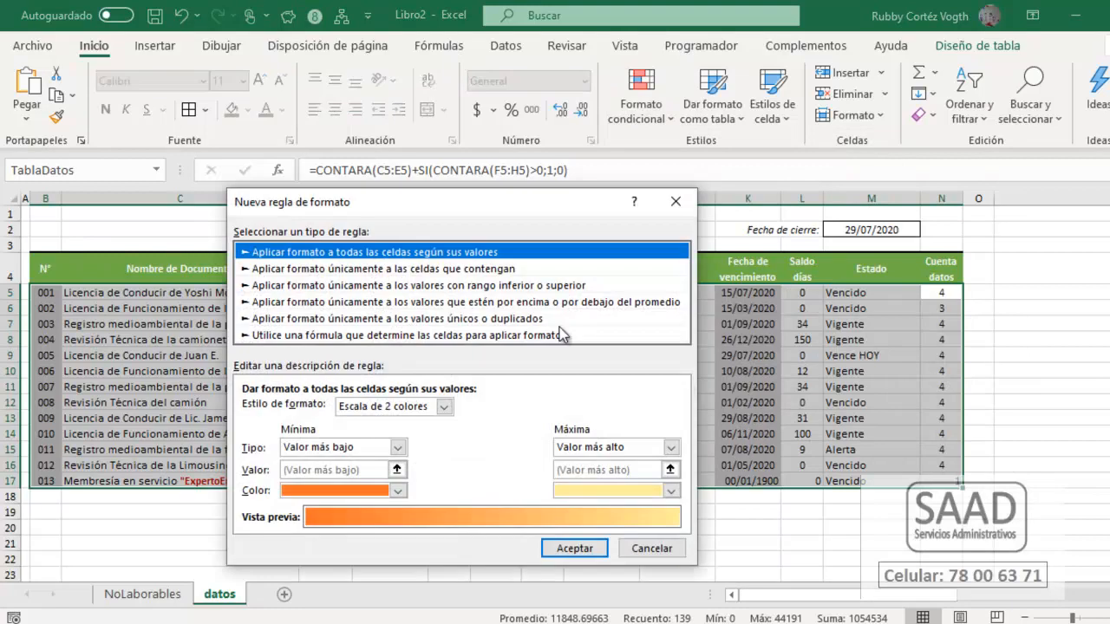
drag(407, 206, 288, 119)
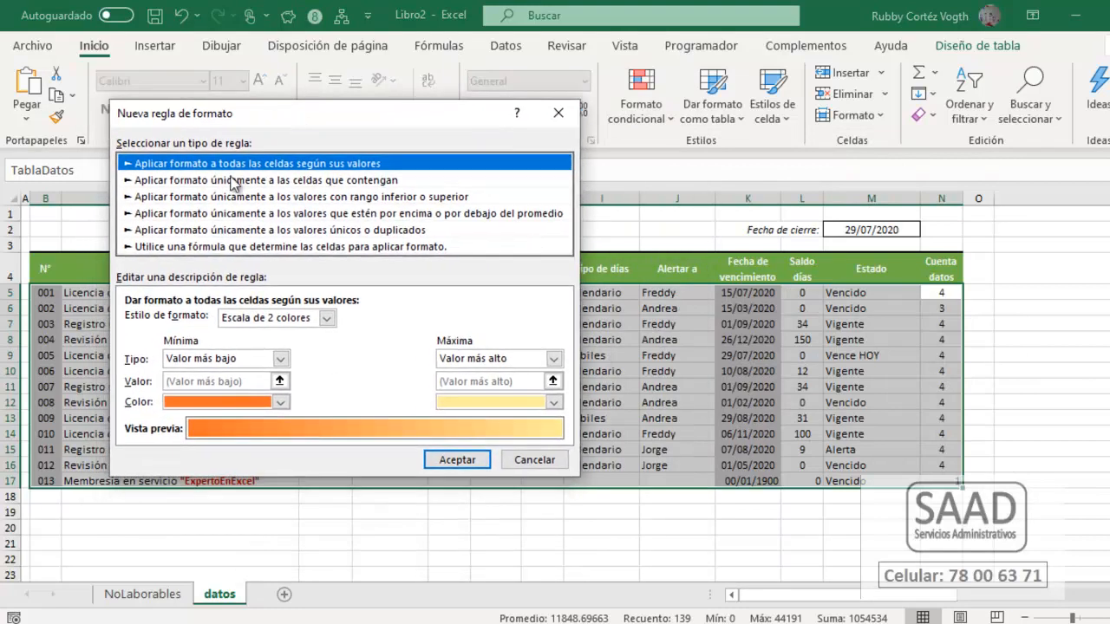
click(192, 249)
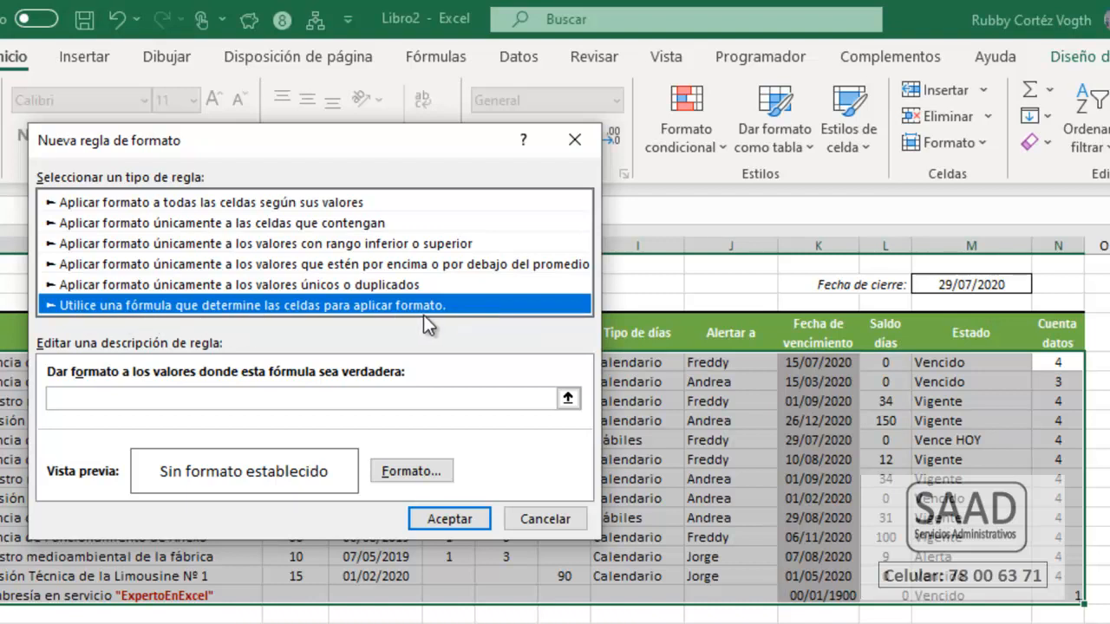
Step: Enter =$N5<>4 as the rule's formula, keeping only the column reference absolute
click(126, 394)
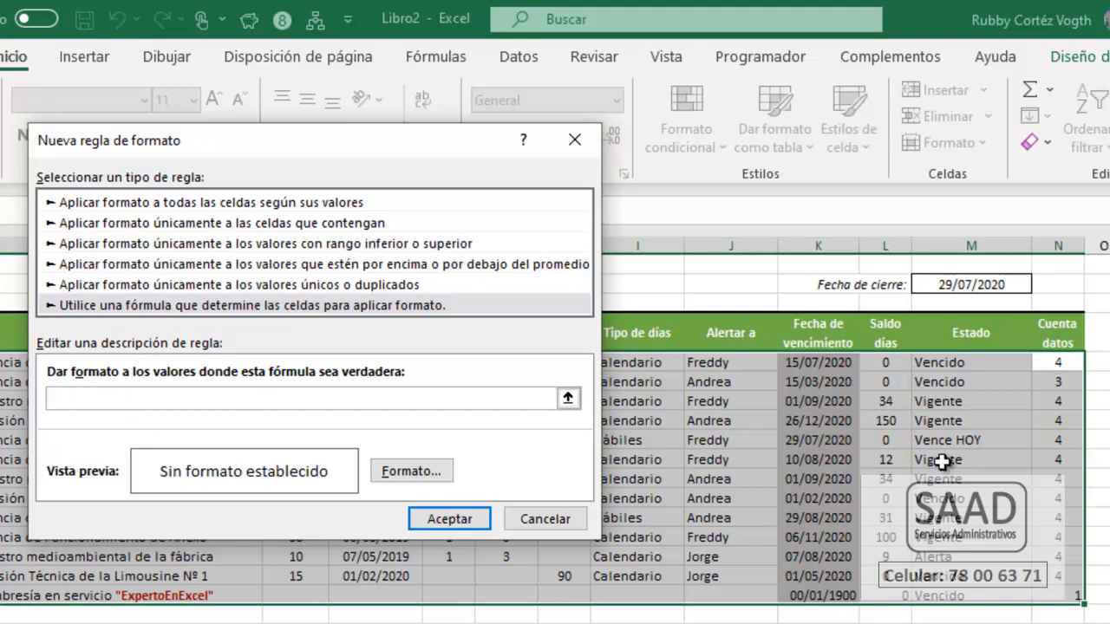
click(1063, 367)
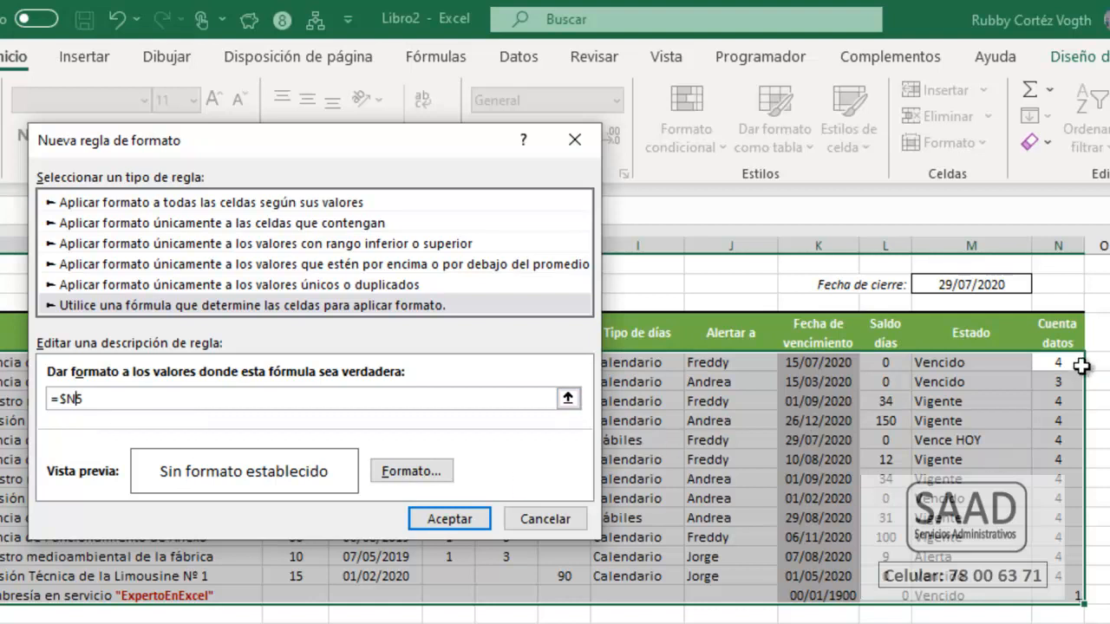
text(+)
click(1059, 382)
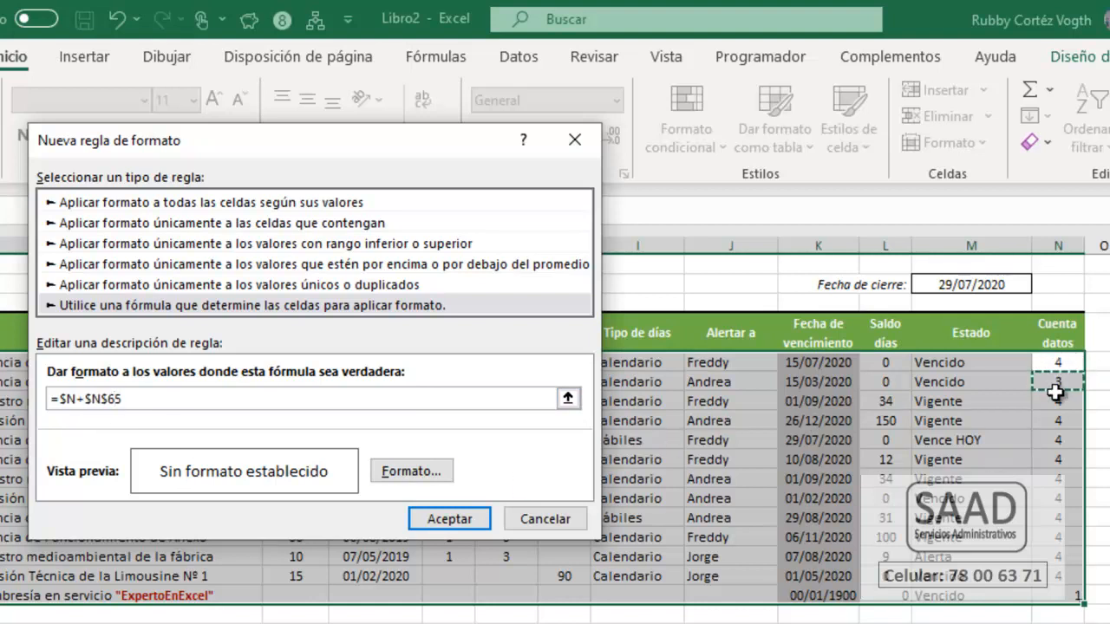
key(BackSpace)
key(BackSpace)
key(BackSpace)
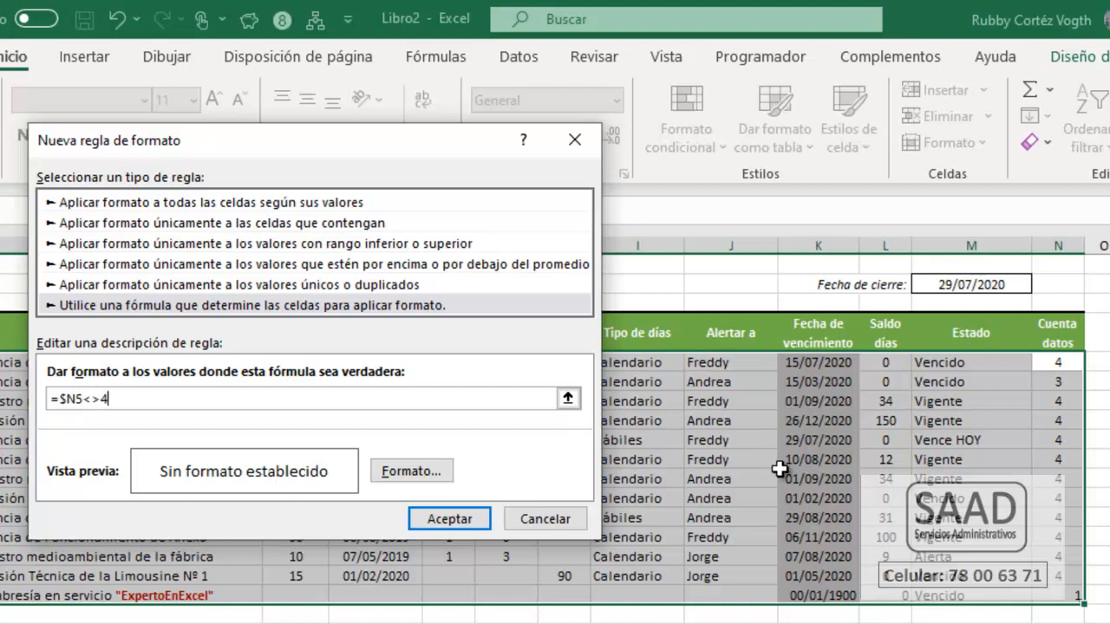
Step: Give the rule a light gold background fill and apply it to the table
click(398, 472)
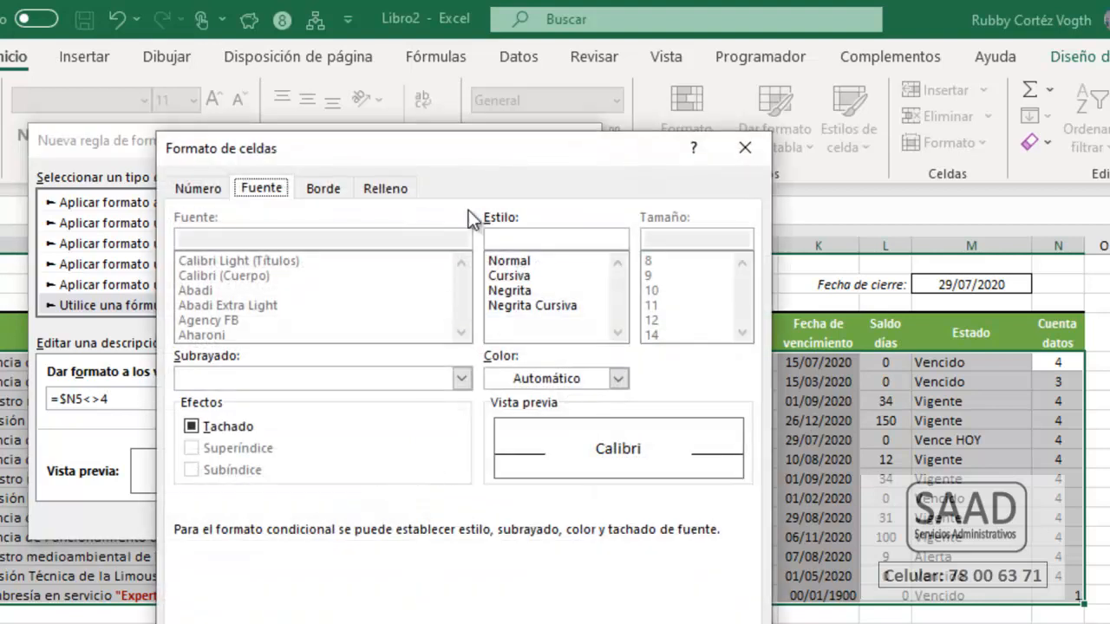
click(395, 194)
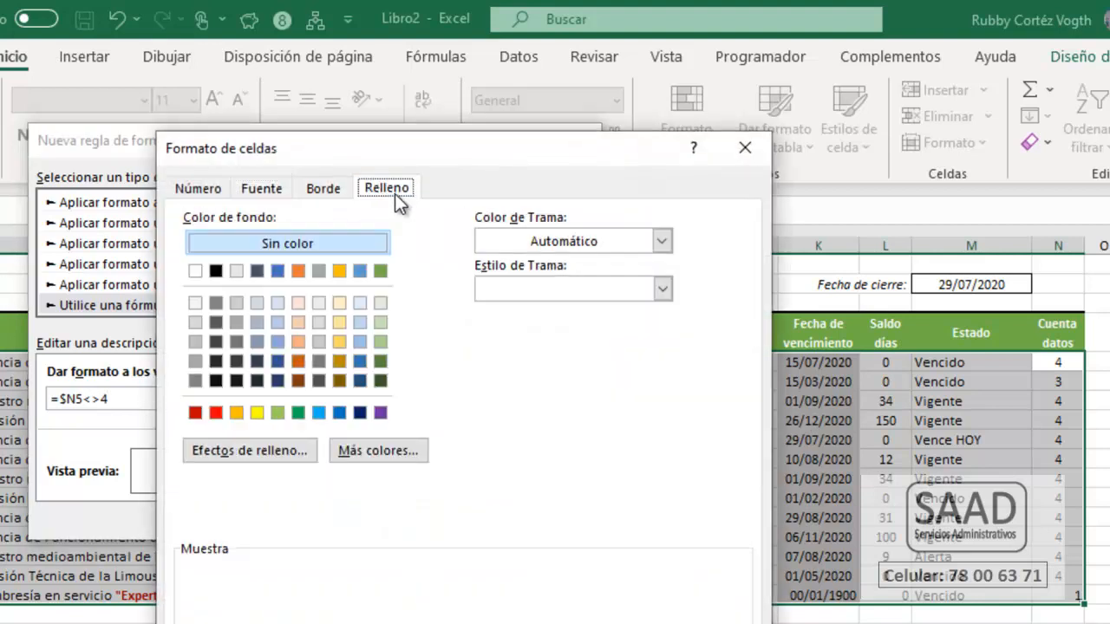
click(341, 320)
key(Return)
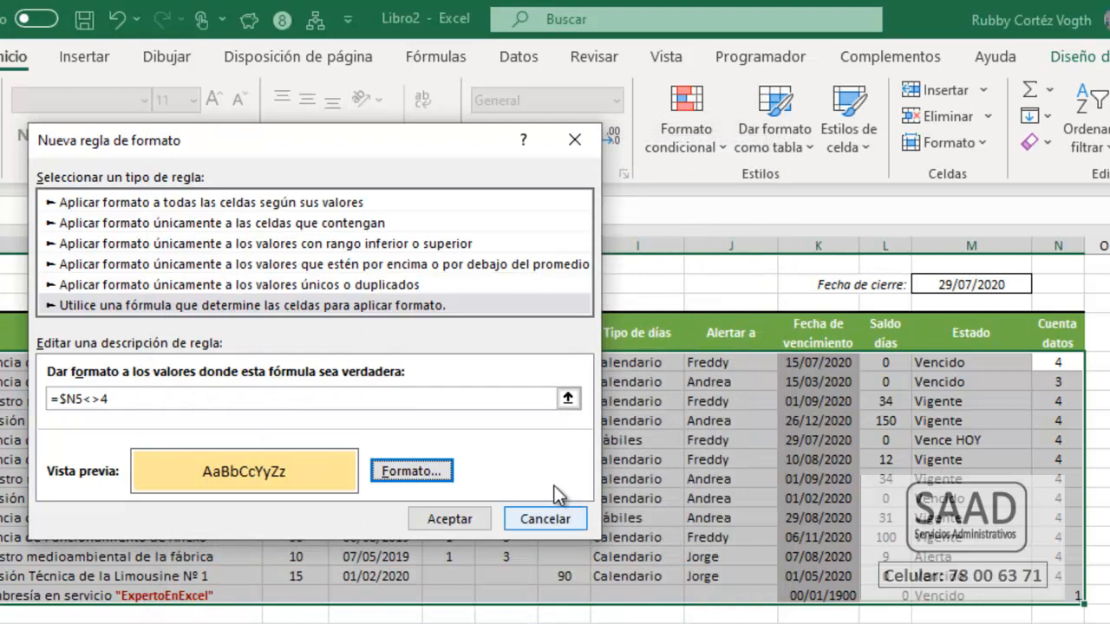
click(452, 517)
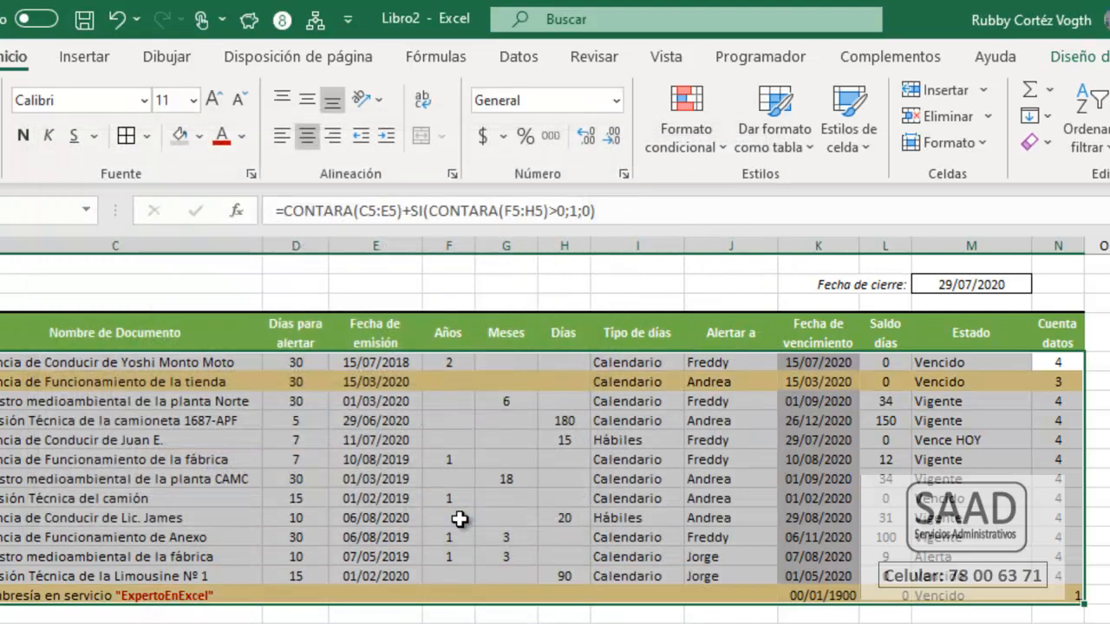
Step: Check Cuenta datos in the highlighted rows and enter 9 in Meses for document 002
click(1054, 443)
click(1058, 382)
click(1063, 591)
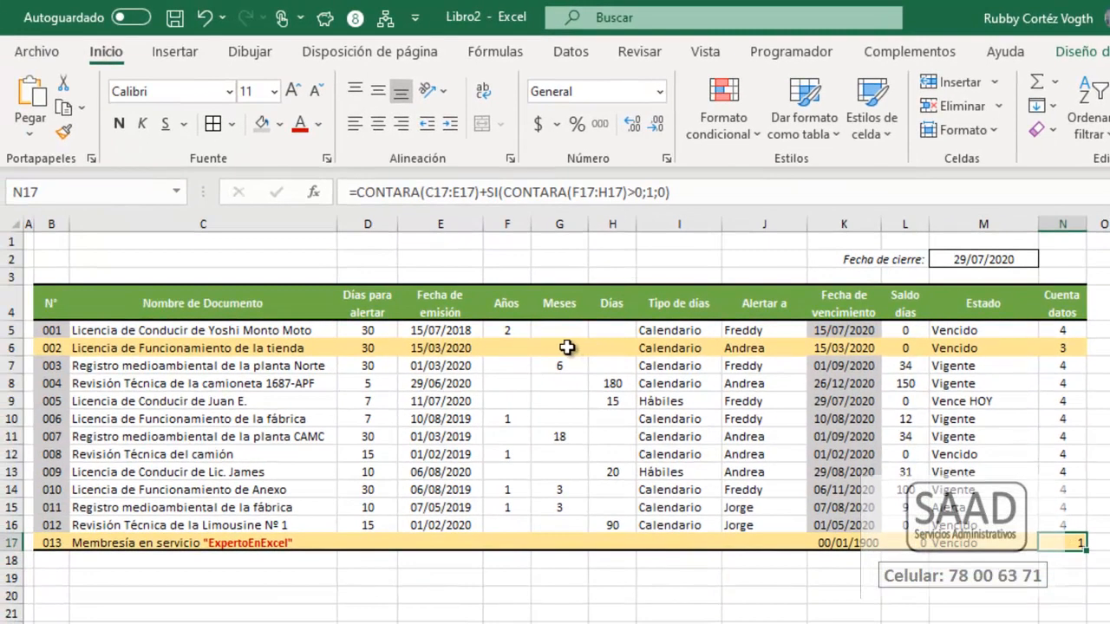
click(506, 382)
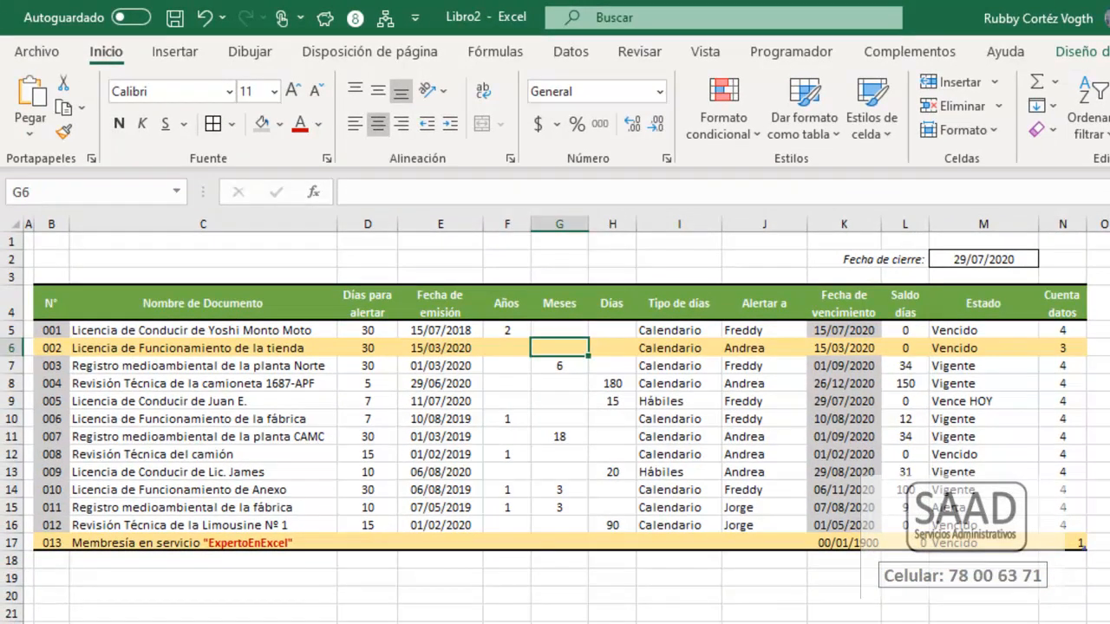
text(9)
key(Return)
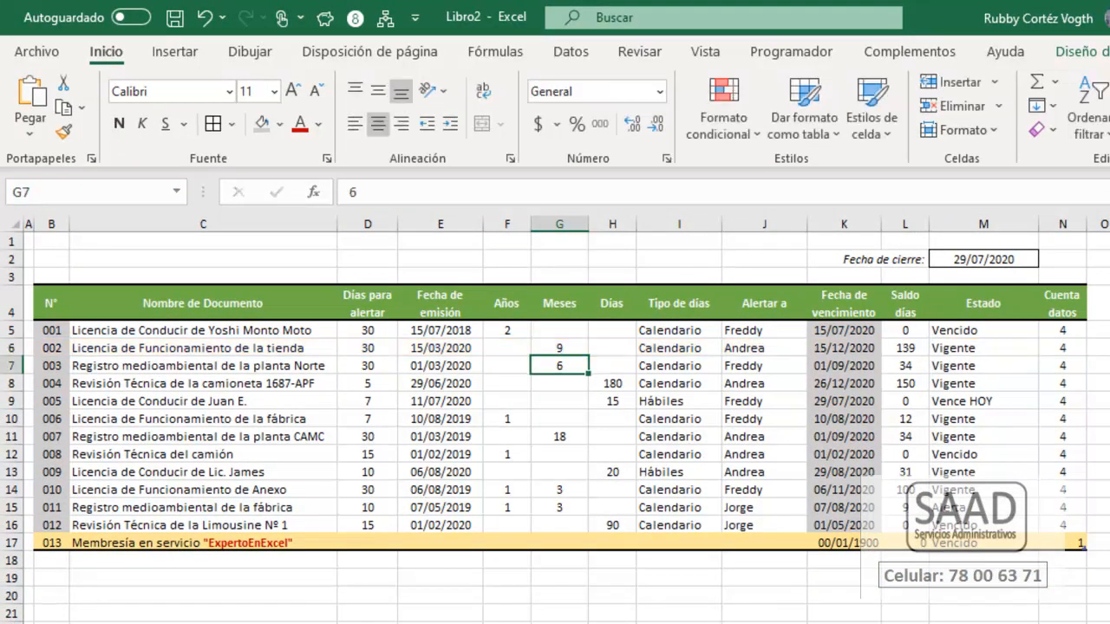
Step: Try clearing the Días para alertar value of document 002 and undo the deletion
click(393, 348)
key(Delete)
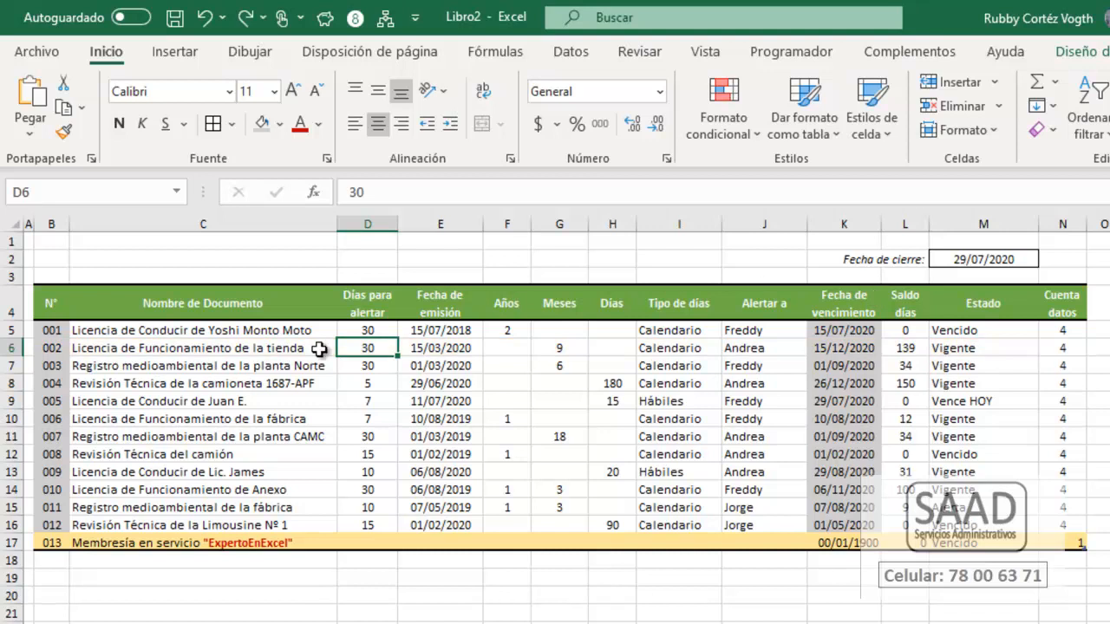
drag(136, 349, 628, 345)
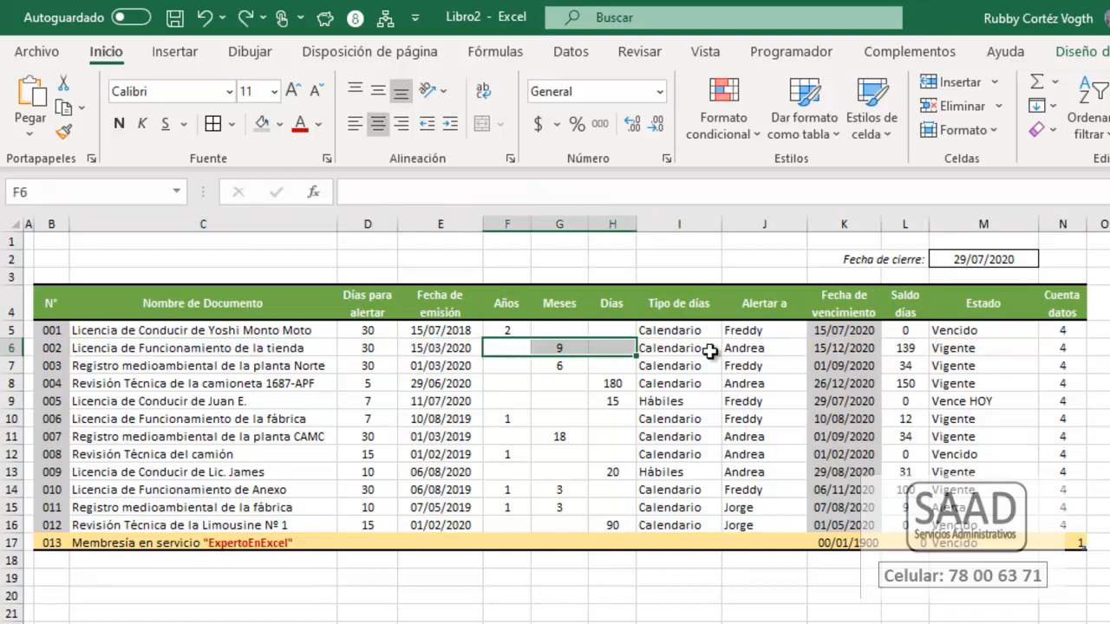
Step: Set document 013's Días para alertar to 15 and fill its Fecha de emisión with 01/02/2020 from the row above
click(381, 545)
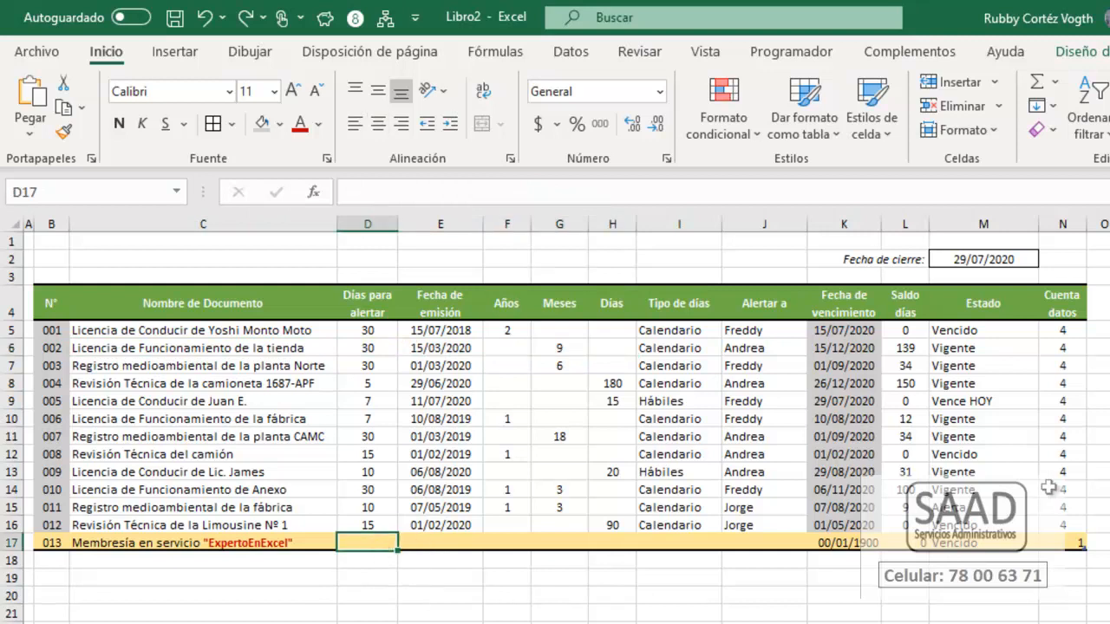
text(15)
key(Return)
key(Up)
key(Up)
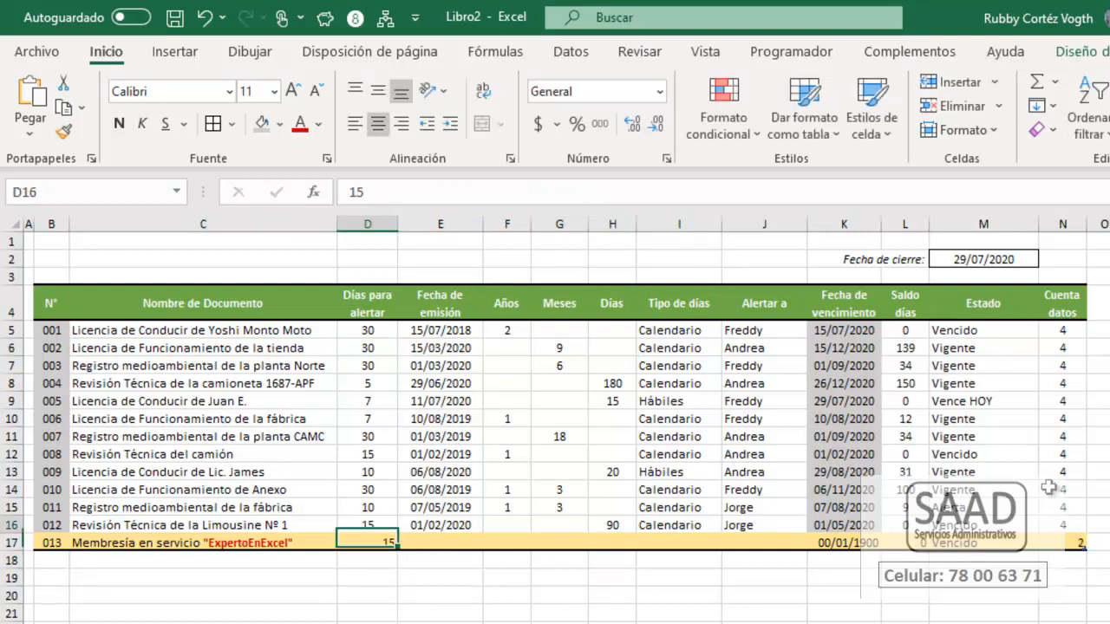
key(Right)
key(Down)
key(ctrl+d)
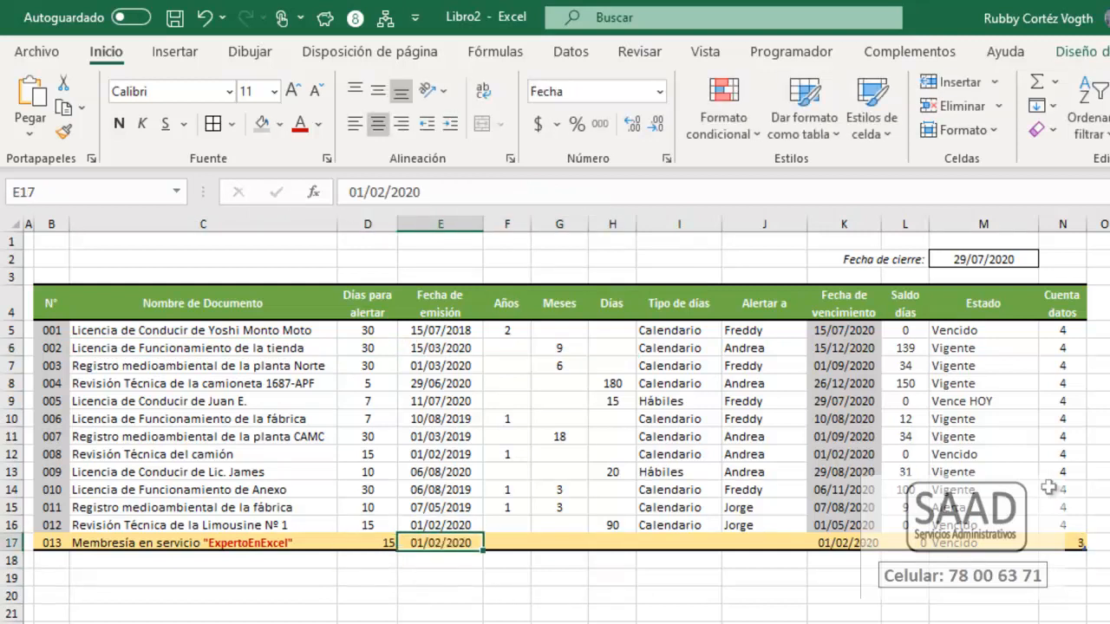
Step: Enter 1 in Años for document 013
key(Right)
text(1)
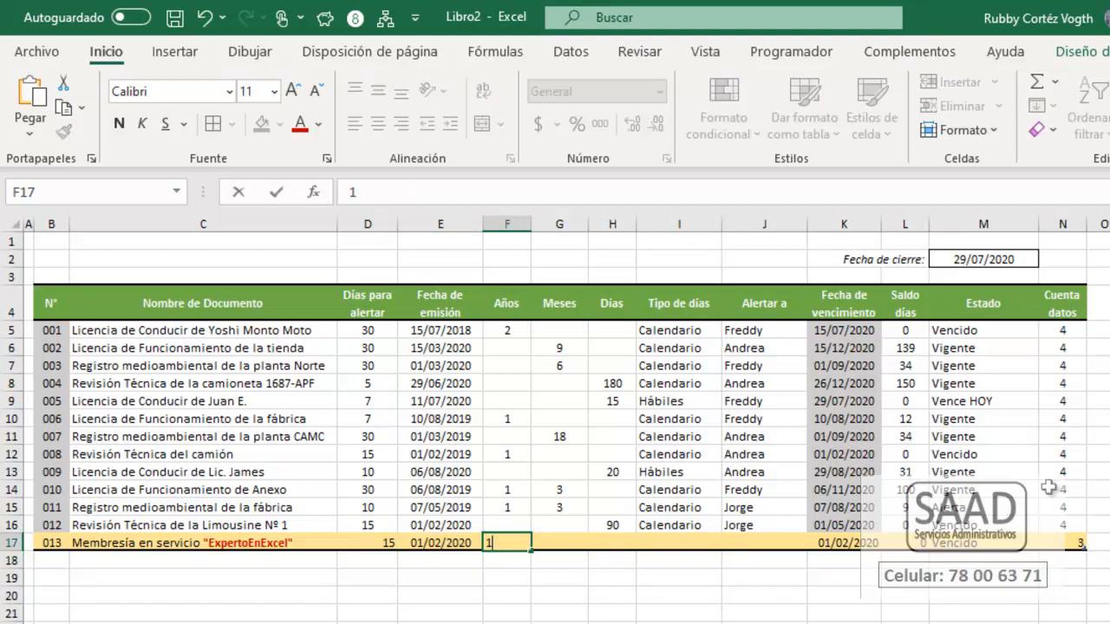
key(Return)
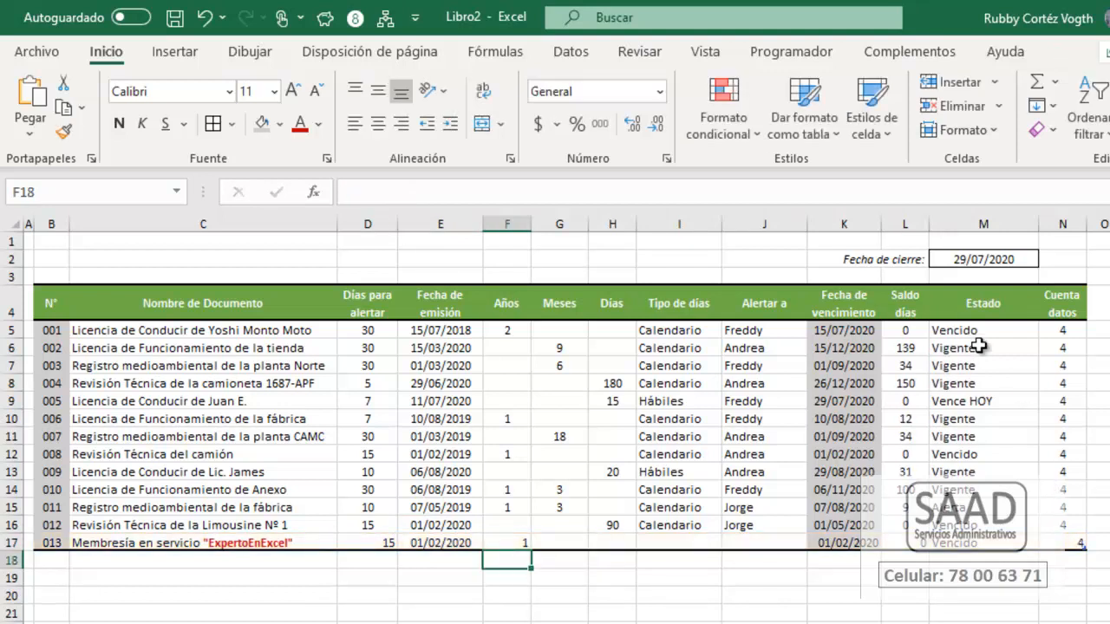
Step: Start a formula-based conditional formatting rule for all the table data, using =$M5="Vencido"
drag(984, 332, 984, 543)
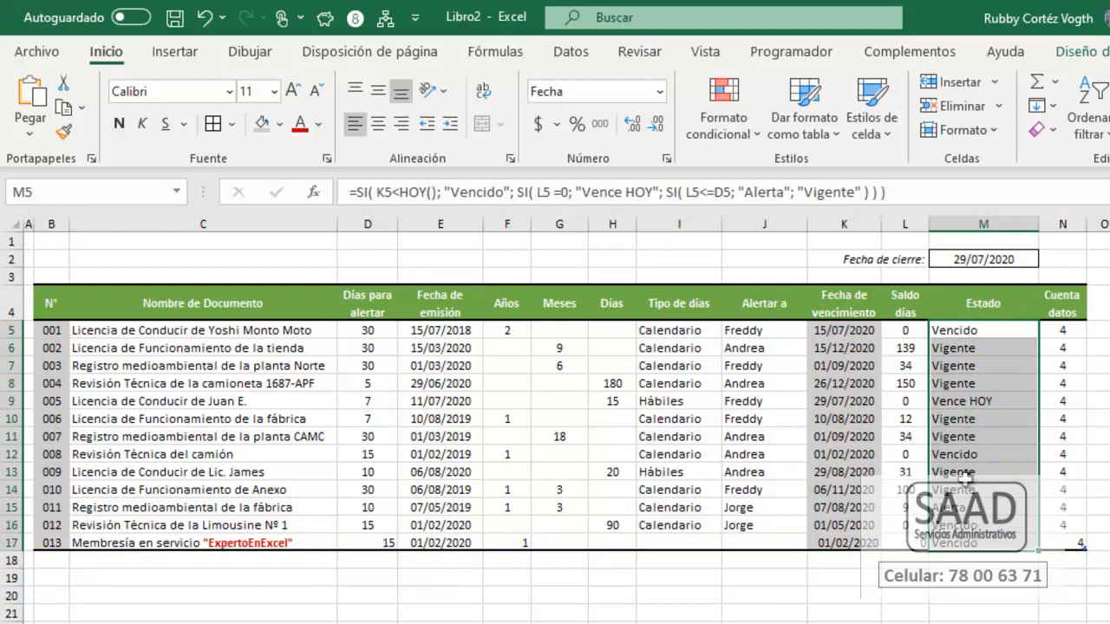
click(969, 333)
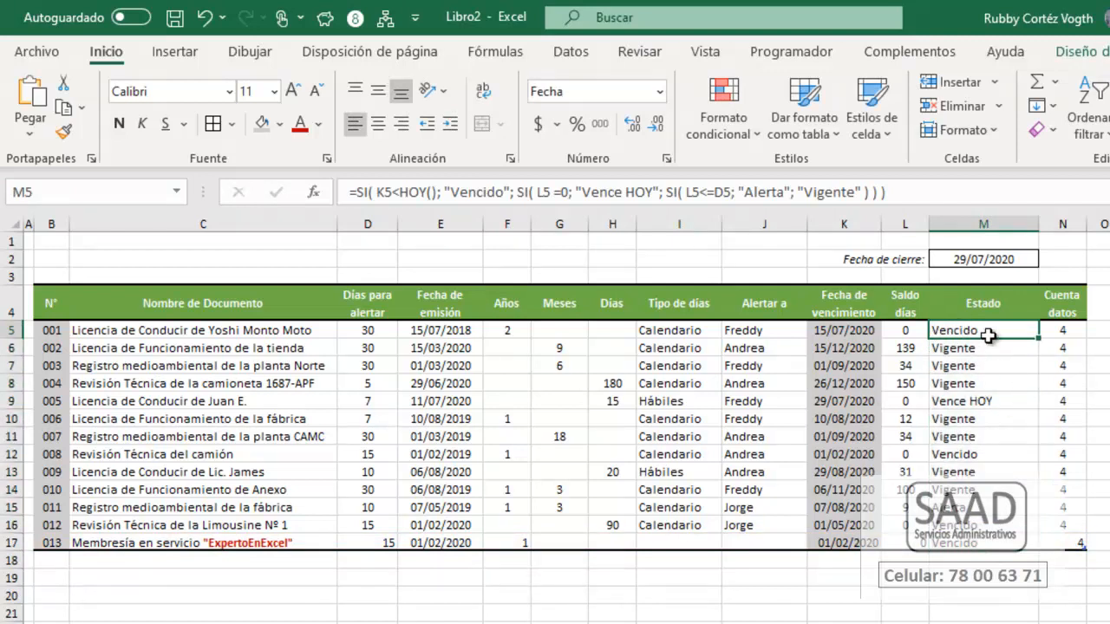
key(ctrl+a)
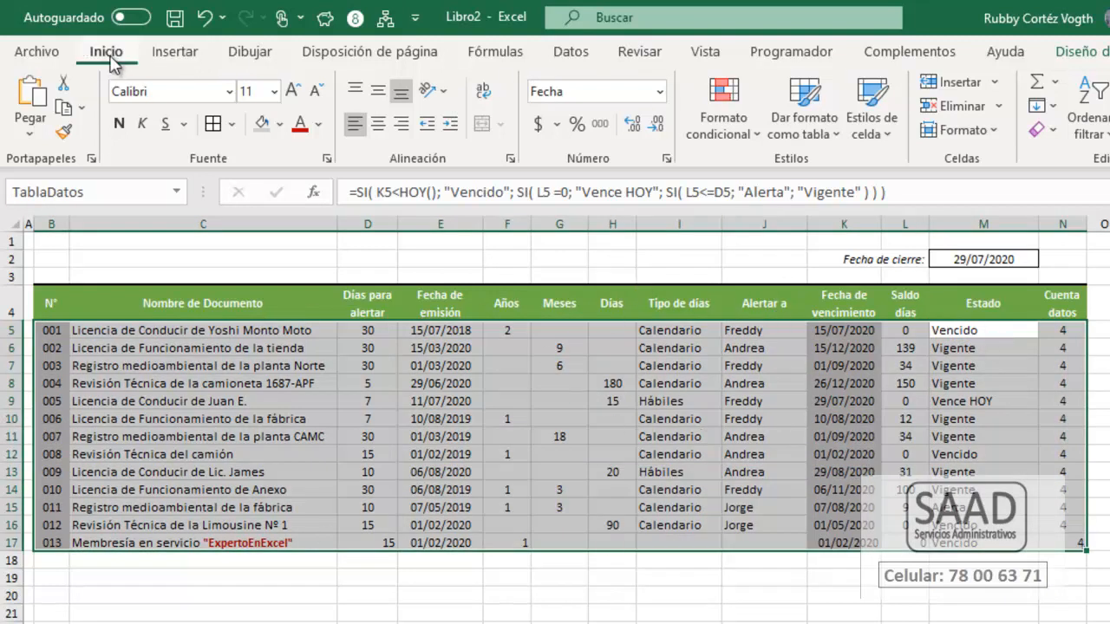
click(719, 112)
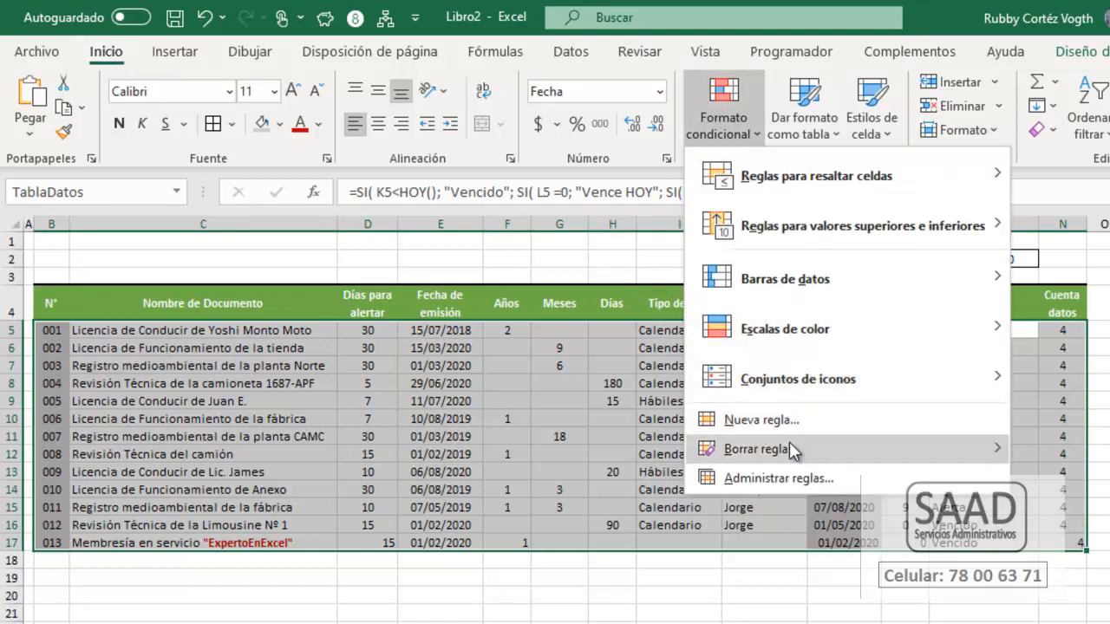
click(761, 421)
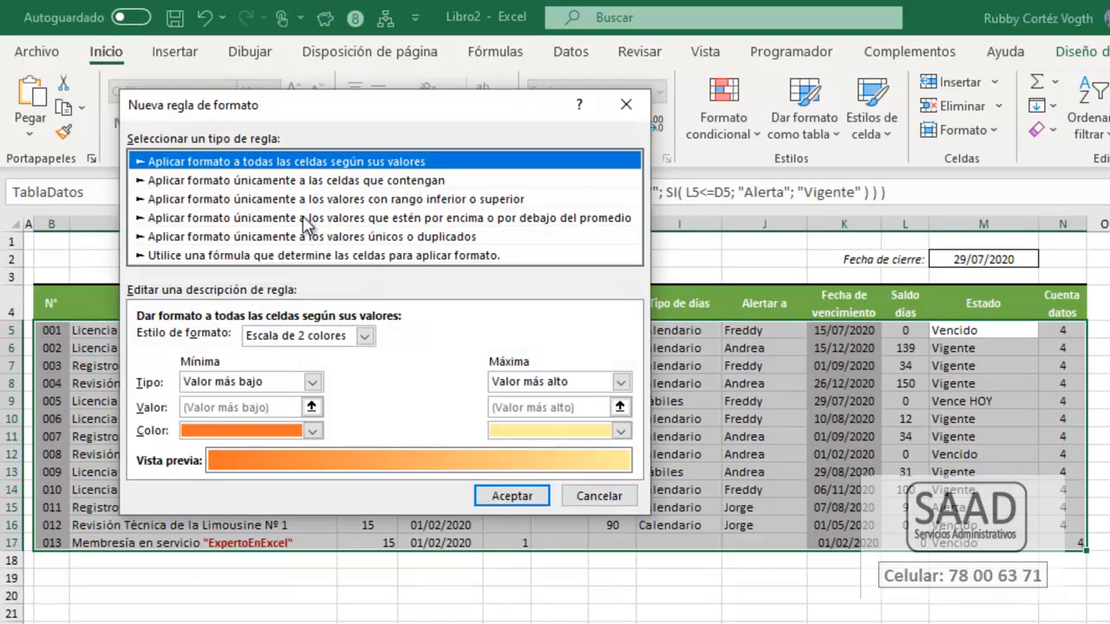
click(232, 257)
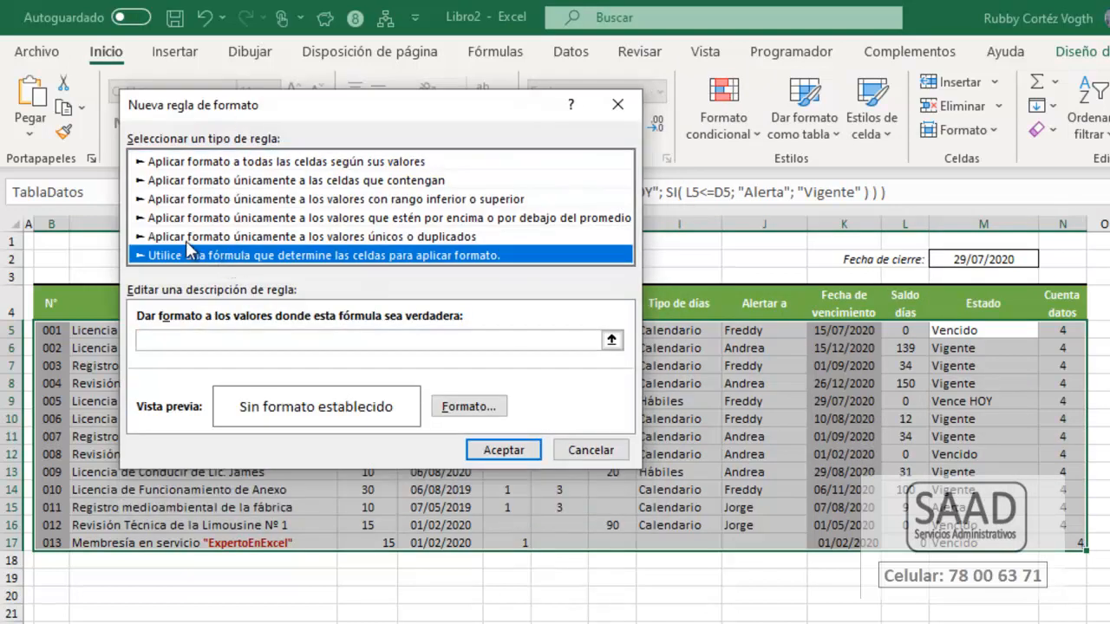
click(155, 343)
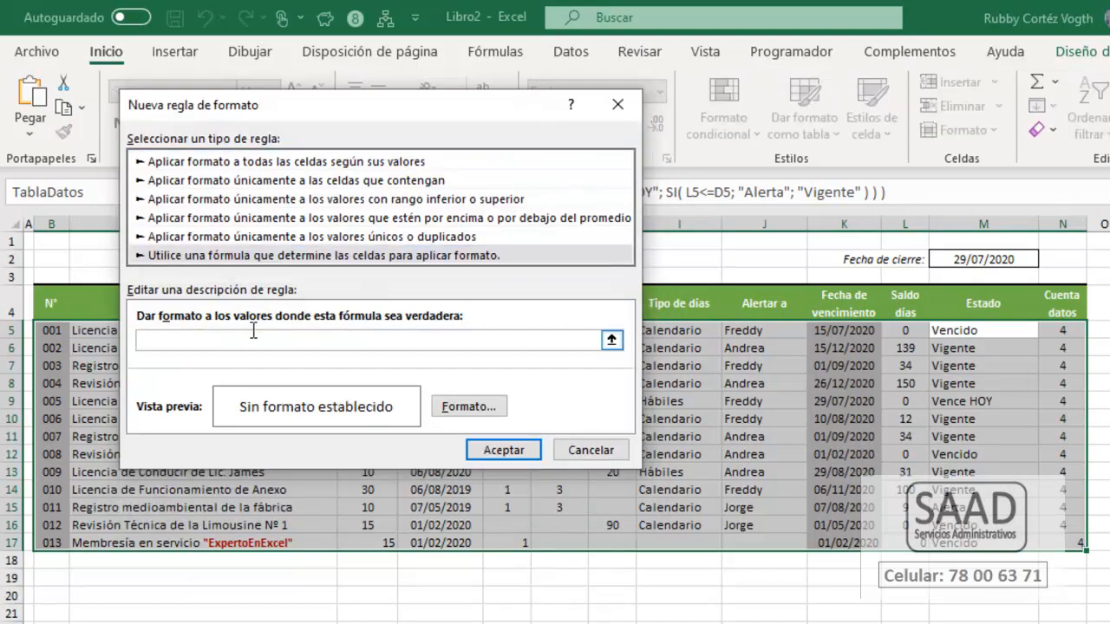
click(980, 331)
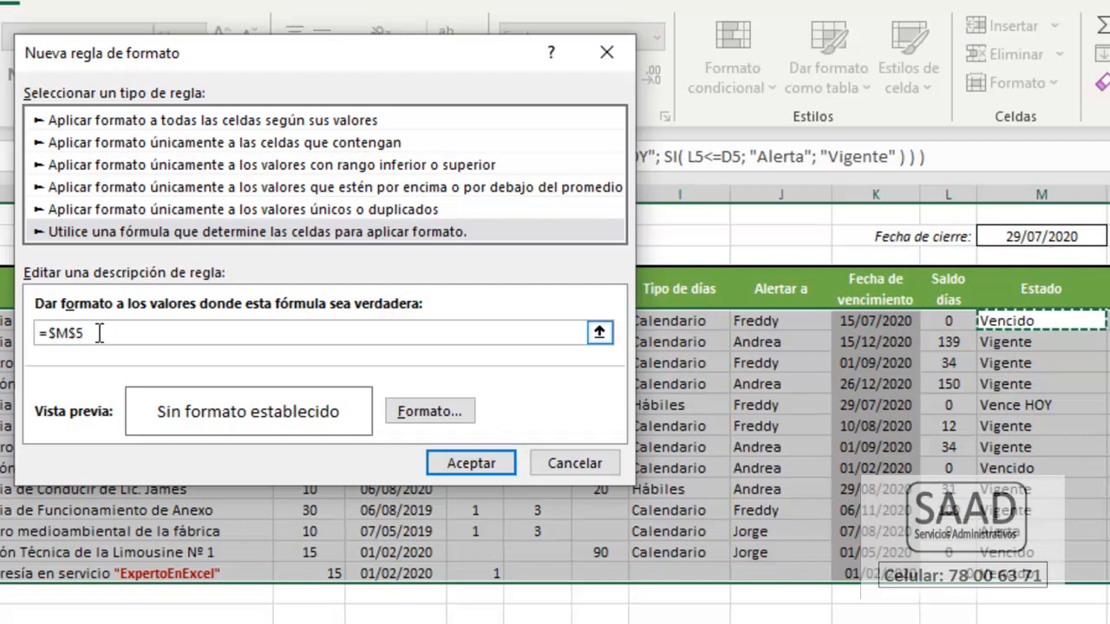
key(BackSpace)
key(BackSpace)
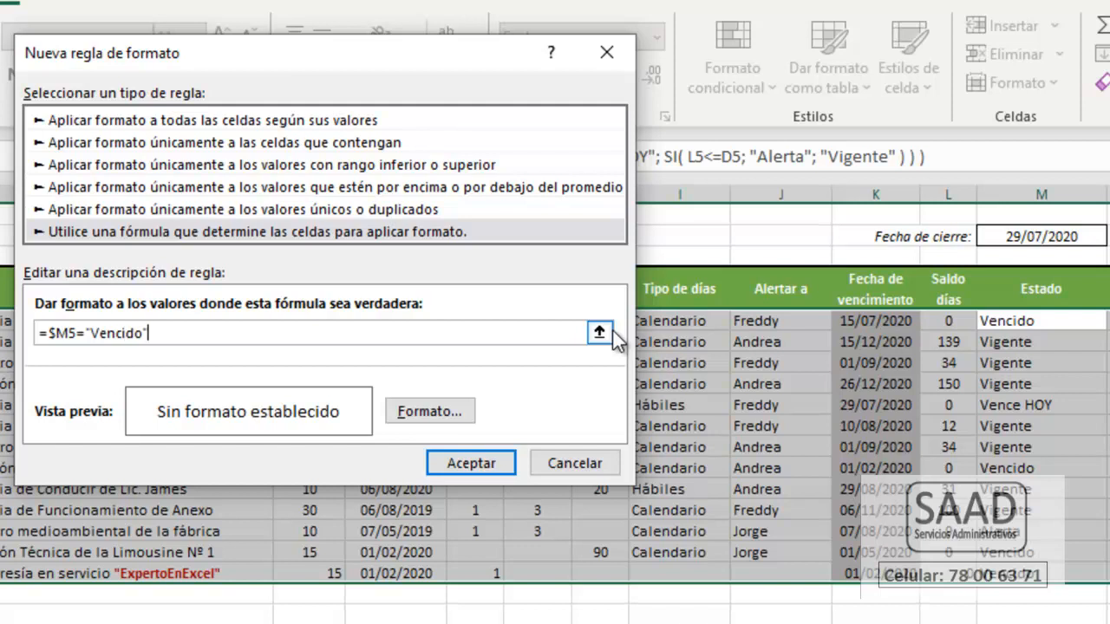
Step: Format the Vencido rule with a red fill and a bold white font
click(413, 415)
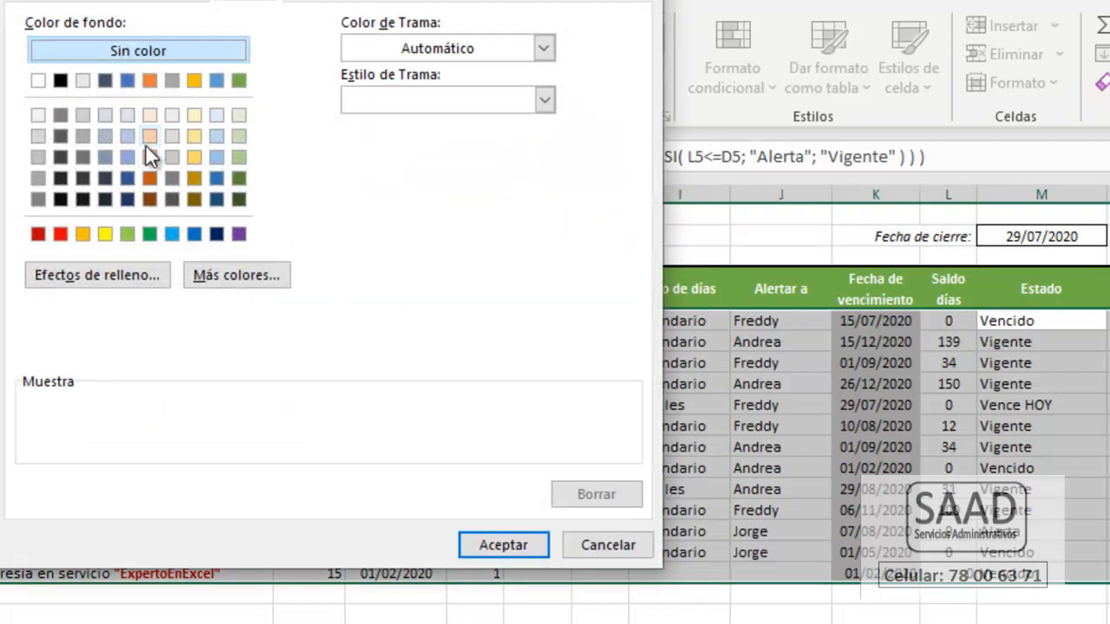
click(61, 235)
click(132, 7)
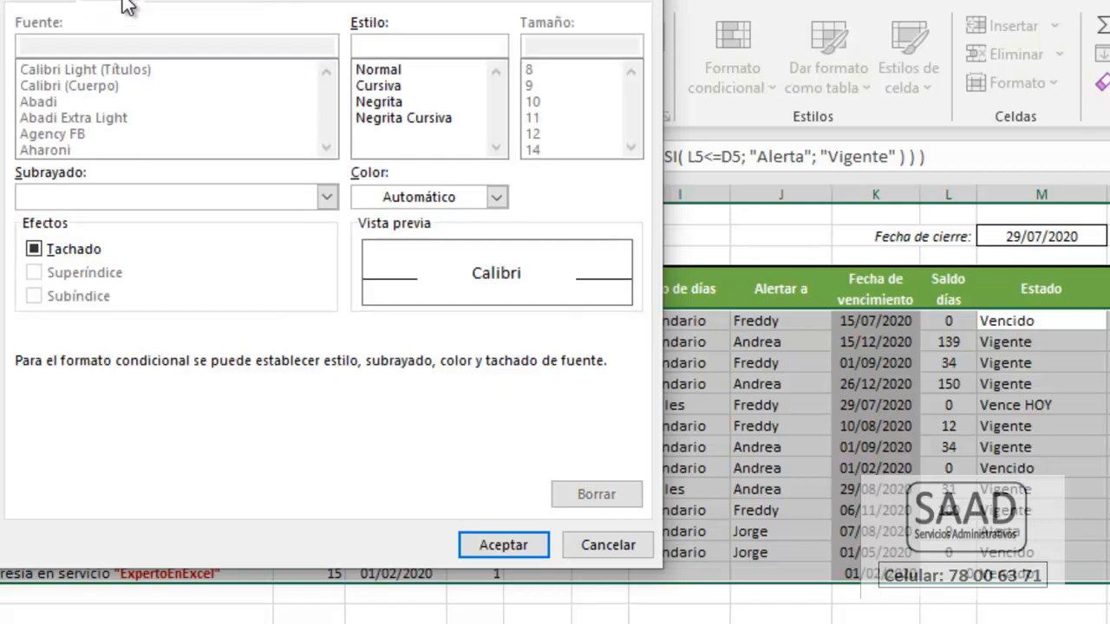
click(386, 103)
click(505, 195)
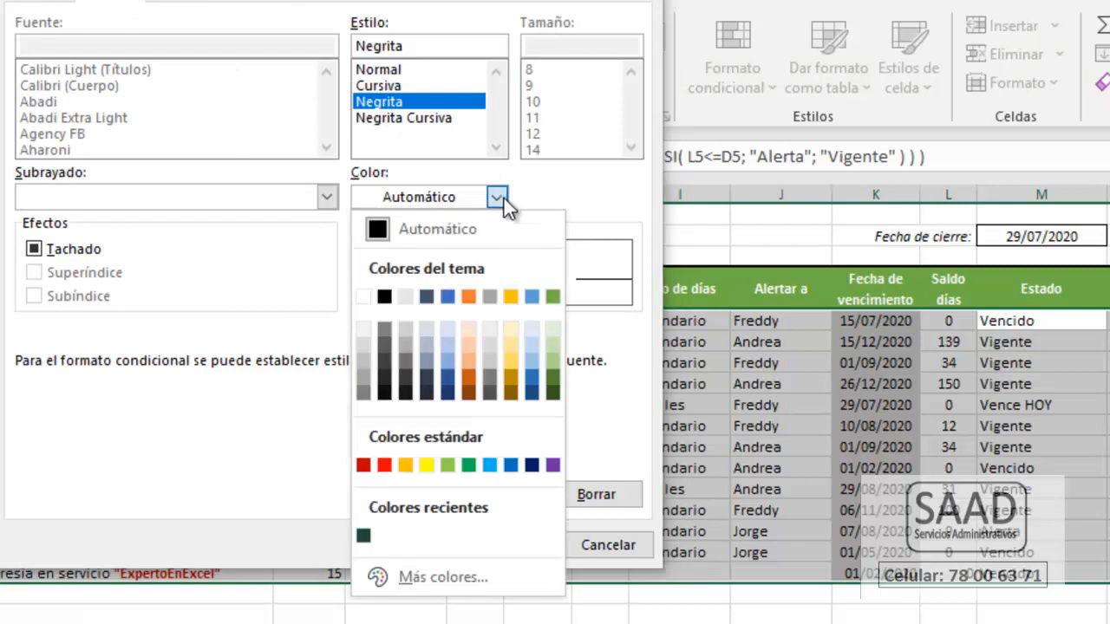
click(362, 298)
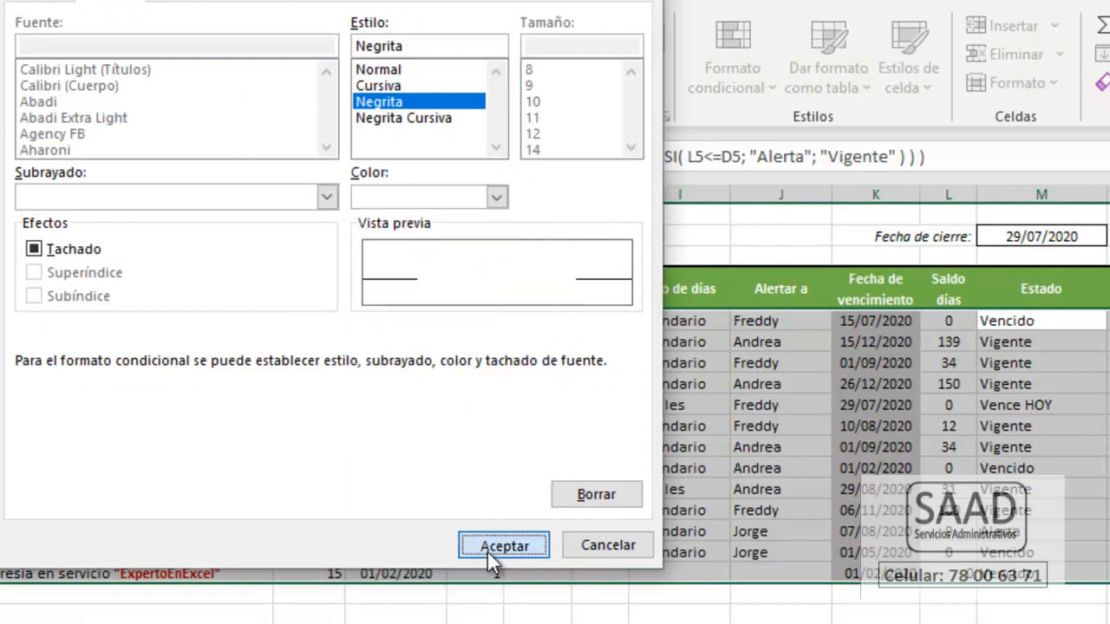
click(487, 544)
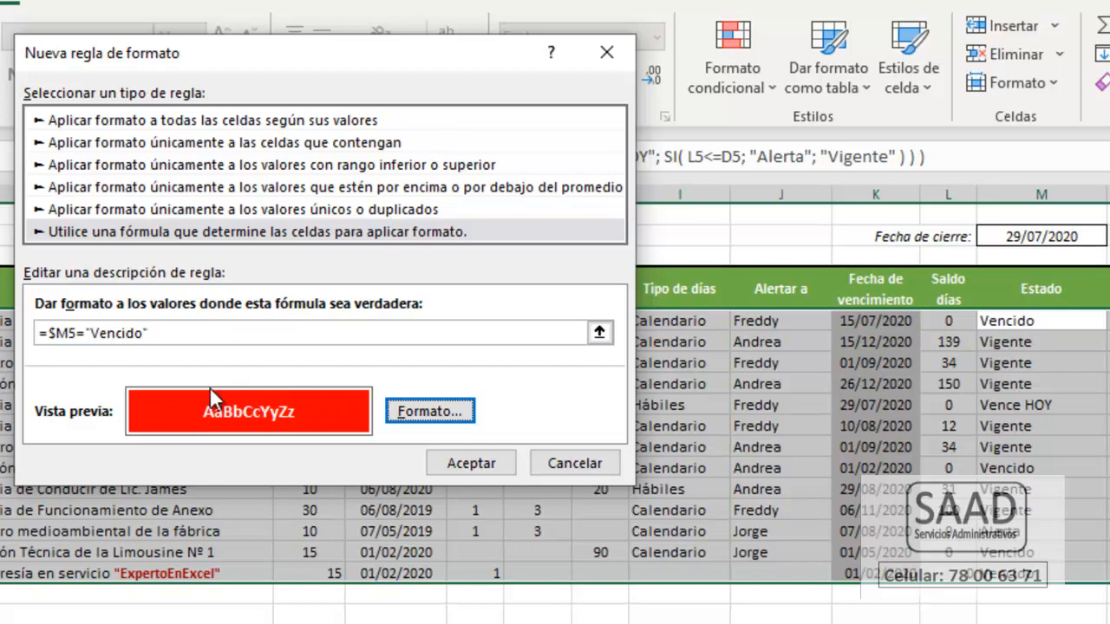
Step: Review the Vencido rule's font settings without changing them and apply the rule to the table
click(427, 413)
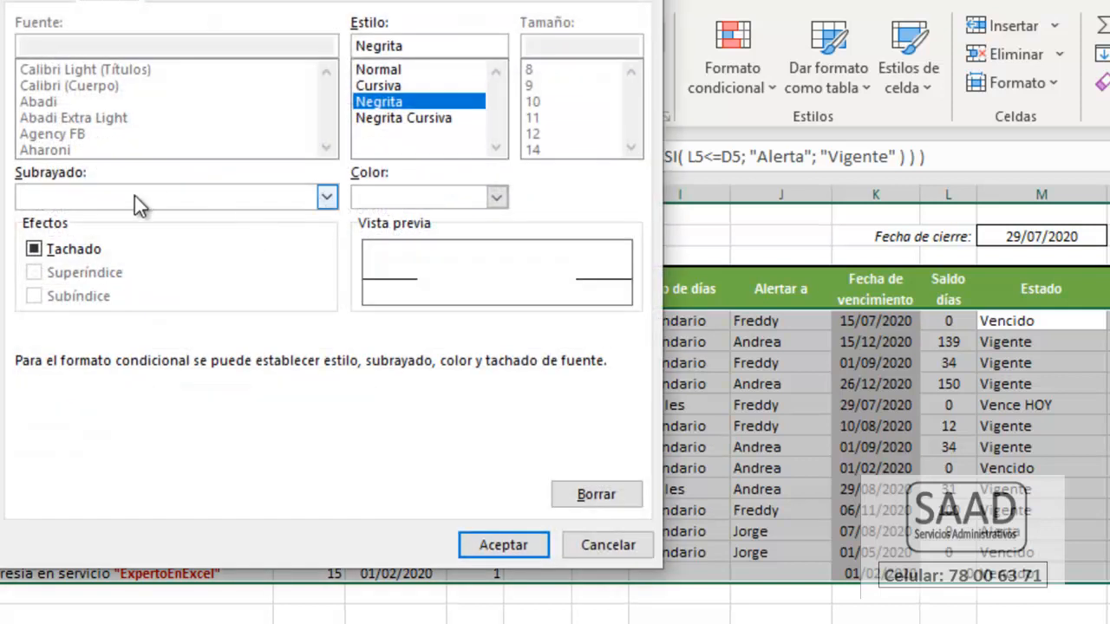
click(580, 545)
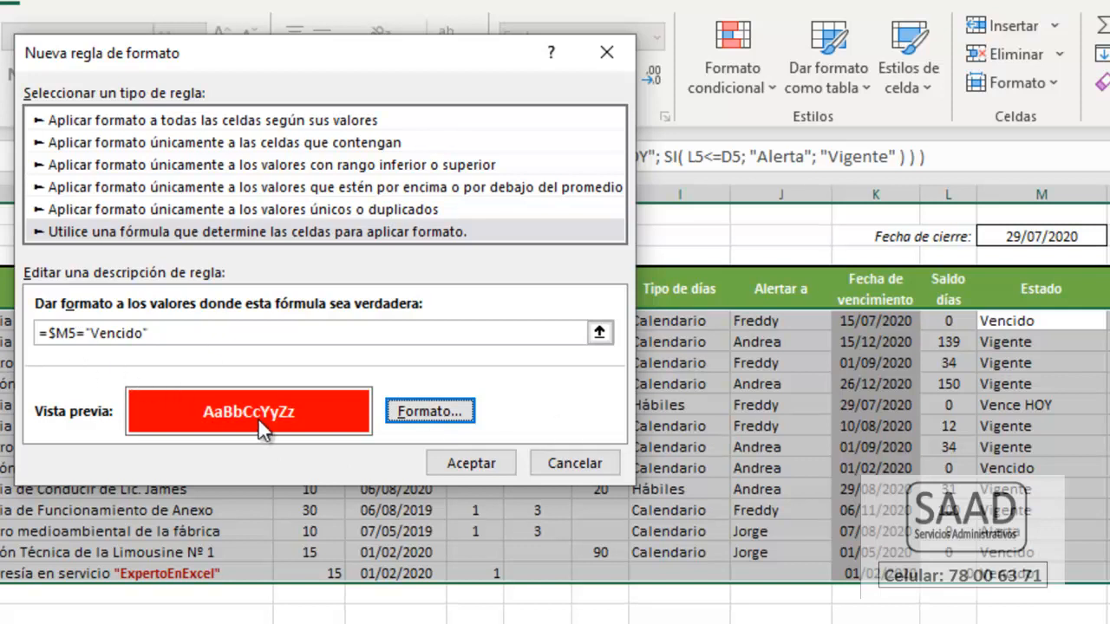
click(475, 466)
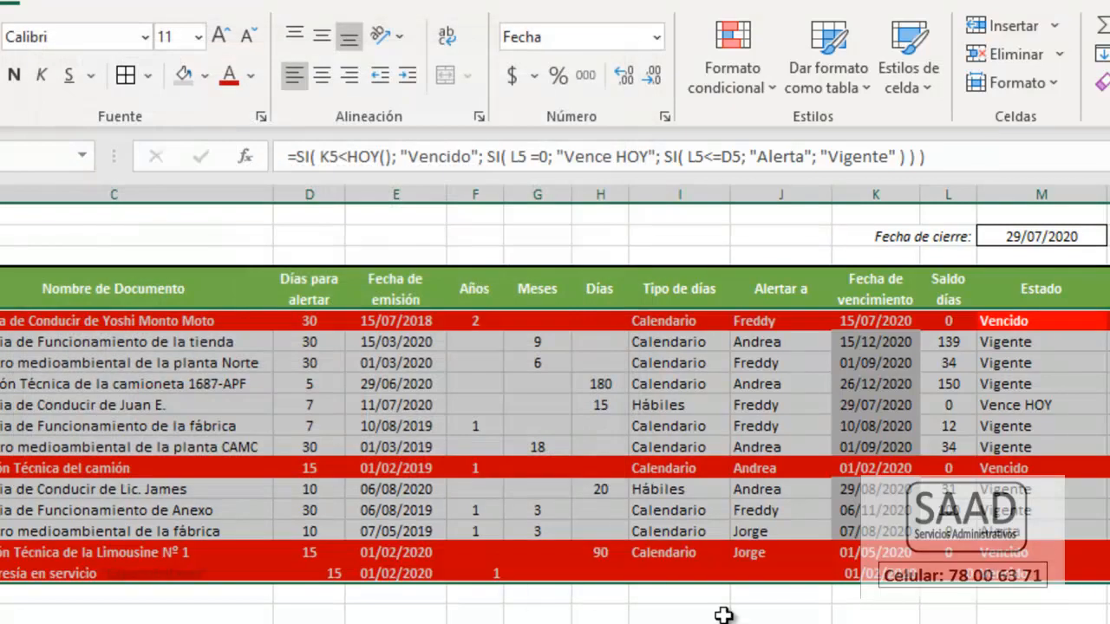
click(785, 429)
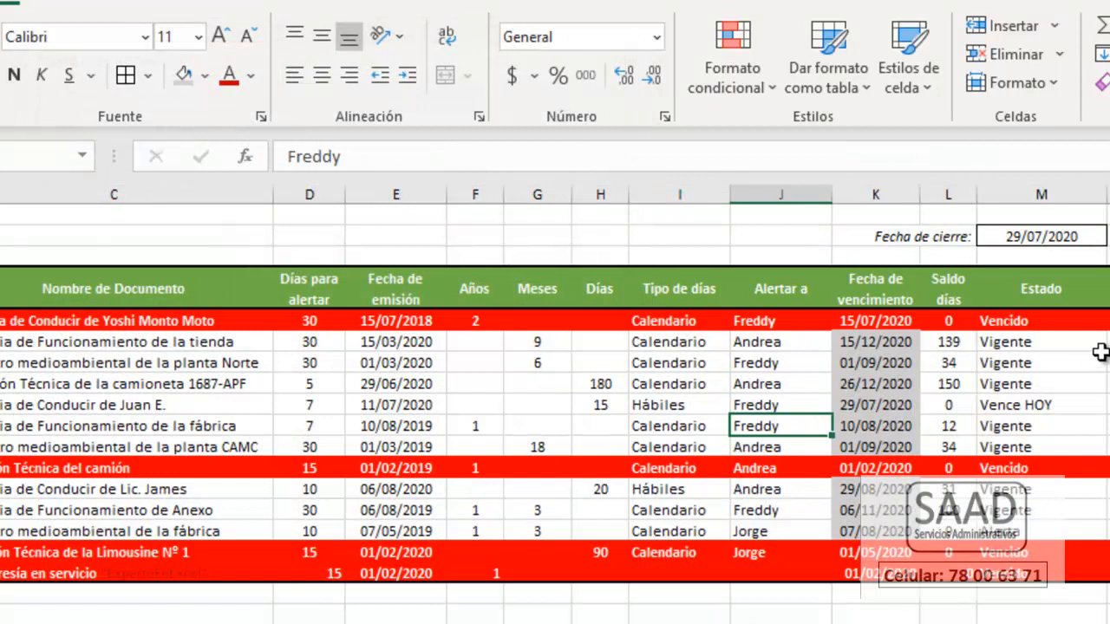
Step: Test the Vencido rule by setting Meses of document 002 to 1
click(542, 344)
text(9)
key(ctrl+Return)
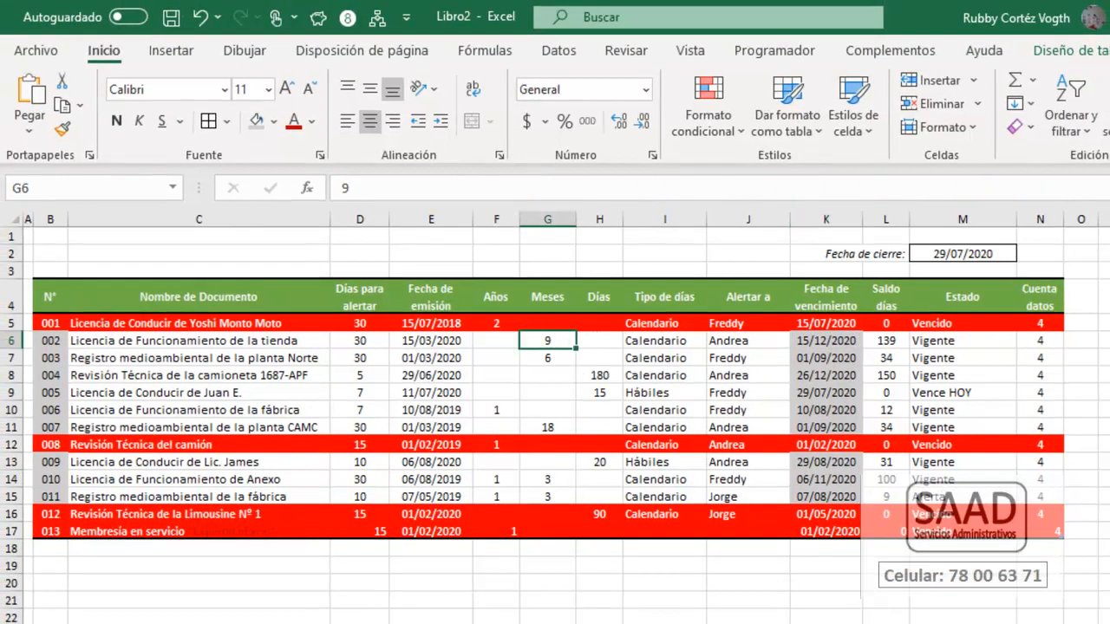
text(1)
key(Return)
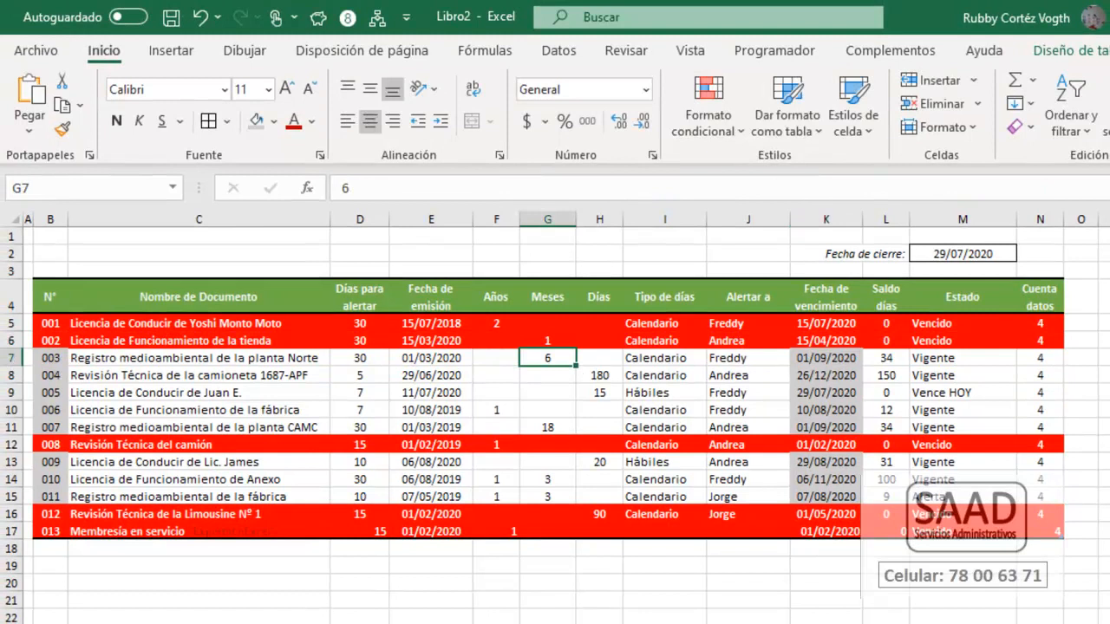
Step: Clear the Meses and Días values of document 002 and check the formatting across its row
key(Up)
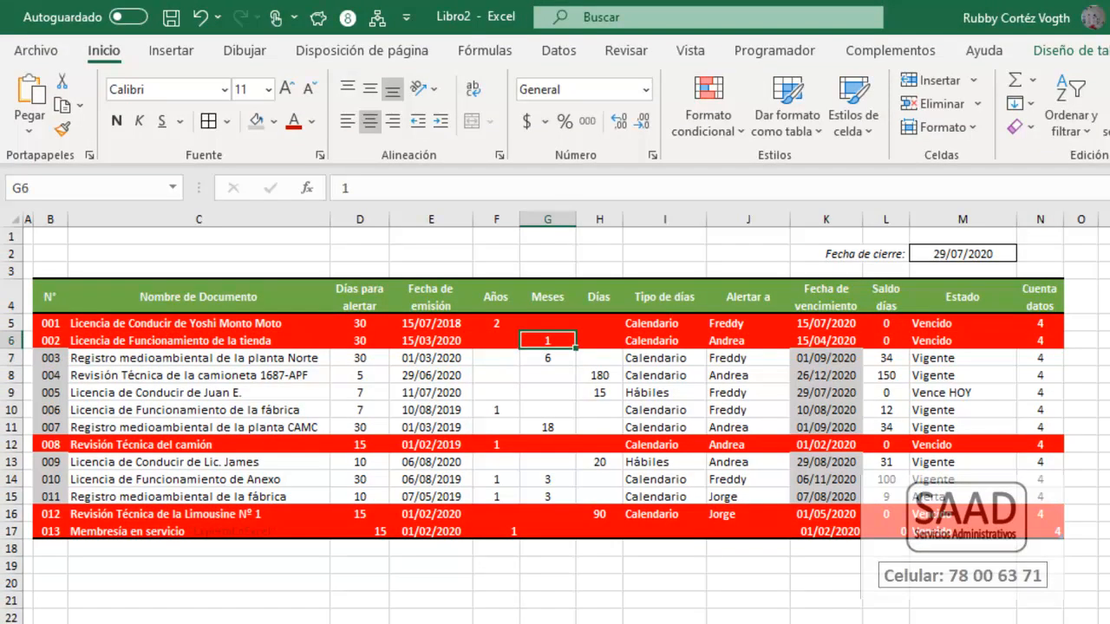
key(Right)
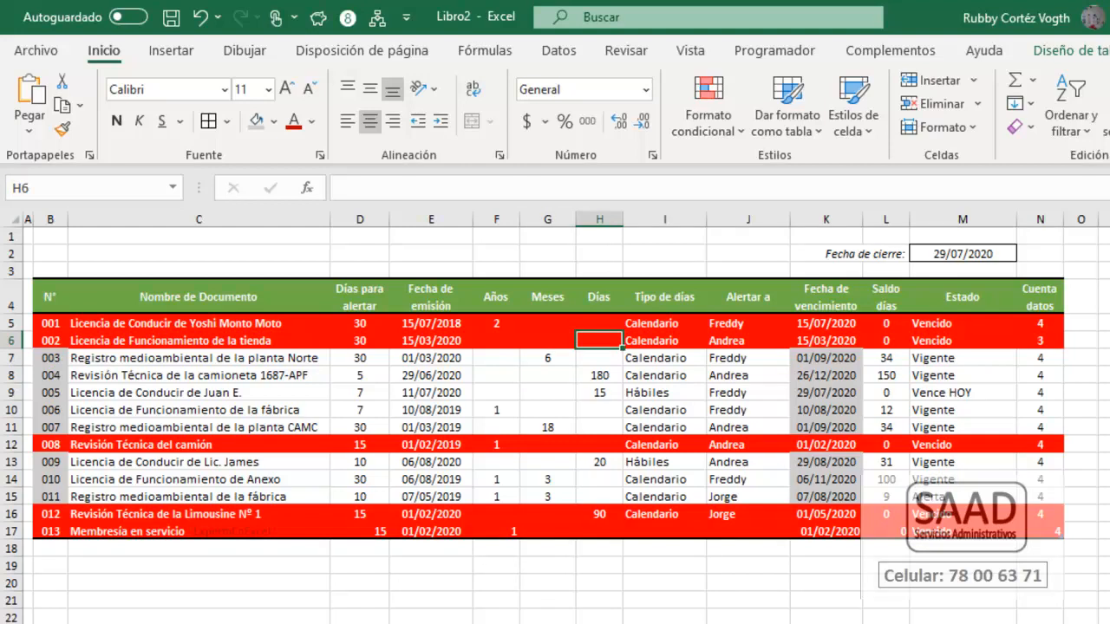
text(5)
key(Return)
key(Up)
key(Delete)
drag(63, 343, 1065, 342)
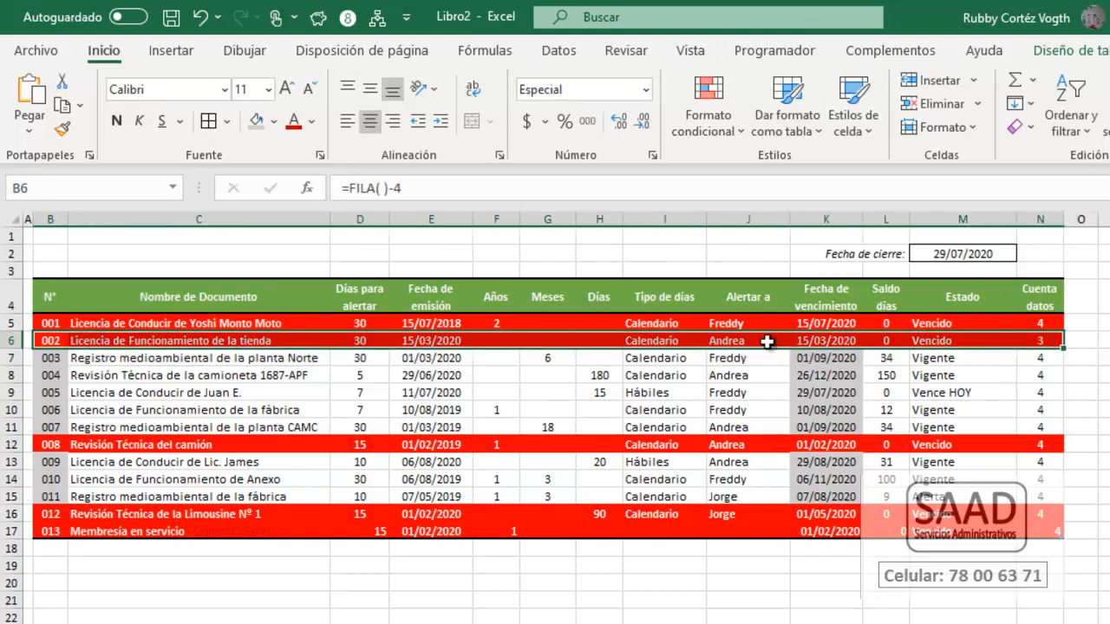
Step: Move the =$N5<>4 conditional formatting rule above the =$M5="Vencido" rule and apply the new order
click(603, 342)
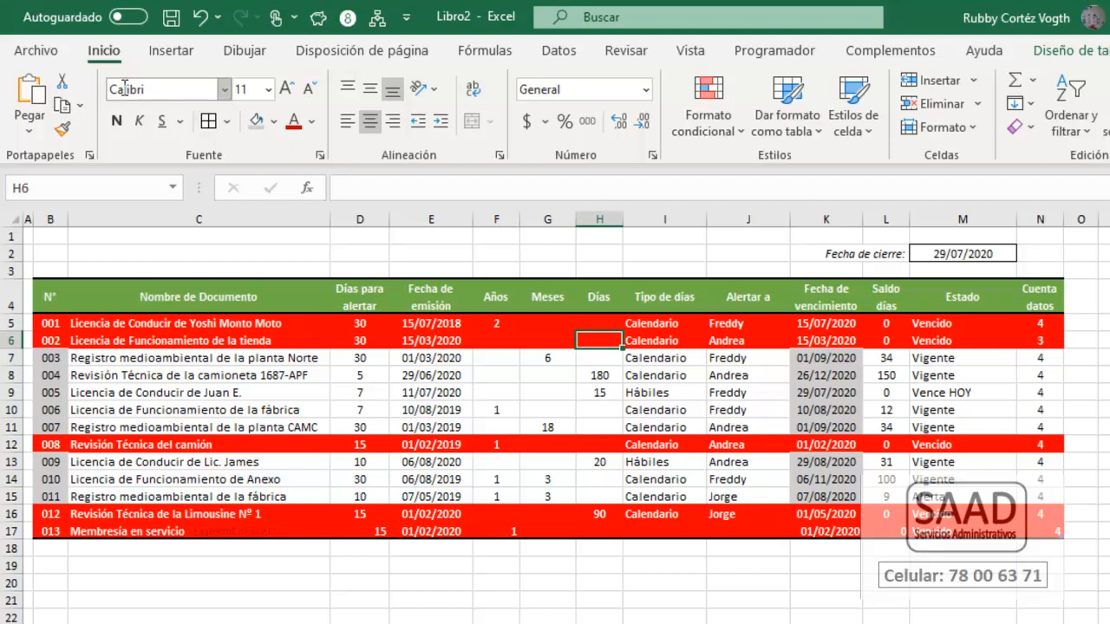
click(693, 101)
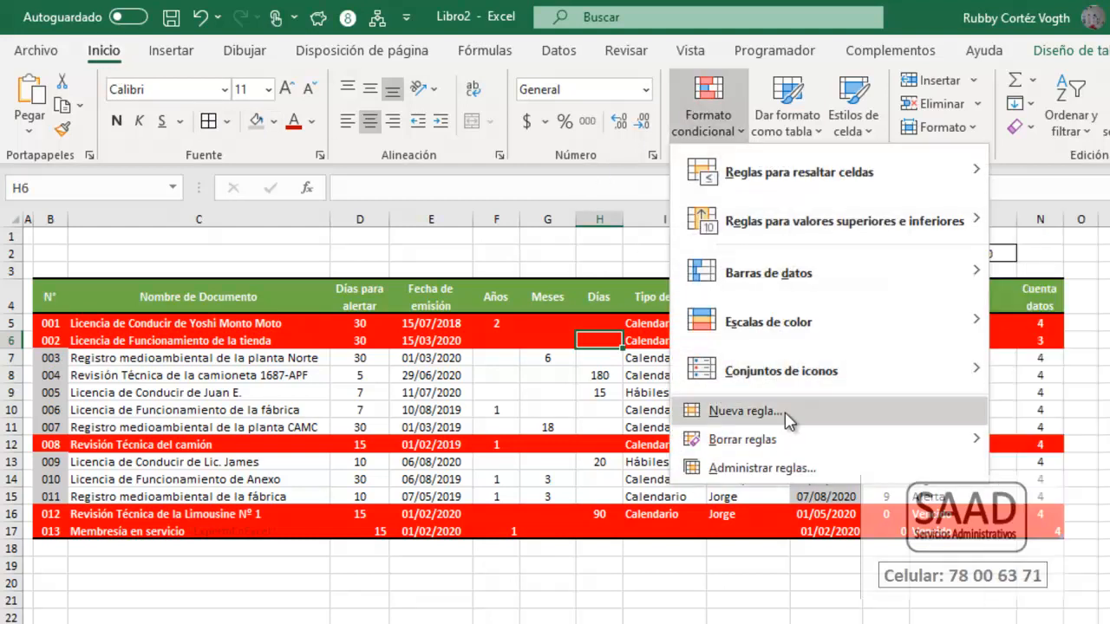
click(733, 469)
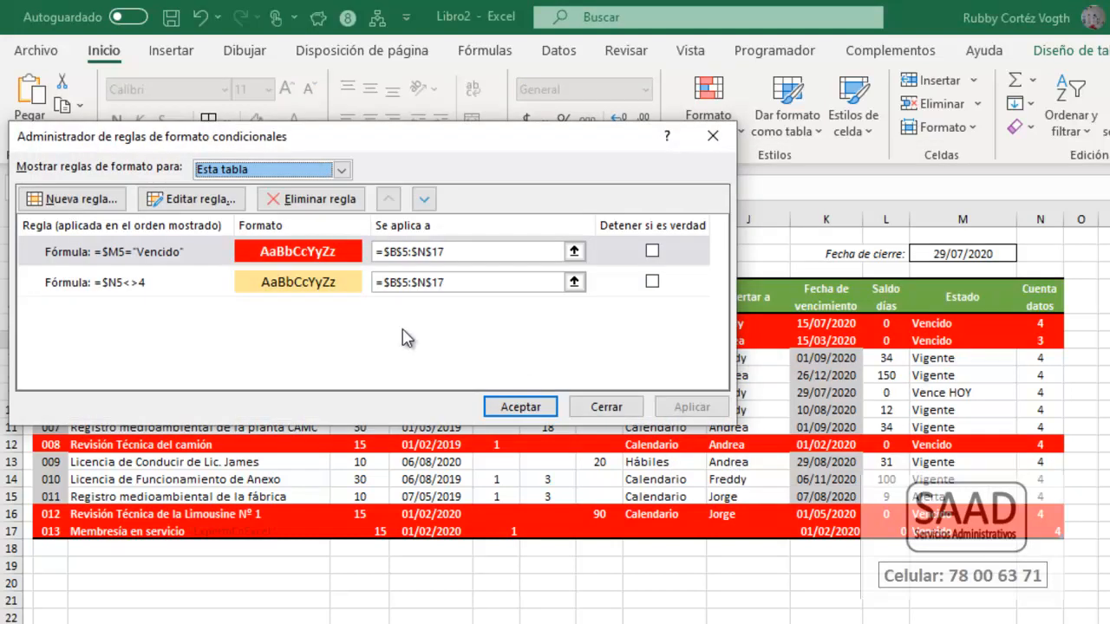
click(160, 289)
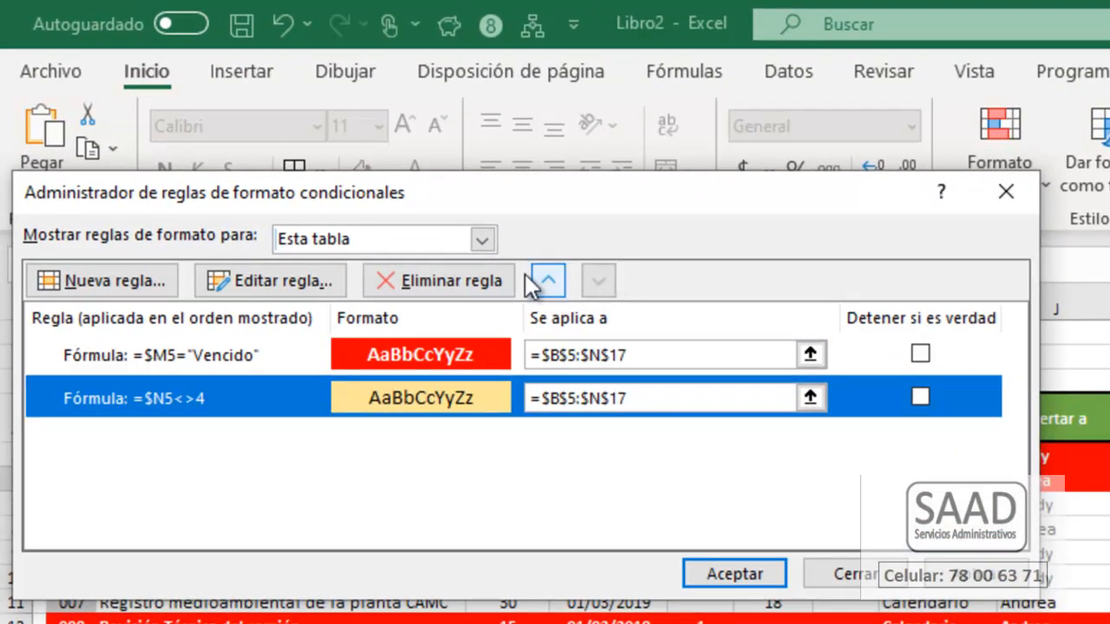
click(548, 283)
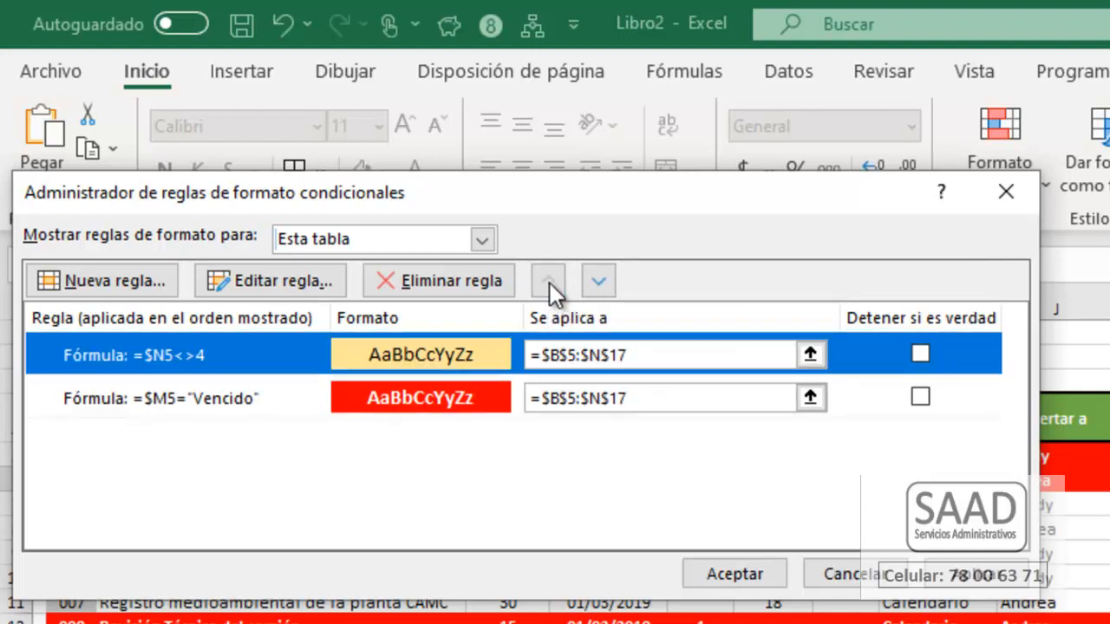
click(600, 283)
click(551, 279)
click(722, 592)
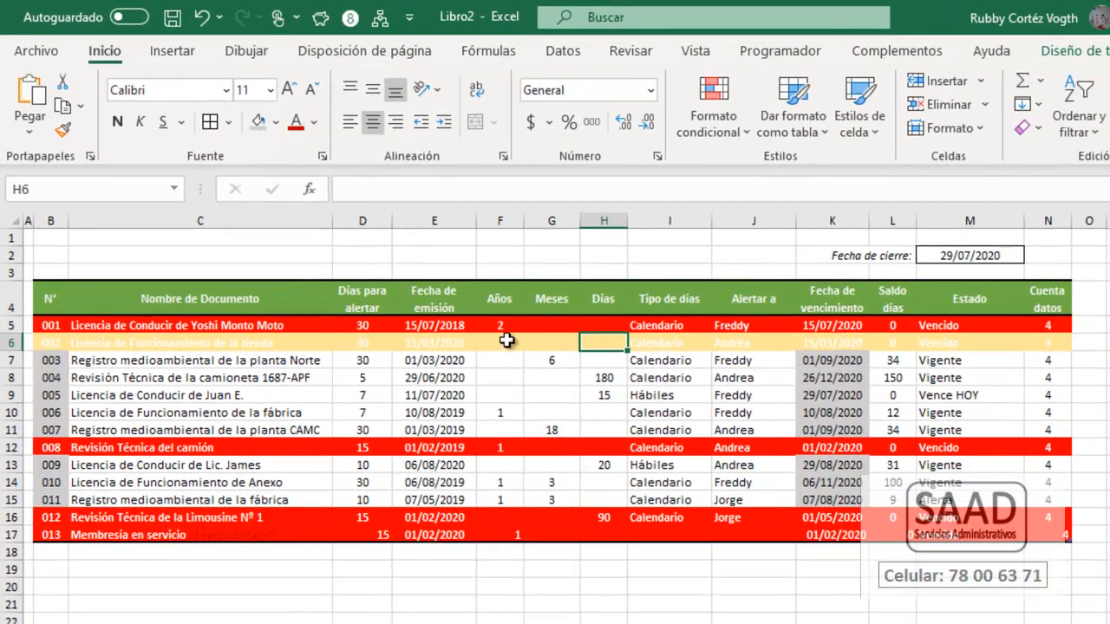
Step: Enter 90 in Días for document 002
click(499, 343)
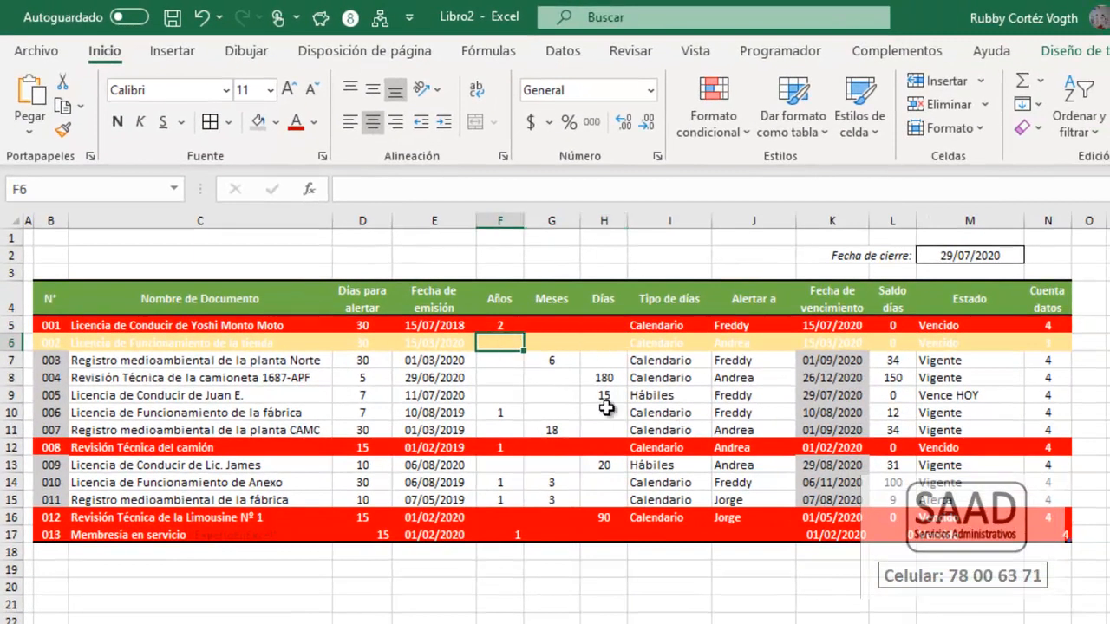
click(602, 343)
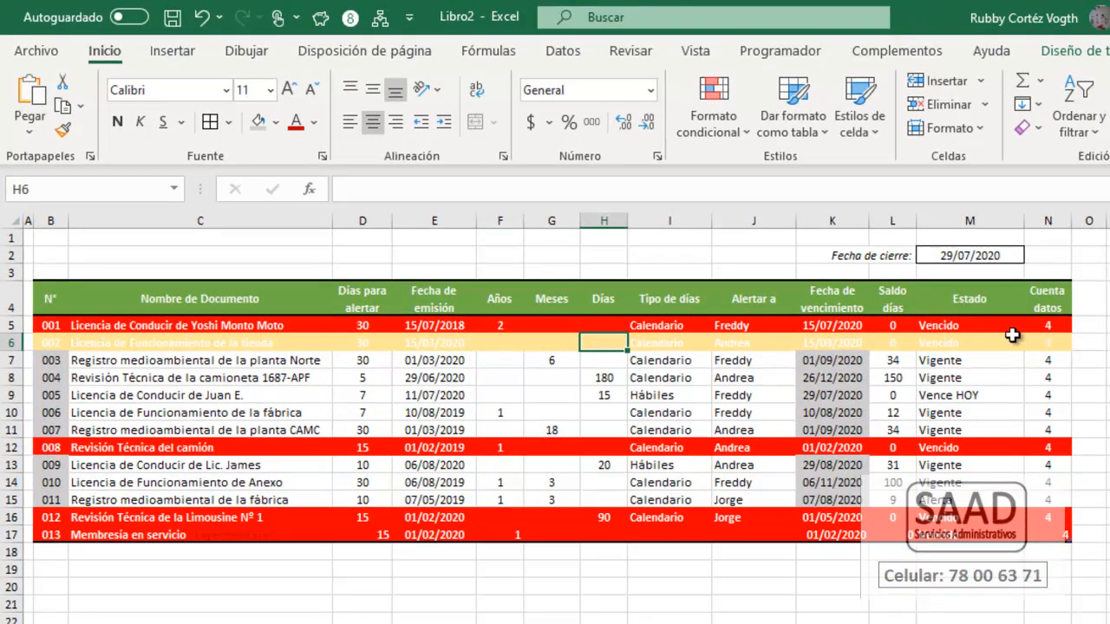
text(90)
key(Return)
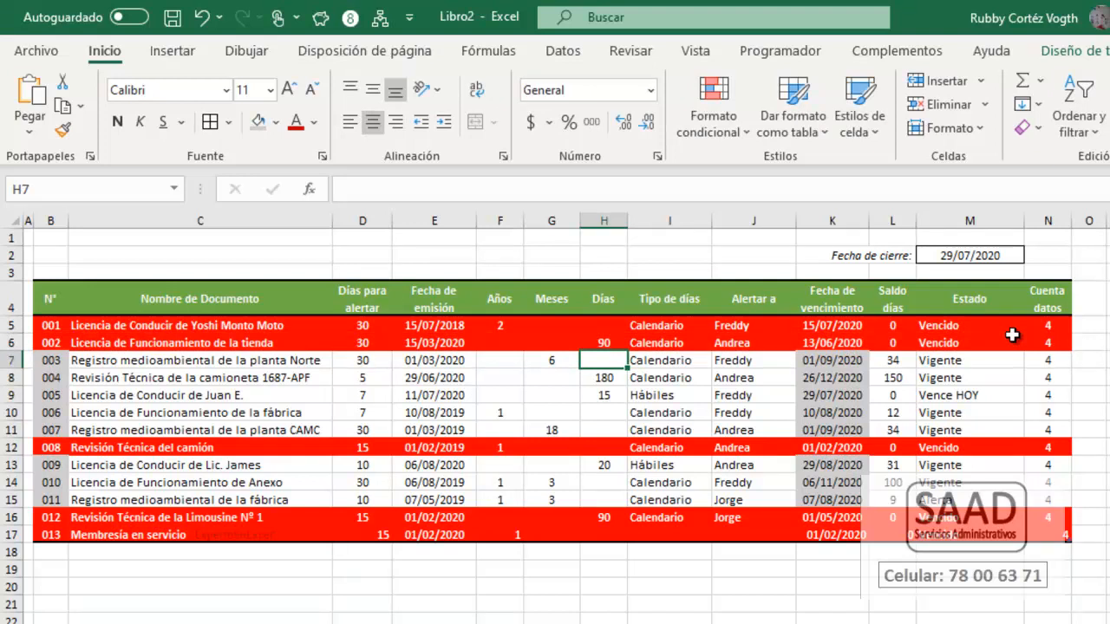
Step: Test the Vencido formatting on document 003 by setting its Tipo de días to Hábiles
click(623, 394)
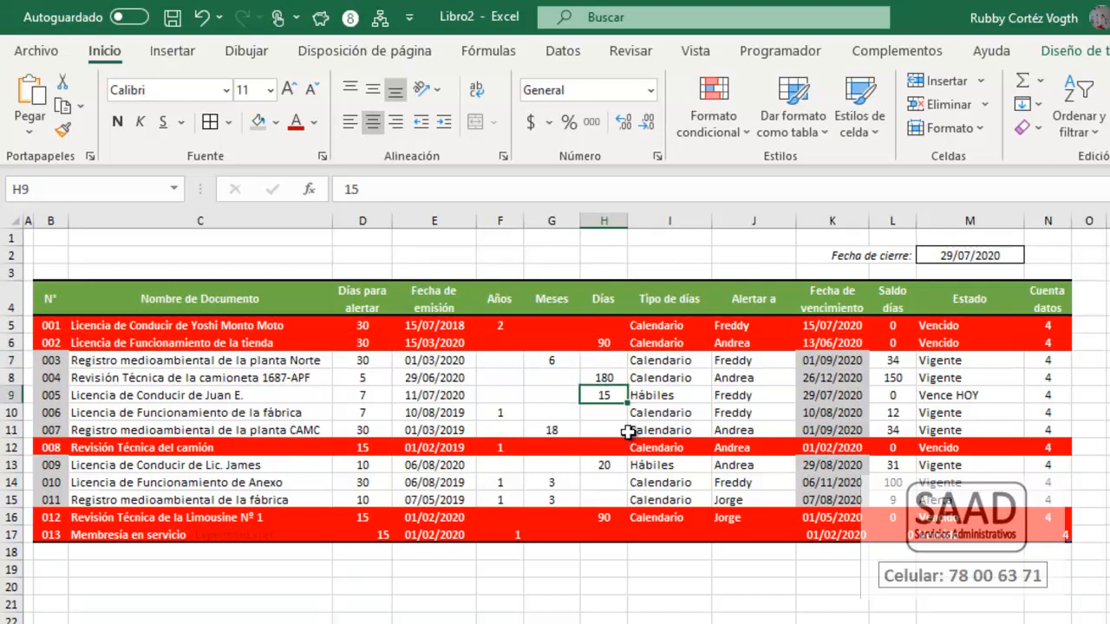
click(604, 360)
click(550, 361)
click(608, 361)
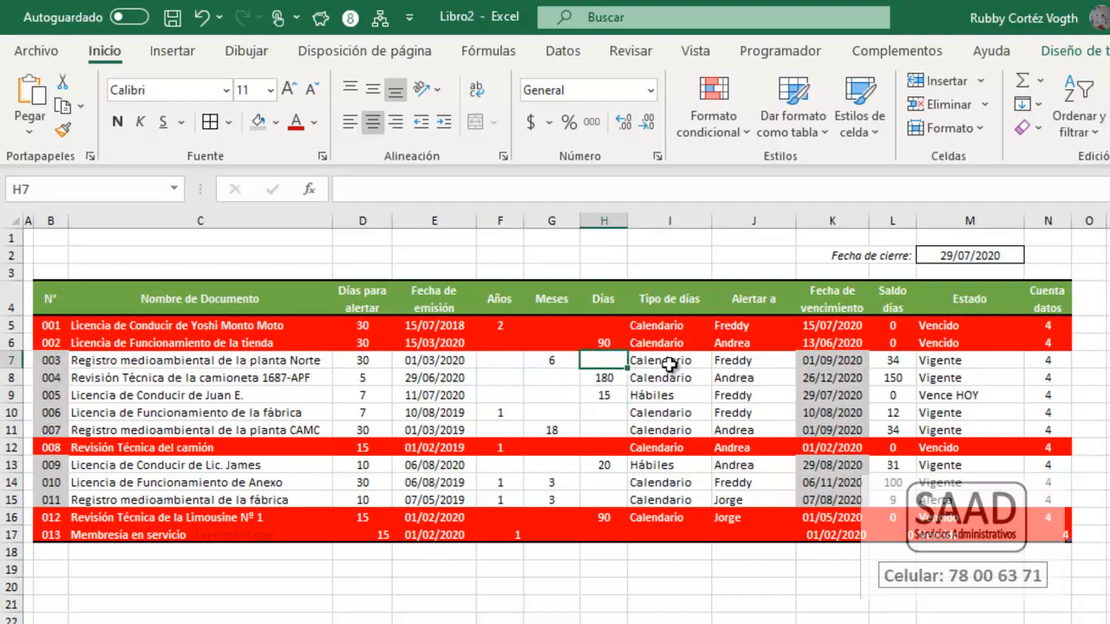
click(634, 363)
text(Hábiles)
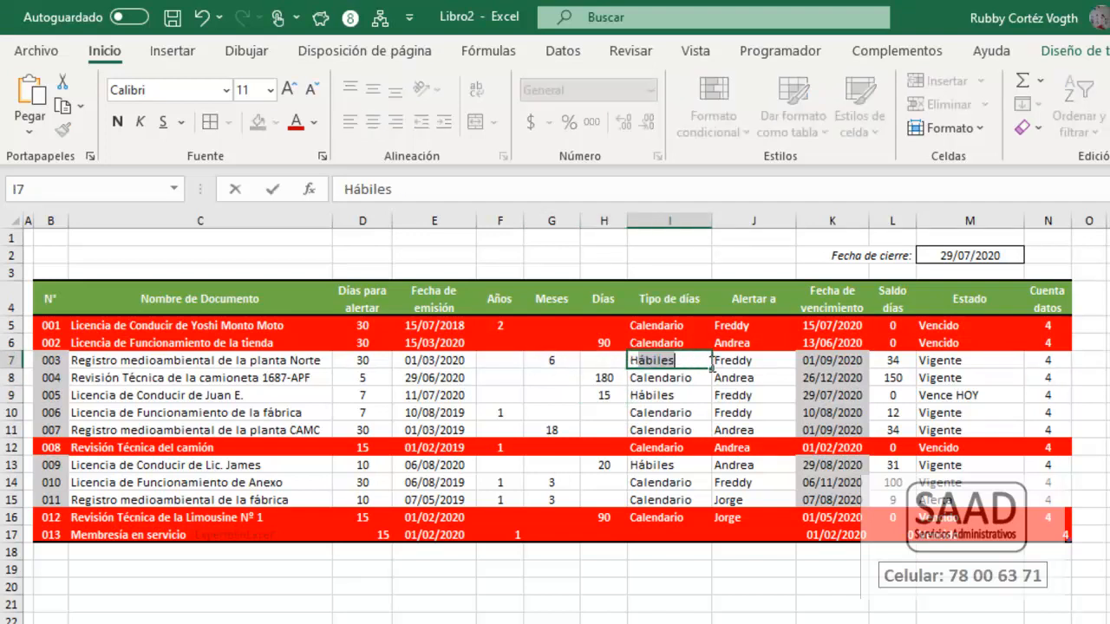
key(Return)
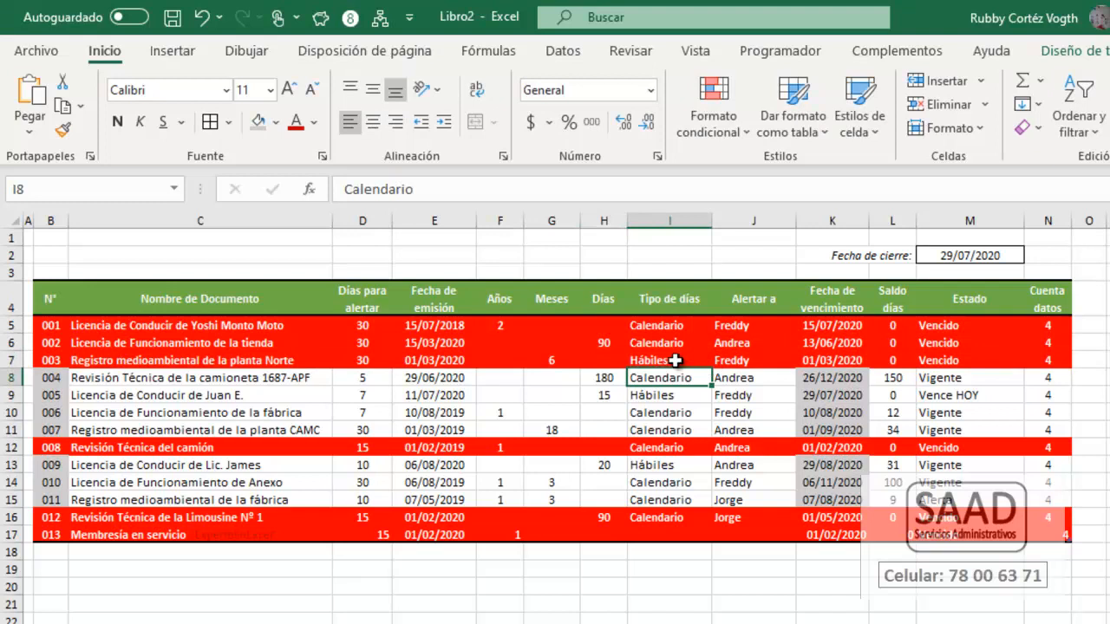
Step: Check the Días cell of document 003 and undo its last Tipo de días change
click(672, 362)
click(598, 362)
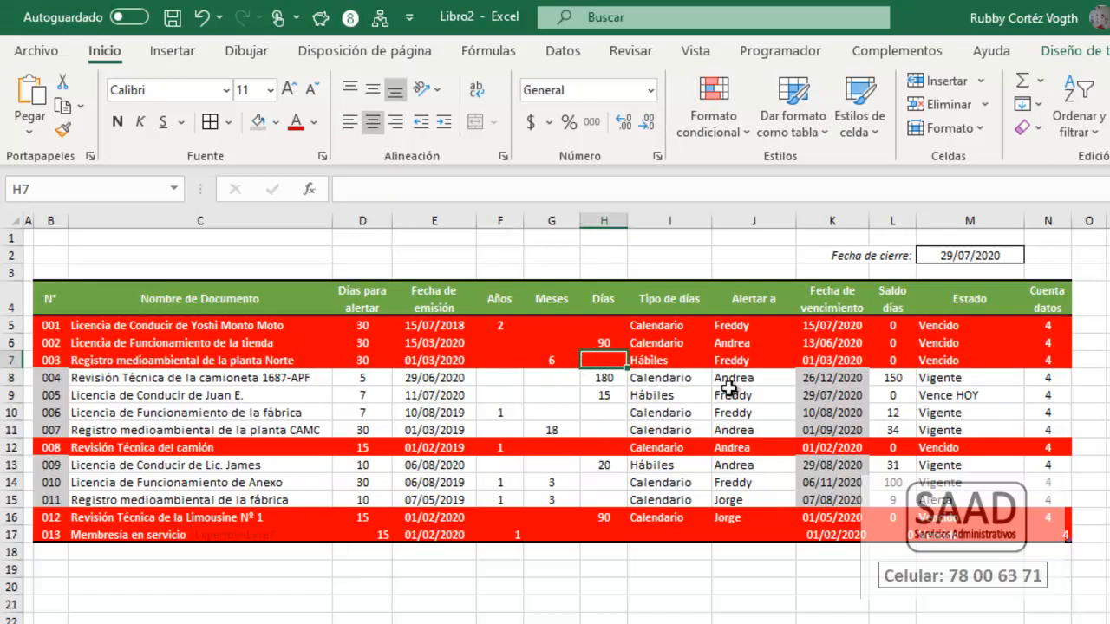
key(ctrl+z)
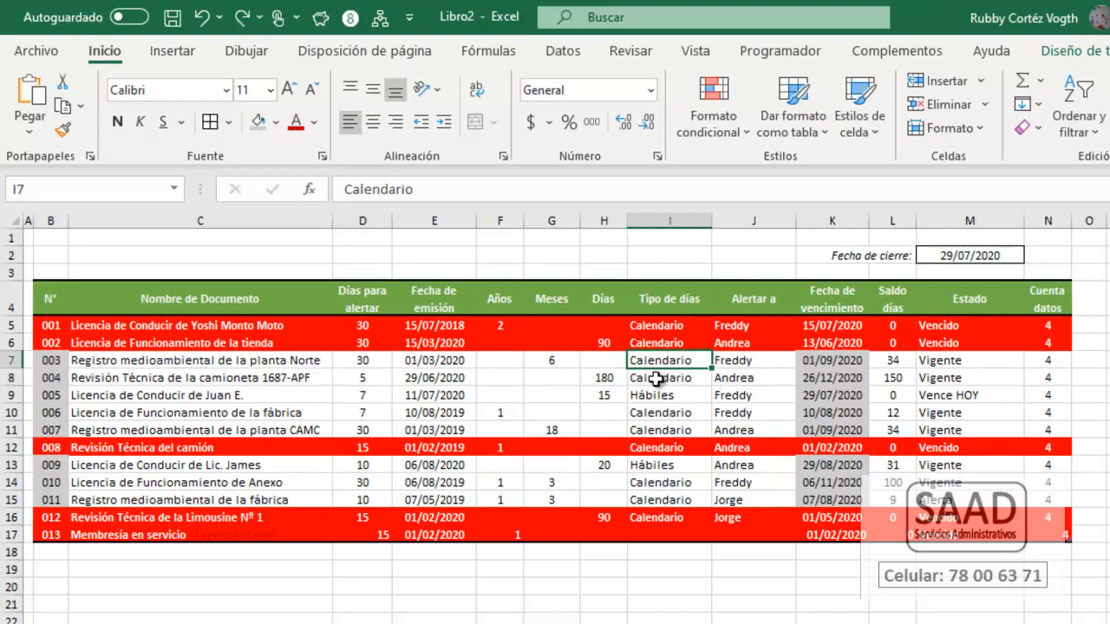
click(604, 365)
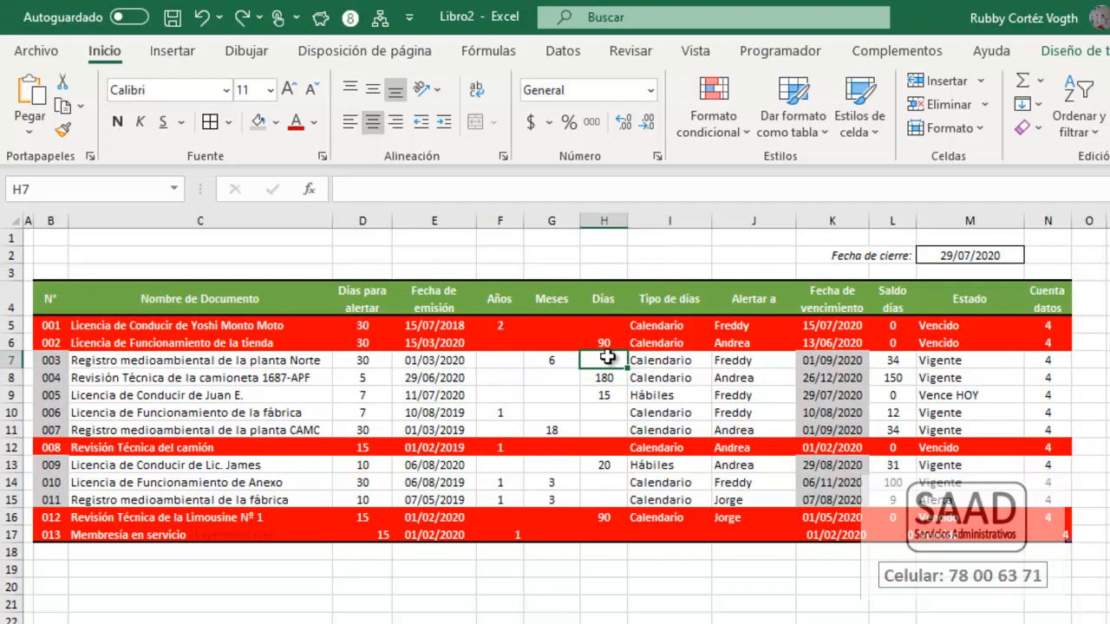
Step: Add a new table column headed Verif días in cell O4, beside Cuenta datos
click(1084, 304)
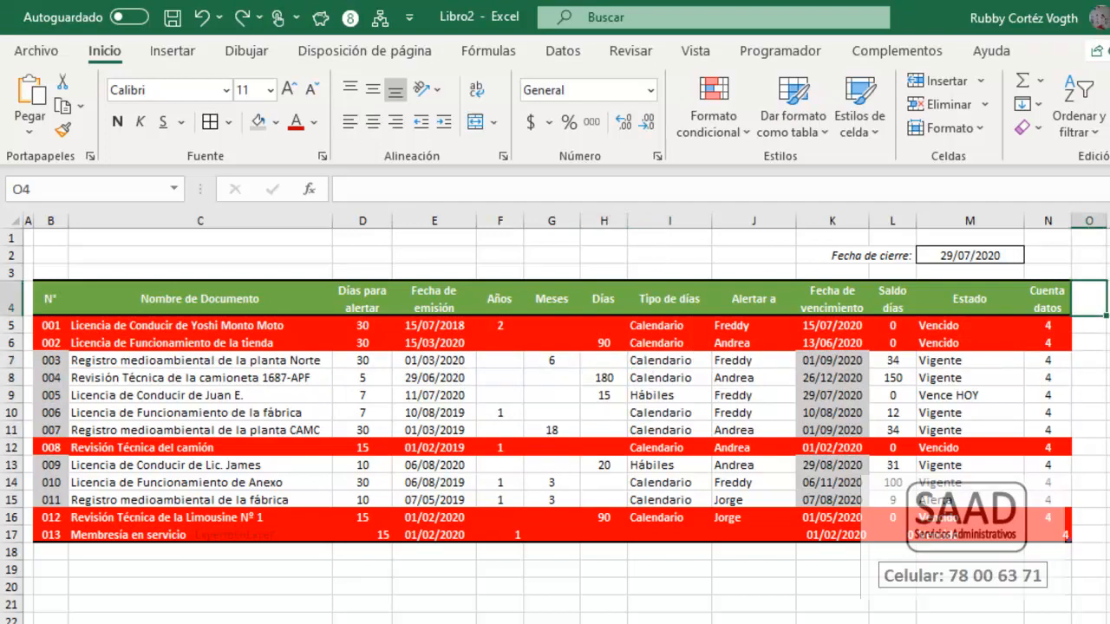
key(alt+f)
text(ca9)
key(Return)
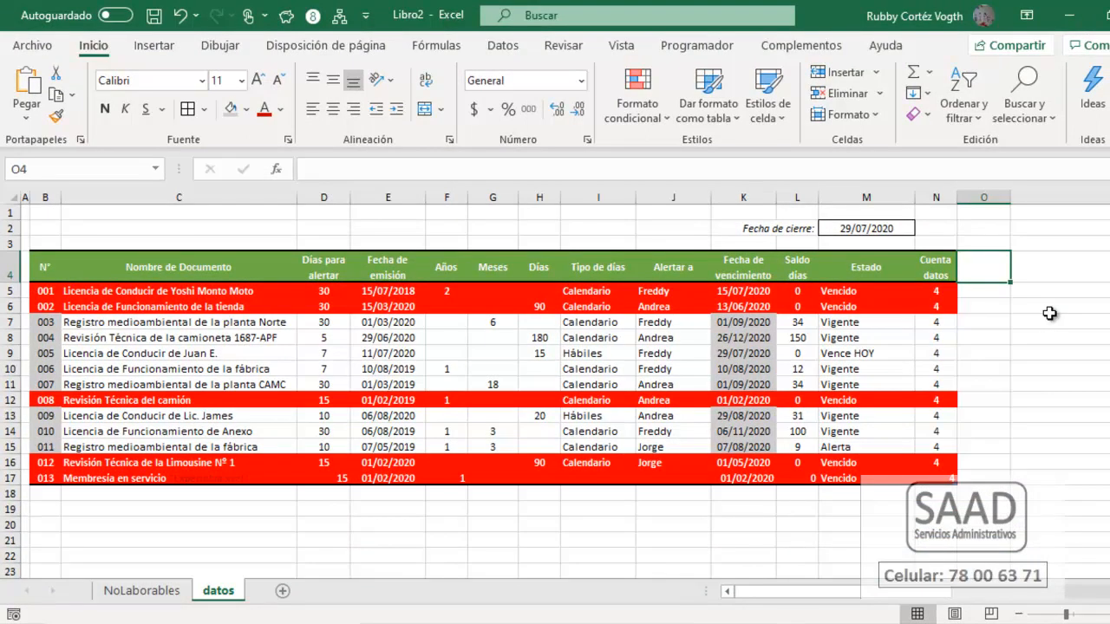
text(Verif días)
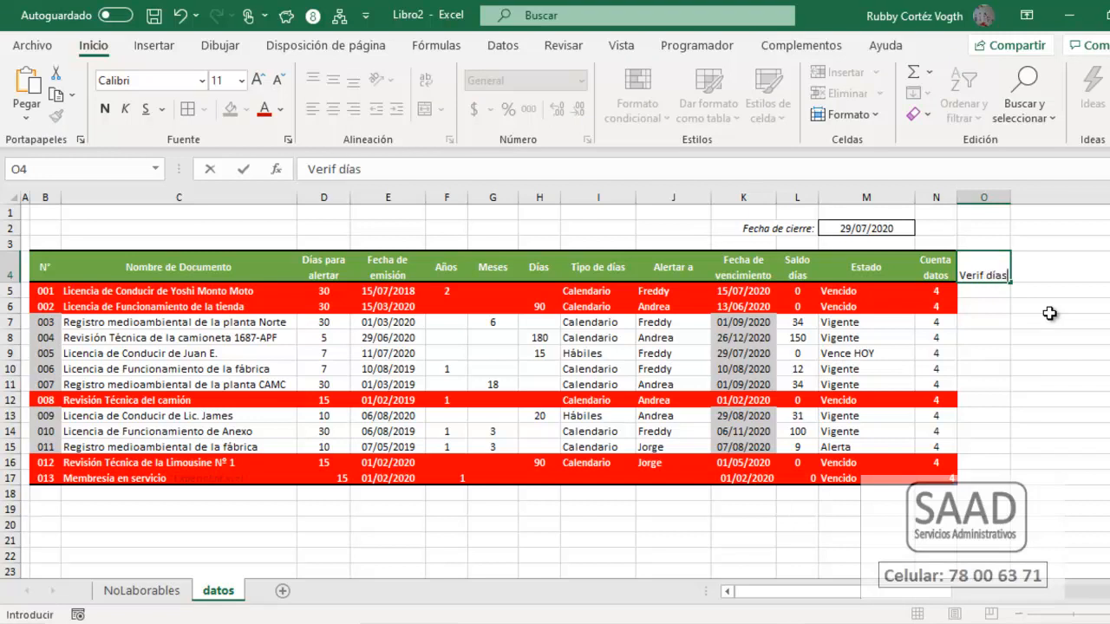
key(Return)
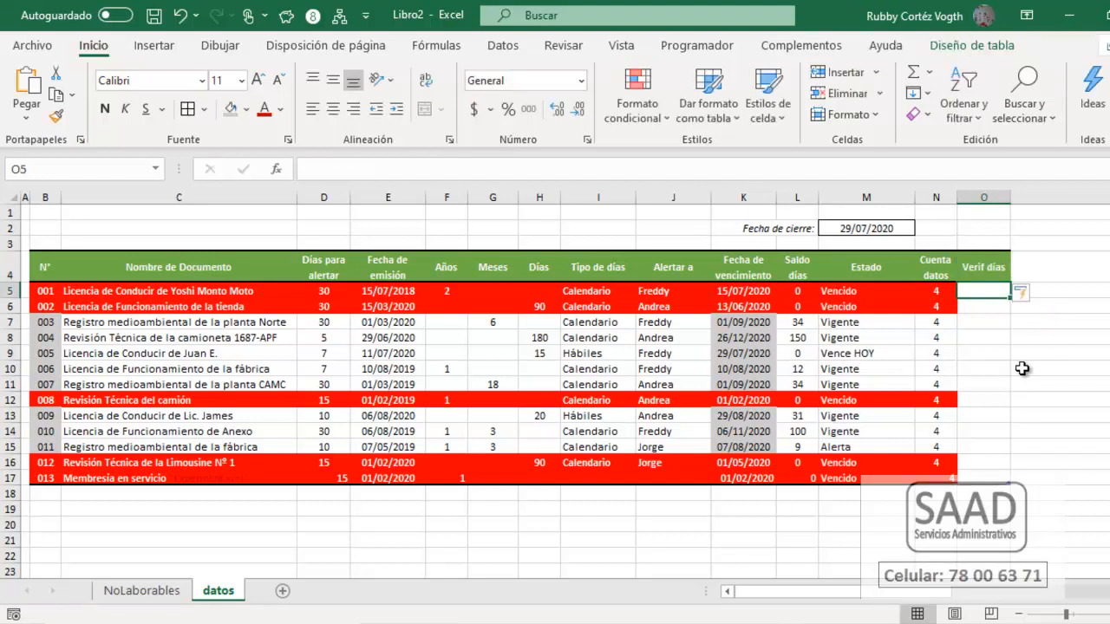
Step: Write the formula =SI(I5="Hábiles";H5<>"";"Error";"") in cell O5 of the Verif días column
text(=si()
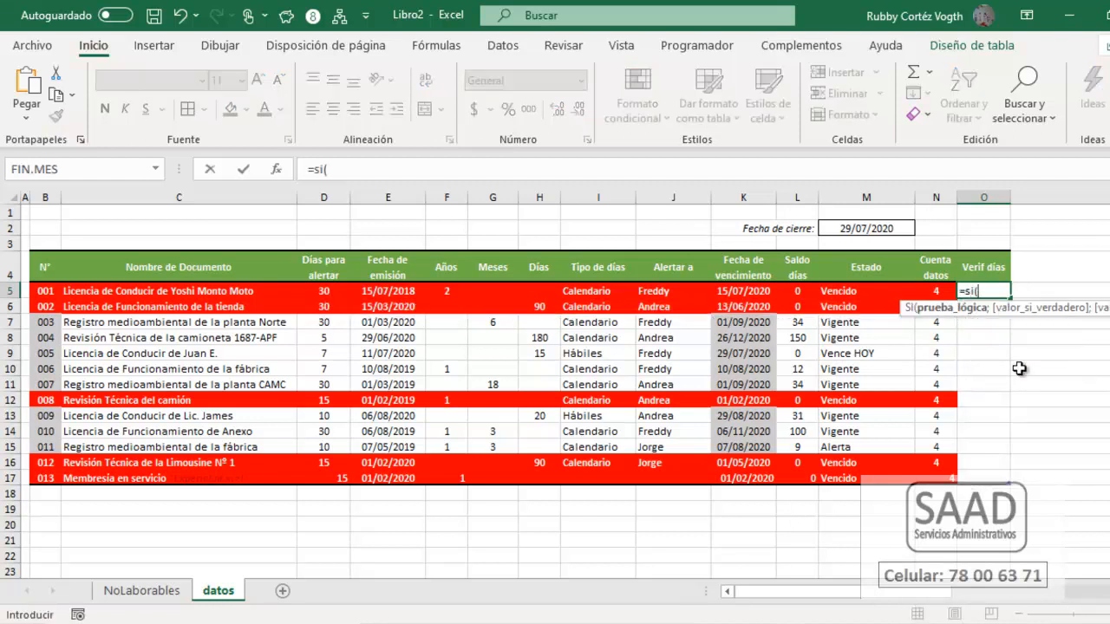
text(i5="Hábiles)
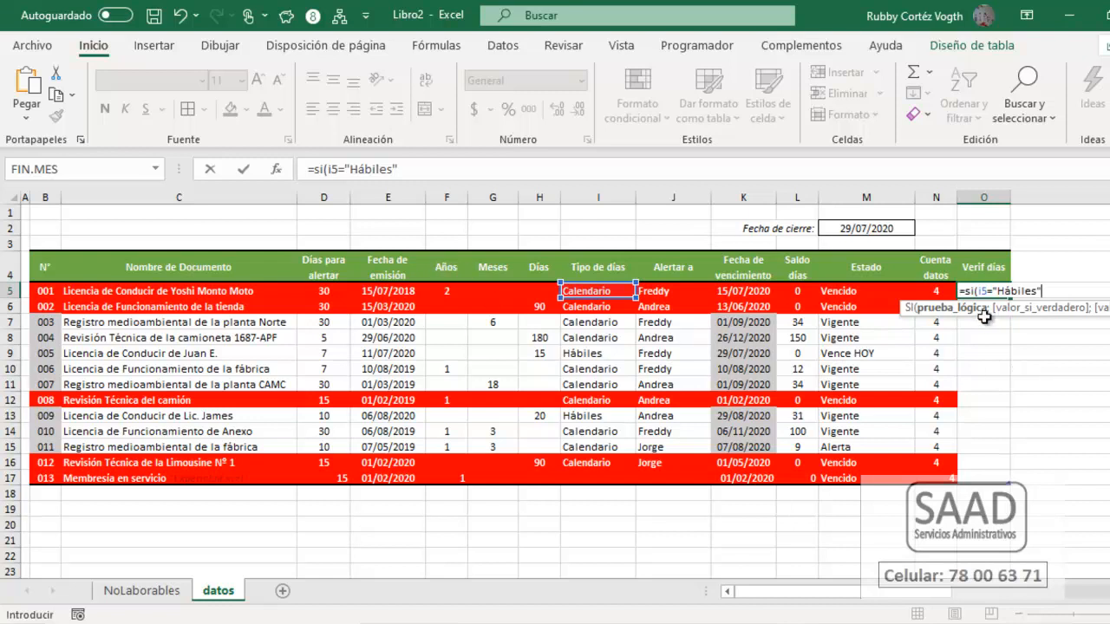
text(;)
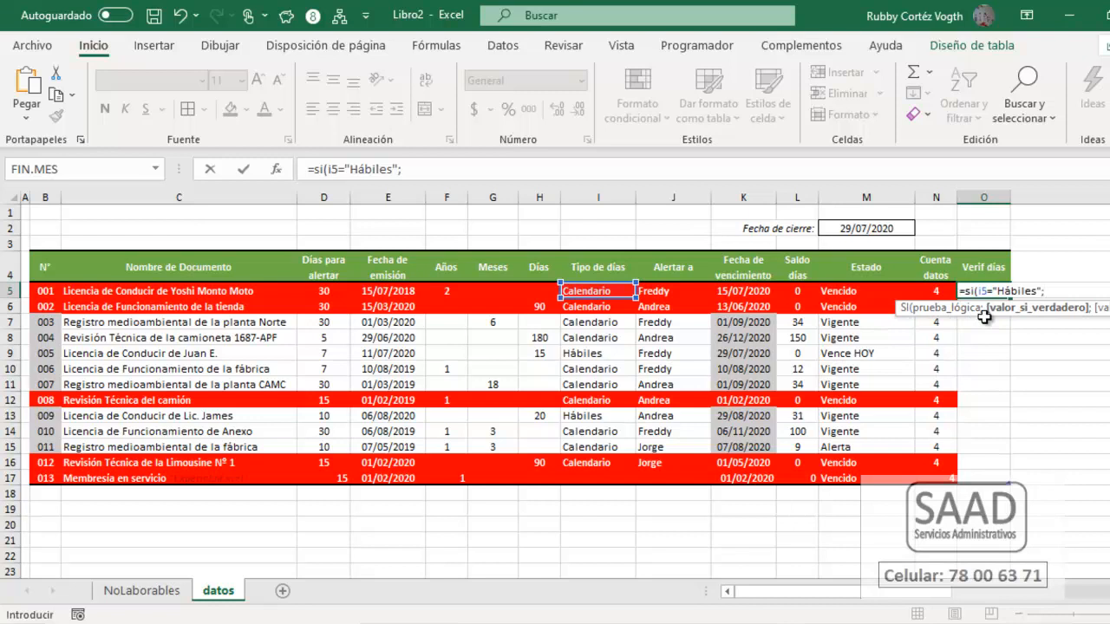
text(H5<>")
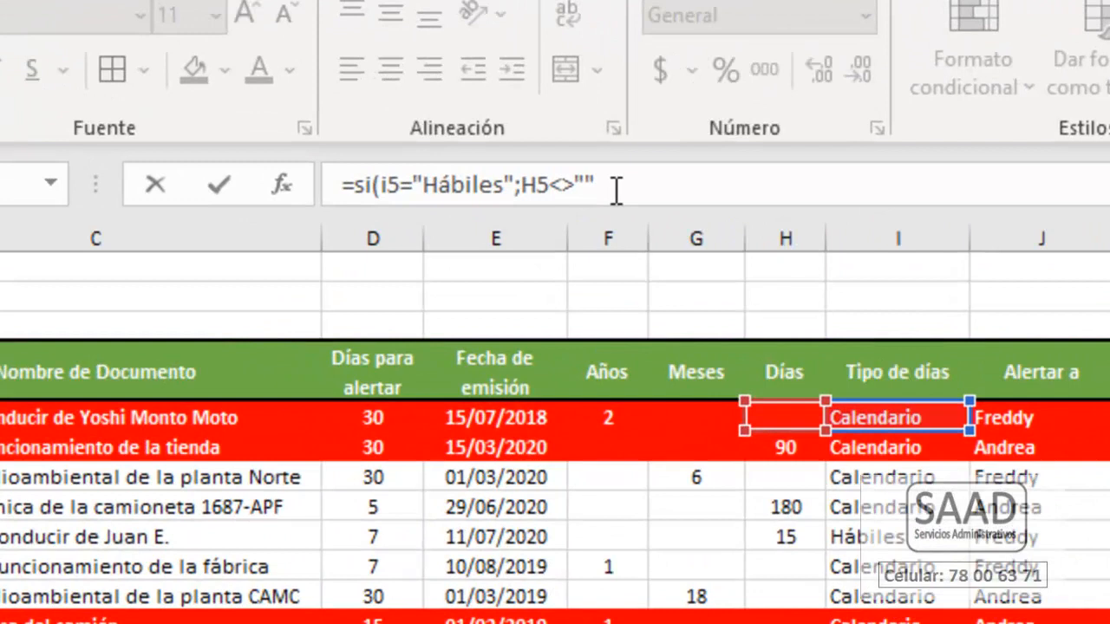
click(490, 170)
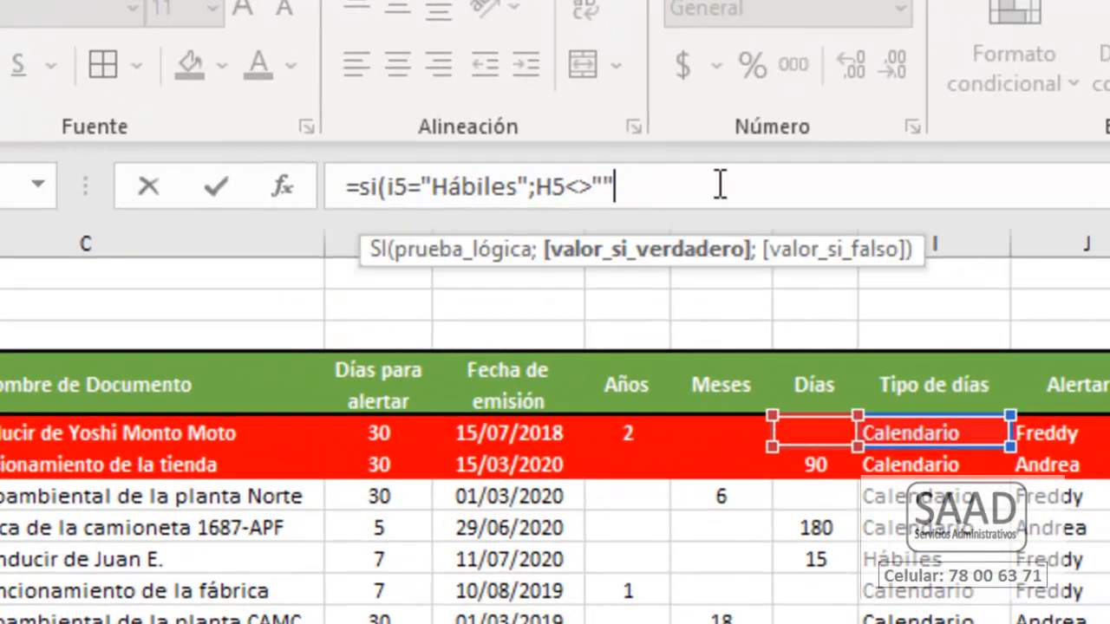
text(<>"";)
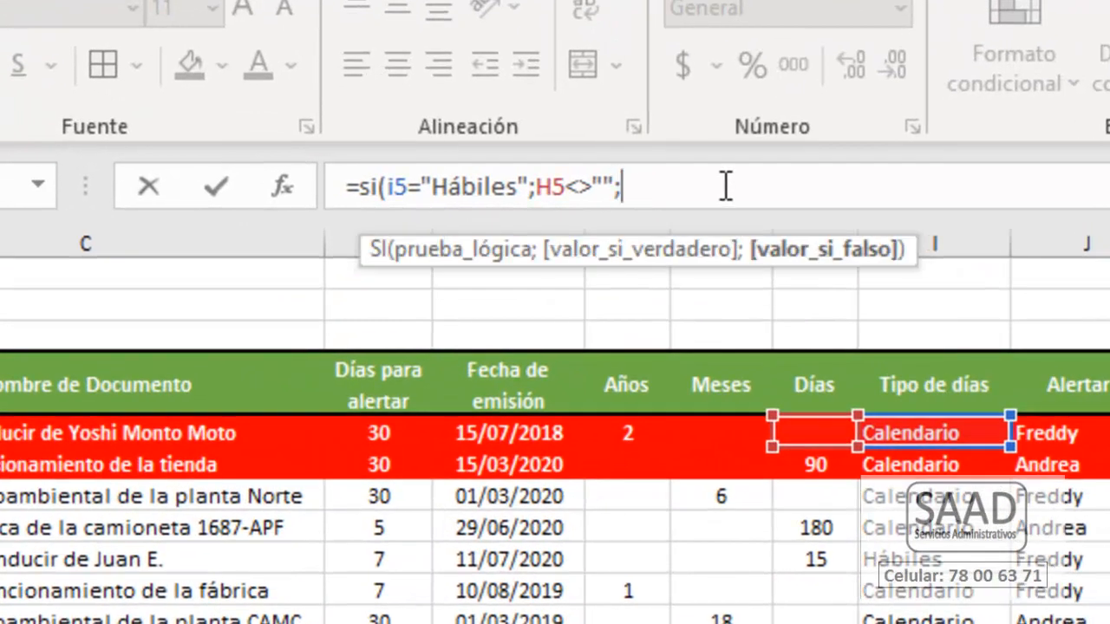
text(E)
key(BackSpace)
text("Error")
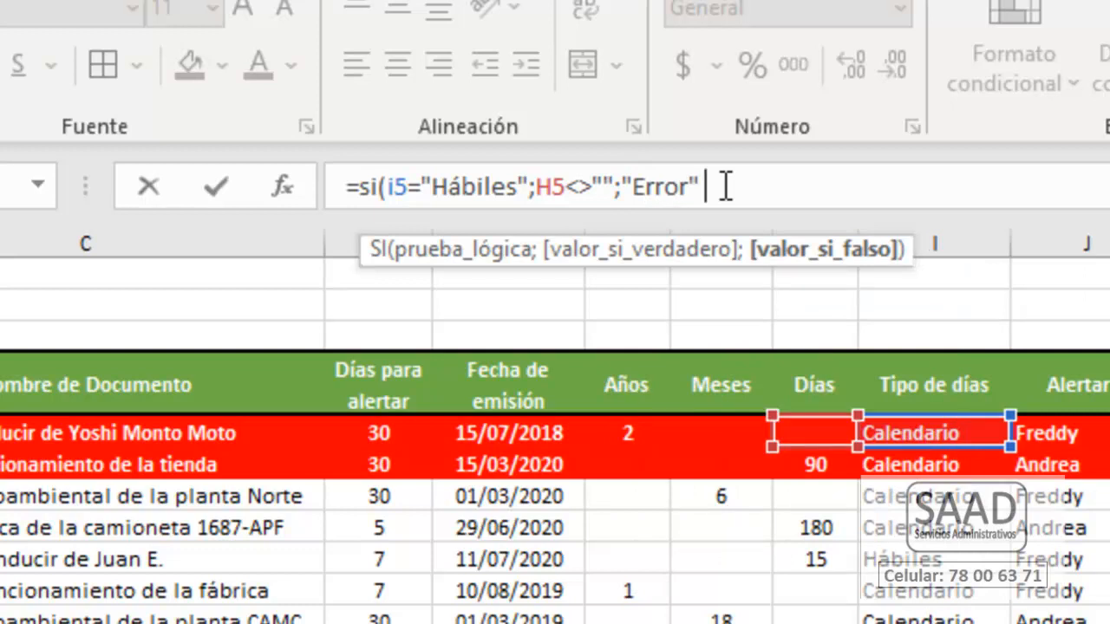
text( ; "")
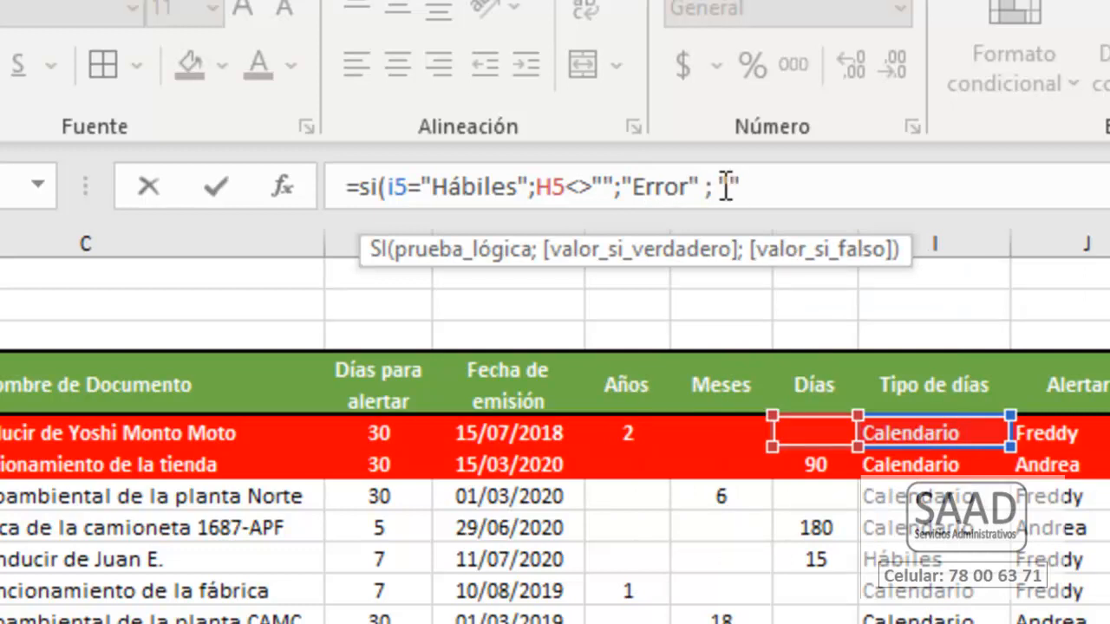
text( ))
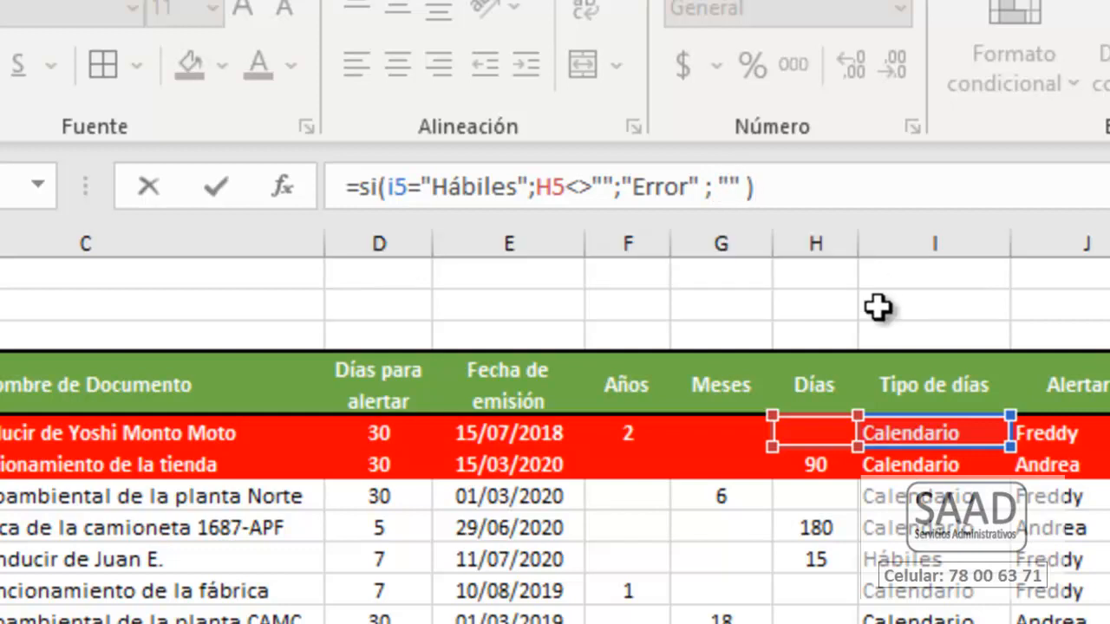
Step: Wrap the conditions I5="Hábiles" and H5<>"" in a Y function and enter the formula in the Verif días column
click(538, 187)
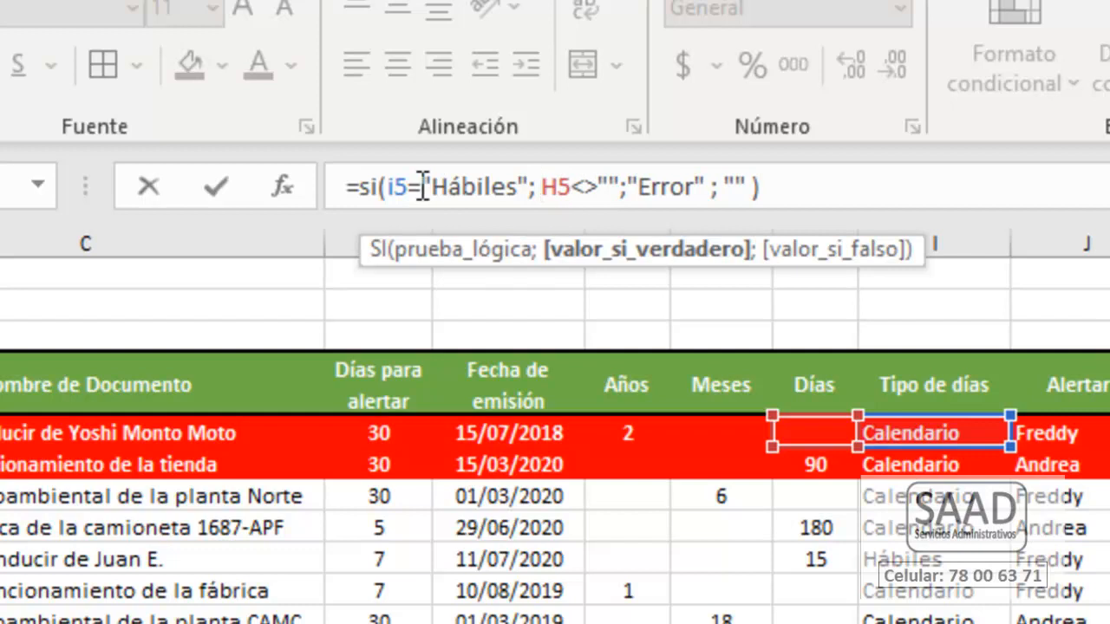
drag(392, 189, 538, 189)
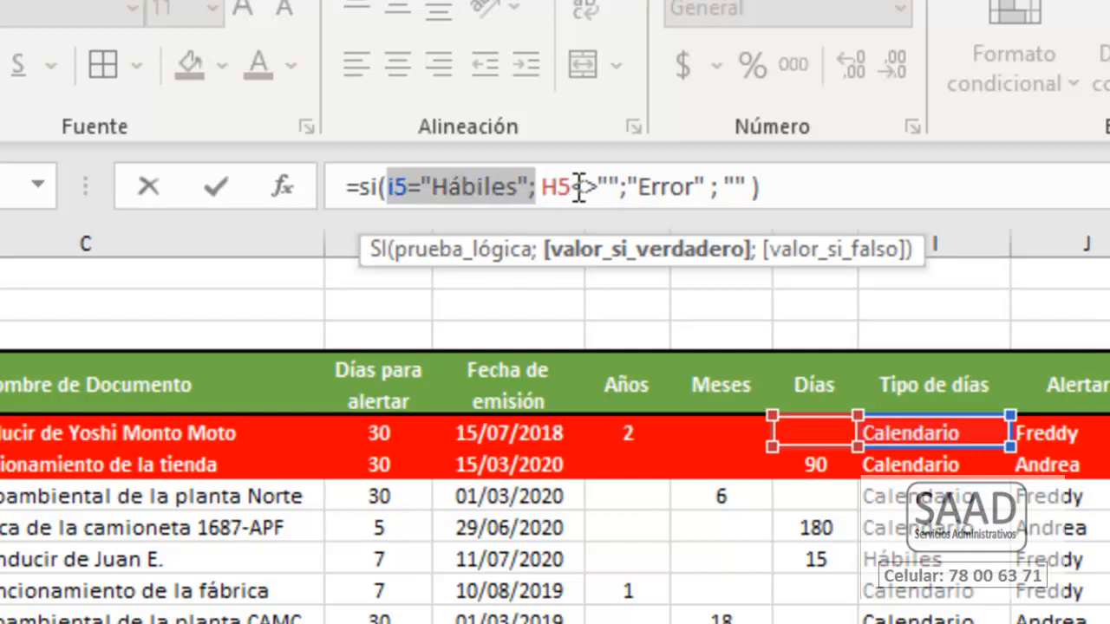
drag(630, 187, 695, 187)
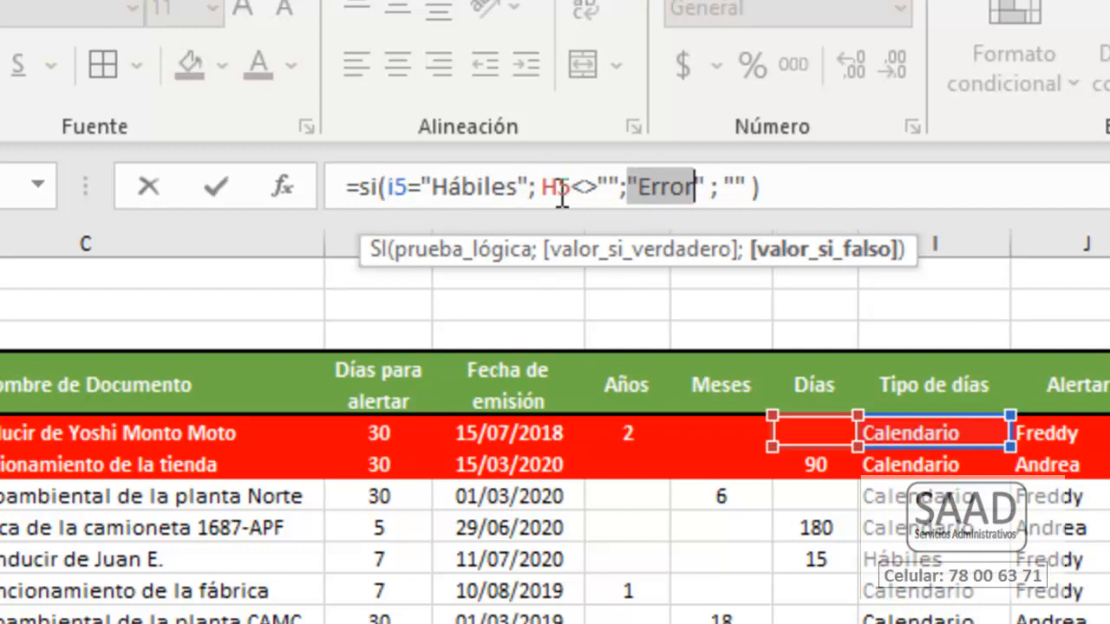
click(611, 189)
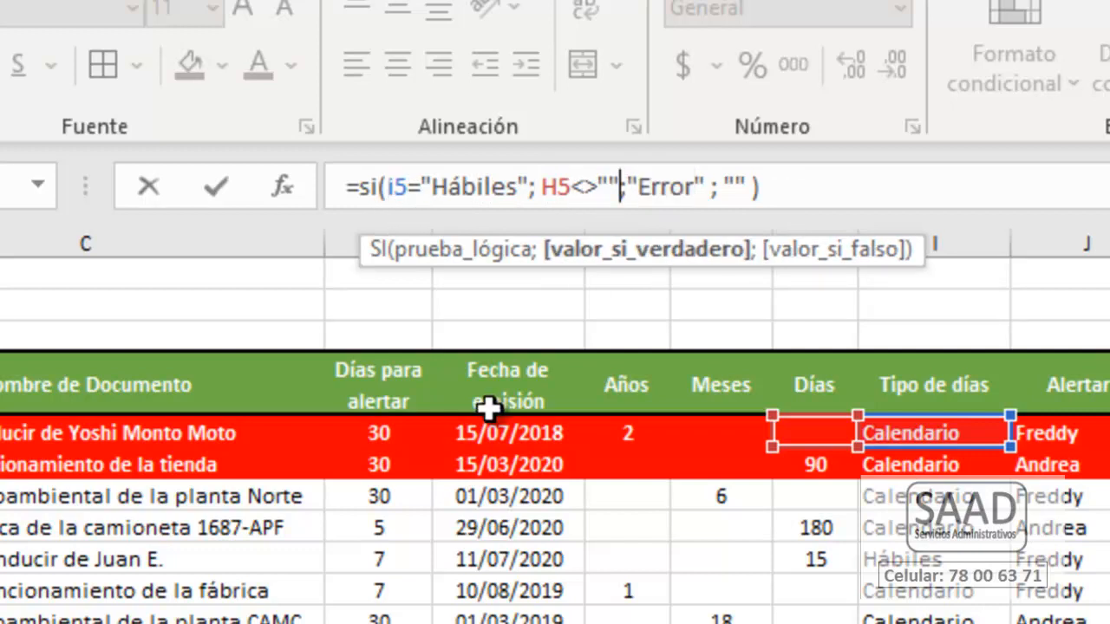
click(388, 189)
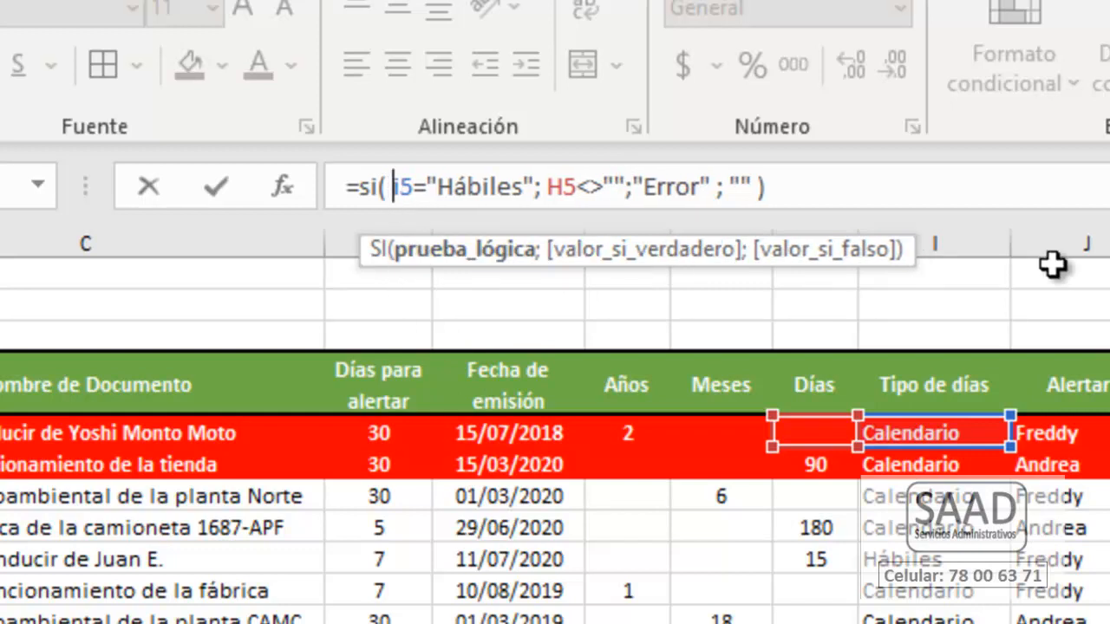
text(Y()
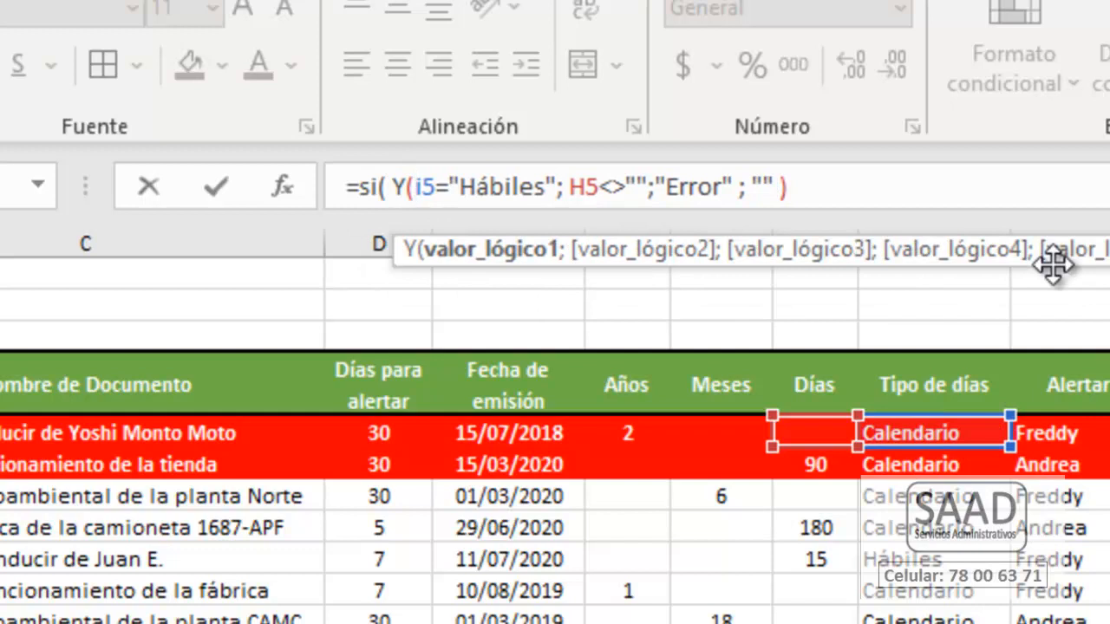
key(ctrl+Right)
key(ctrl+Right)
key(ctrl+Right)
key(ctrl+Right)
key(ctrl+Right)
key(ctrl+Right)
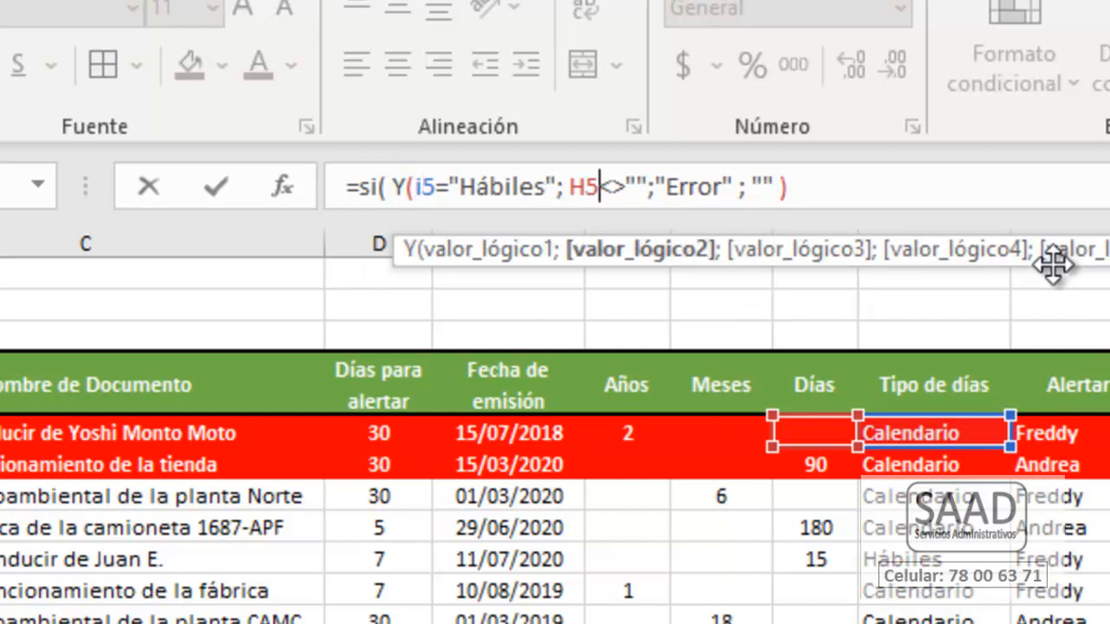
text())
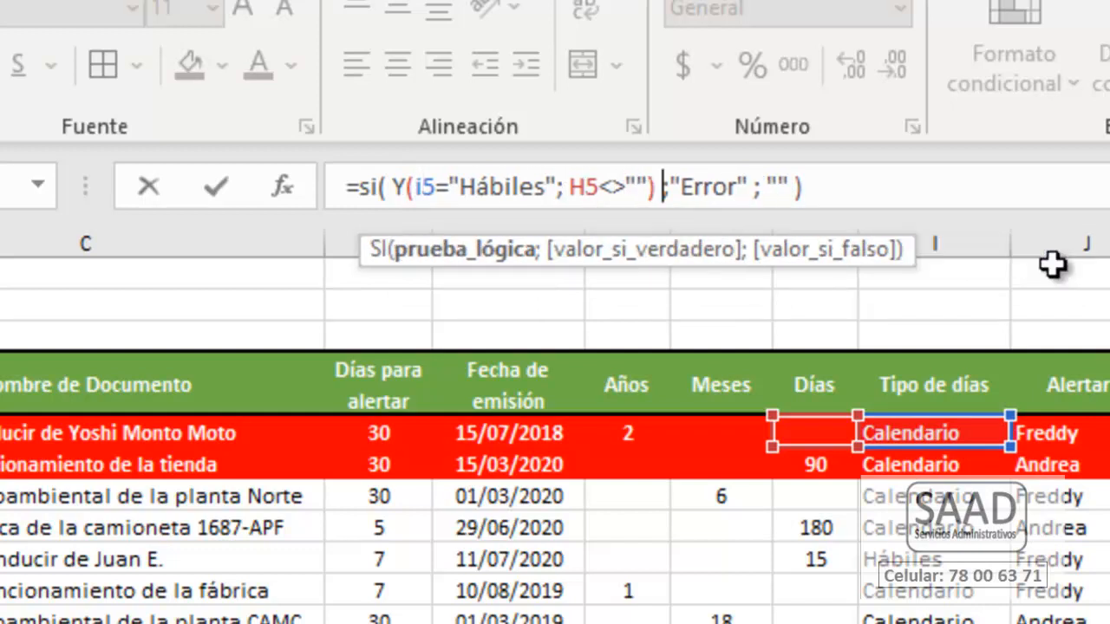
click(556, 196)
drag(559, 186, 399, 196)
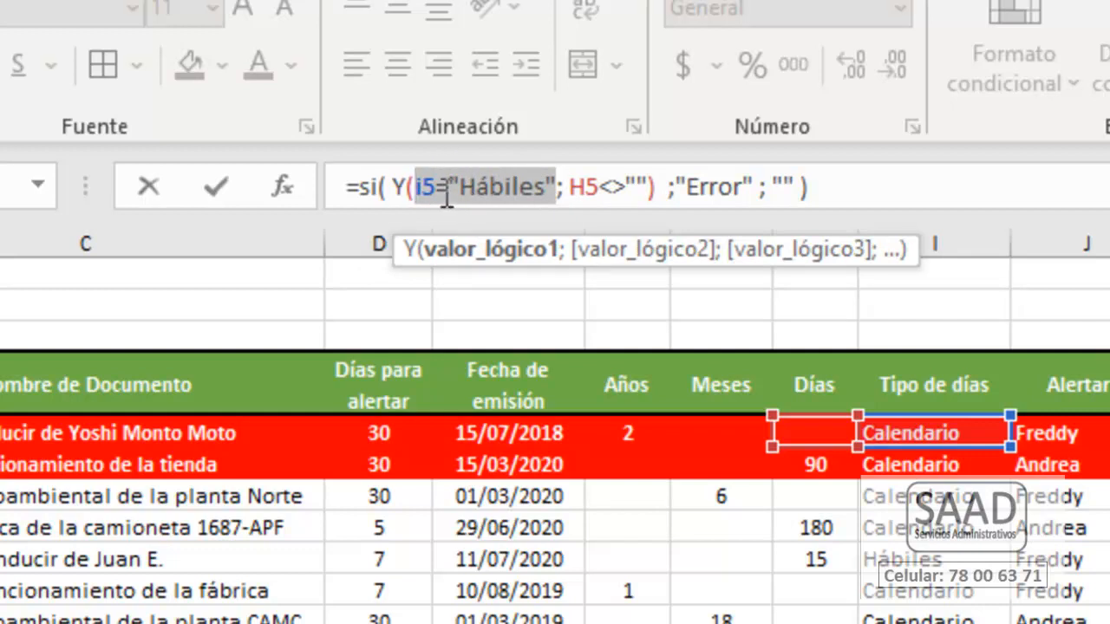
drag(661, 187, 394, 194)
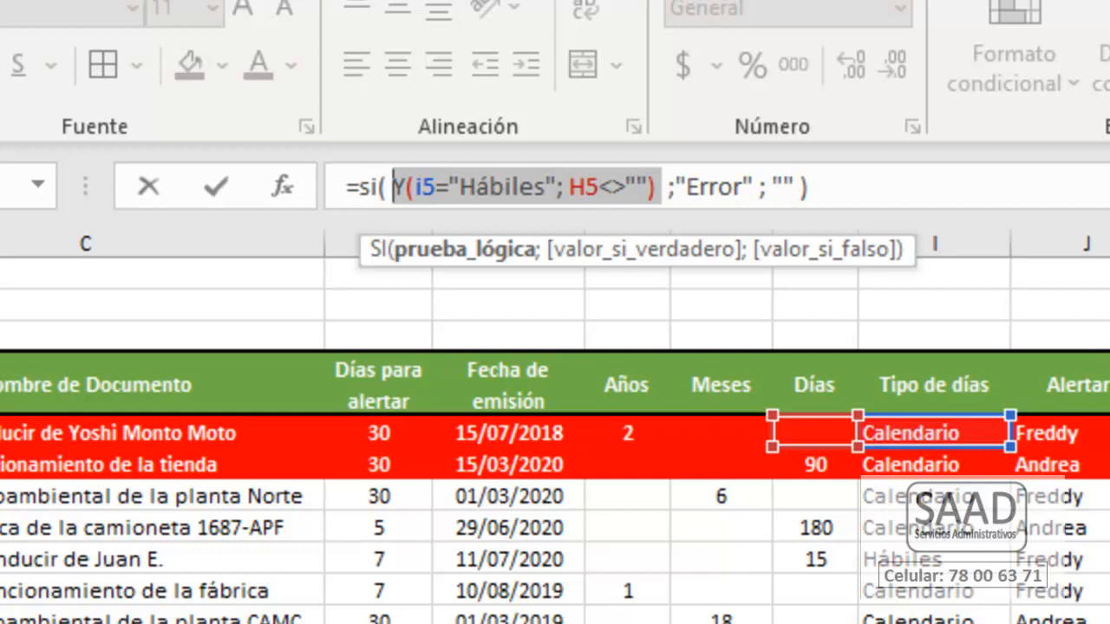
key(Return)
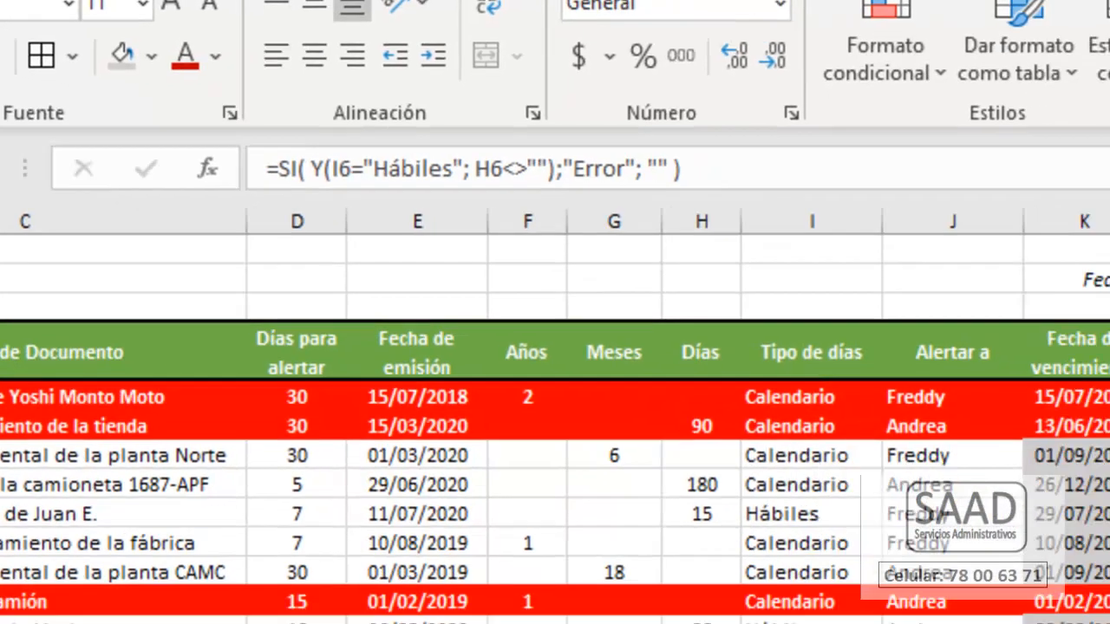
Step: Correct the Verif días formula from document 005's row so its second condition reads H9=""
key(Down)
key(Down)
key(Down)
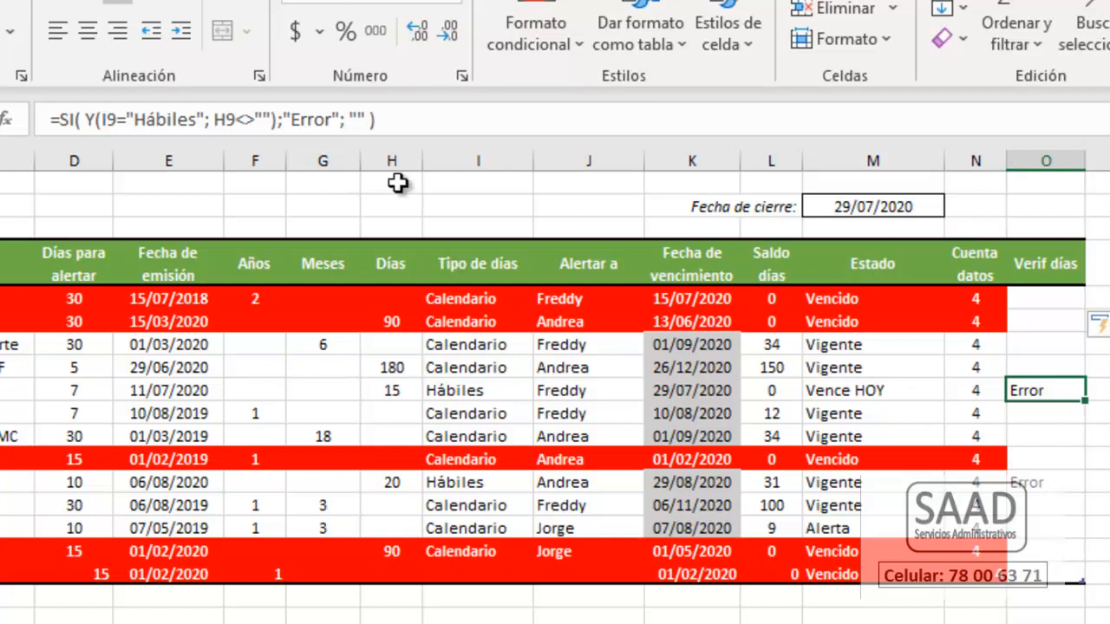
click(244, 123)
key(BackSpace)
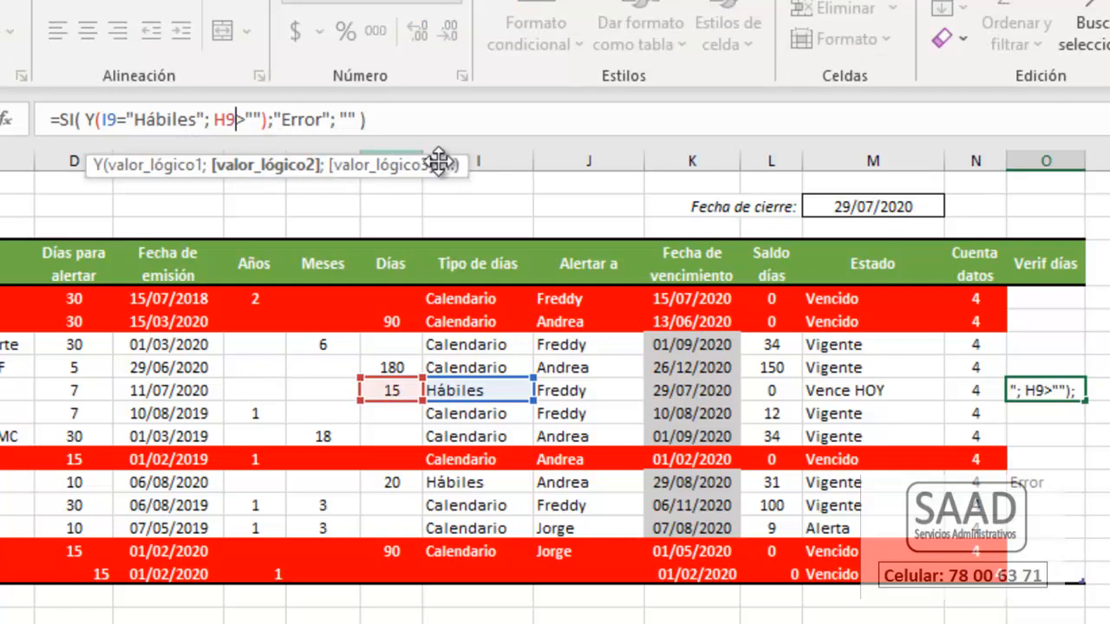
key(Delete)
text(=)
key(Return)
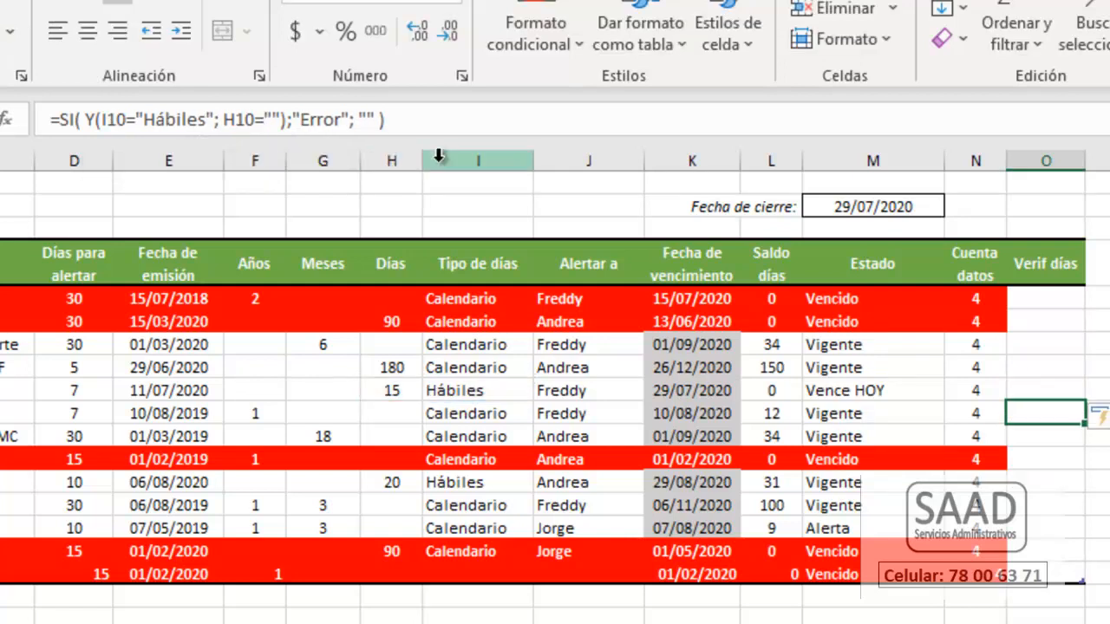
Step: Clear the Días value in document 005's Hábiles row to test the Verif días formula
key(Left)
key(Left)
key(Left)
key(Left)
key(Left)
key(Left)
key(Left)
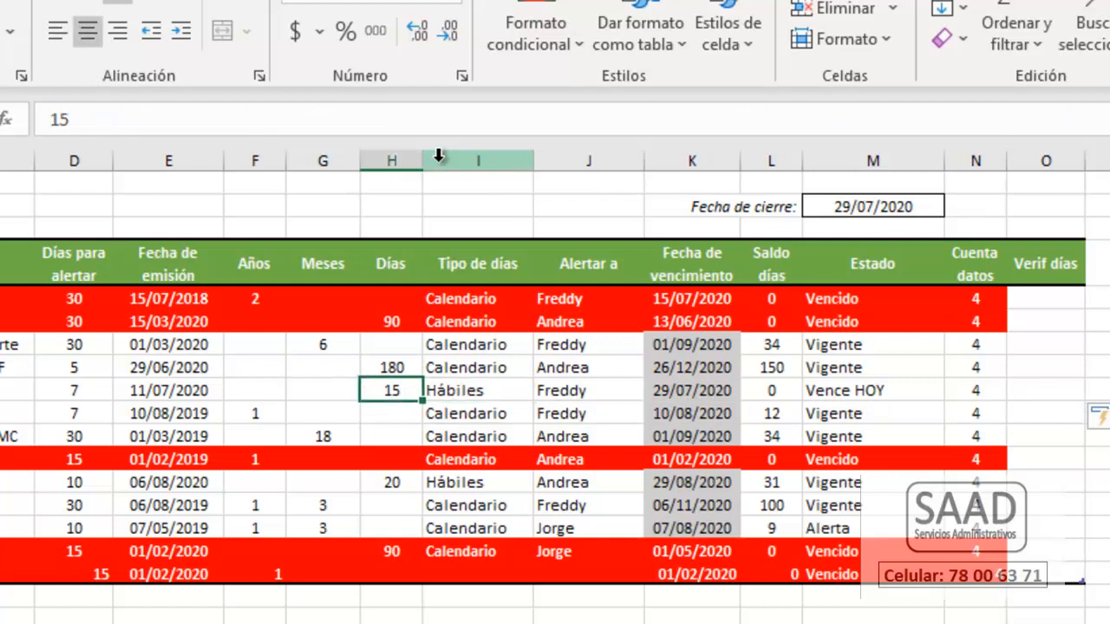
key(Delete)
Step: Enter 20 in document 005's Meses cell and check the row's Verif días cell
key(Left)
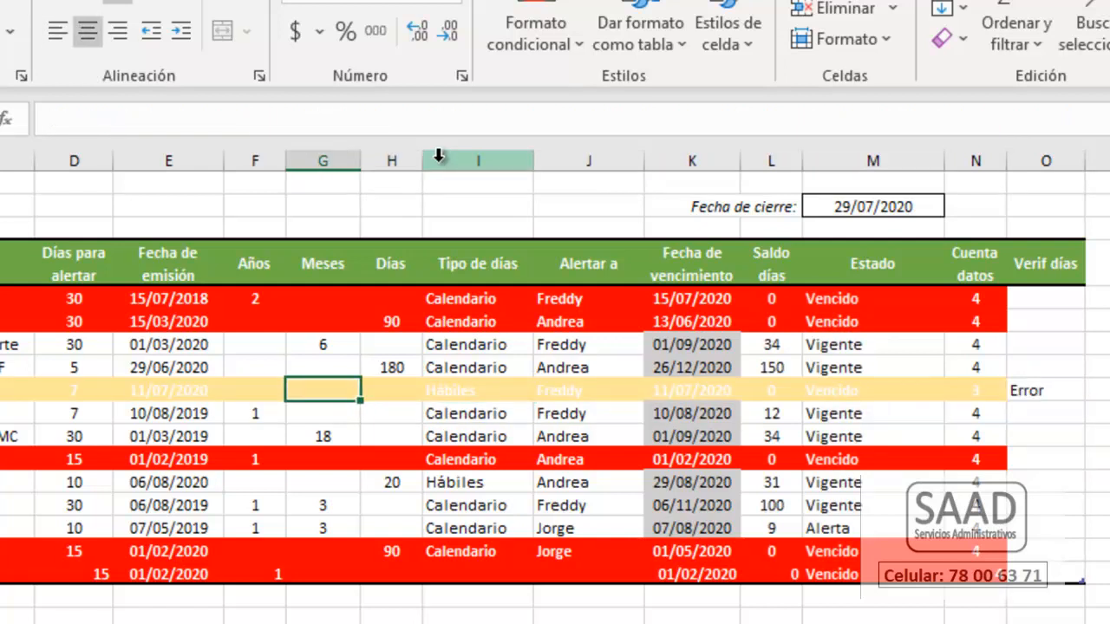
text(20)
key(Return)
key(Up)
key(Right)
key(Right)
key(Right)
key(Right)
key(Right)
key(Right)
key(Right)
key(Right)
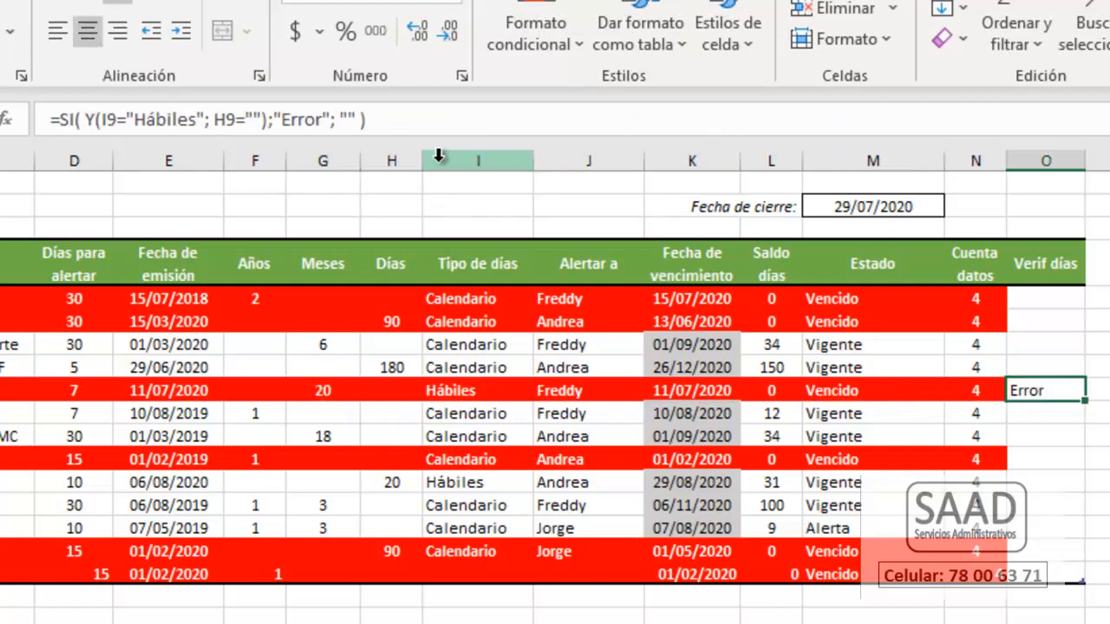
Step: Clear document 005's Meses cell and restore its Días value to 15
key(Left)
key(Left)
key(Left)
key(Left)
key(Left)
key(Left)
key(Left)
key(Left)
key(Left)
key(Right)
key(Delete)
key(Right)
text(15)
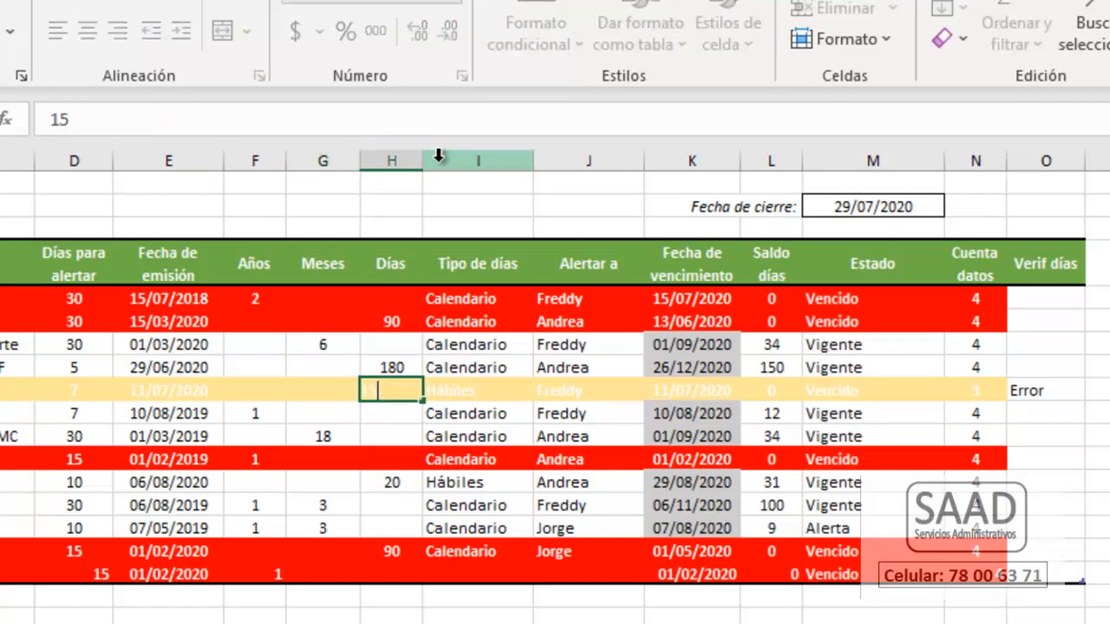
key(Return)
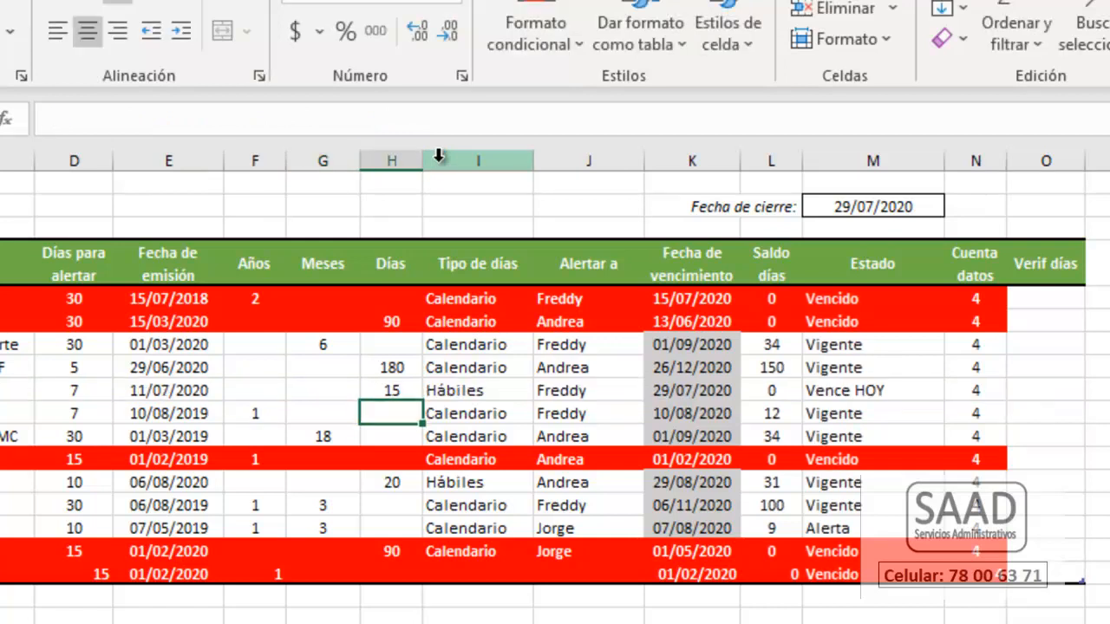
click(347, 320)
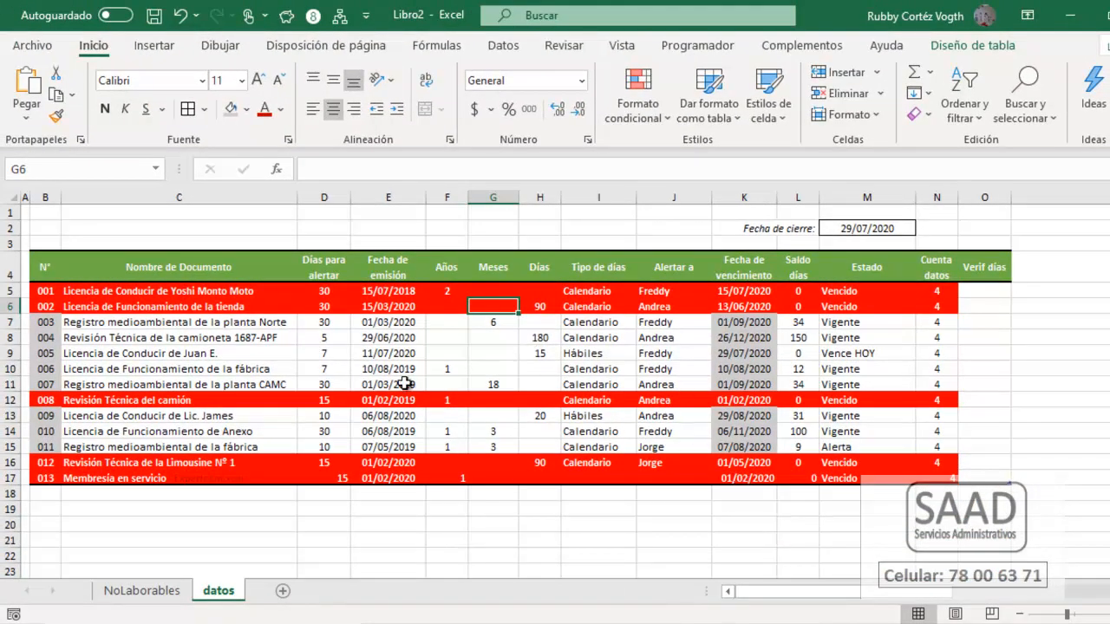
click(231, 324)
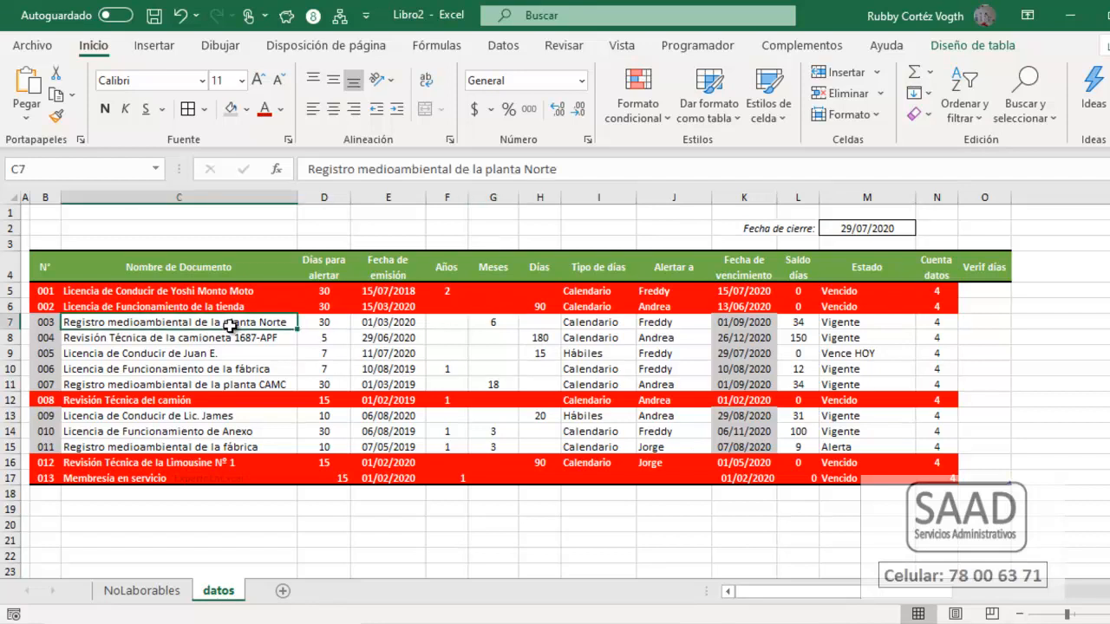
click(336, 323)
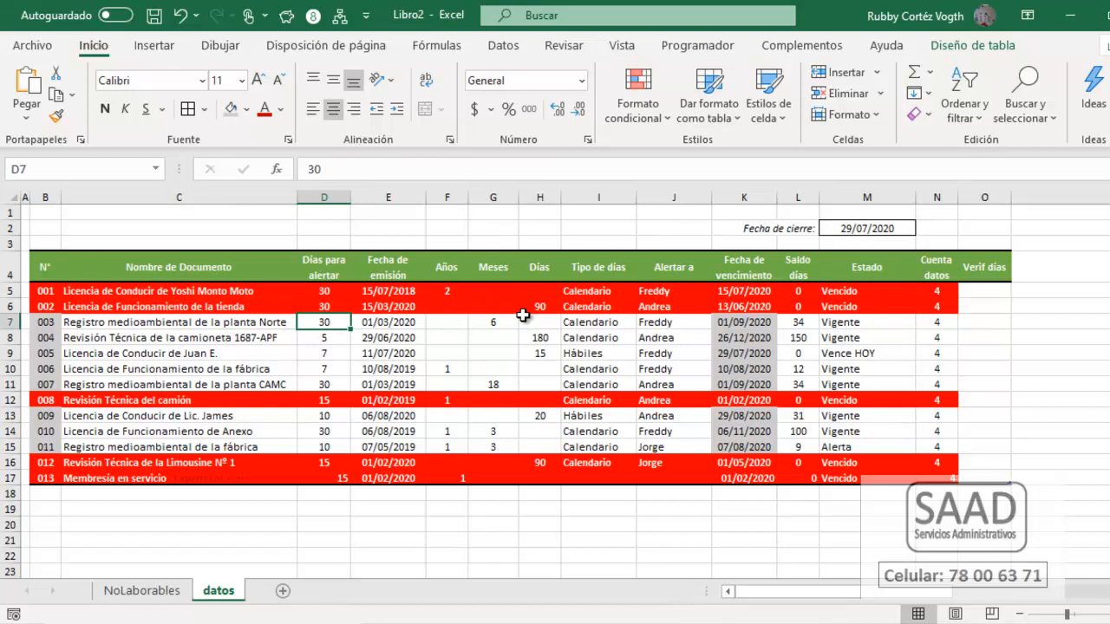
drag(389, 291, 408, 475)
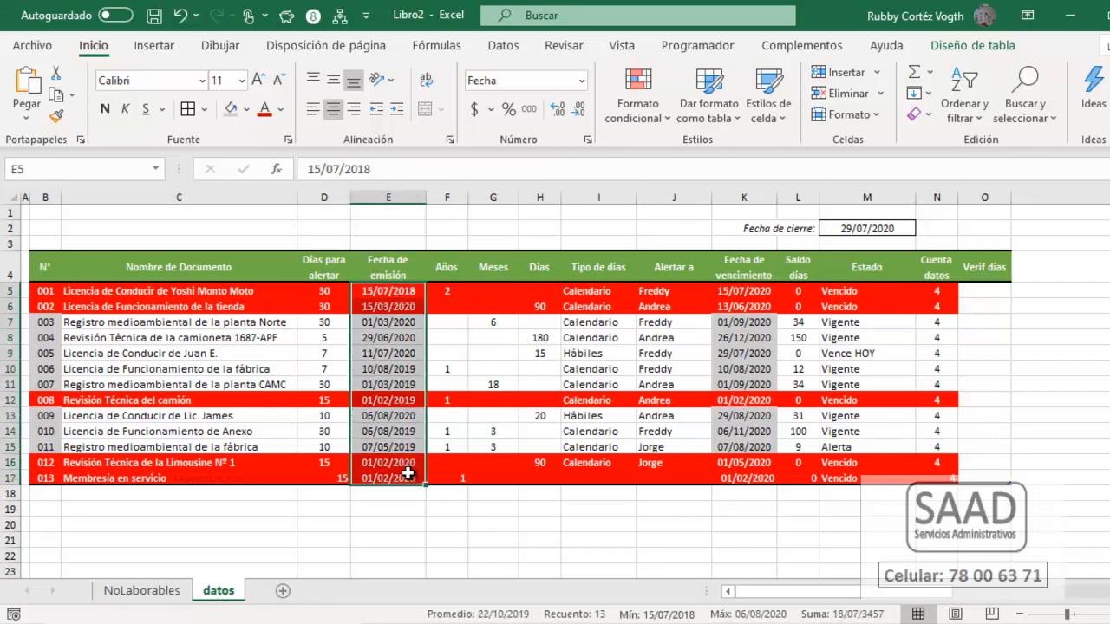
Step: Try entering 1515 and the text fdgdggd as document 003's Fecha de emisión, undoing each entry
click(387, 324)
text(1515)
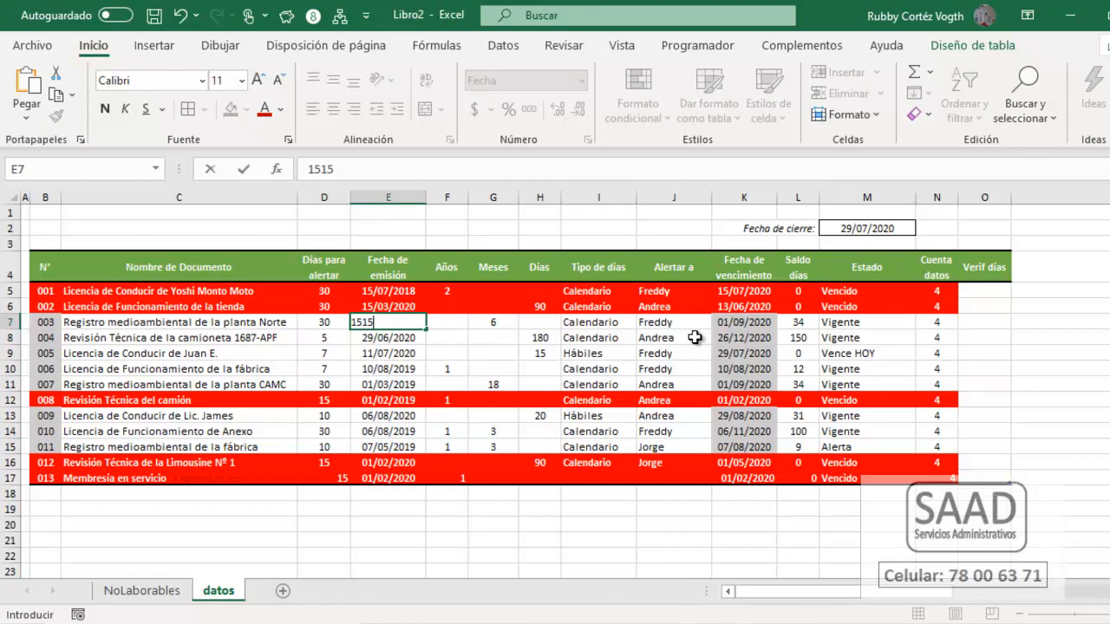
key(Return)
key(ctrl+z)
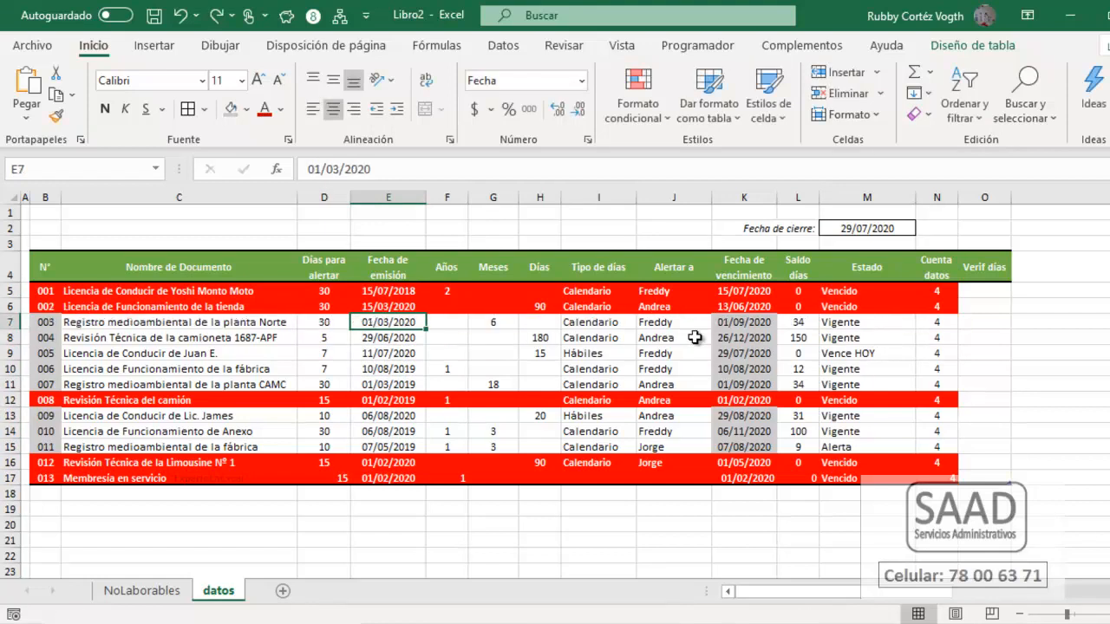
text(fdgdggd)
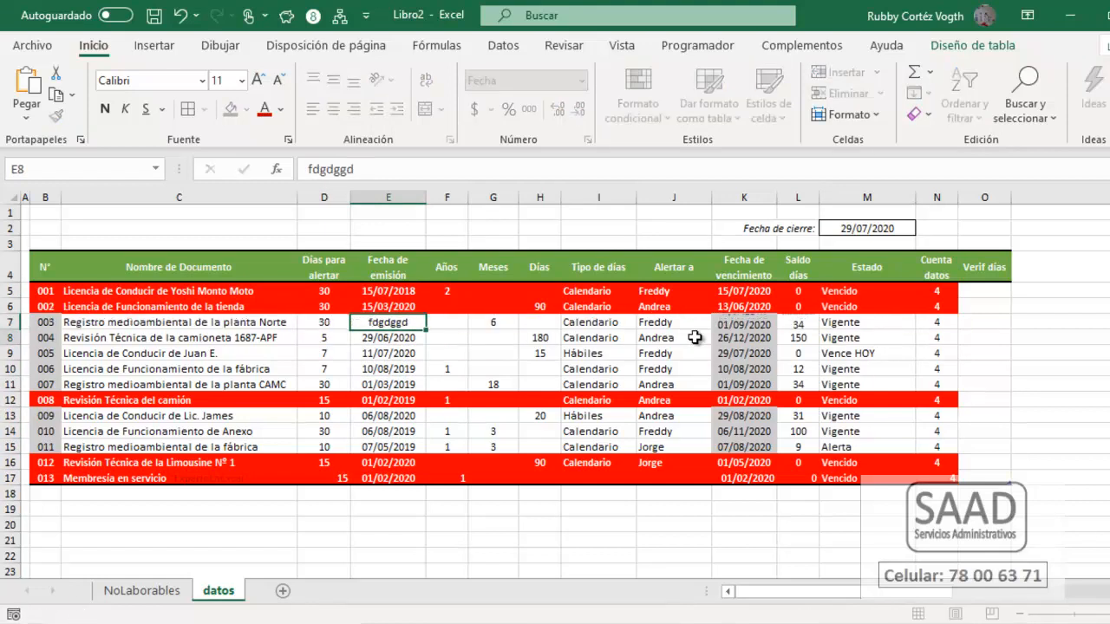
key(Return)
key(ctrl+z)
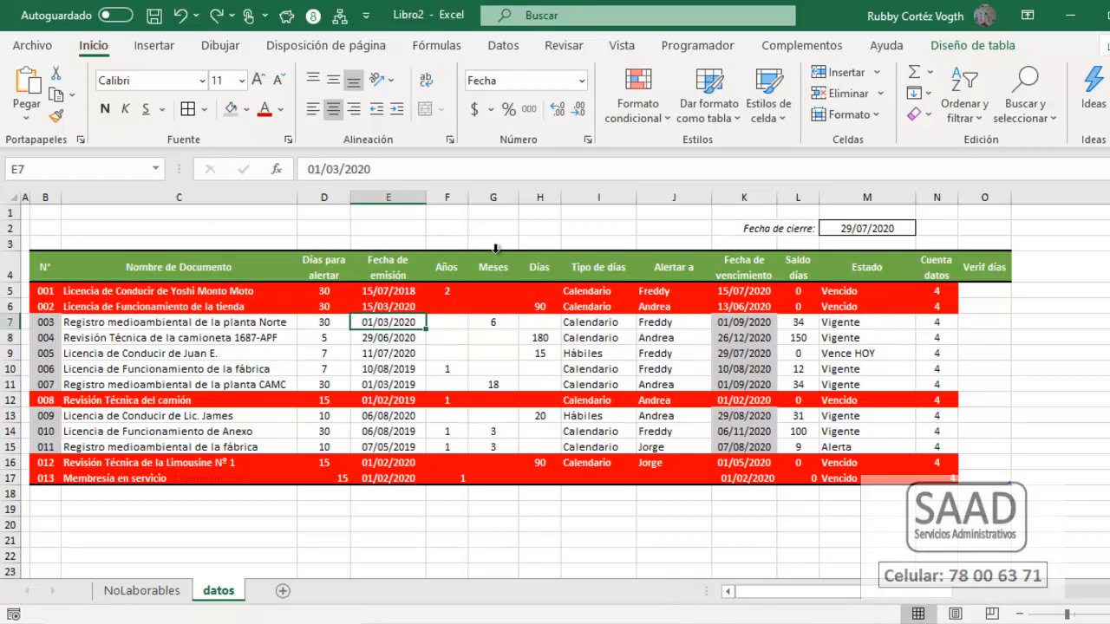
Step: Preview data validation with the Fecha criterion for all Fecha de emisión cells and close it without applying
click(371, 251)
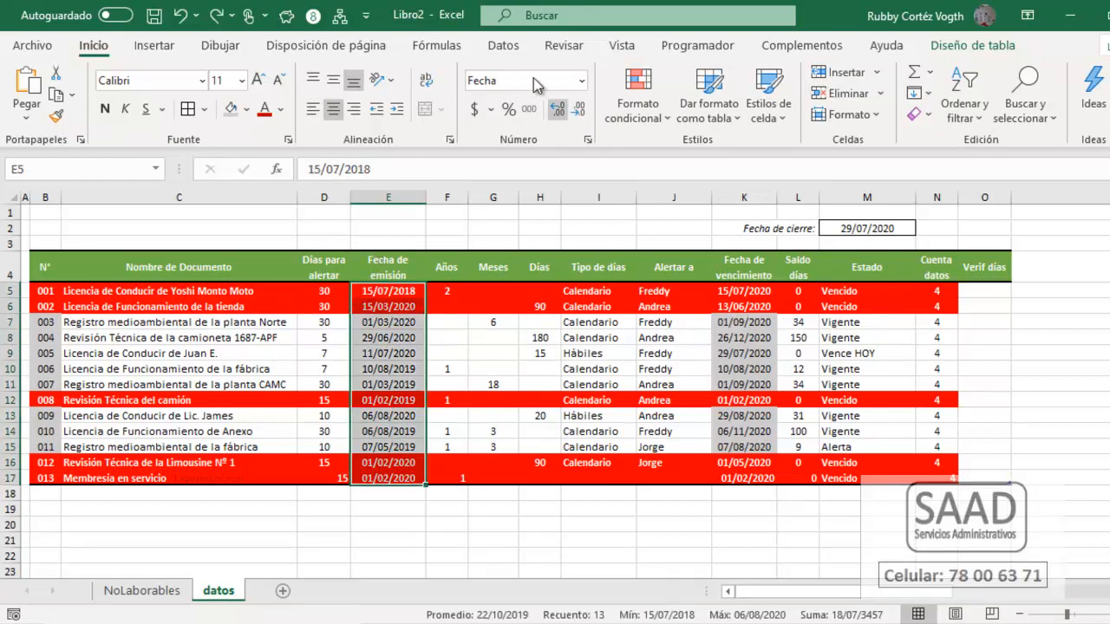
click(503, 48)
click(915, 114)
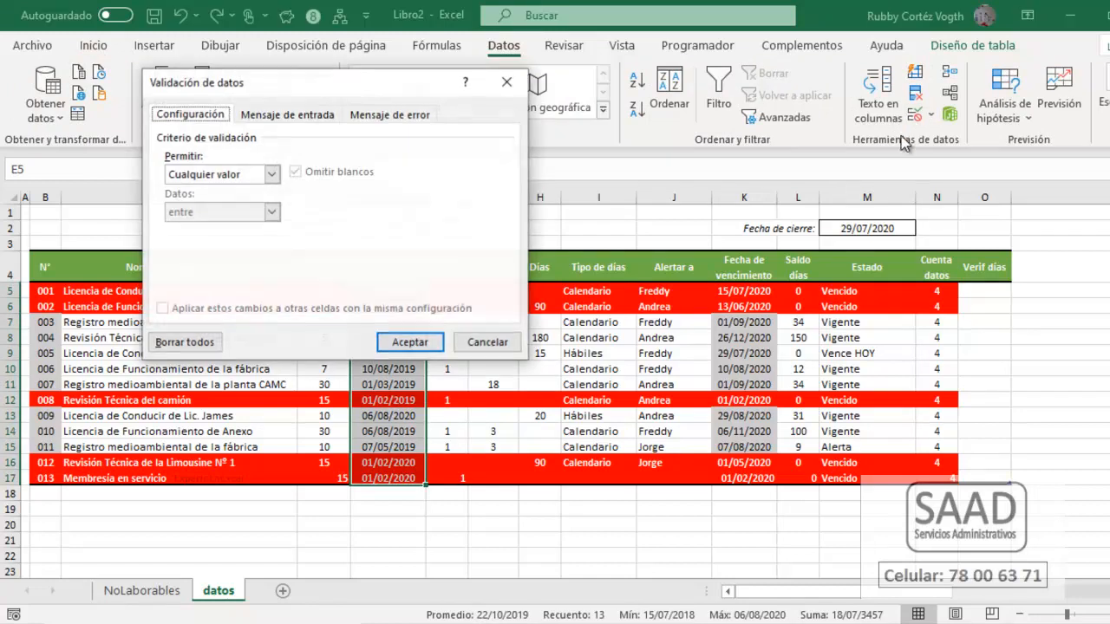
drag(291, 86, 623, 248)
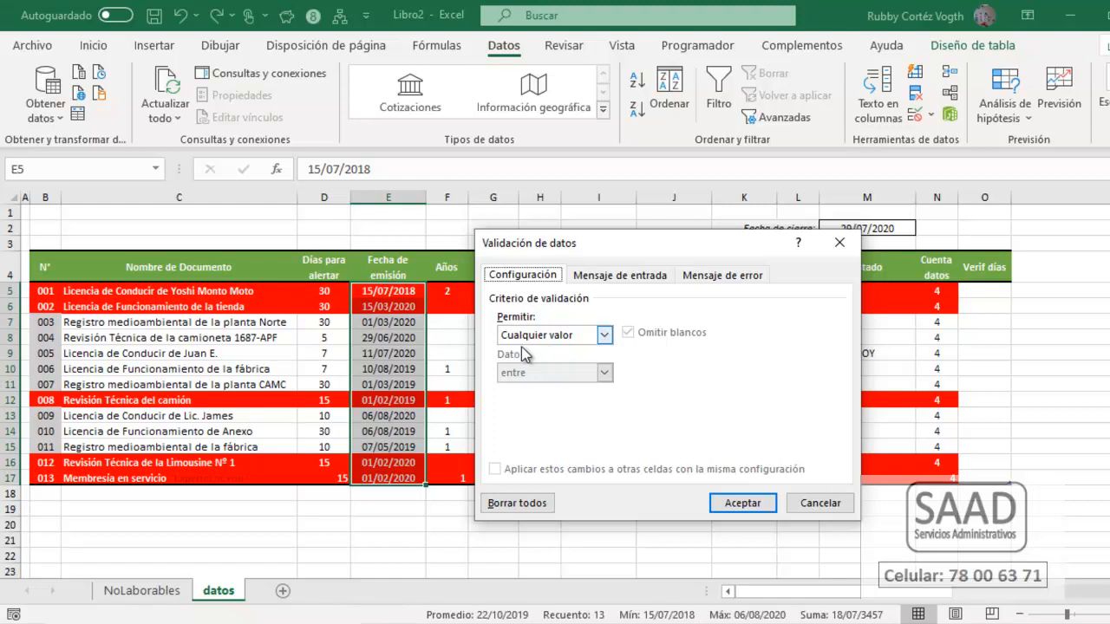
click(605, 335)
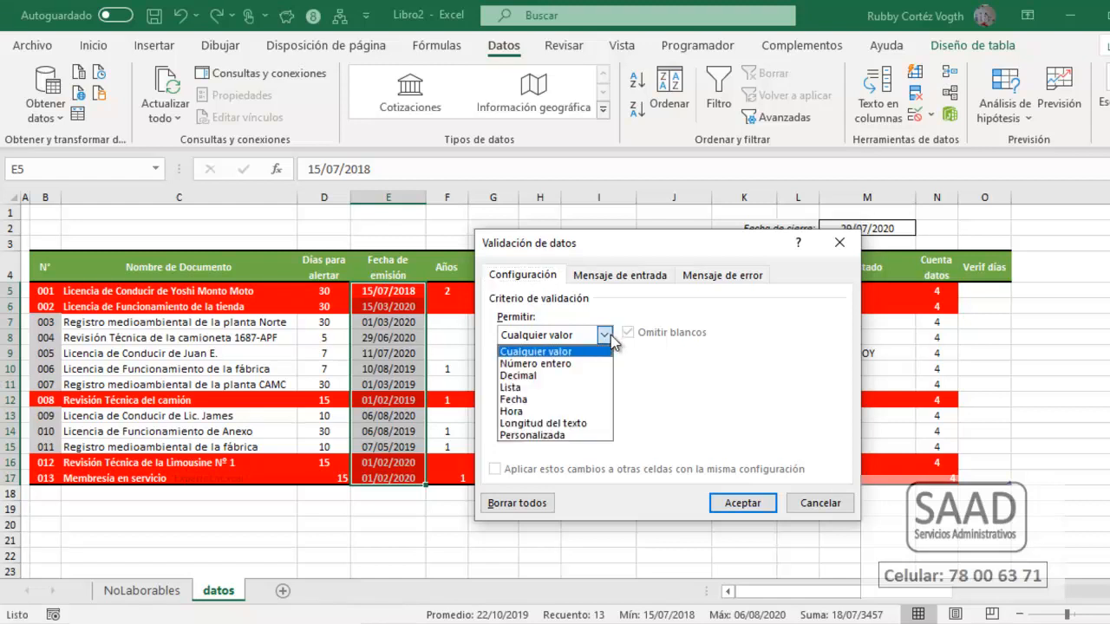
click(524, 399)
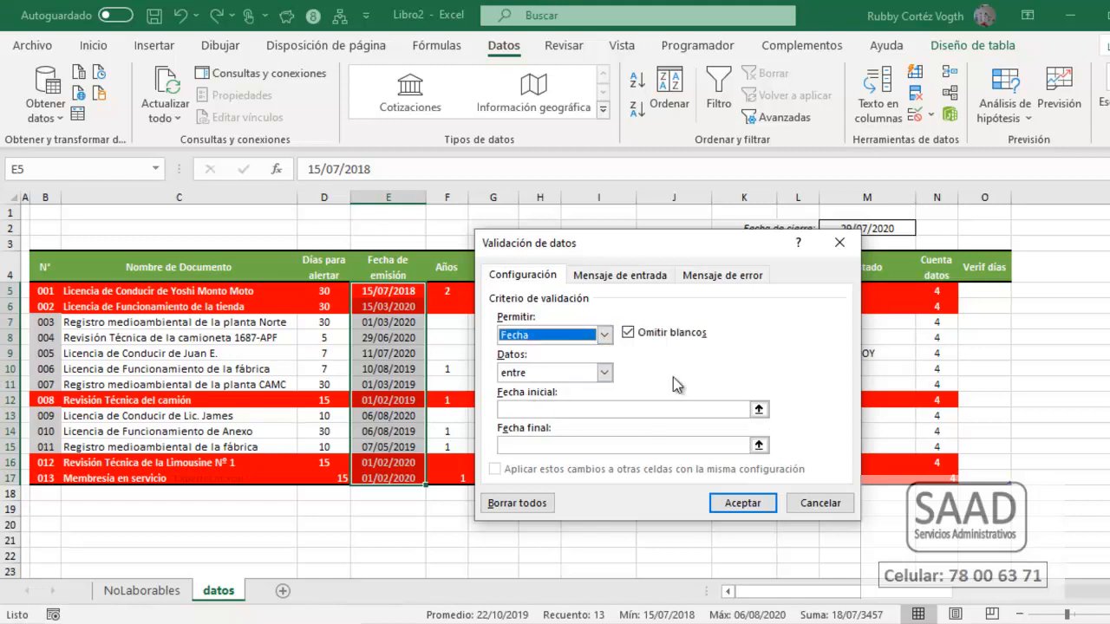
click(811, 503)
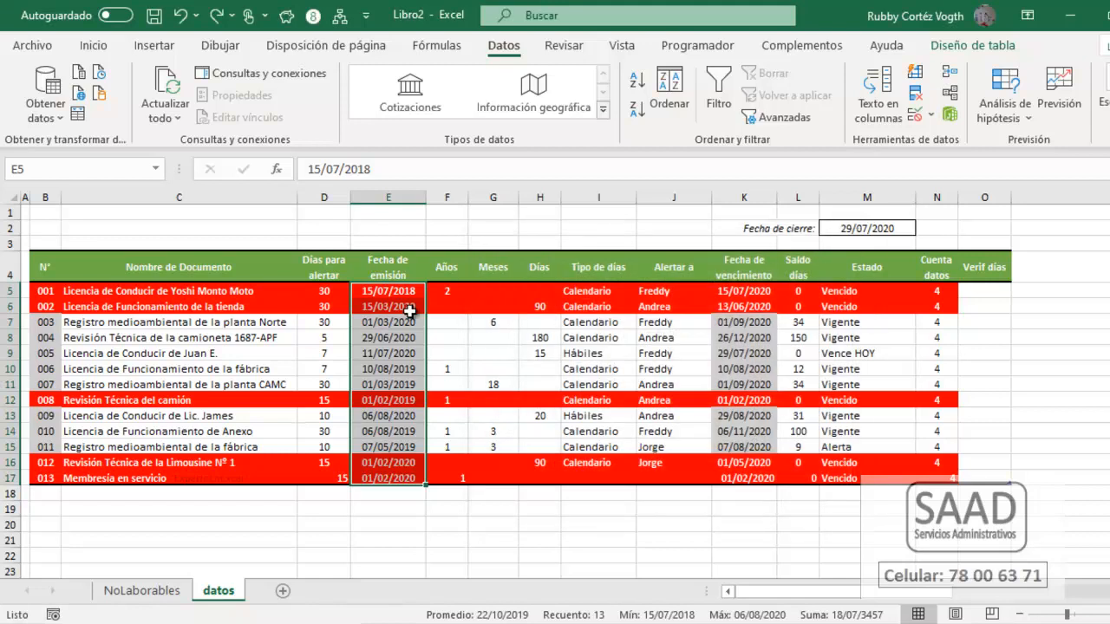
click(403, 294)
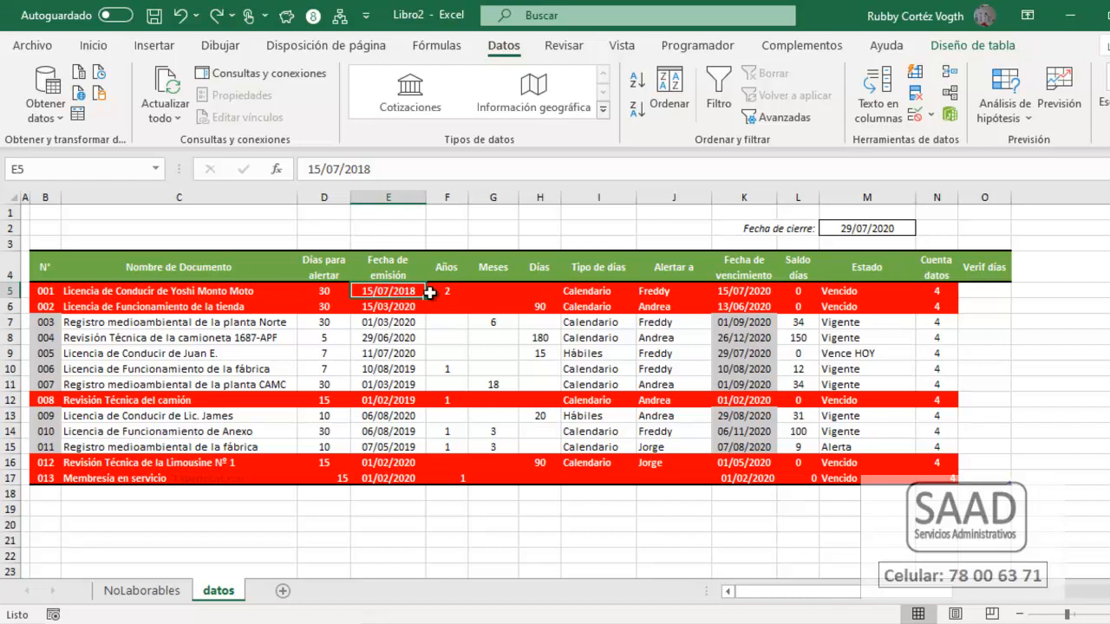